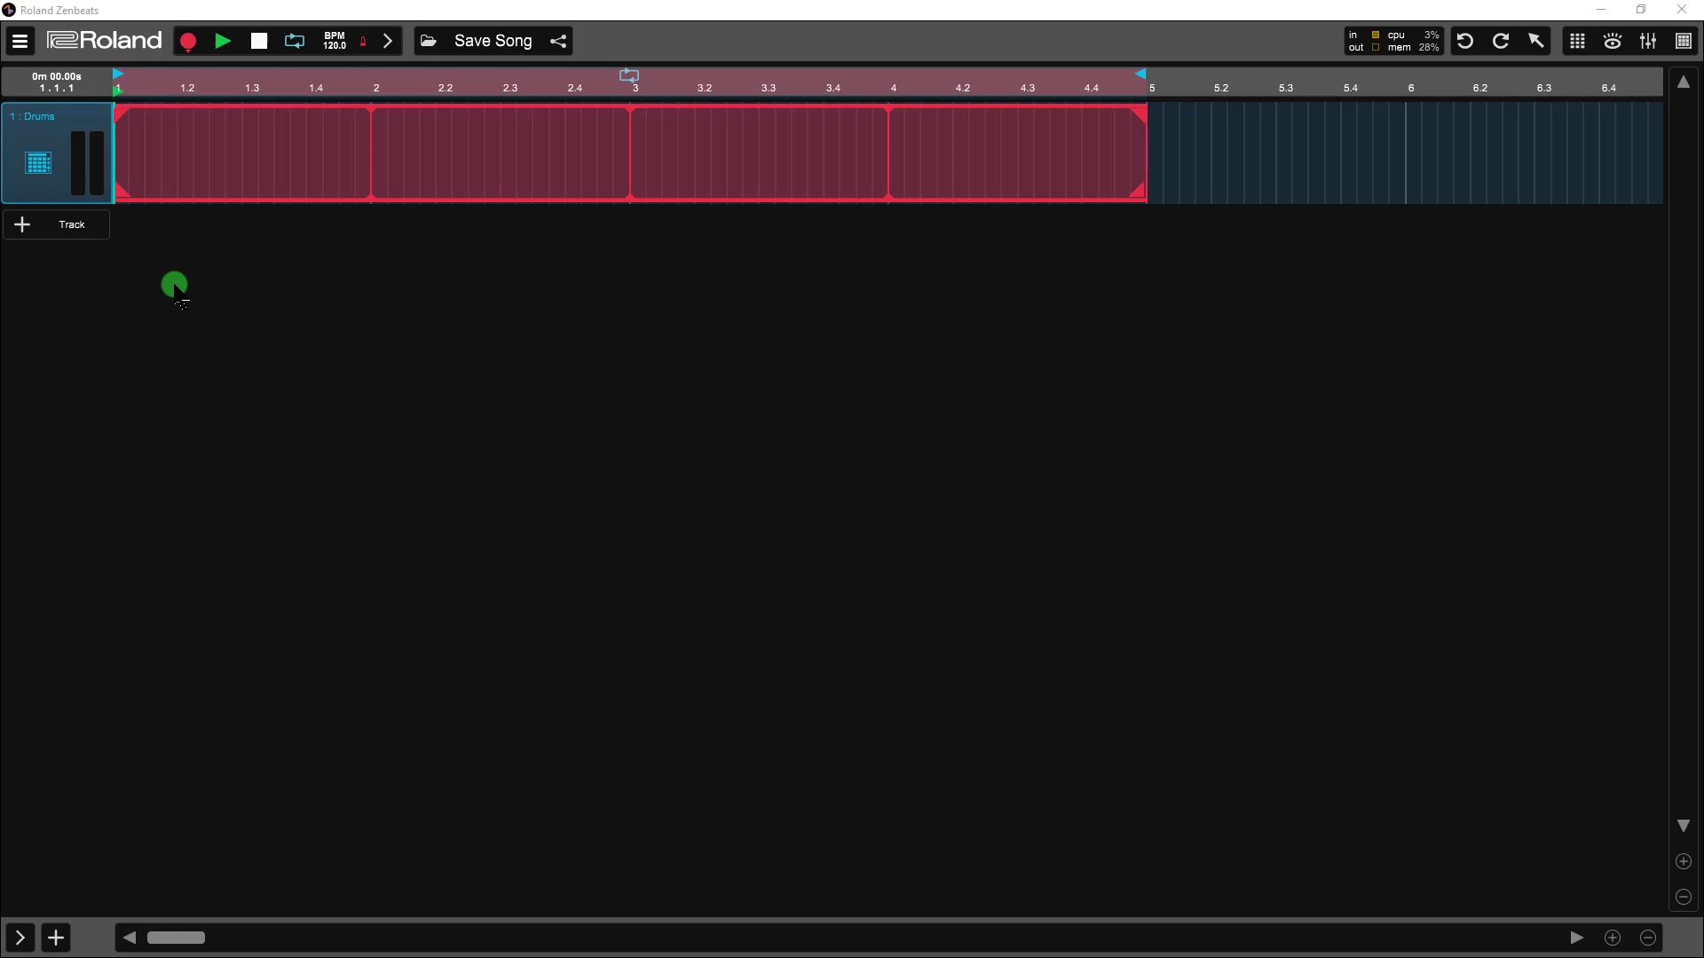
Enlarge the Drums track and open its inspector showing -6.0 dB volume, centred pan and the Drums plugin
left_click(1684, 862)
left_click(1683, 862)
left_click(1683, 862)
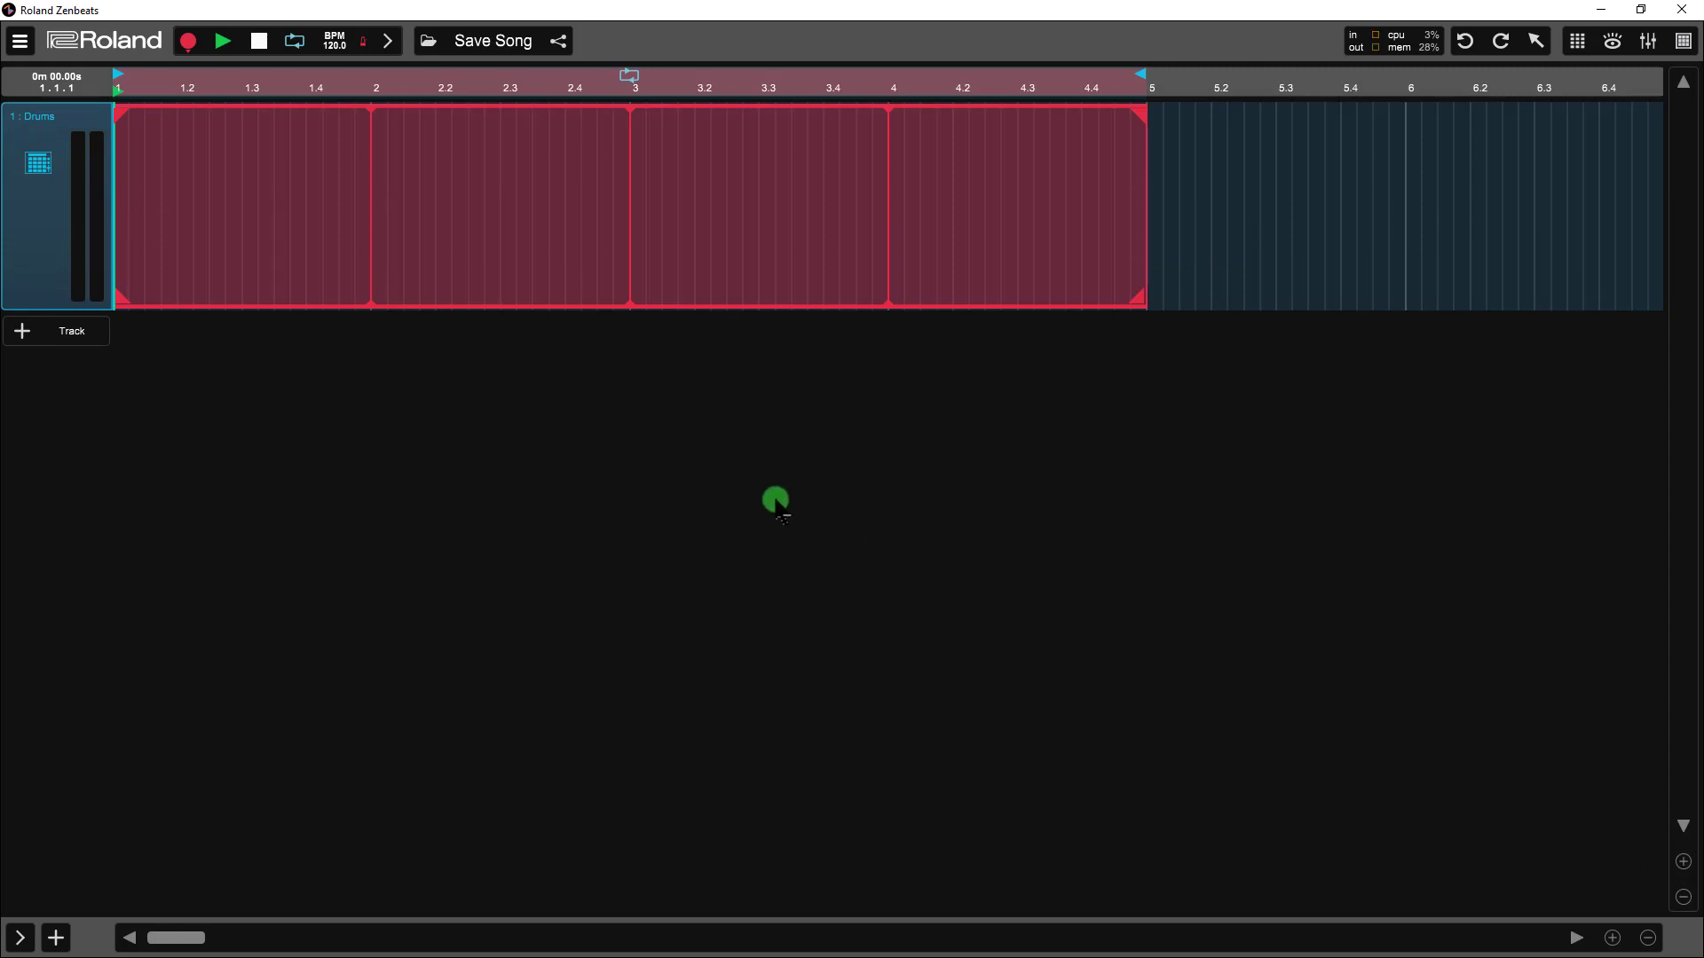
left_click_drag(75, 223, 80, 252)
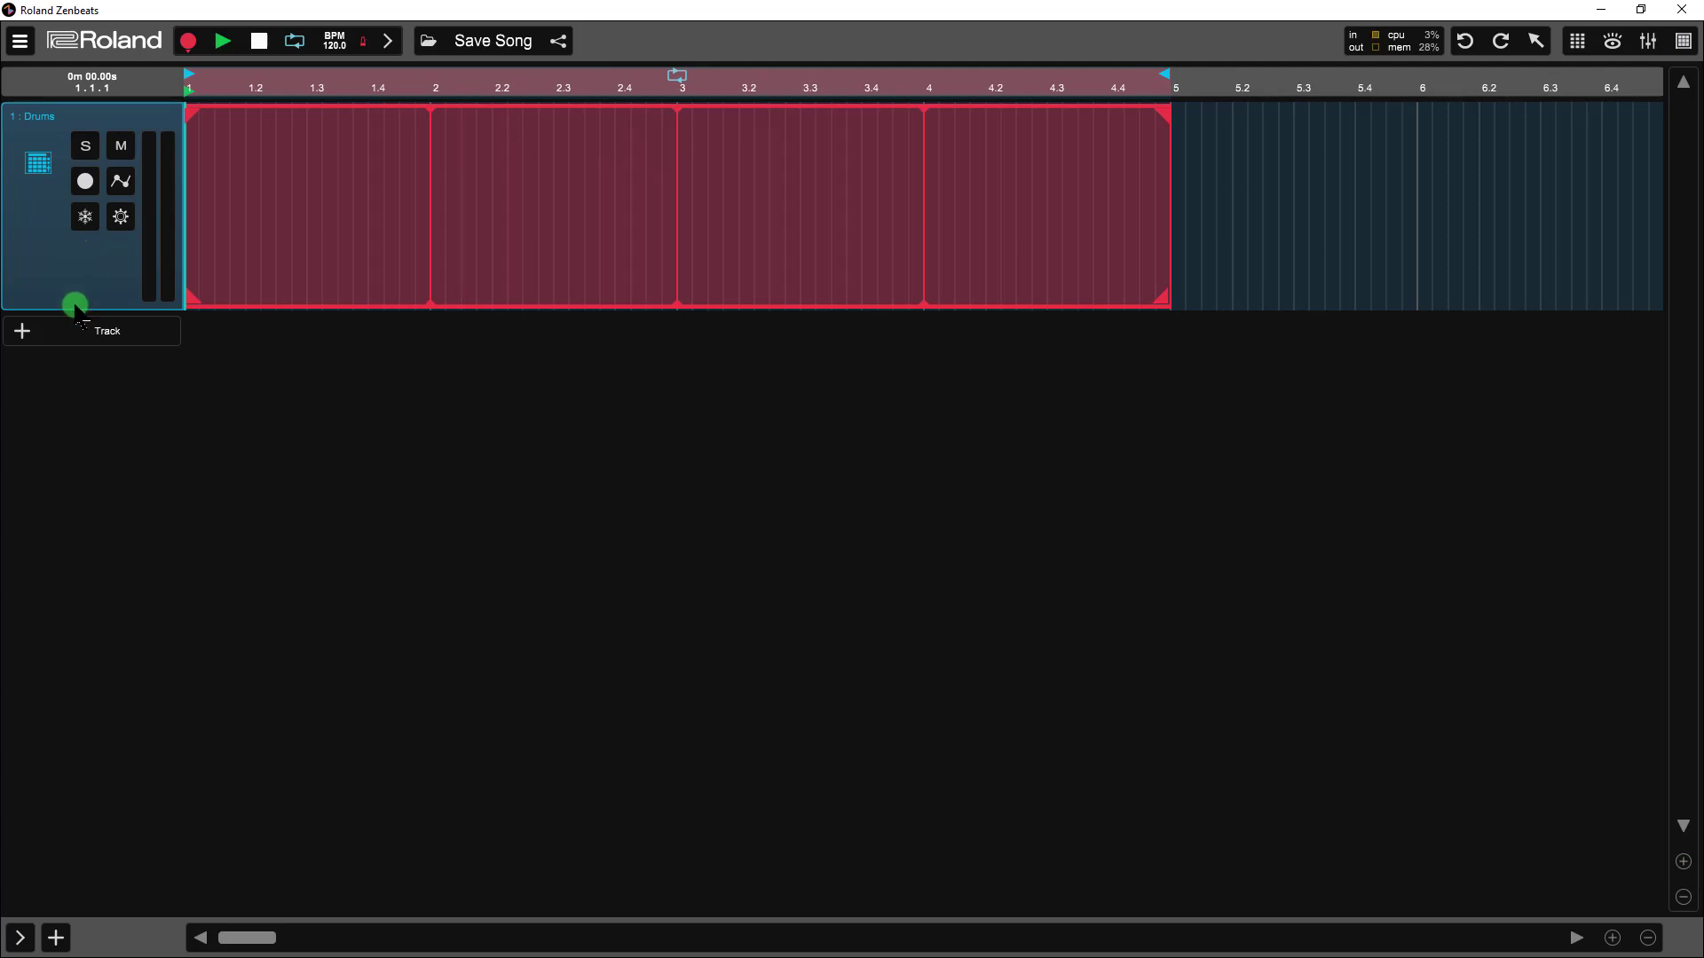
left_click(21, 937)
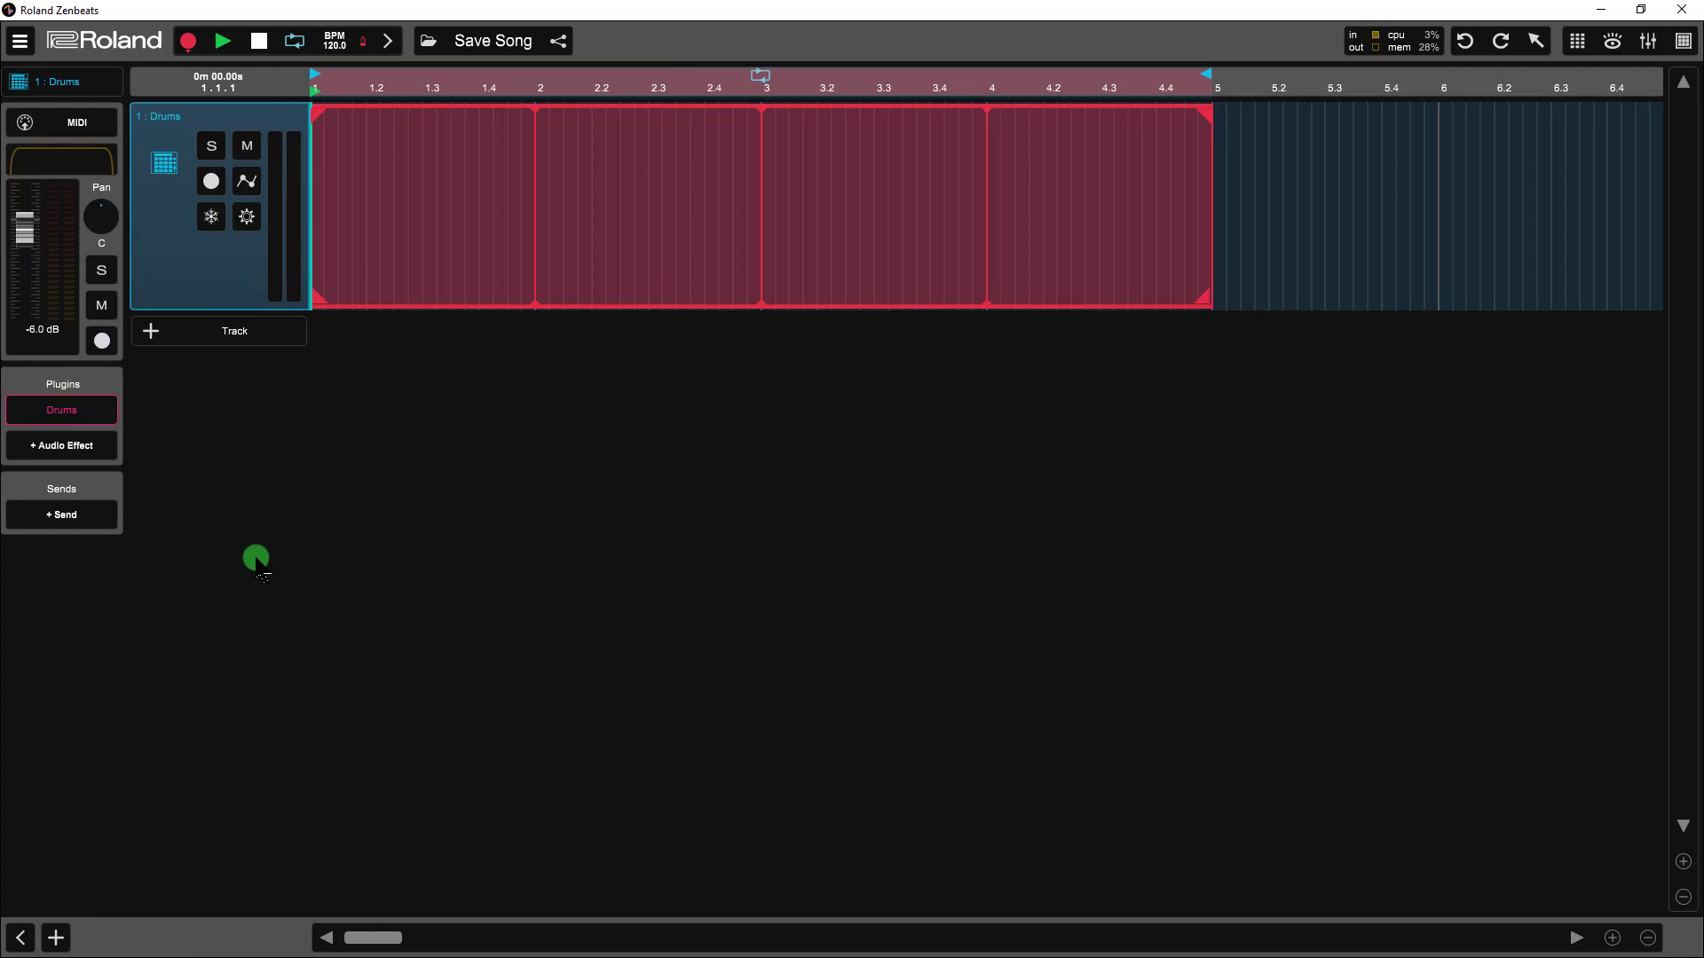
Load the Big Beat 08 preset into the Drums pattern and play it back briefly
left_click(164, 162)
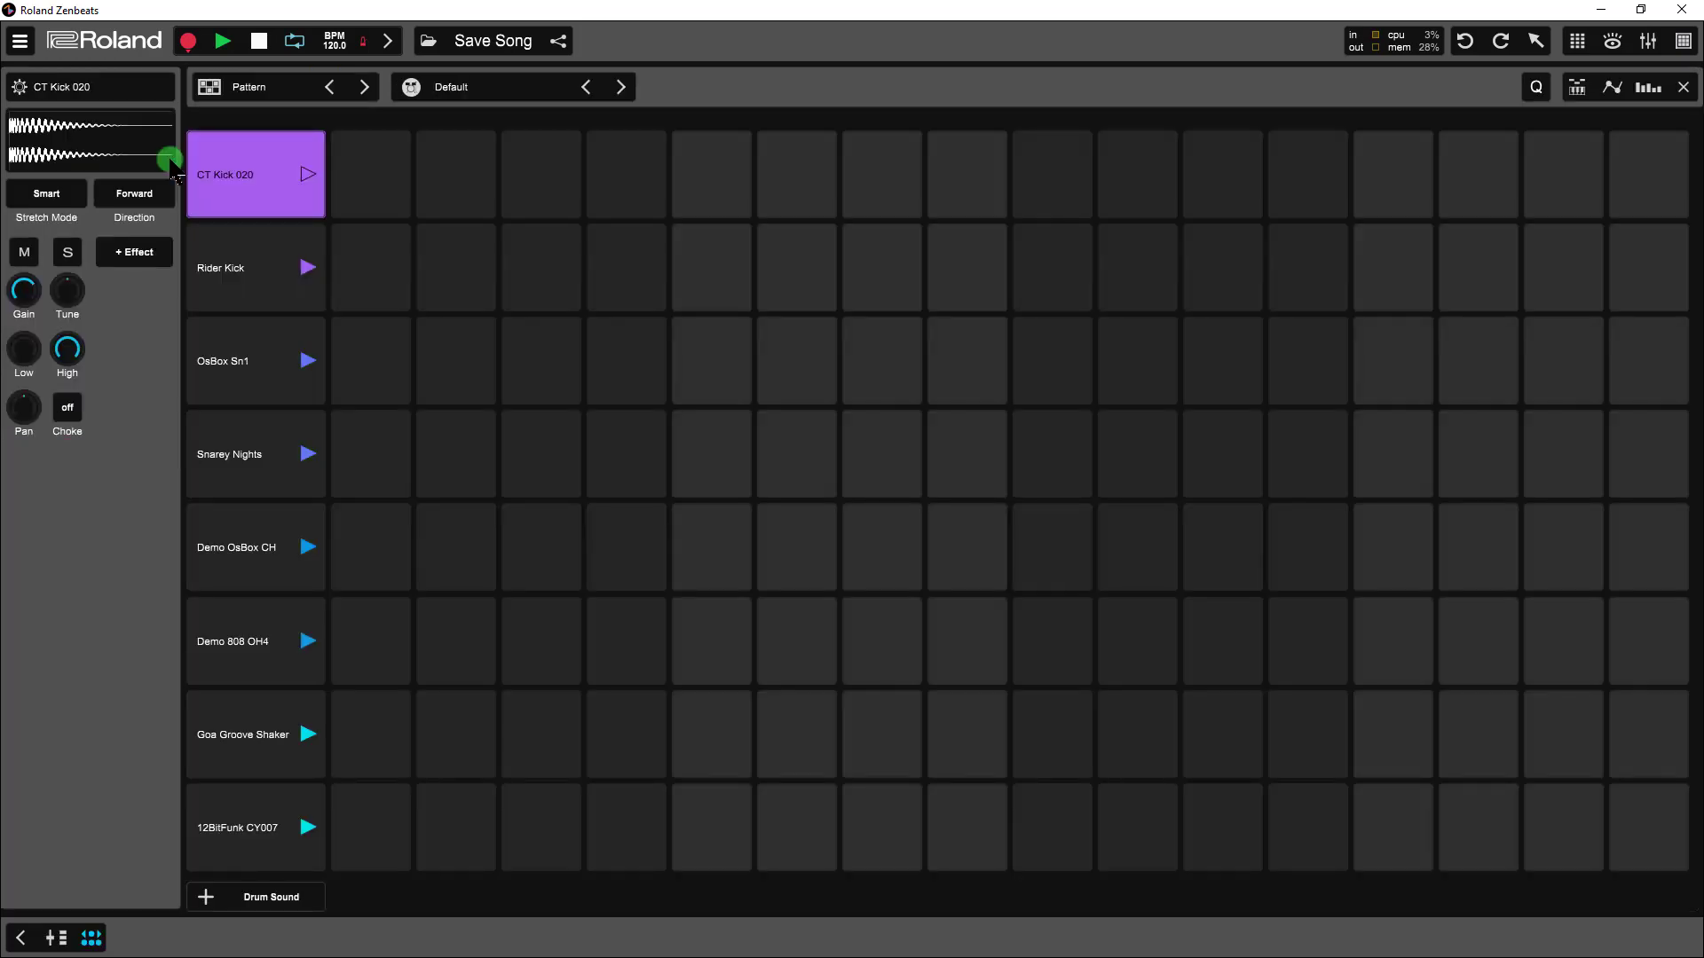
left_click(266, 86)
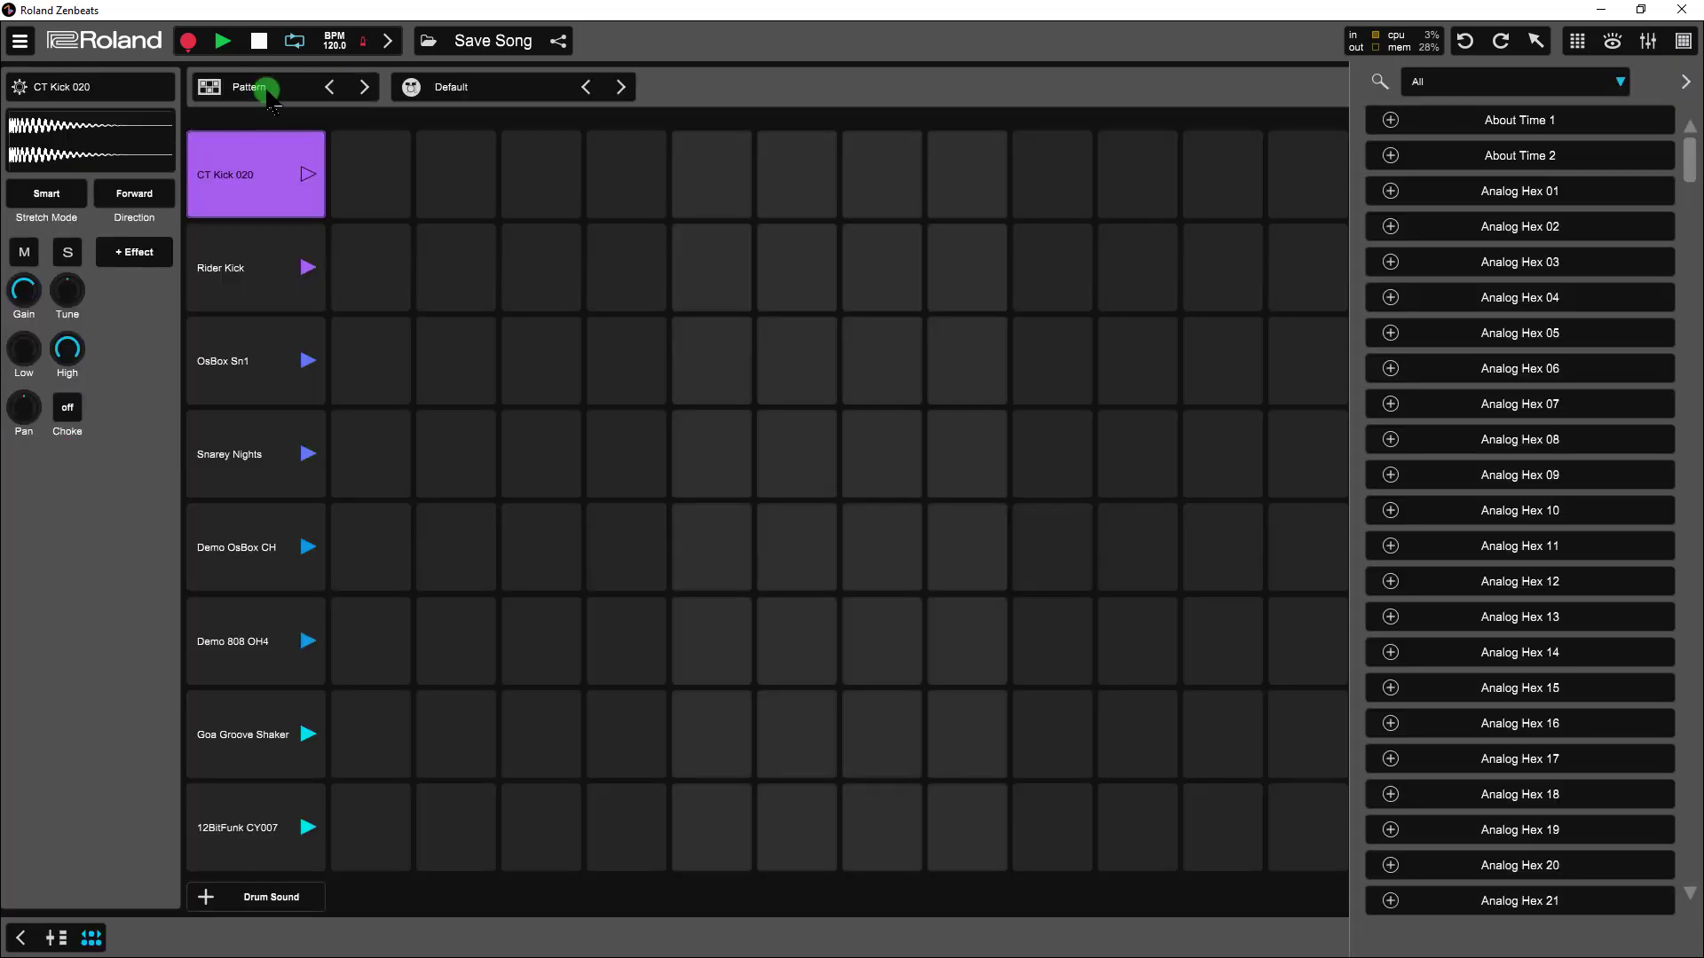
left_click(1378, 82)
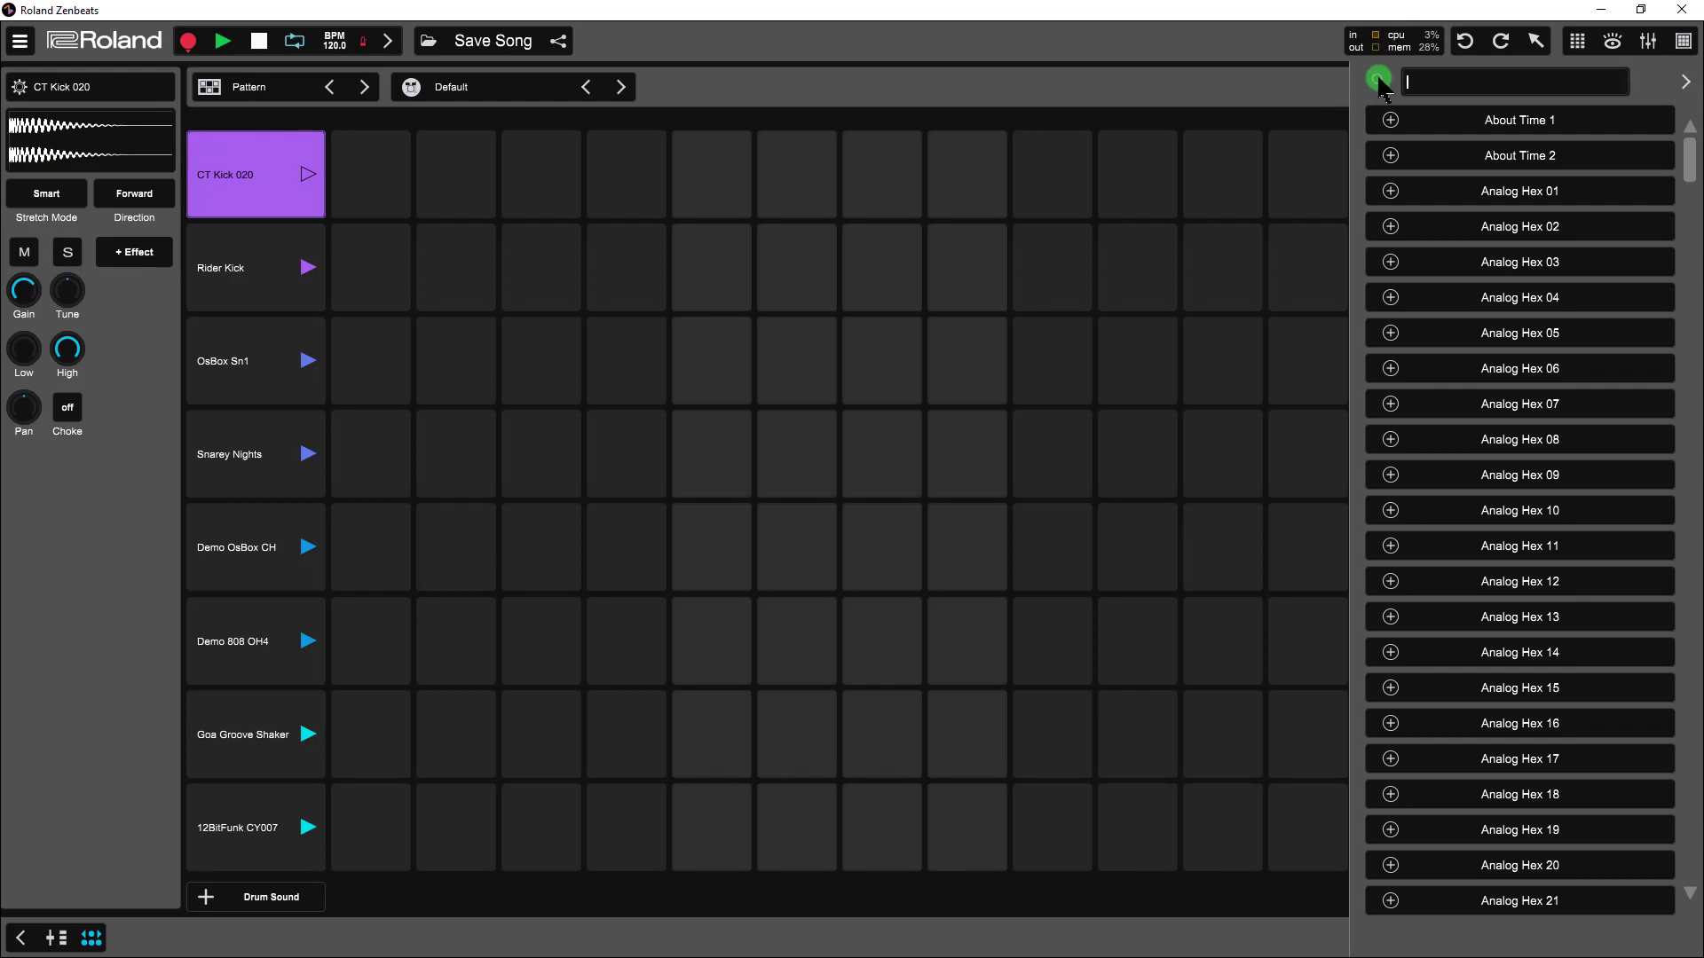
type("big bea")
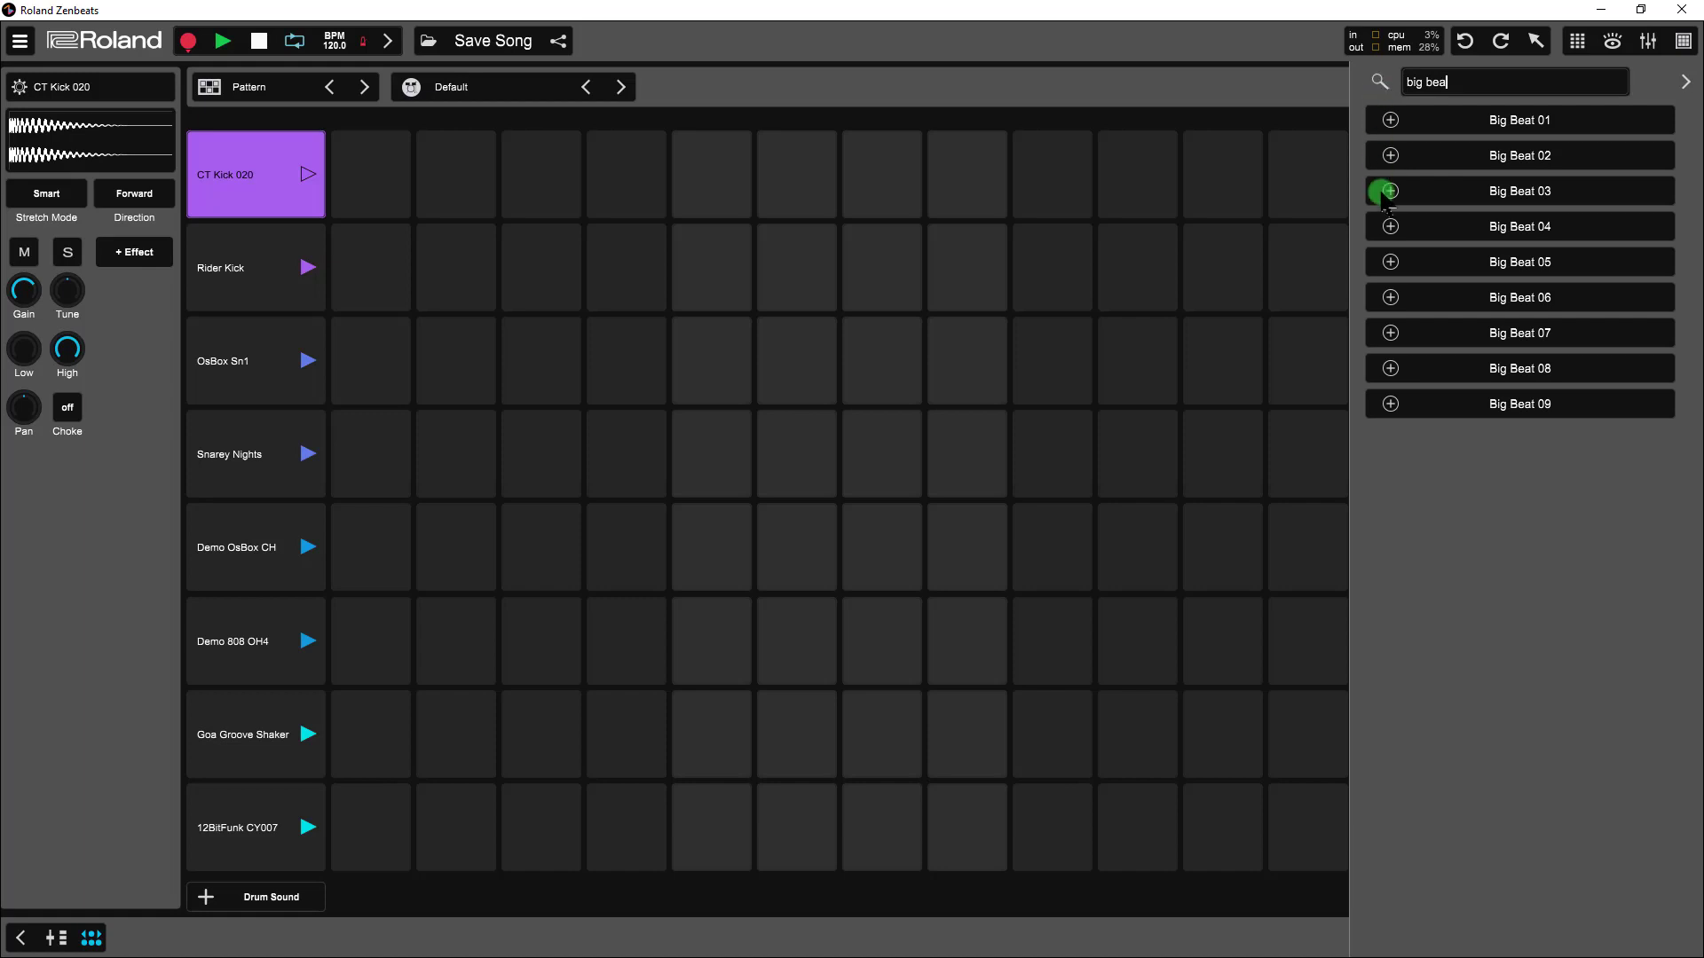
left_click(1391, 369)
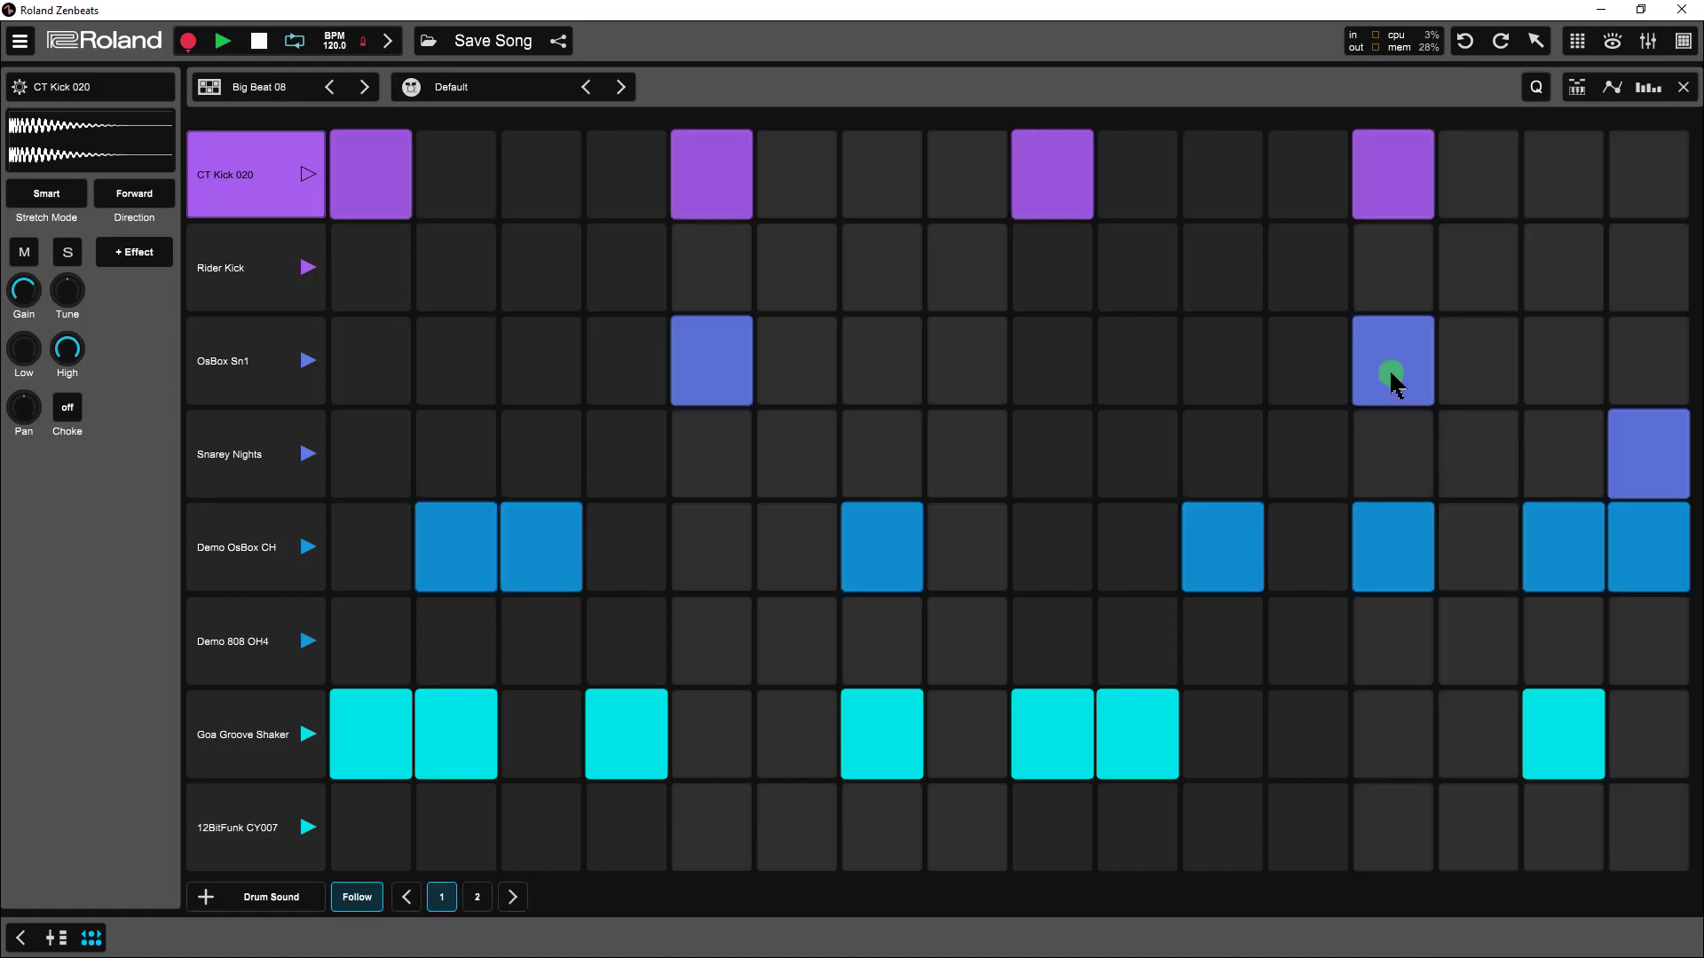
left_click(223, 42)
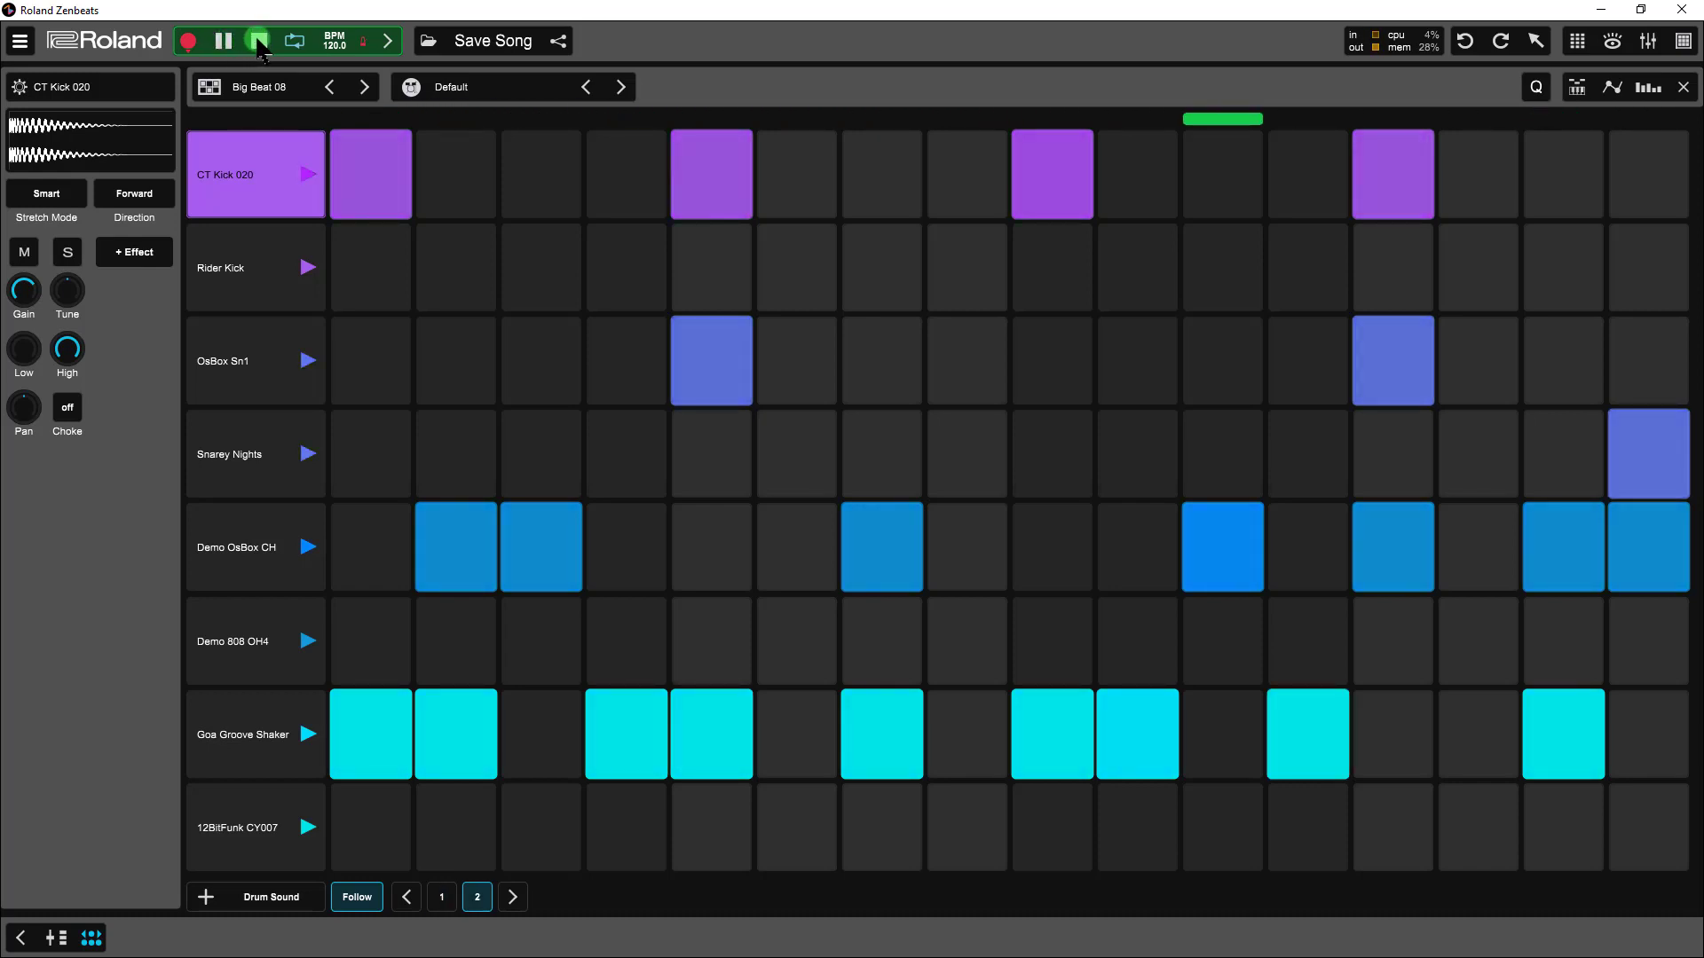
left_click(260, 50)
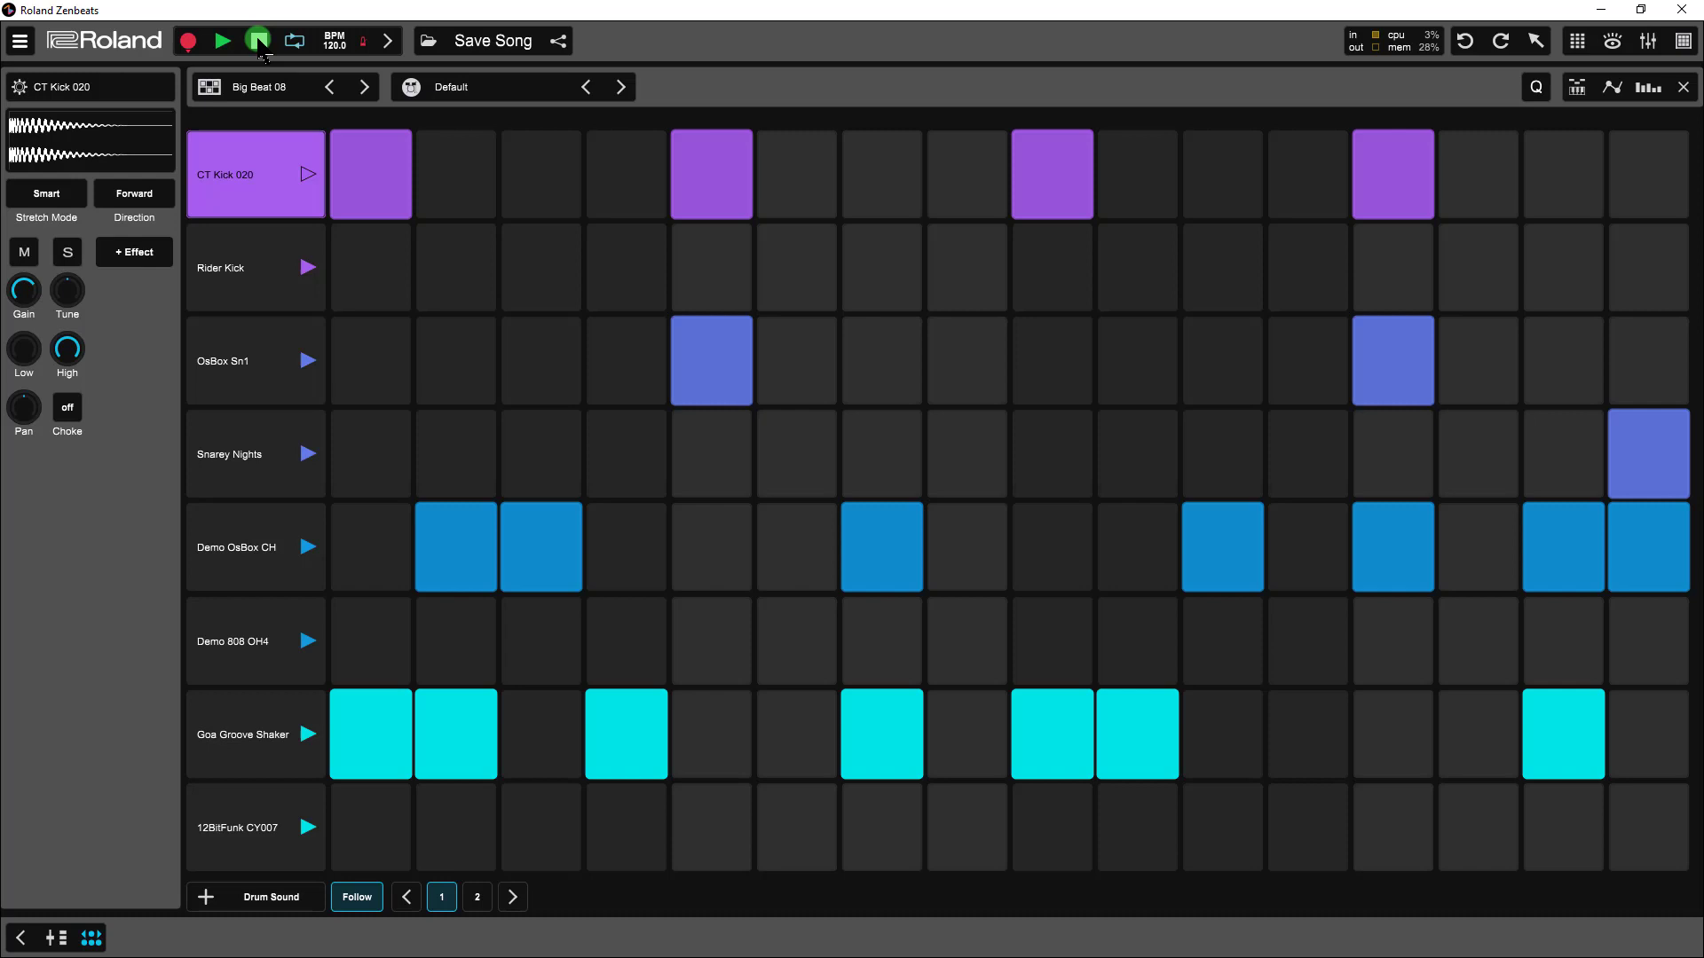
Return to the arrangement and add a new audio track
left_click(1682, 87)
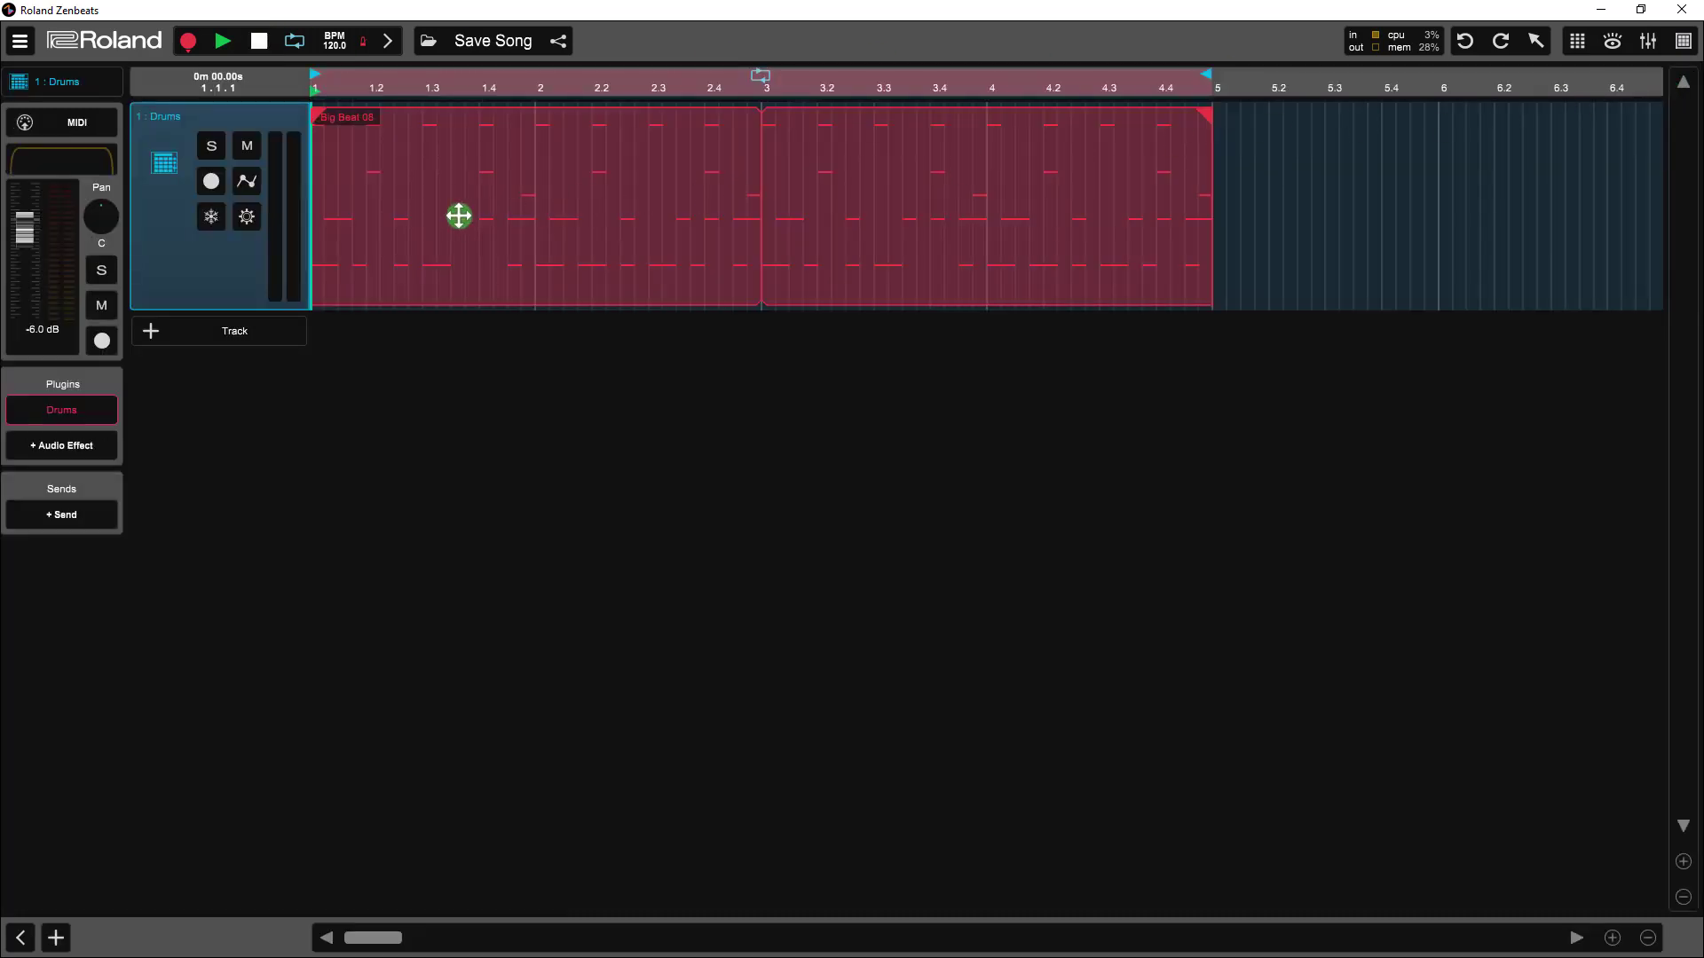
left_click(151, 331)
left_click(223, 399)
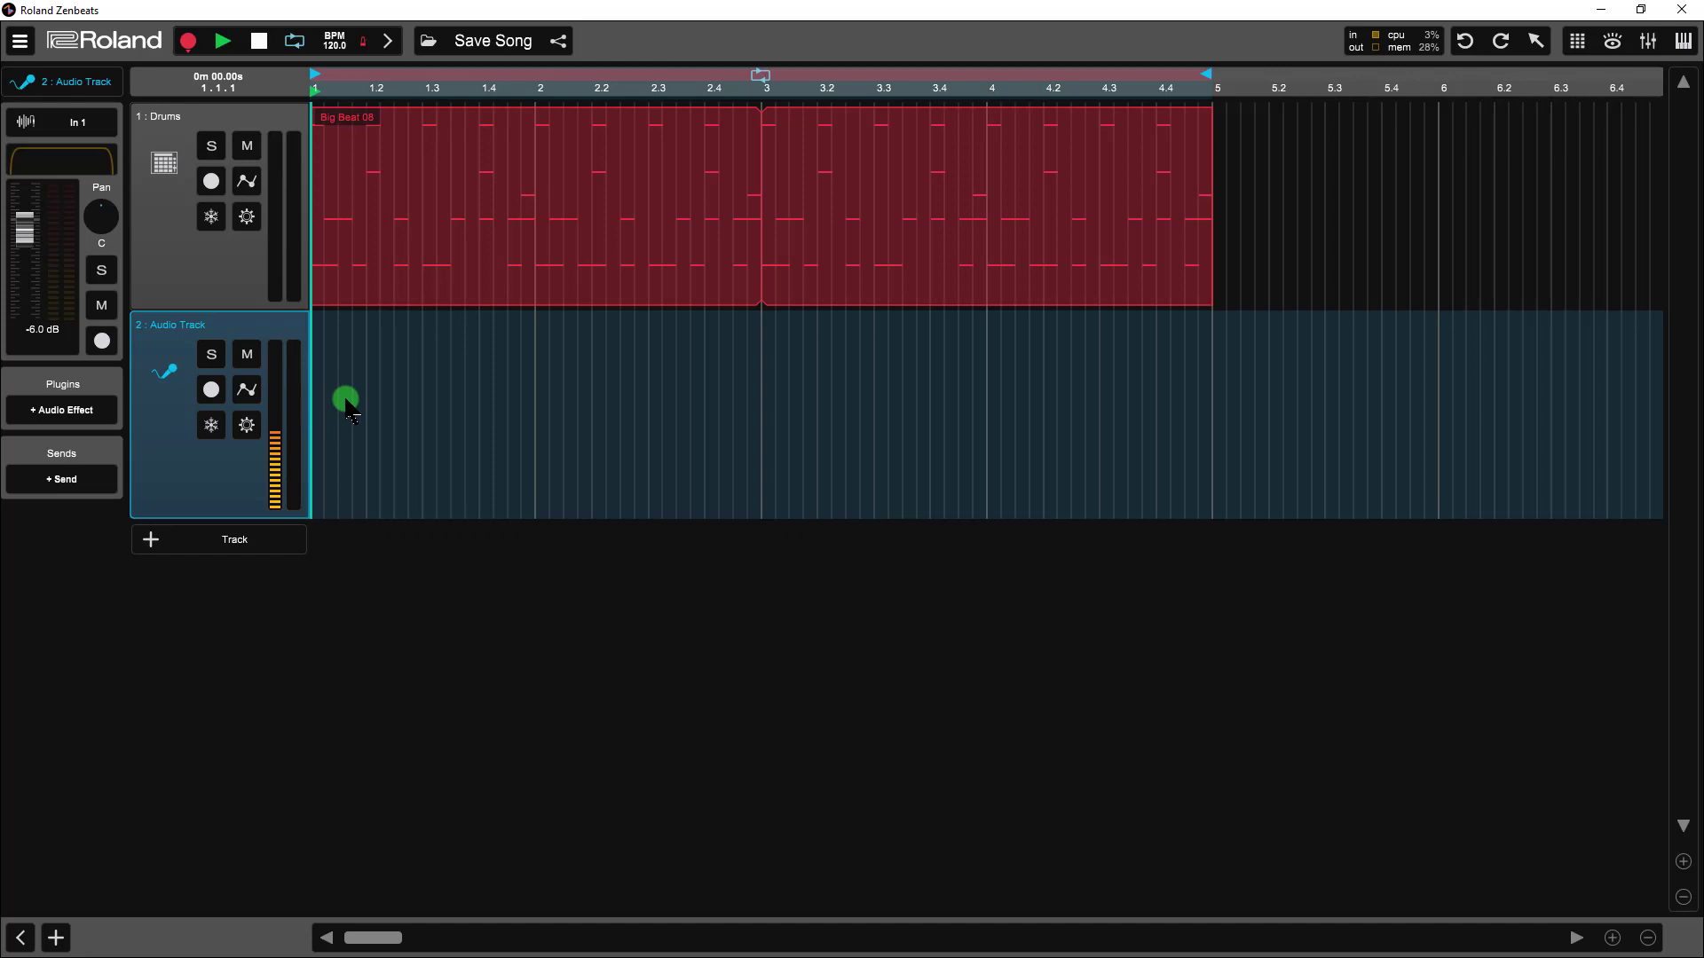
Place the GarageGuitars_B3 loop from the Loop Browser on track 2, starting at bar 1
right_click(348, 407)
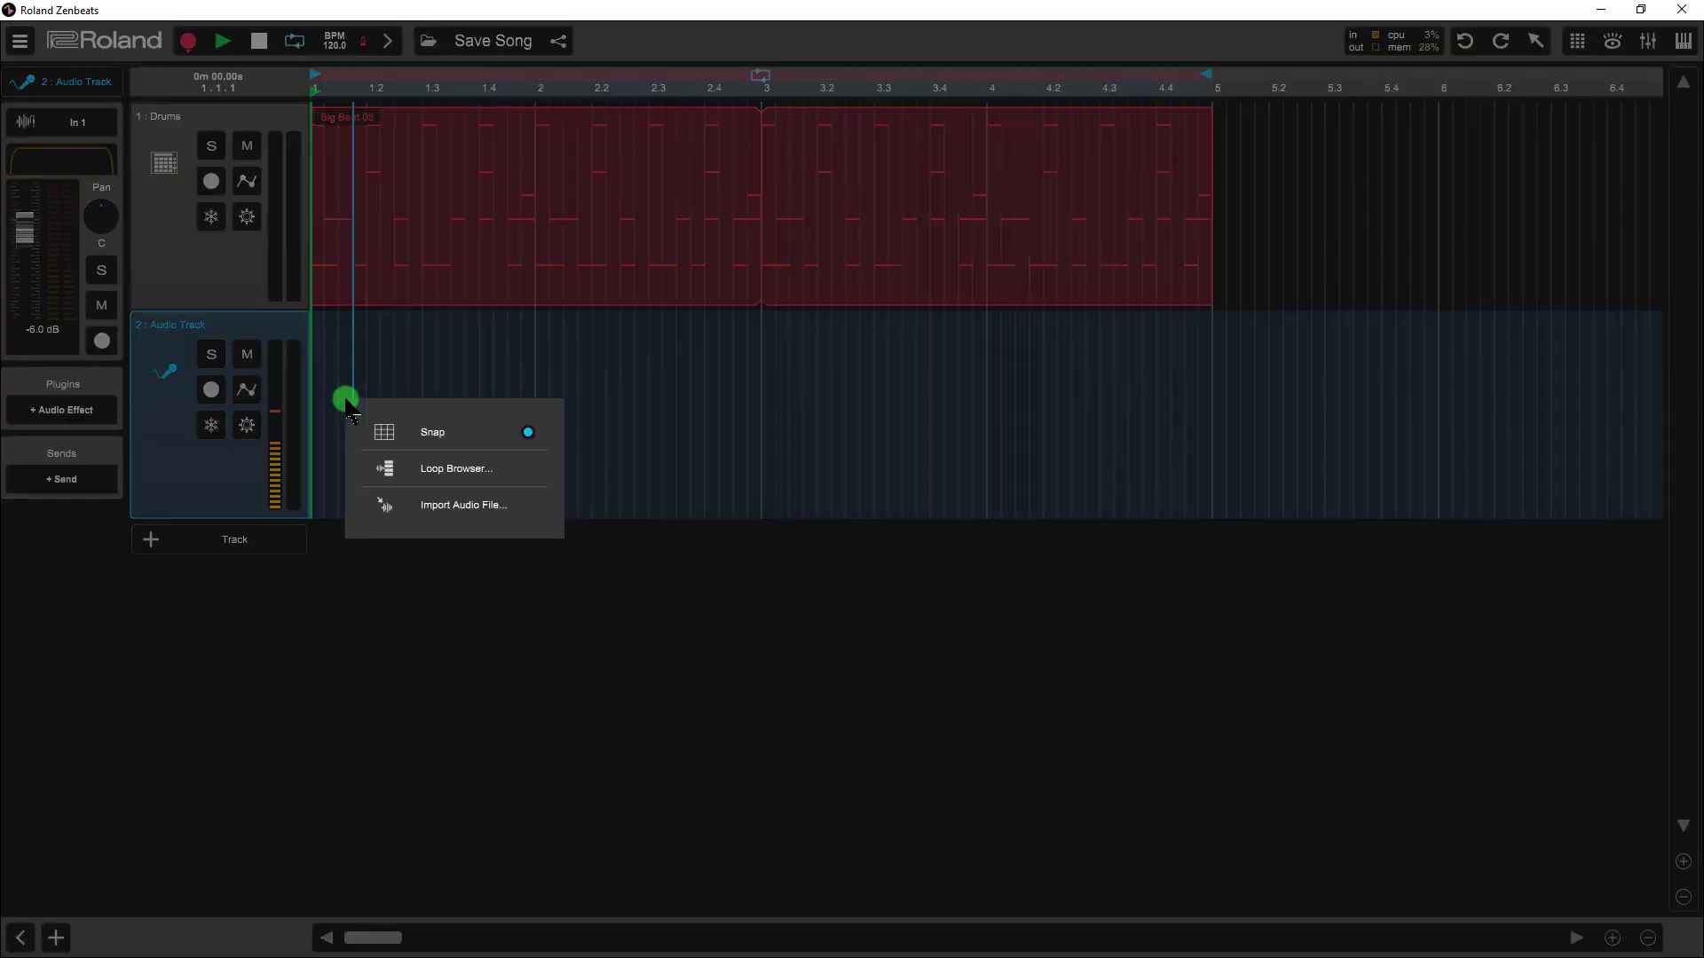
left_click(457, 468)
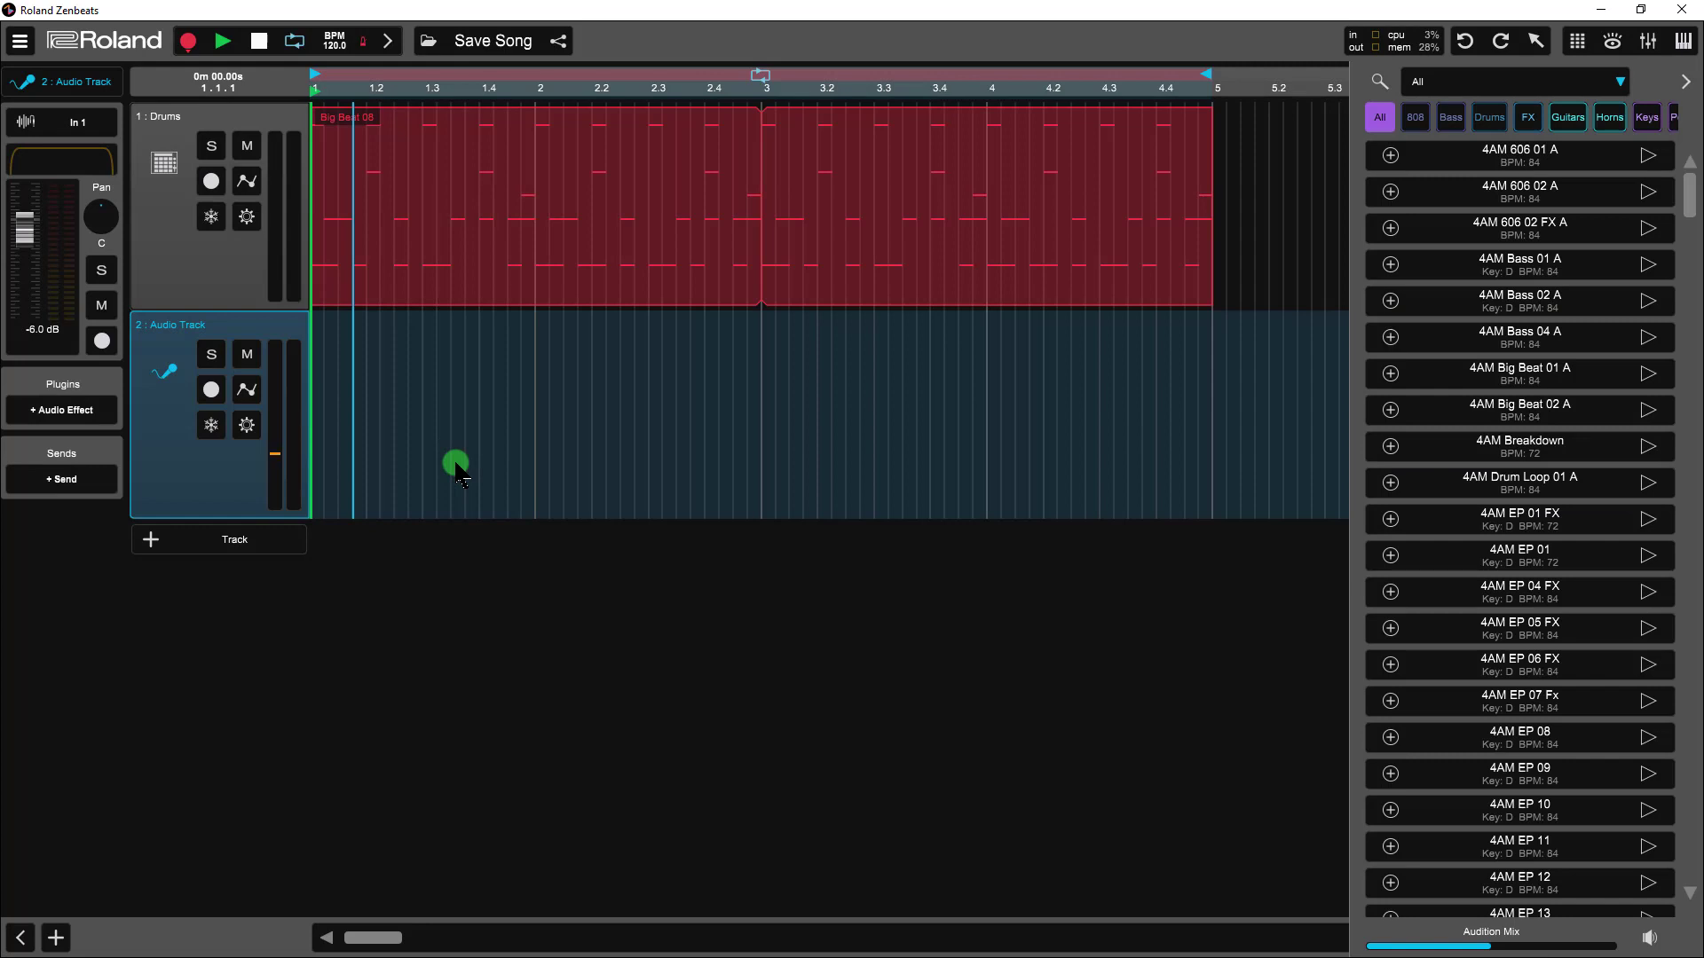
left_click(1377, 83)
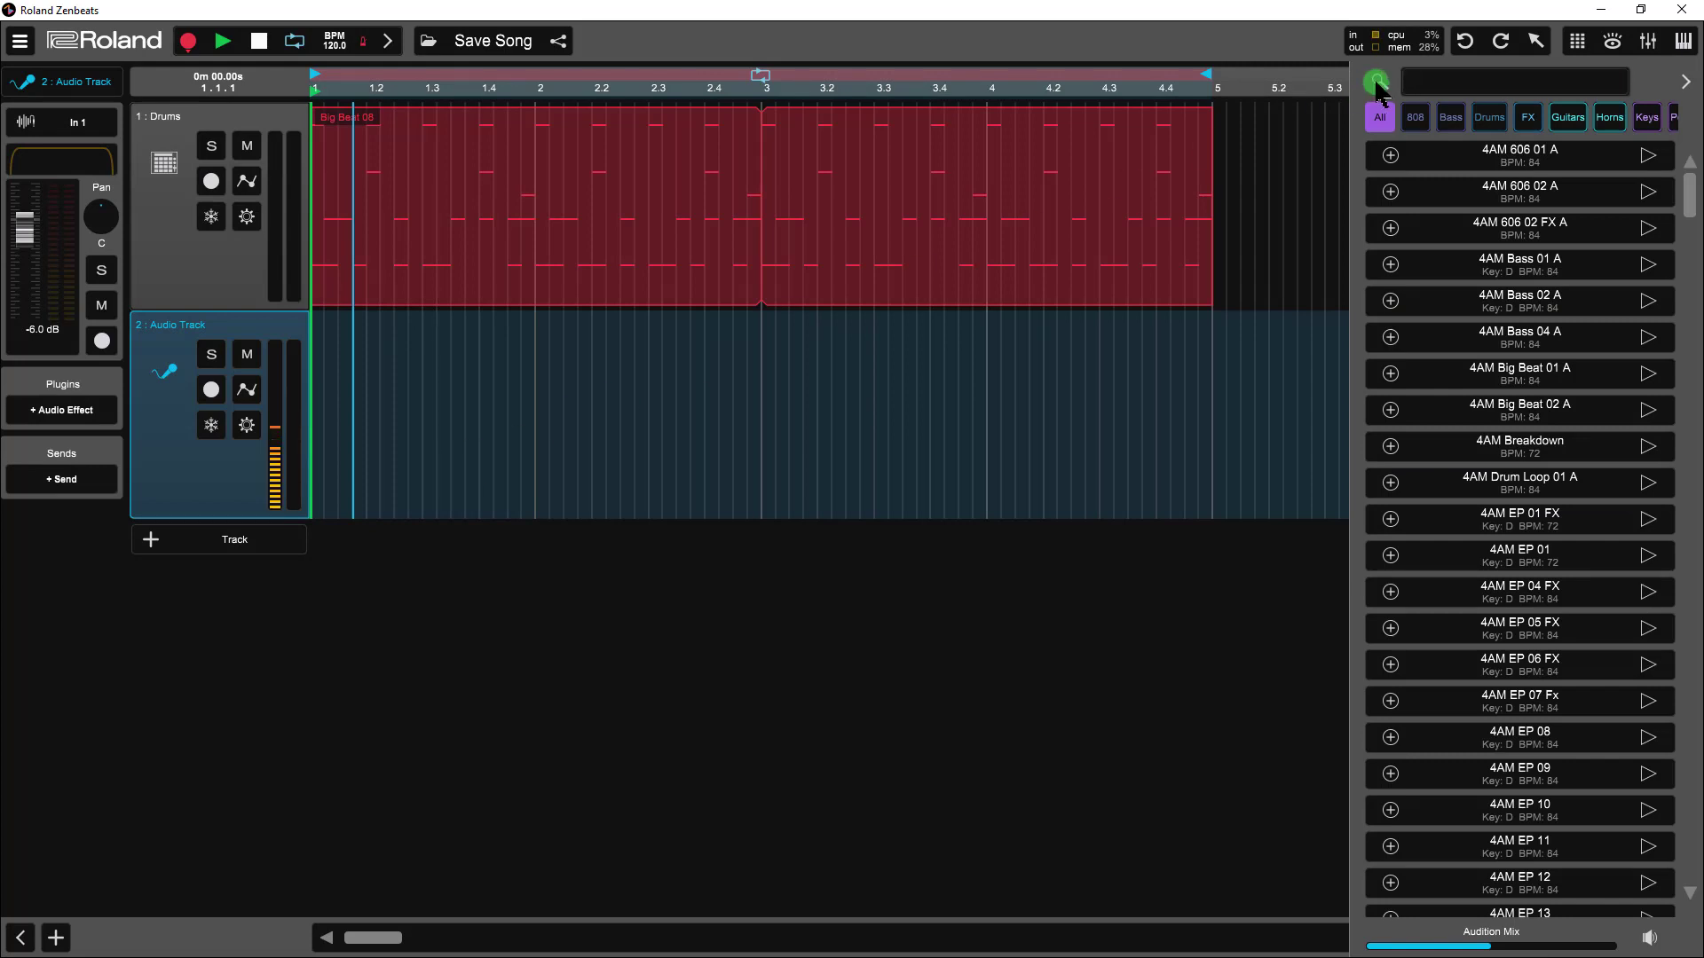
type("garage")
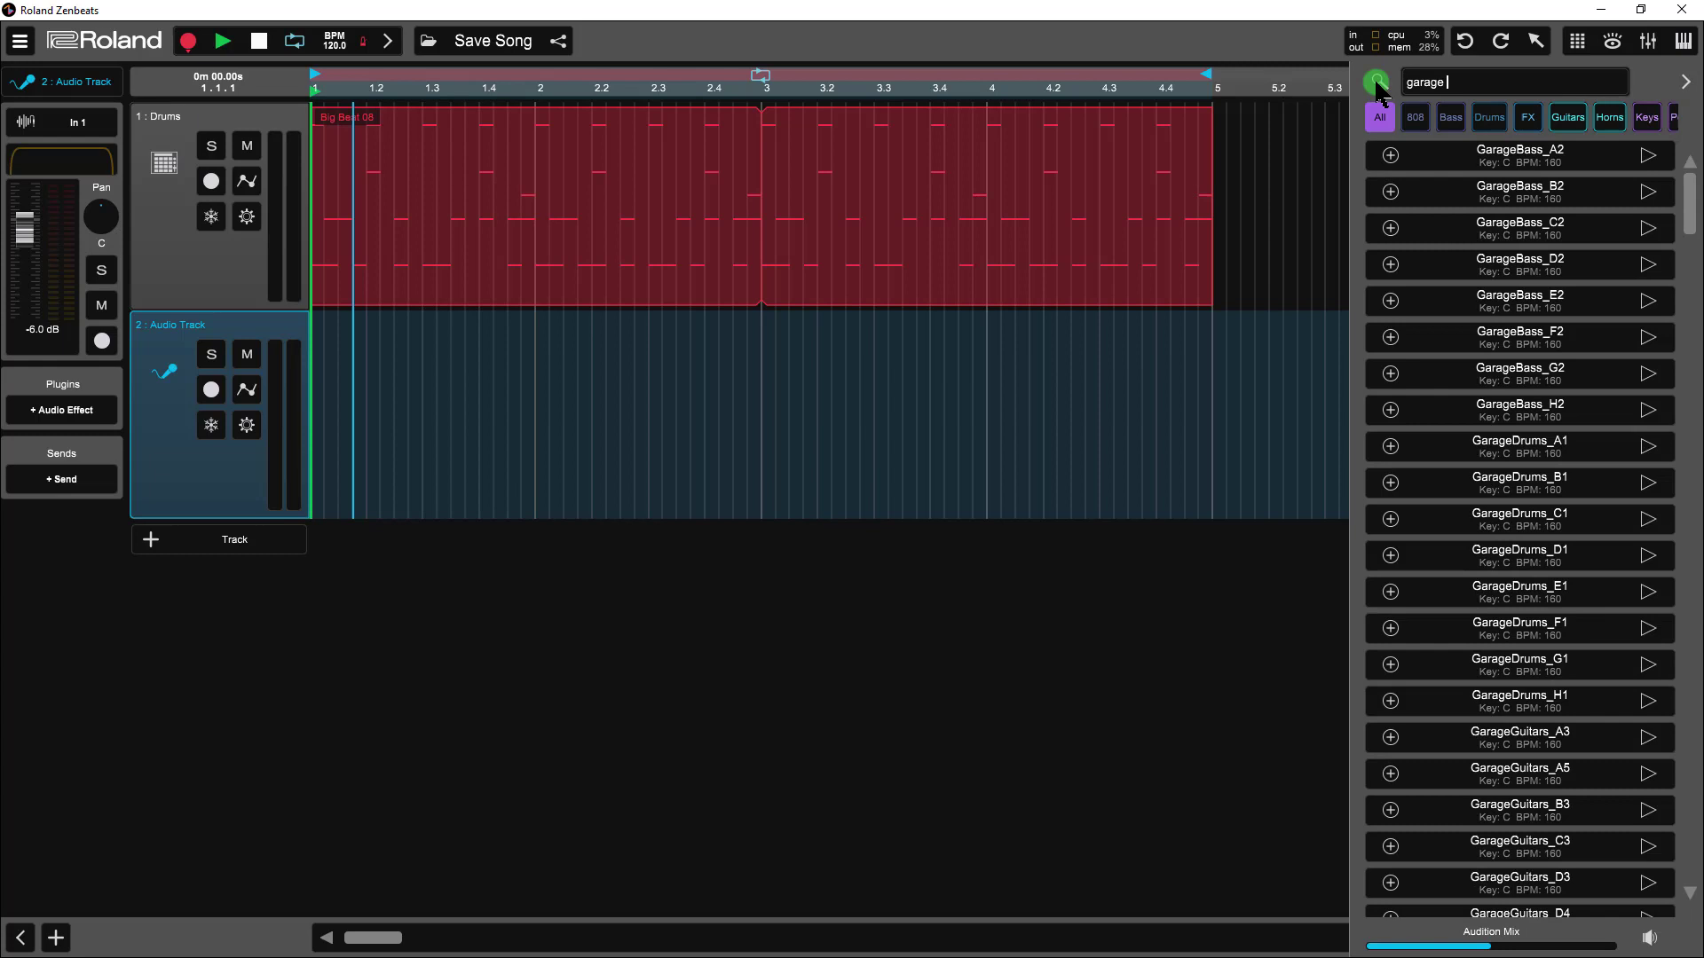
type(" gui")
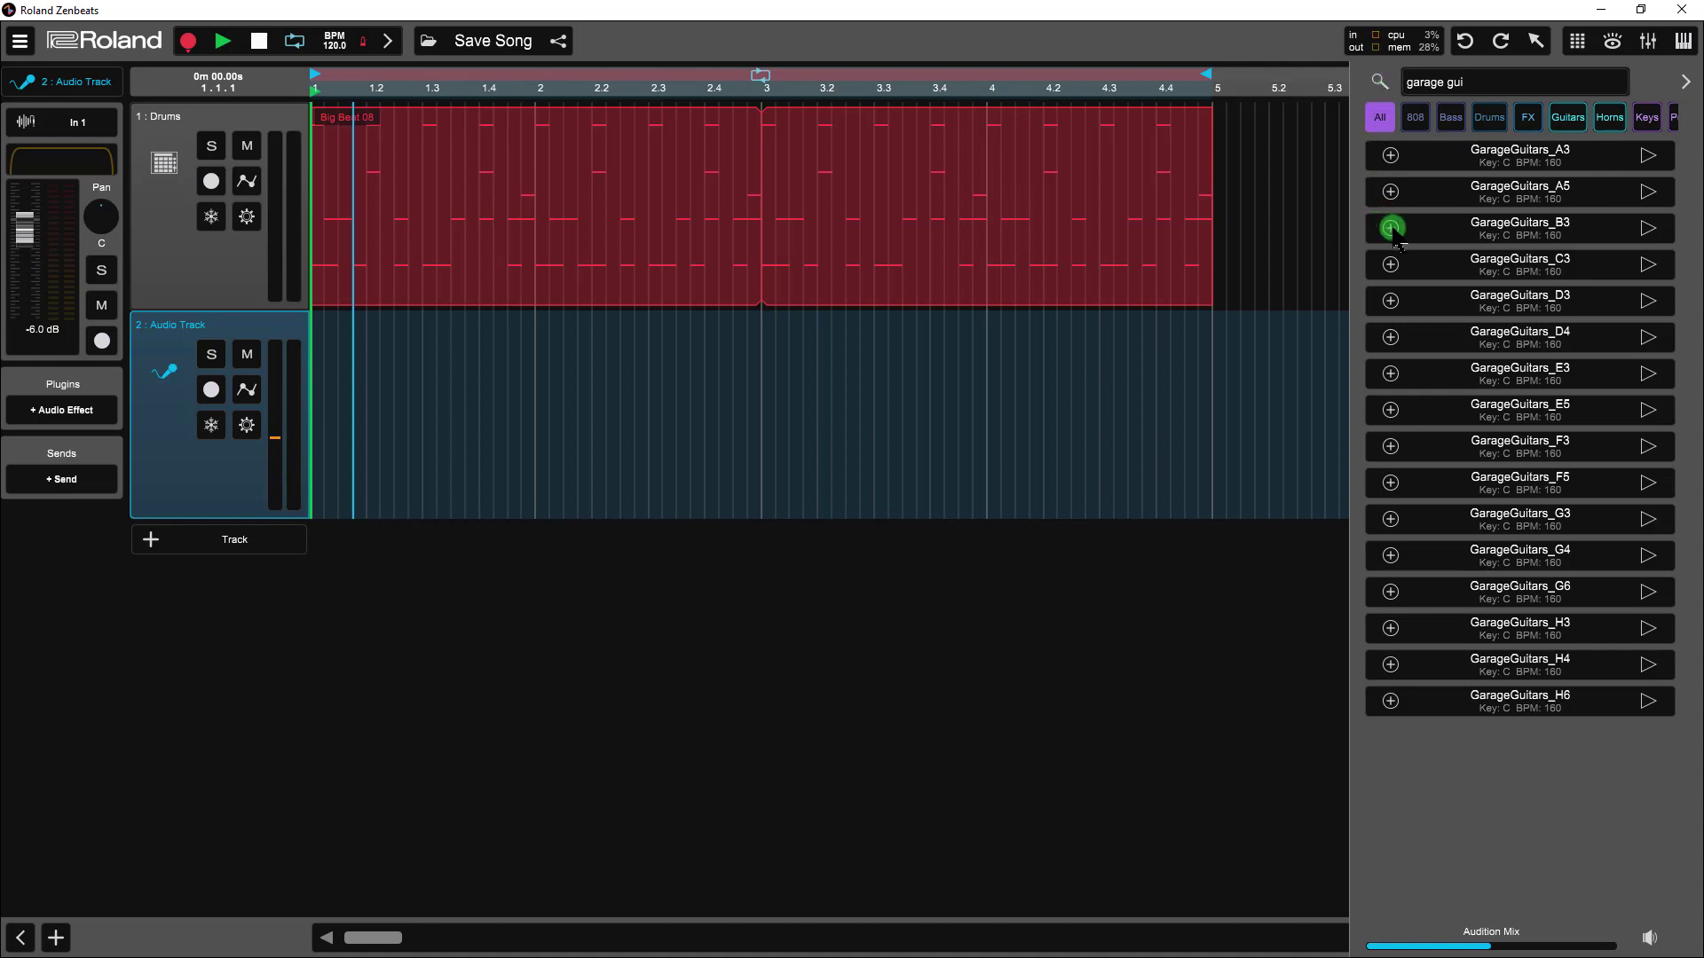
left_click(1390, 228)
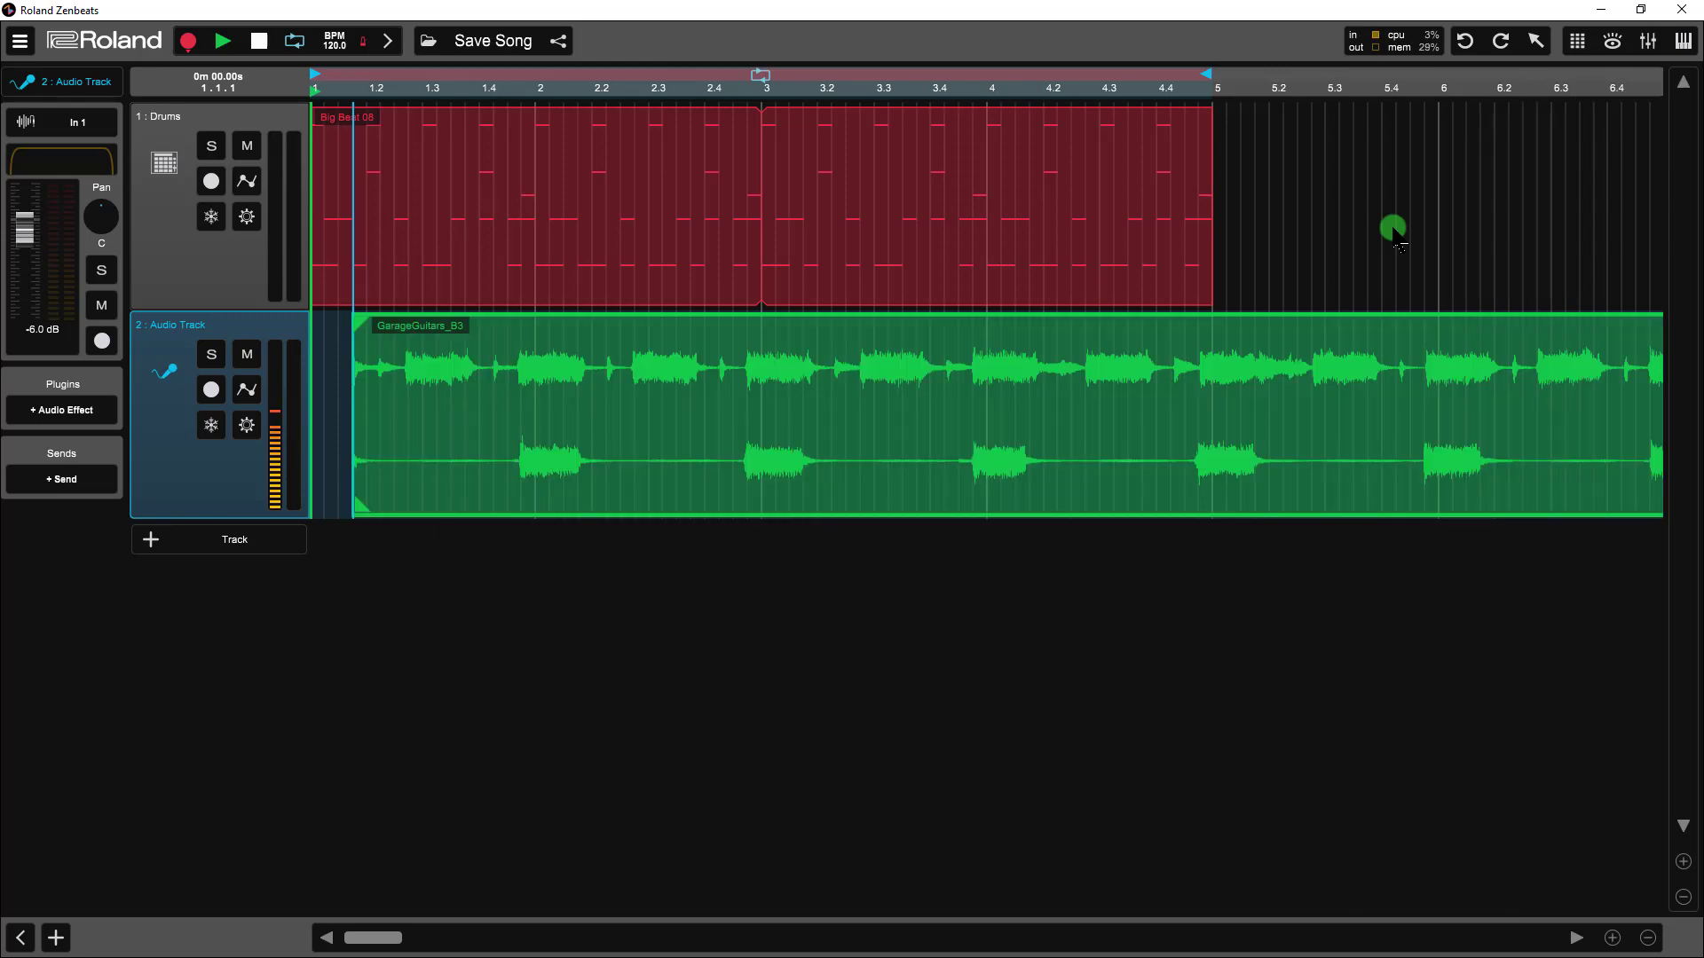
left_click_drag(1142, 365, 1045, 371)
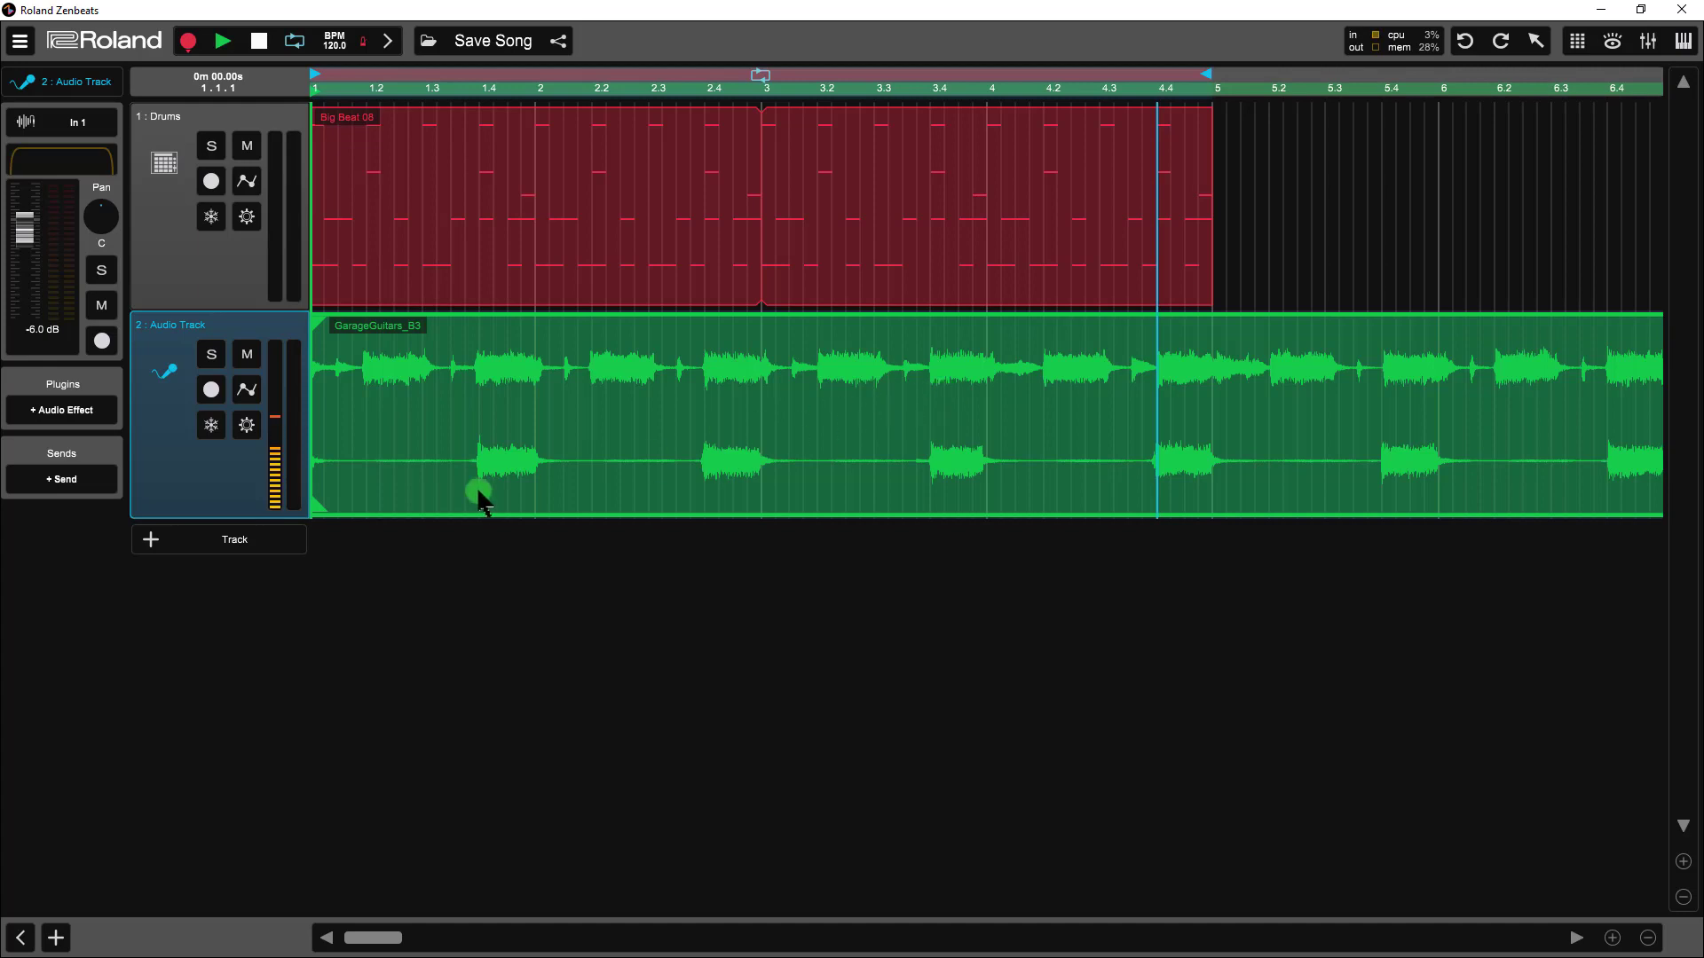
Add a third audio track holding the Circuit Breaker 140 loop, moved to start at bar 1
left_click(261, 539)
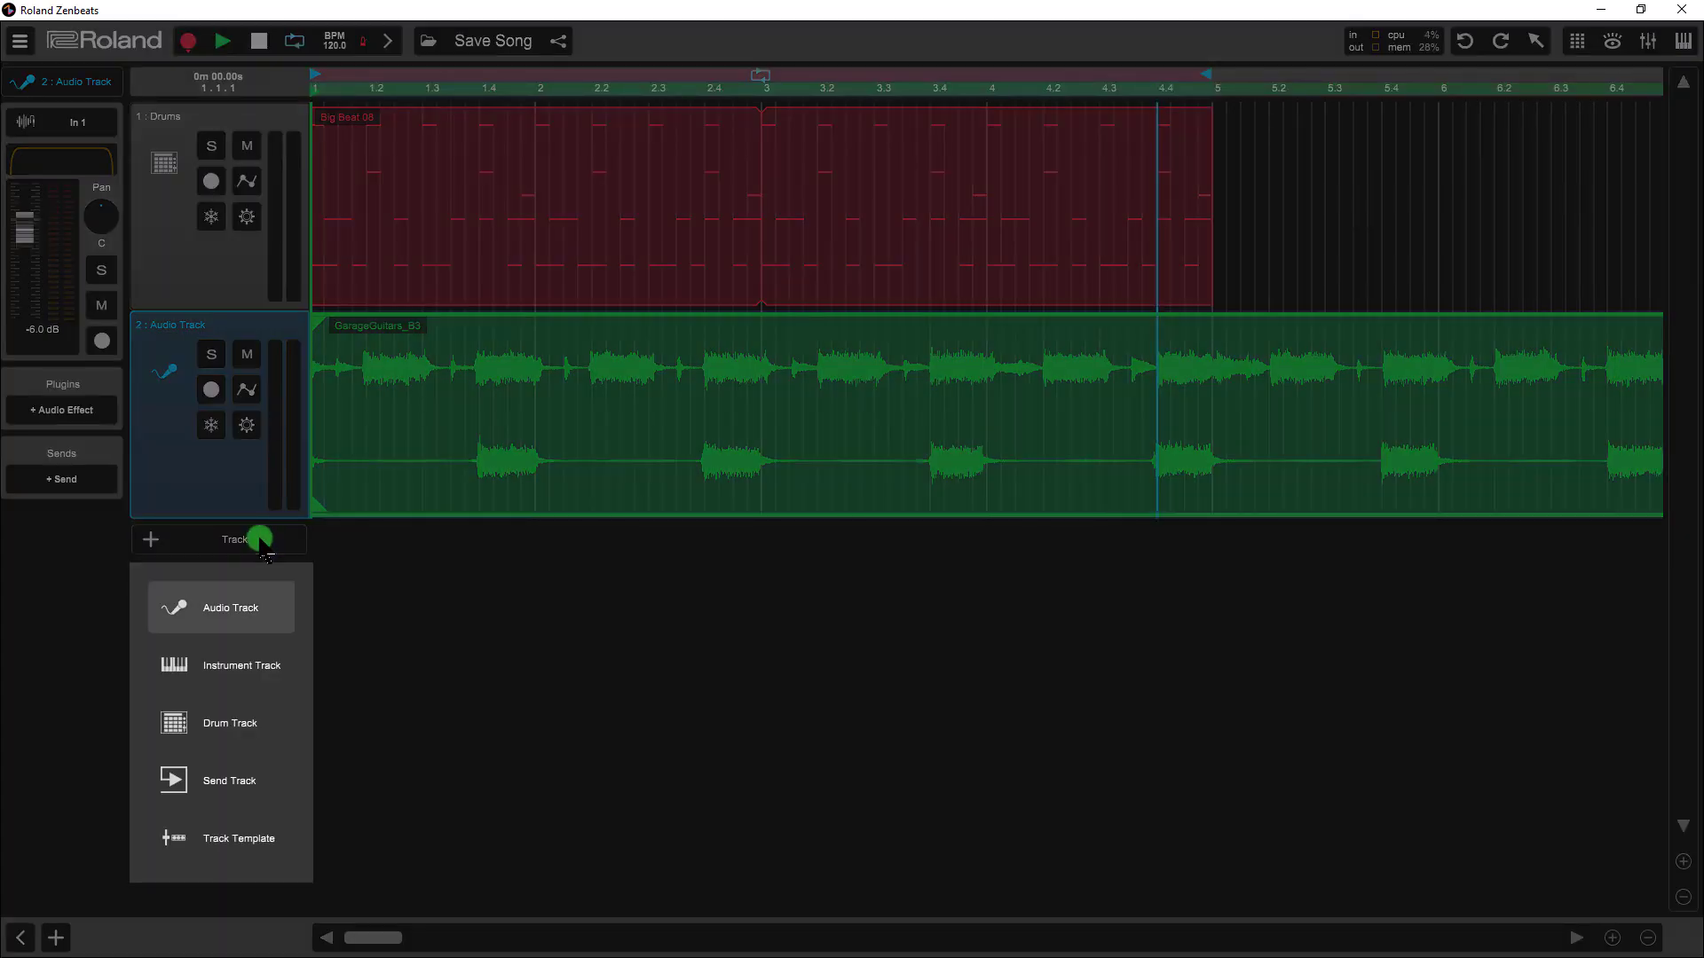
left_click(238, 608)
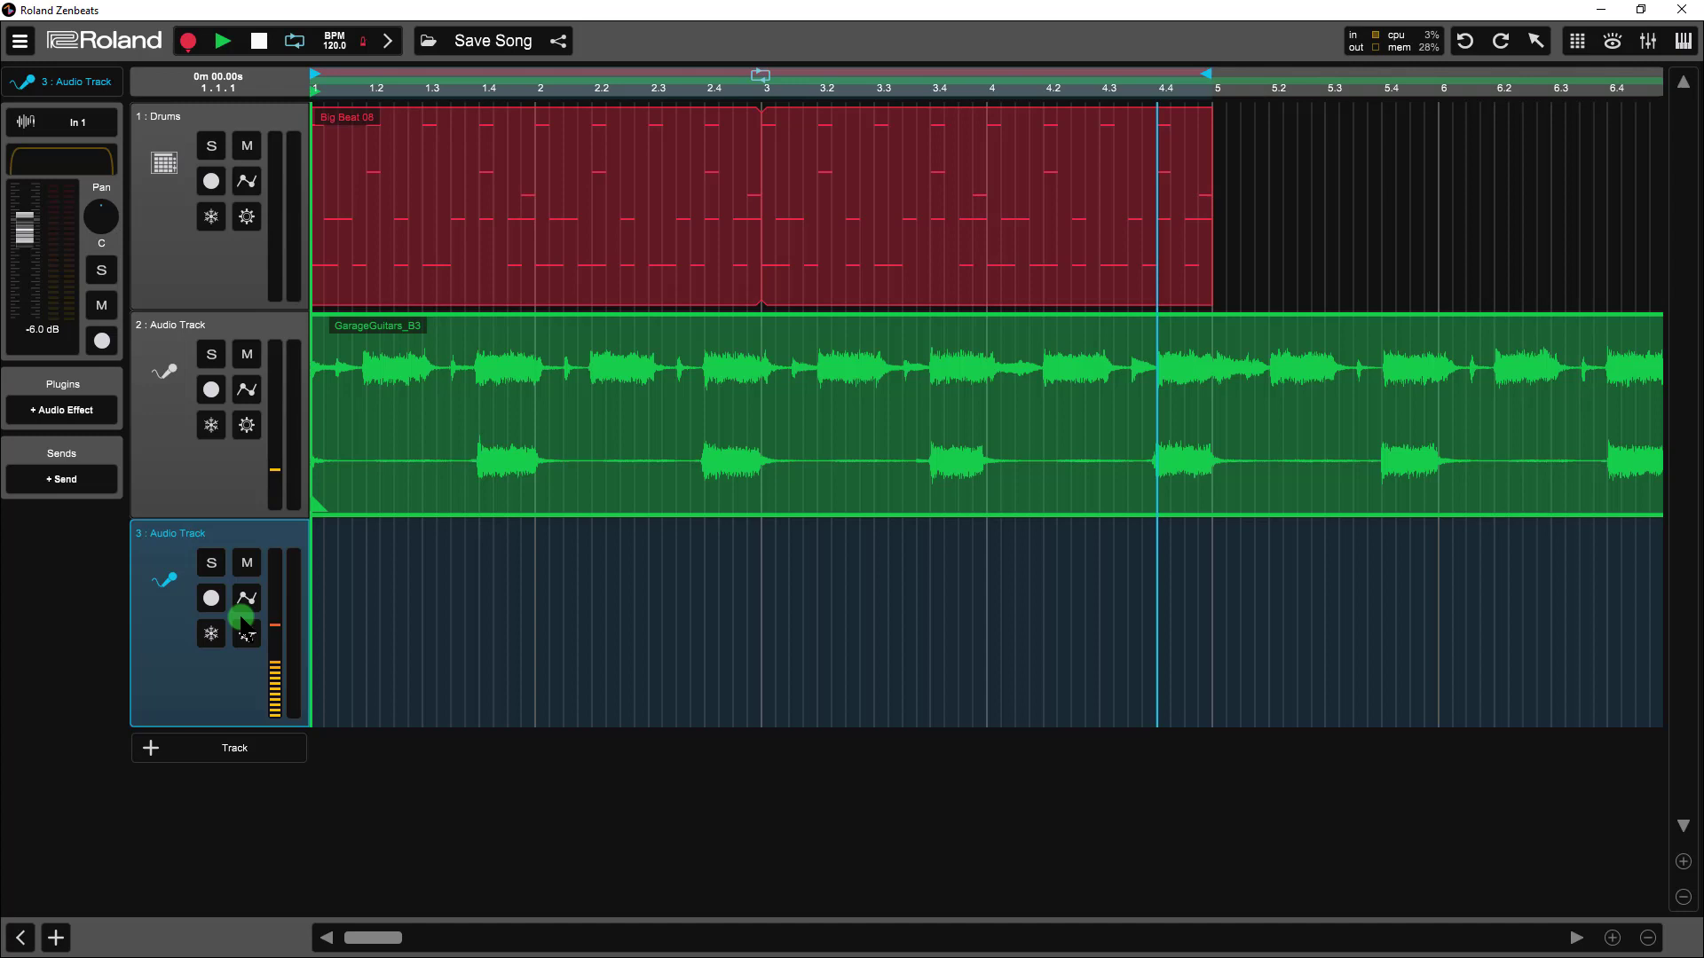
right_click(323, 609)
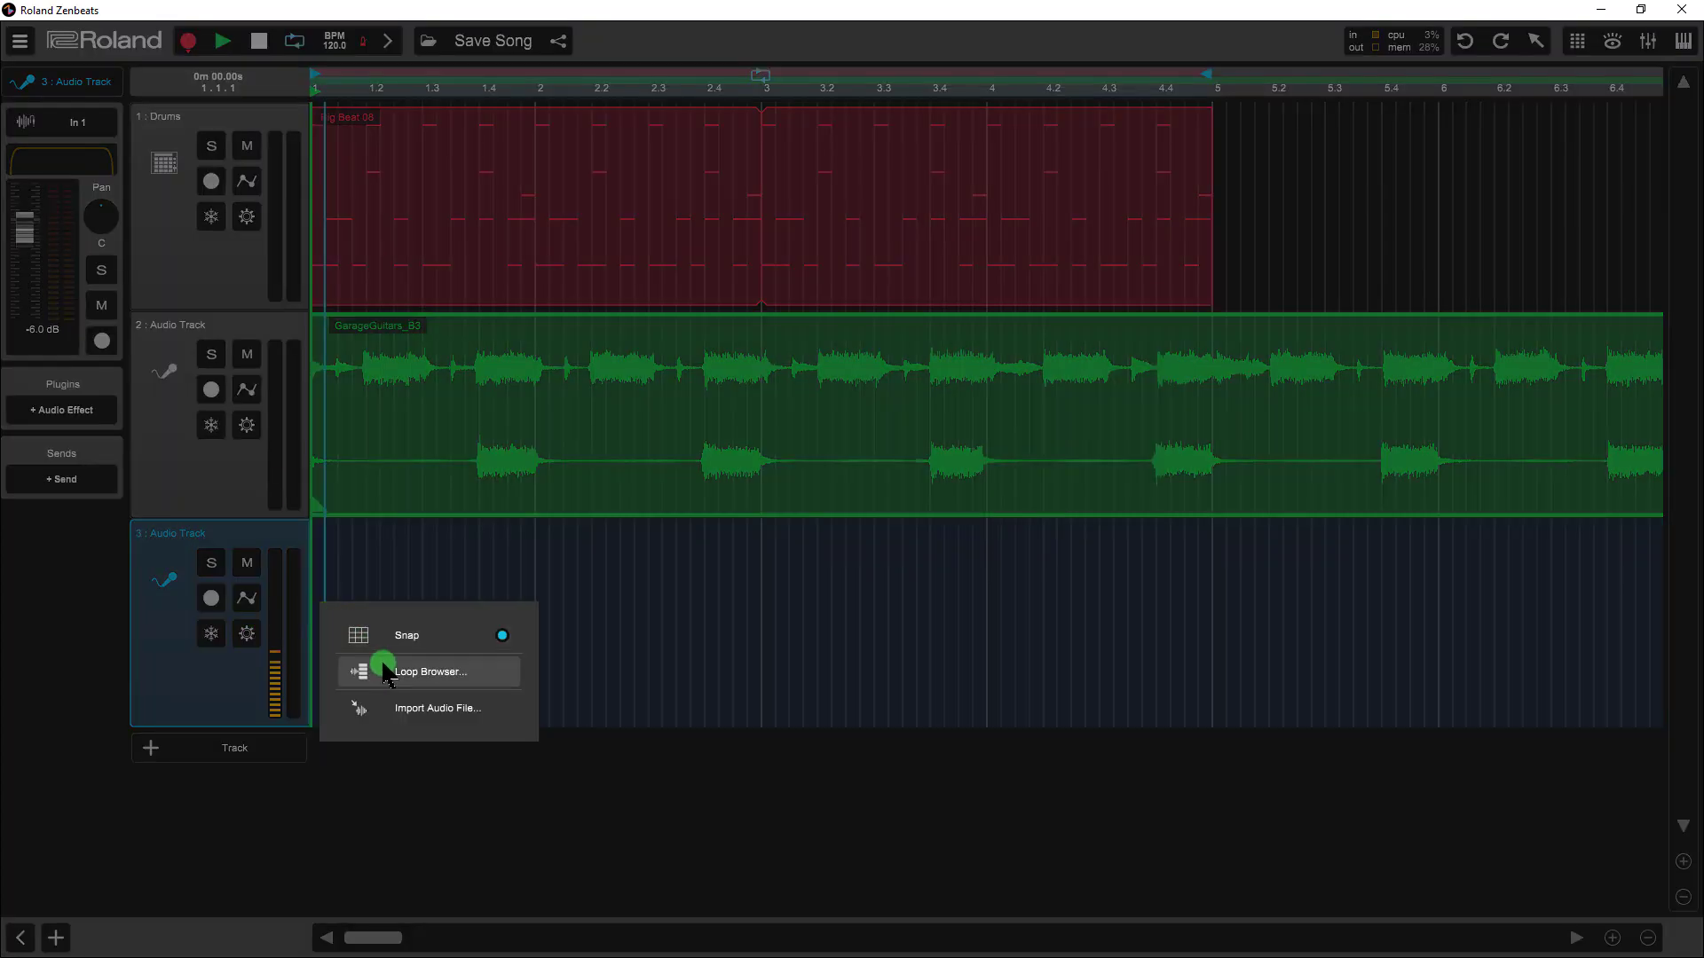
left_click(385, 671)
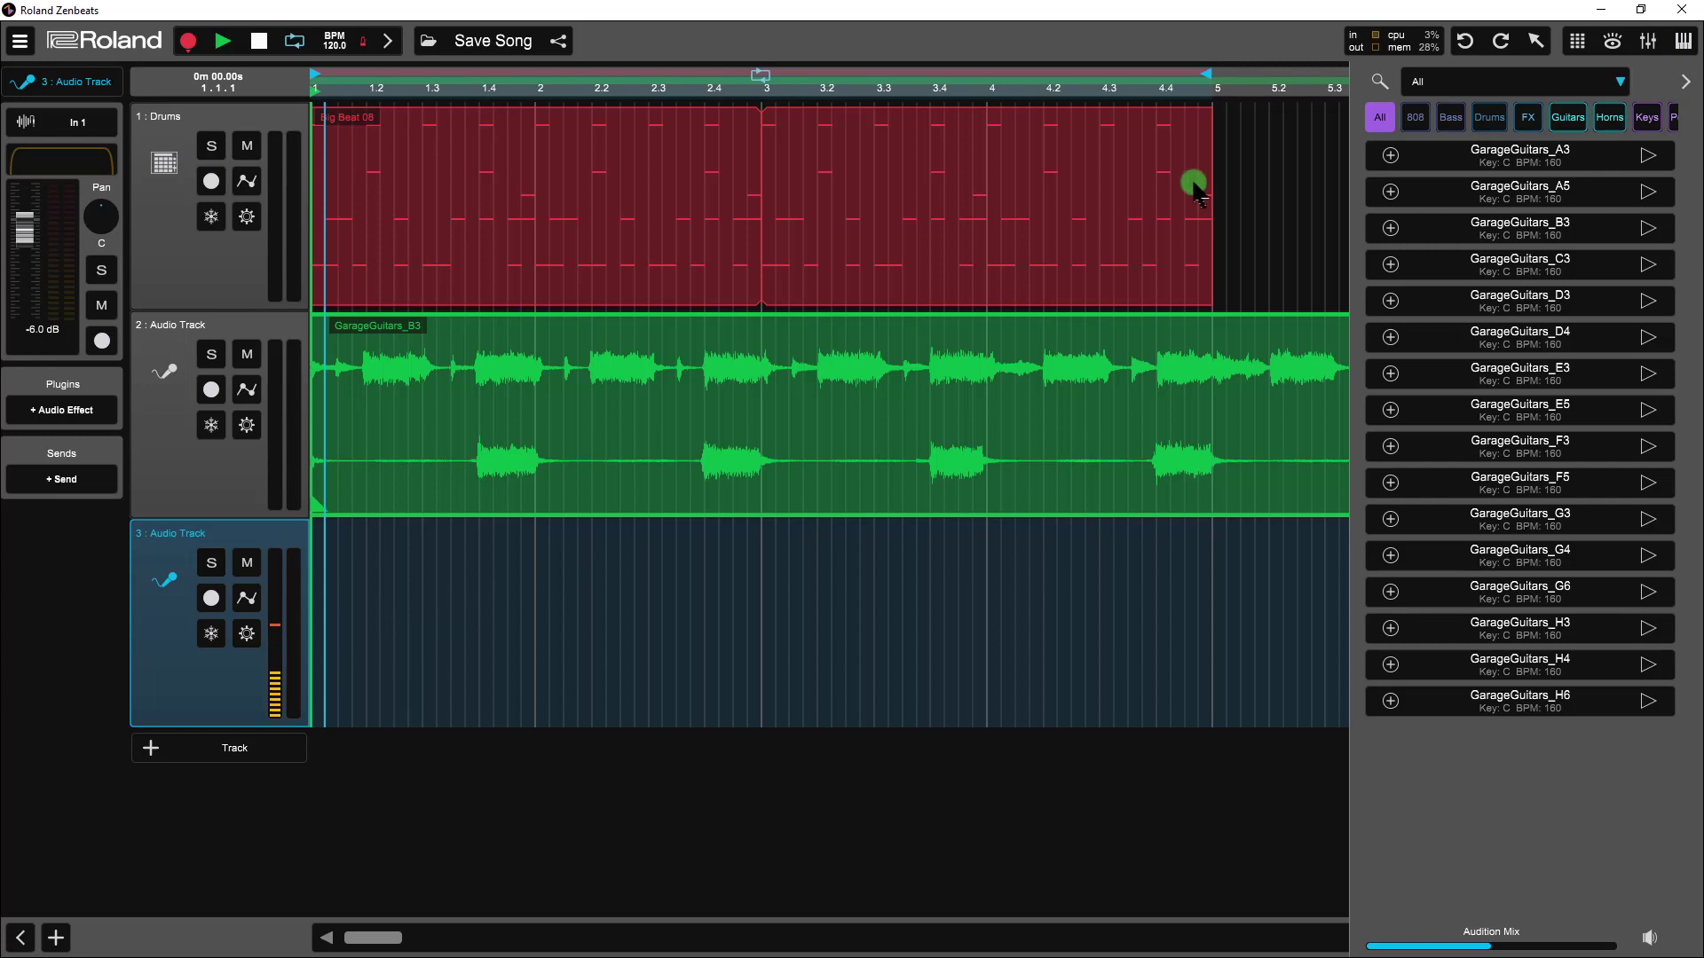
left_click(1378, 82)
type("garage gui")
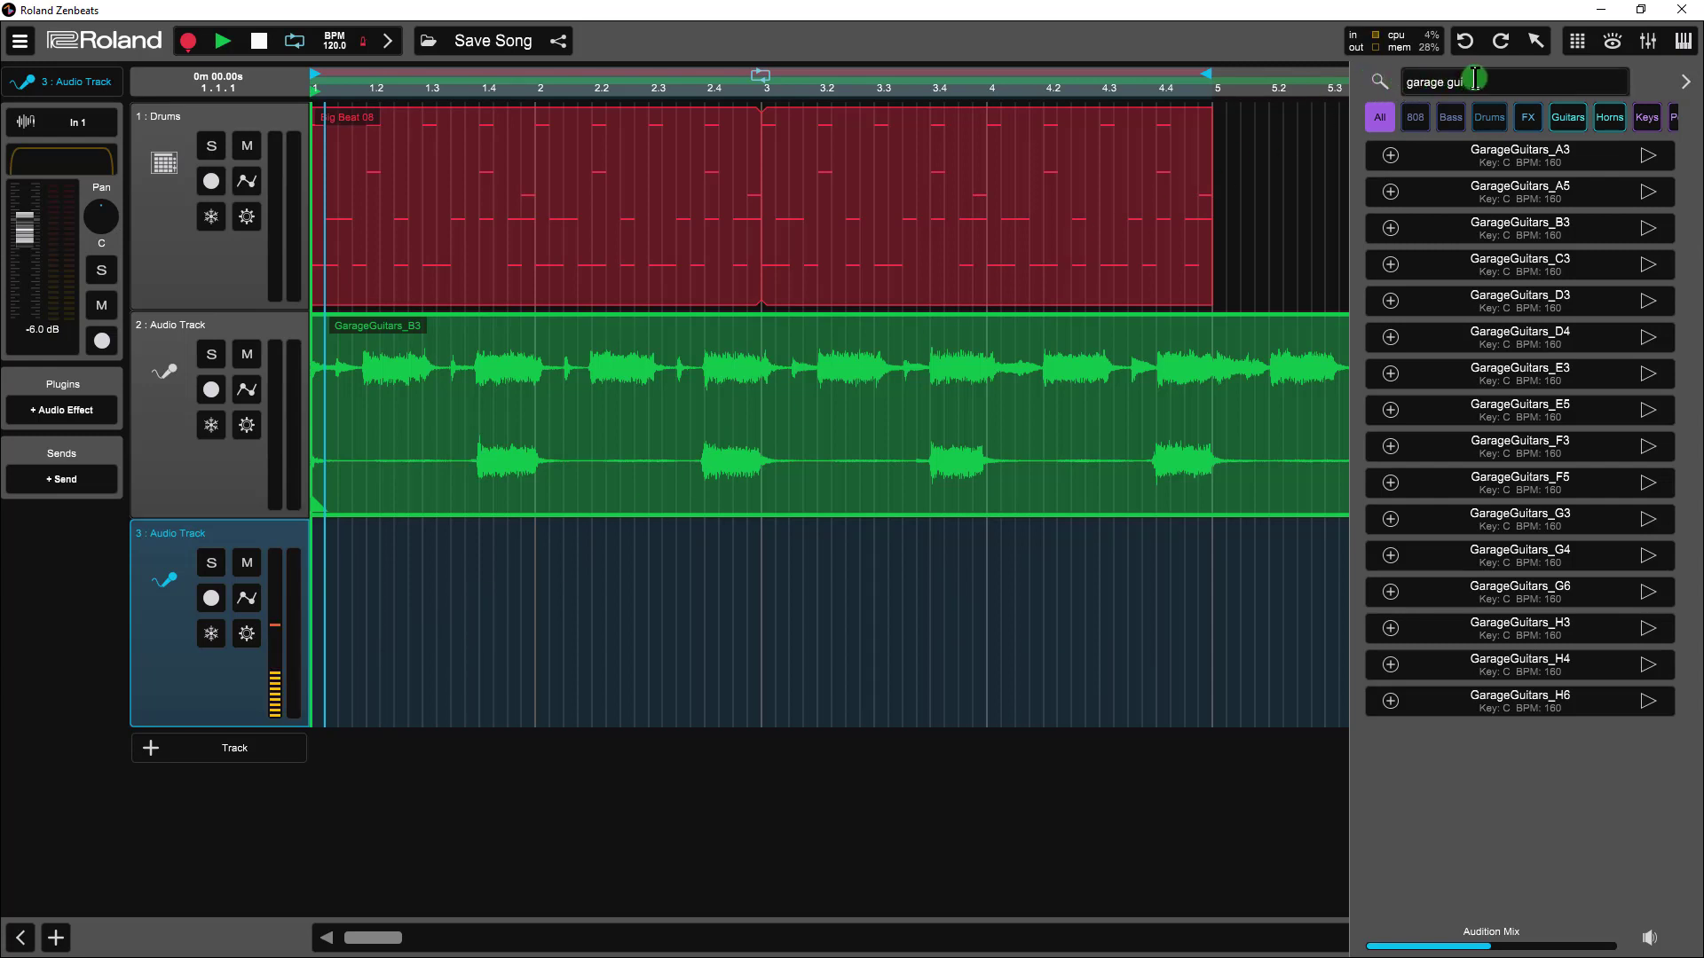
left_click(1378, 84)
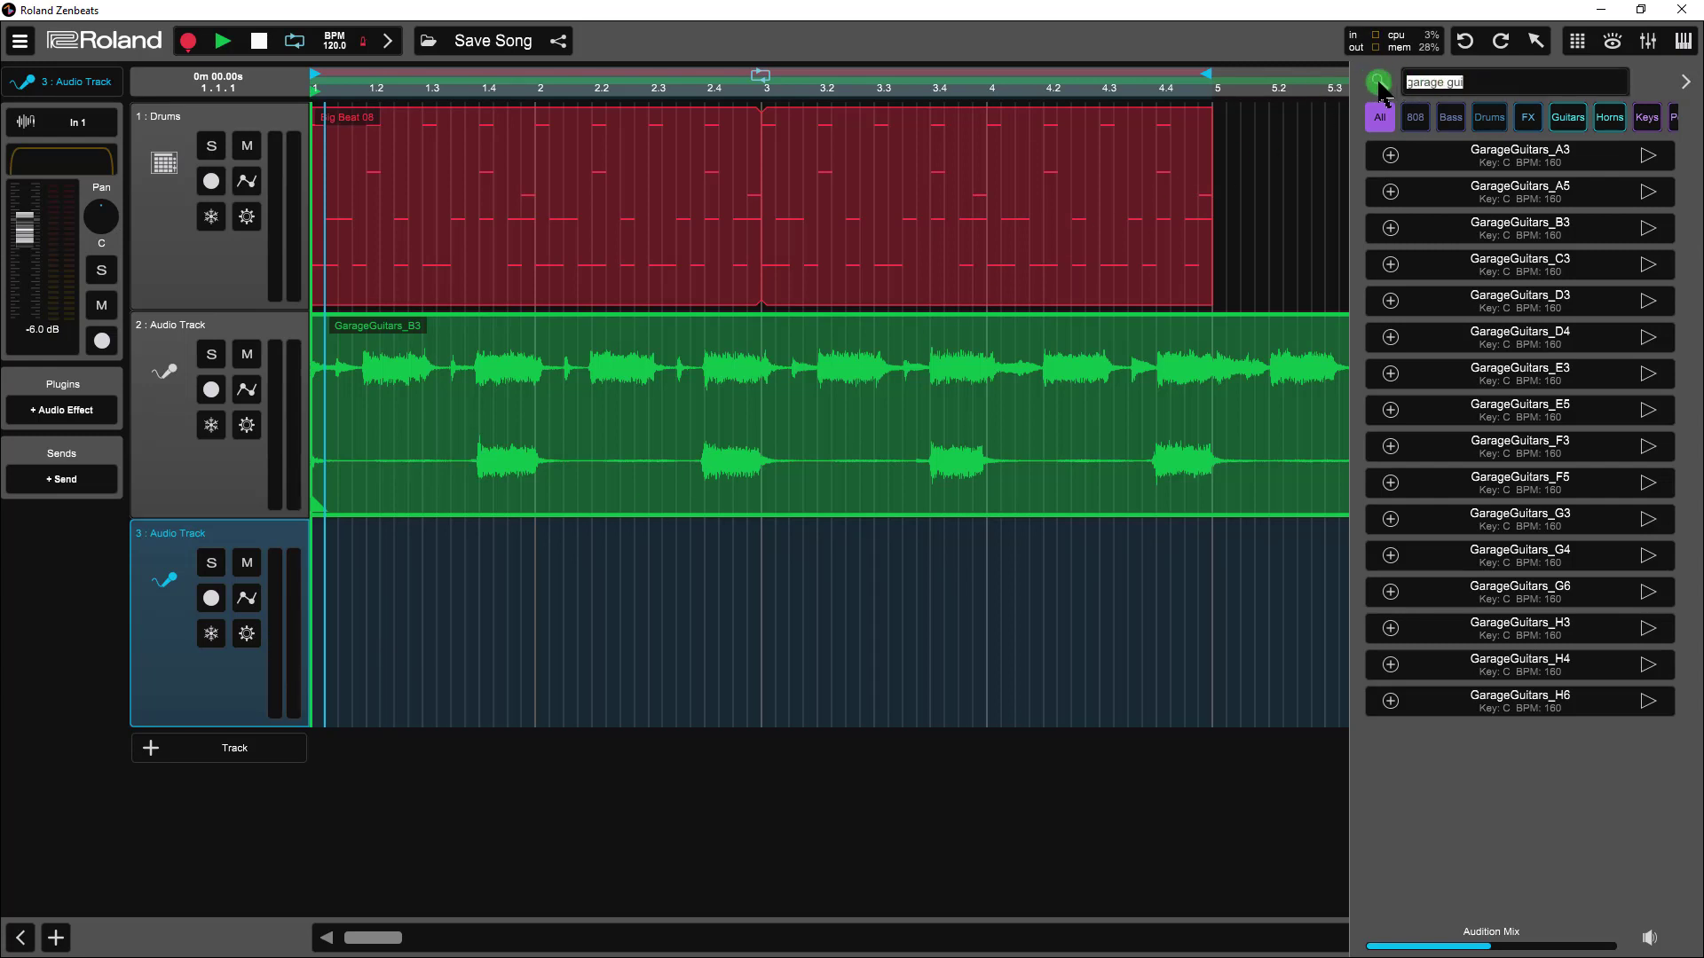
type("circ")
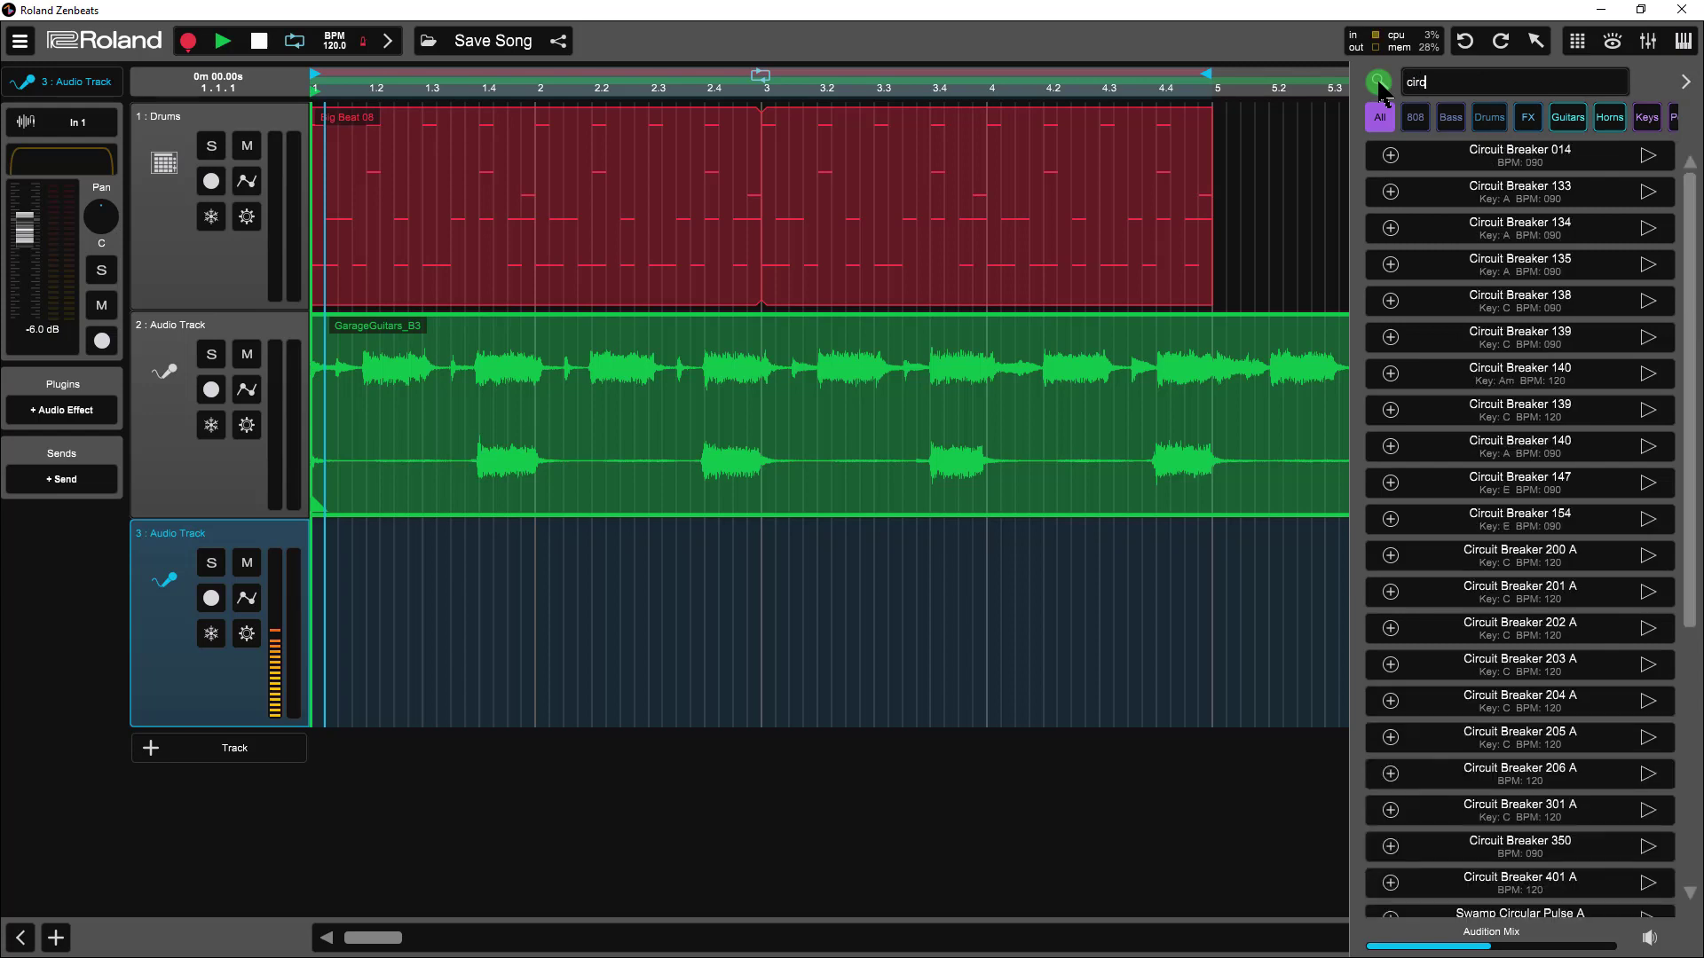
left_click(1389, 376)
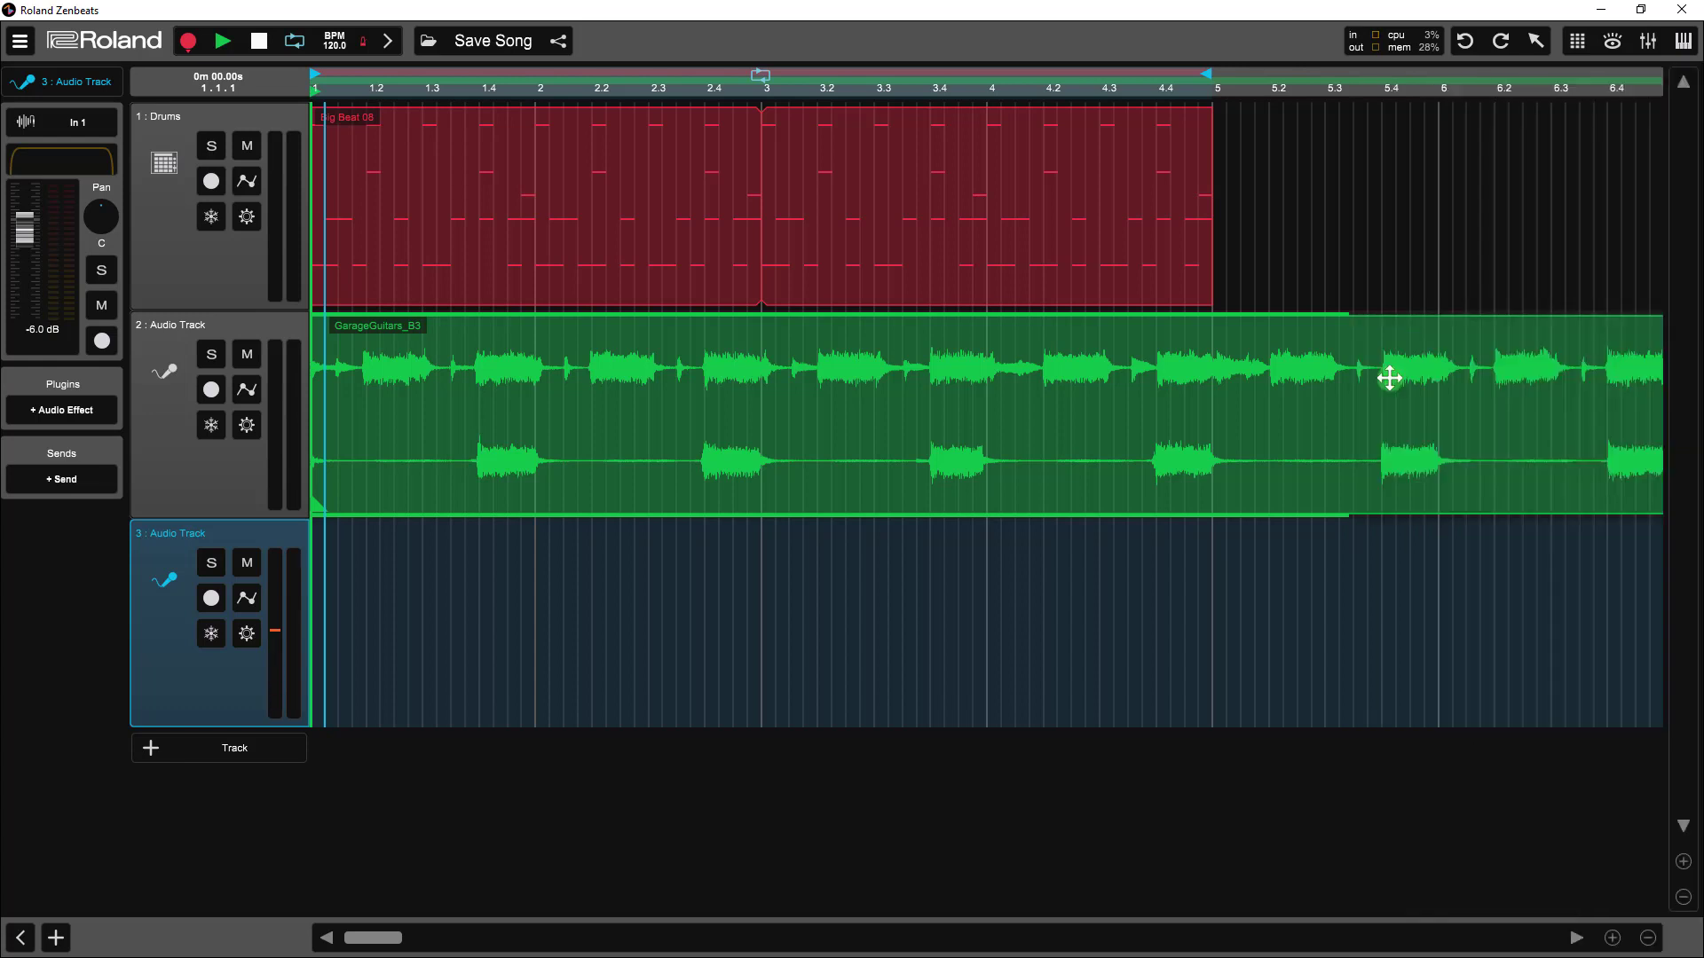
left_click_drag(628, 579, 569, 581)
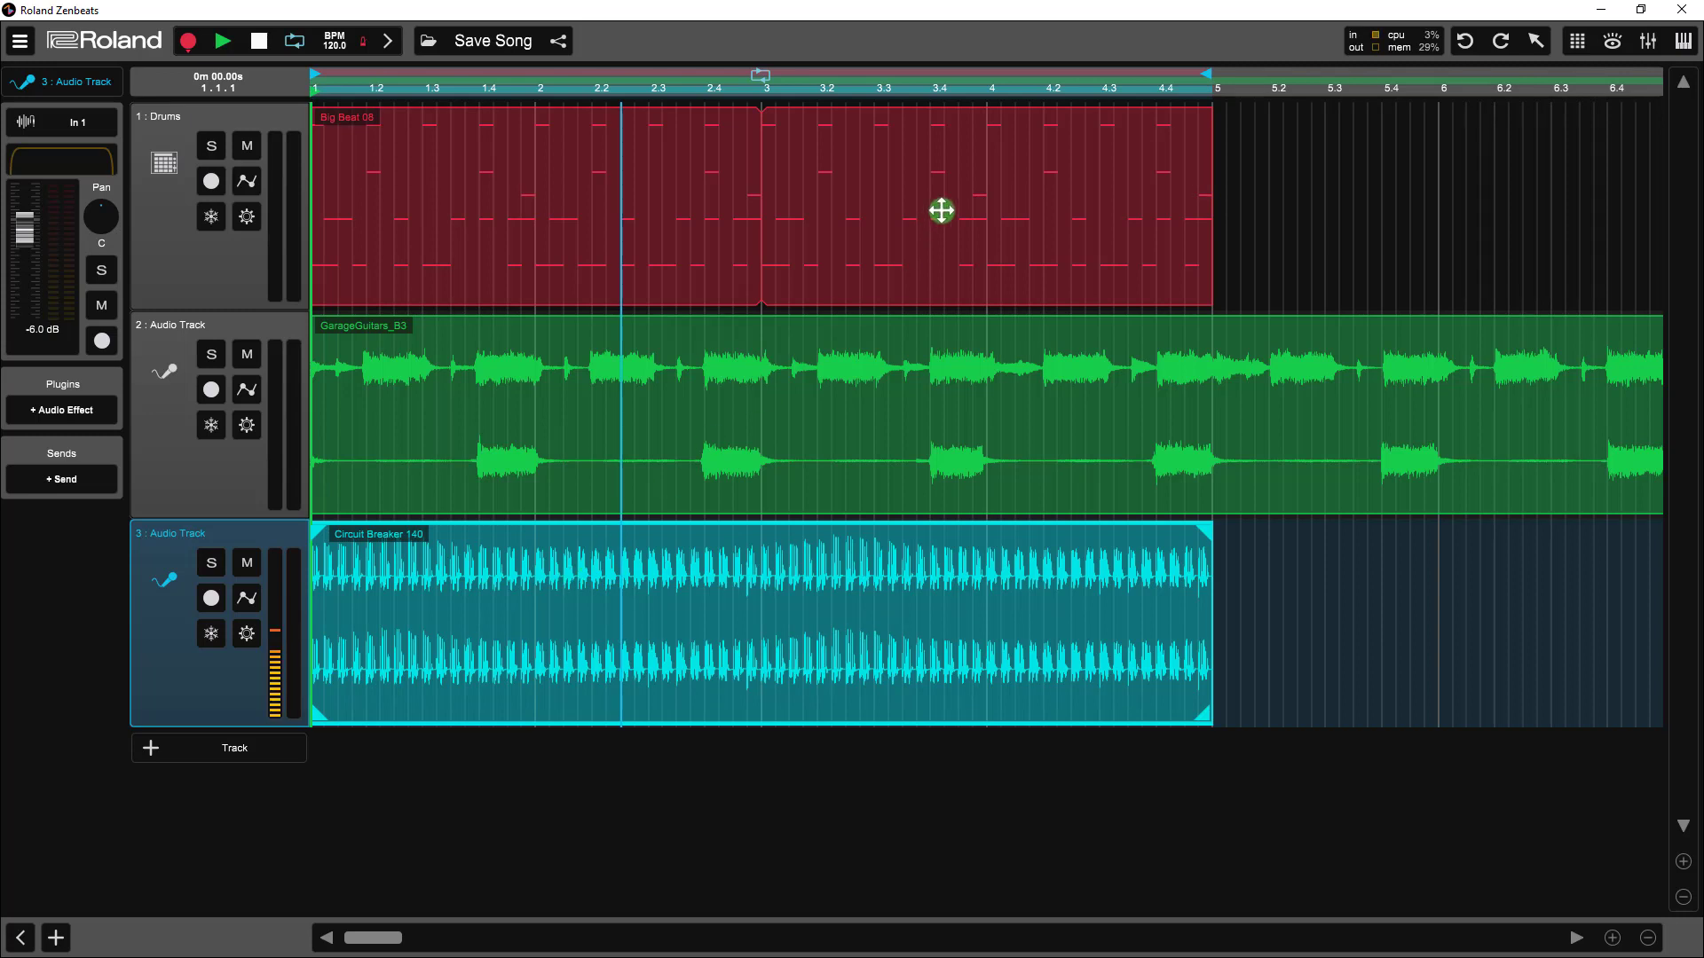
Audition the guitar track soloed, then rewind and un-solo it
left_click(213, 364)
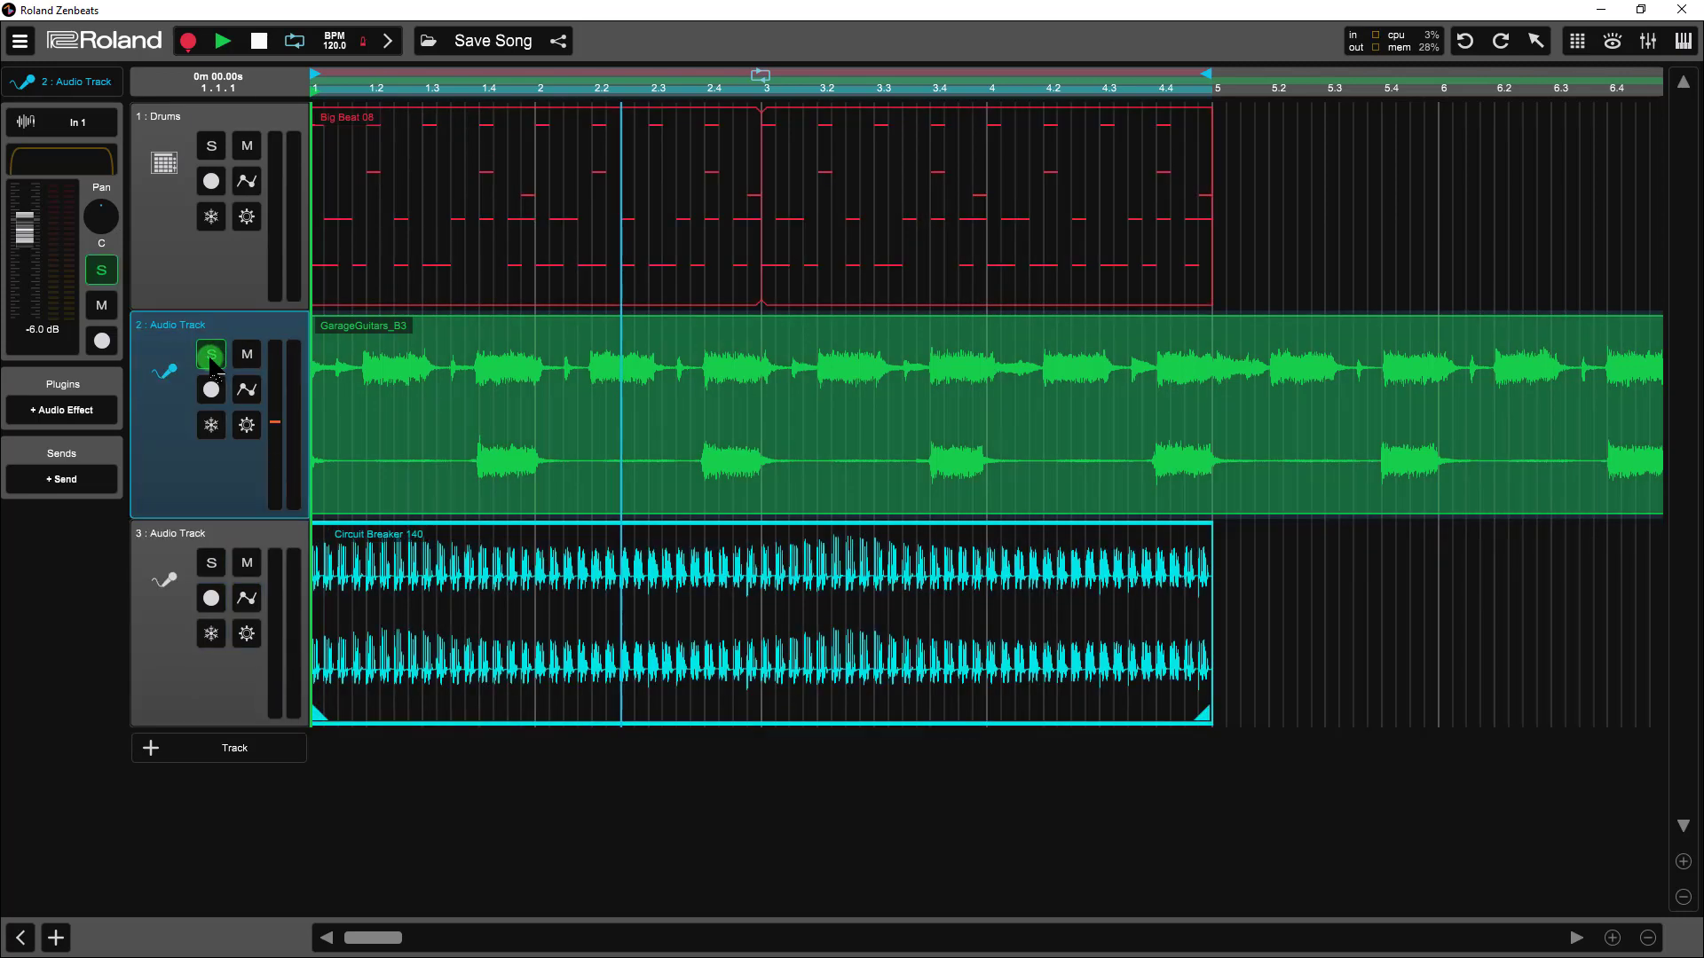
left_click(222, 42)
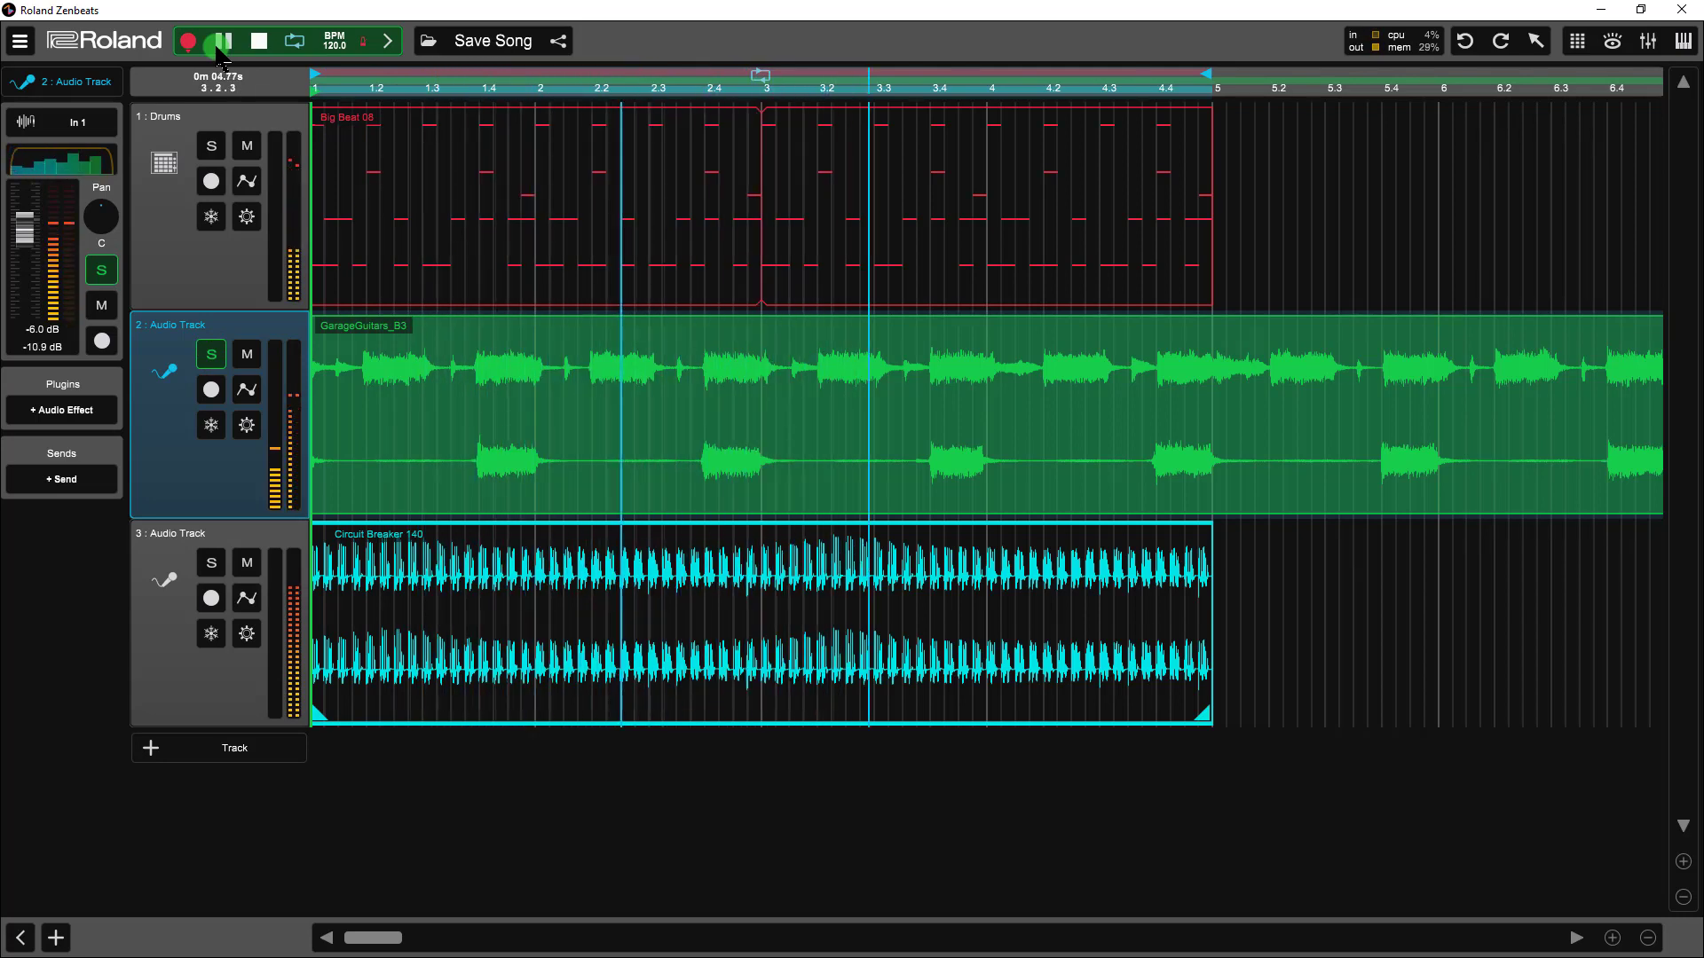
left_click(219, 42)
left_click(221, 301)
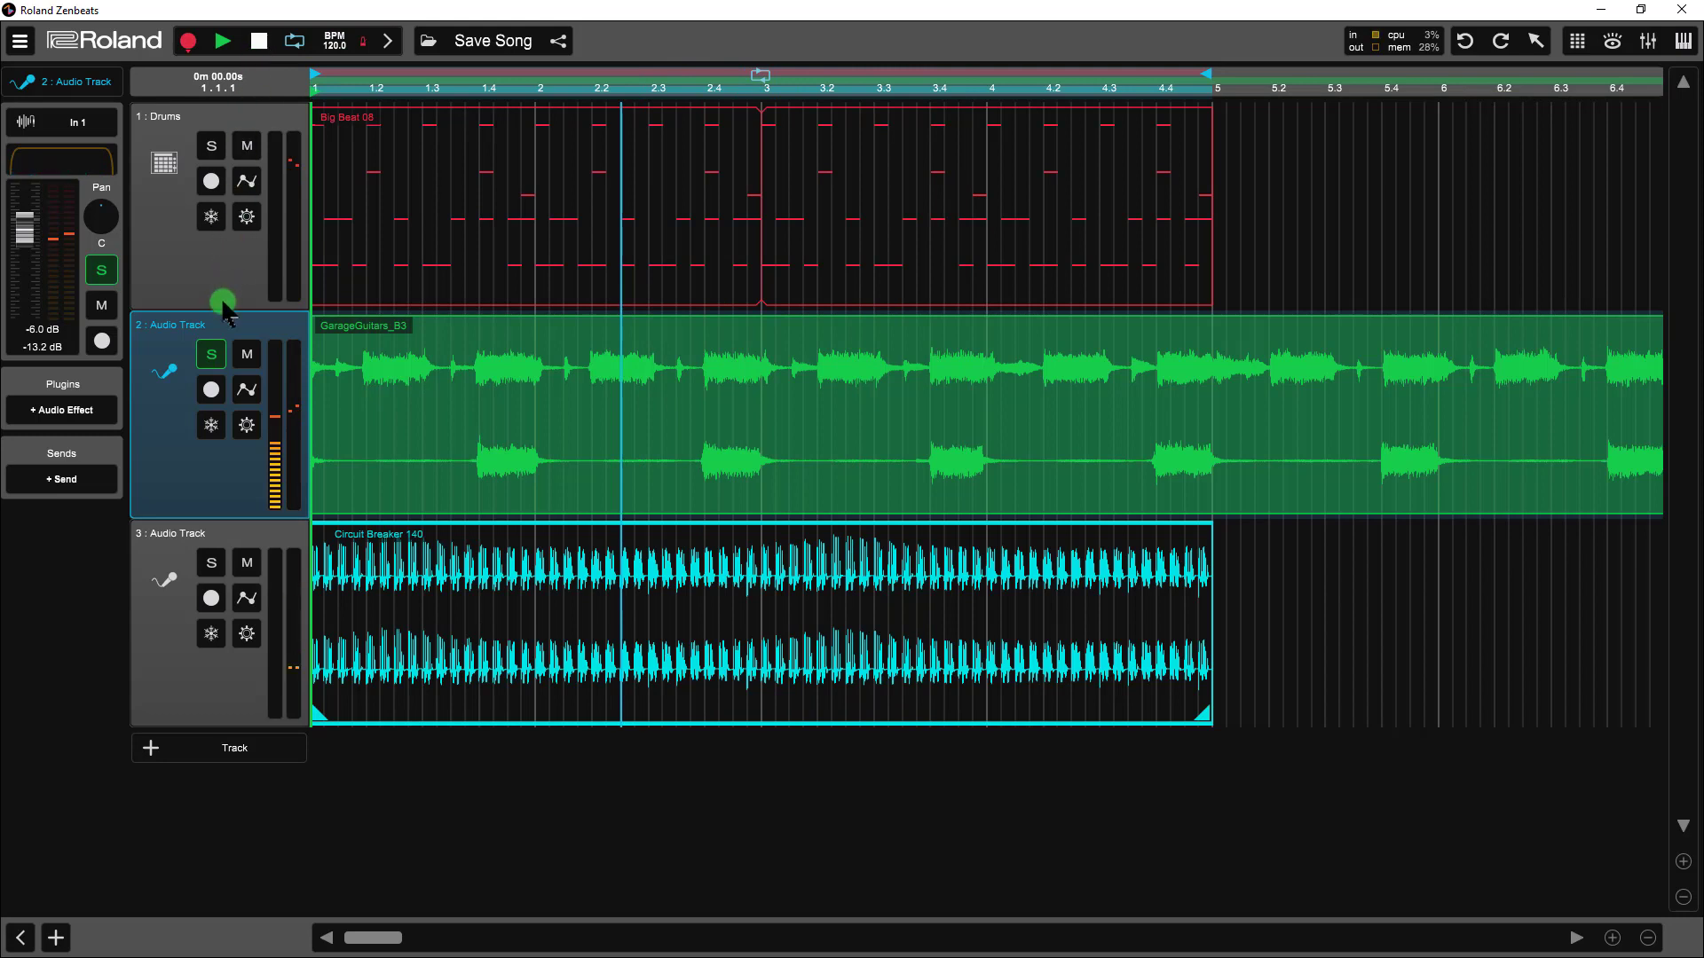
left_click(212, 354)
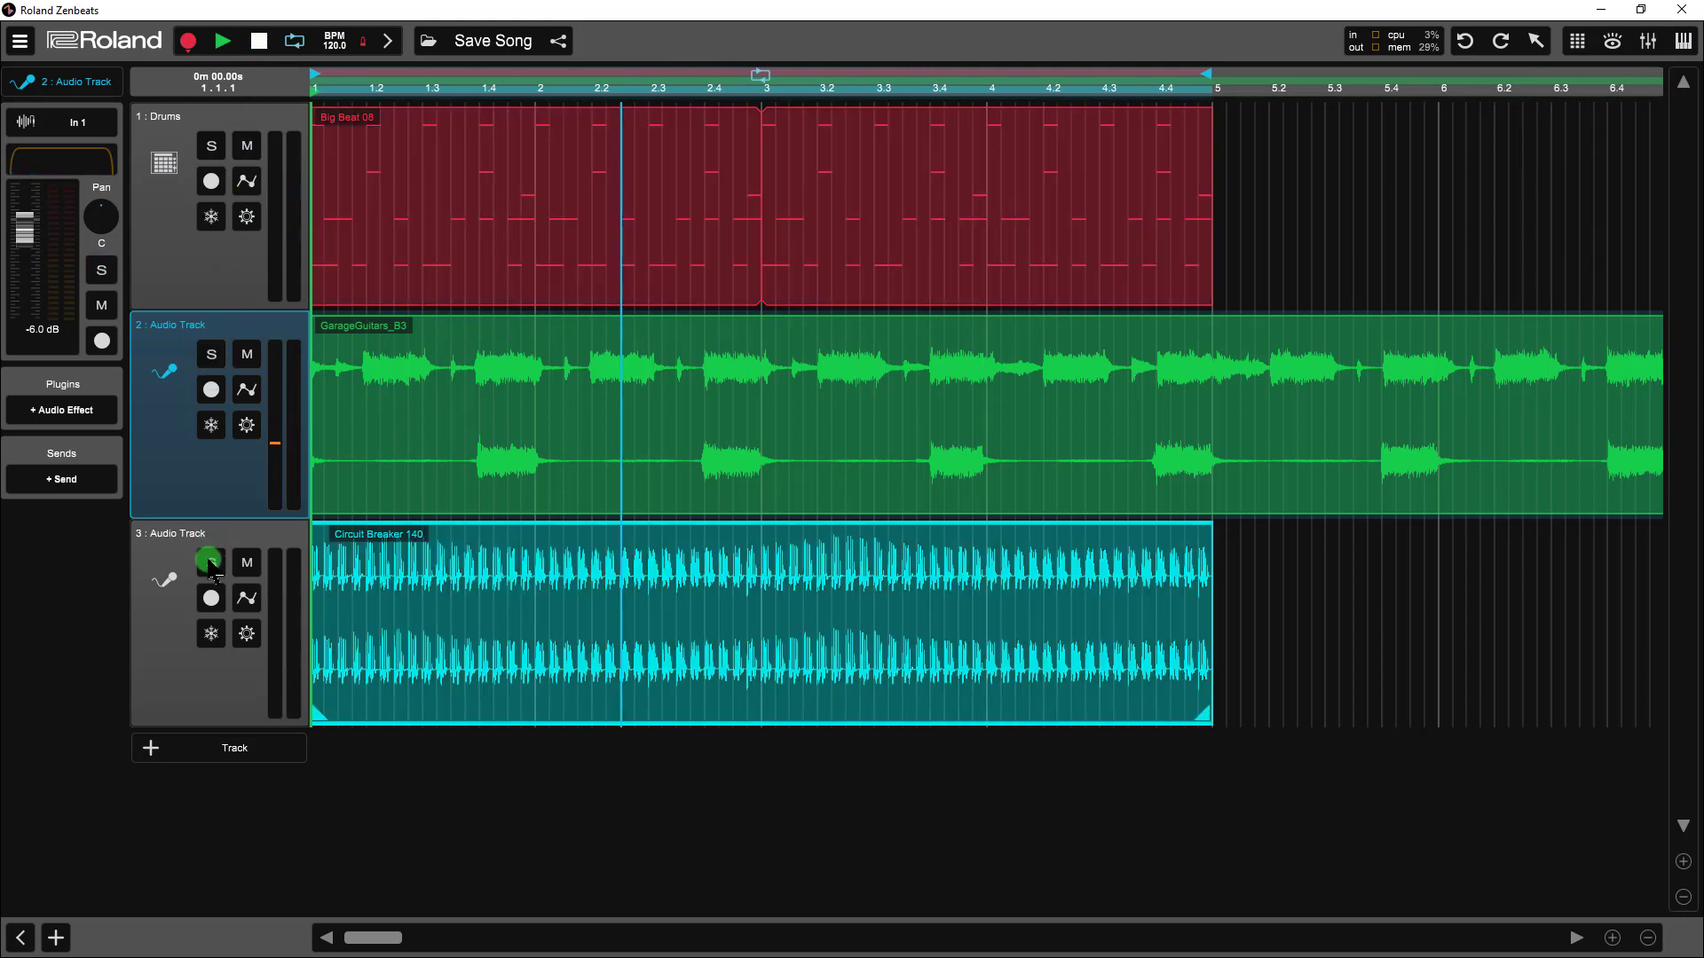
Audition the Circuit Breaker track soloed, then stop and take it out of solo
left_click(211, 563)
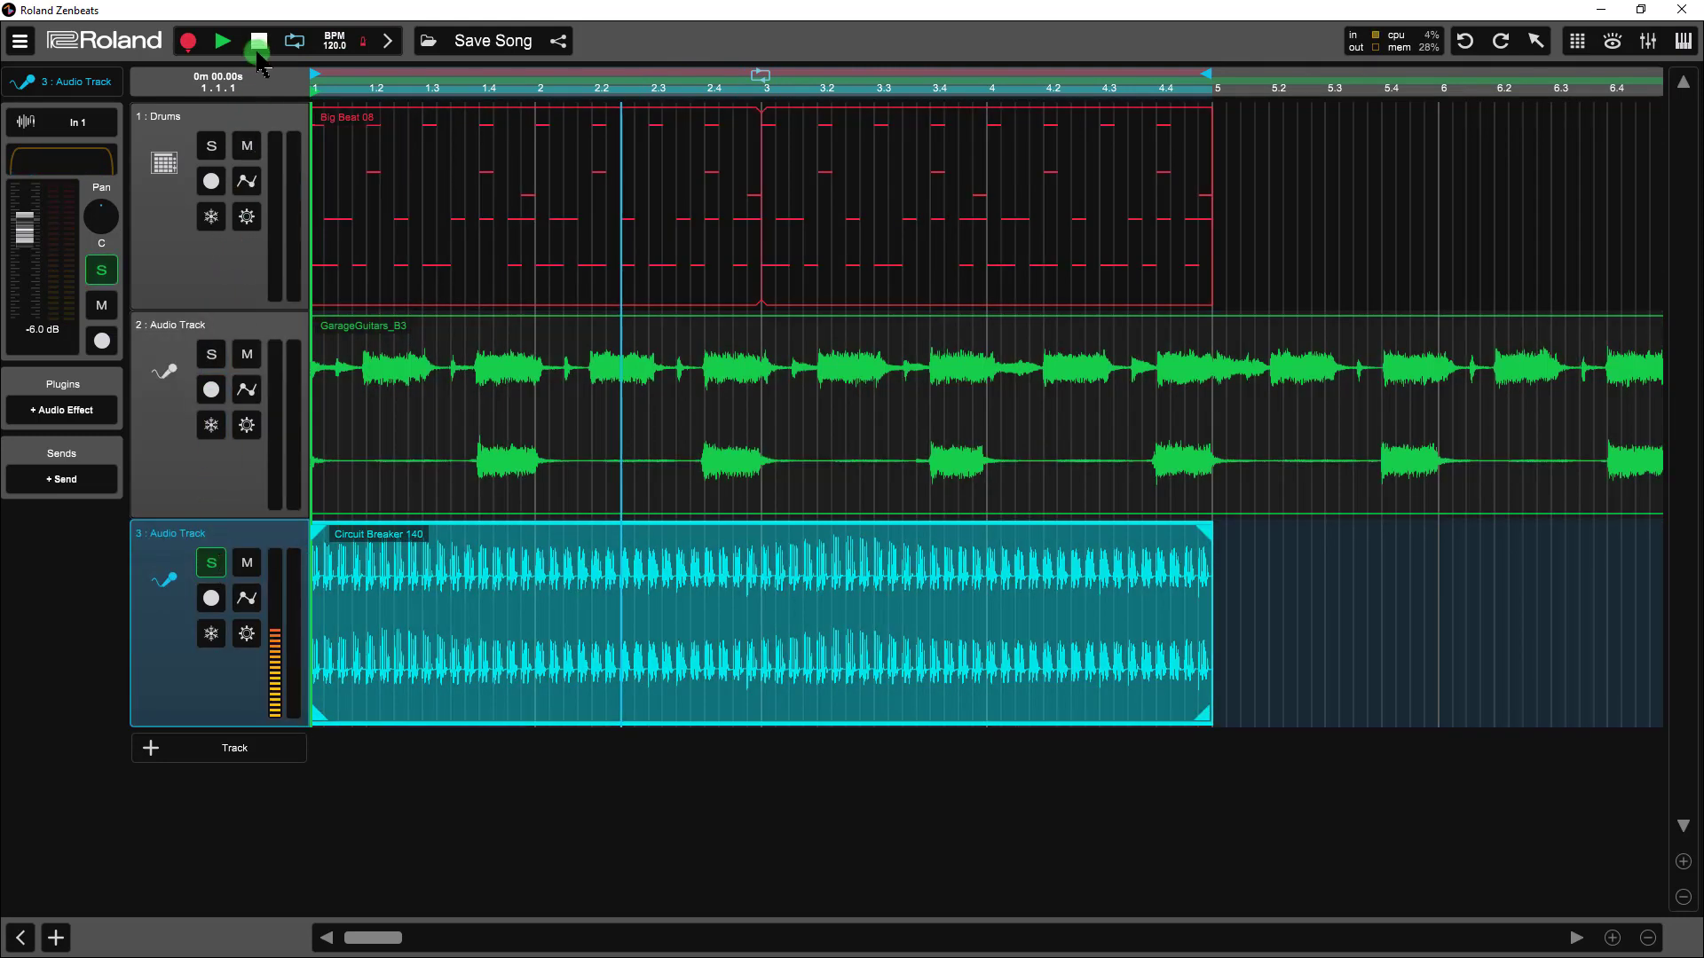
left_click(222, 42)
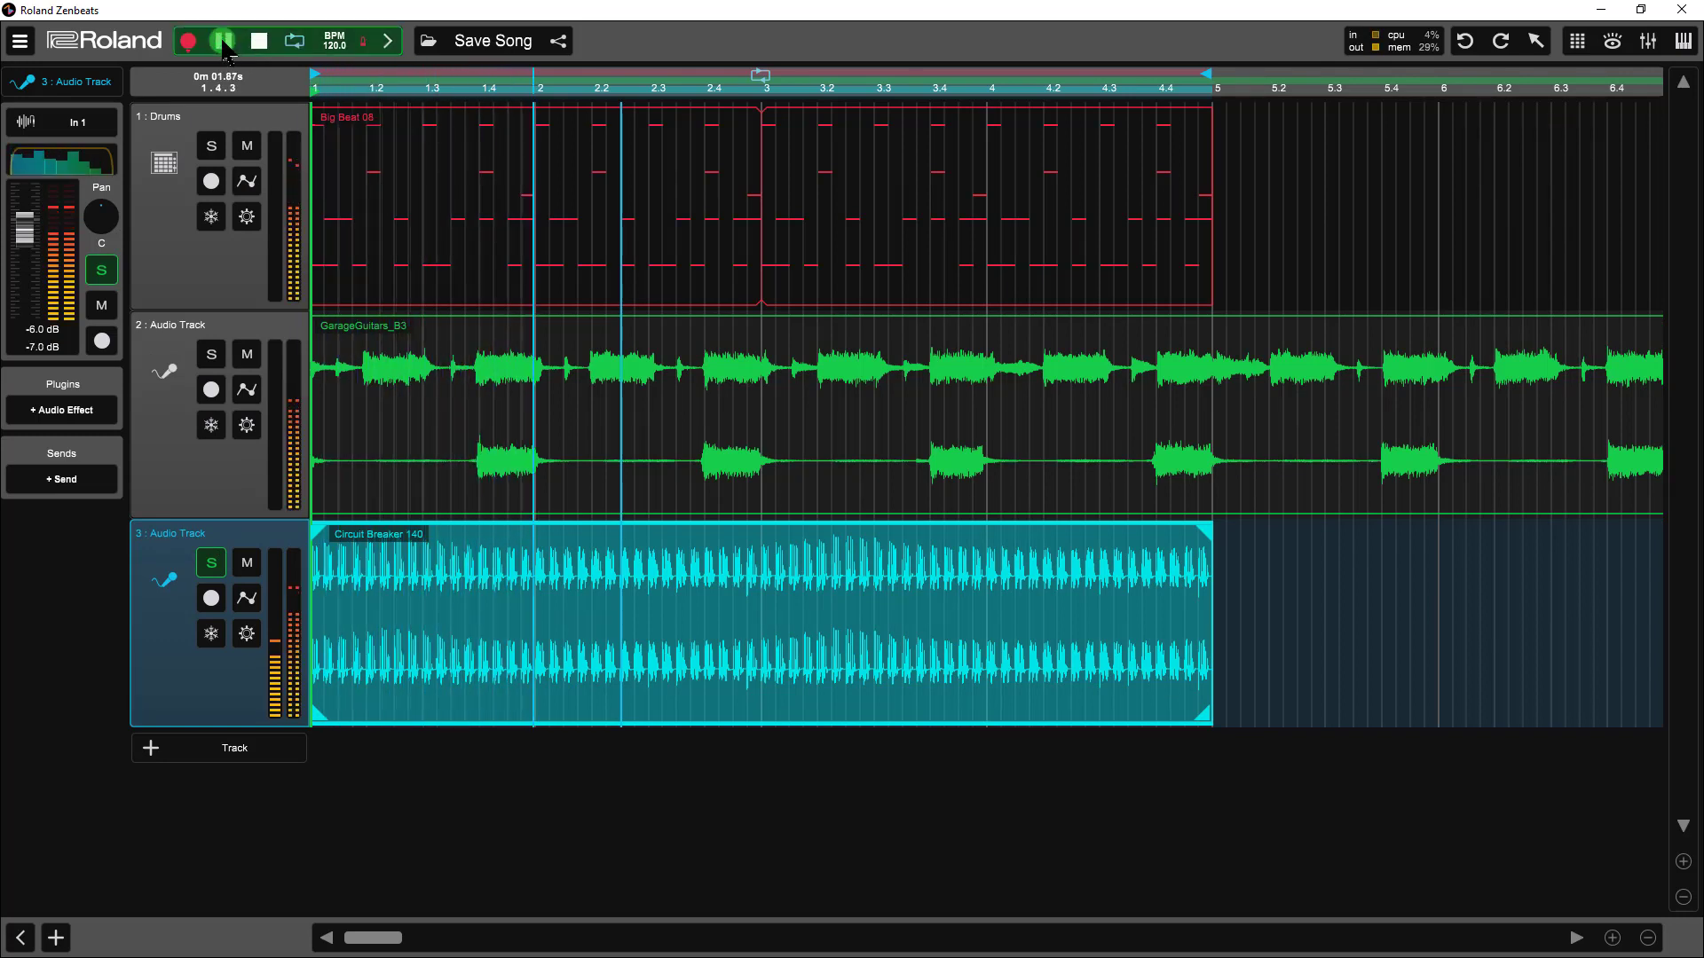
left_click(223, 41)
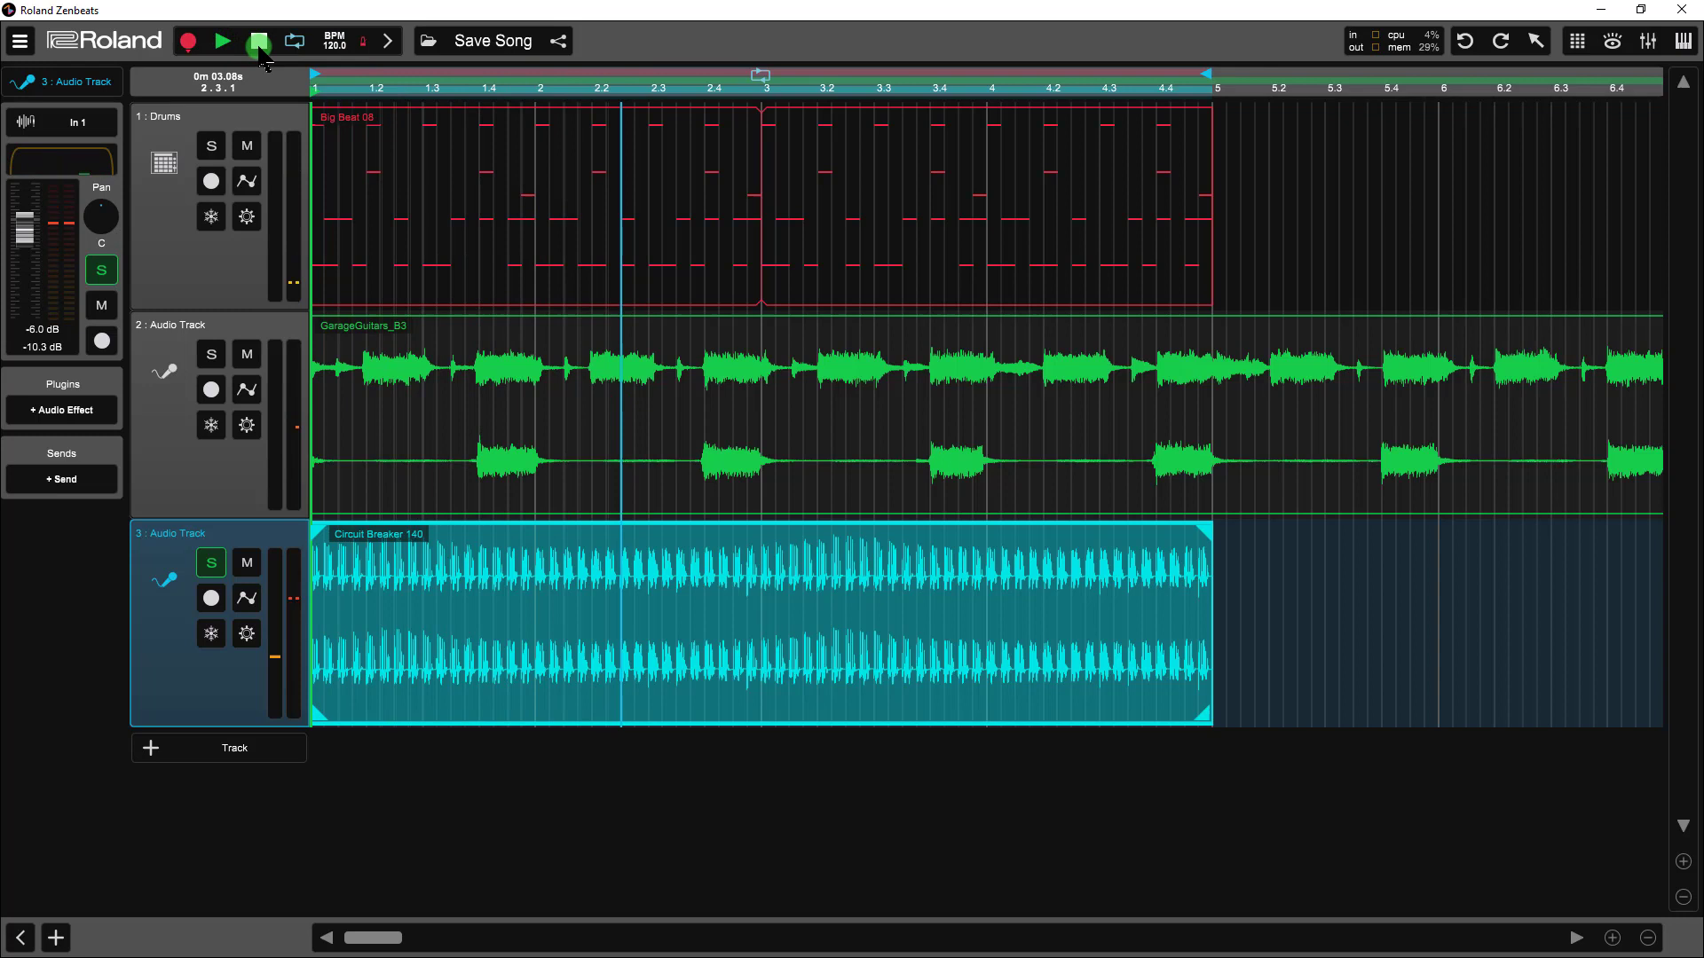
left_click(259, 44)
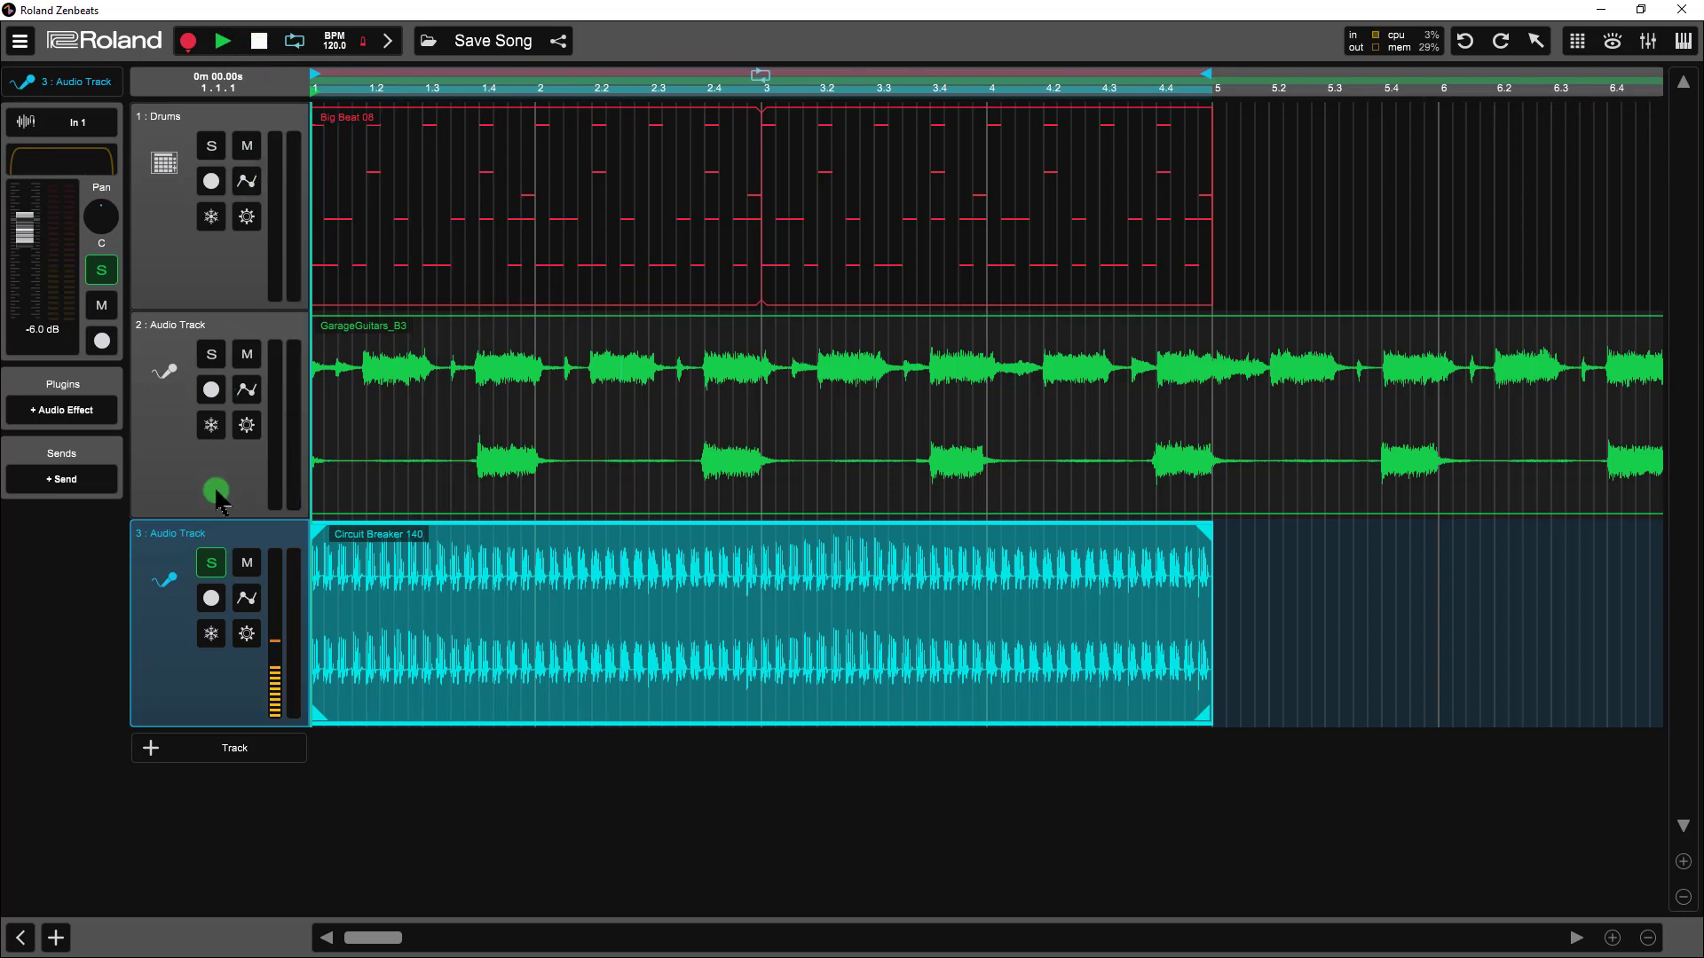
left_click(211, 564)
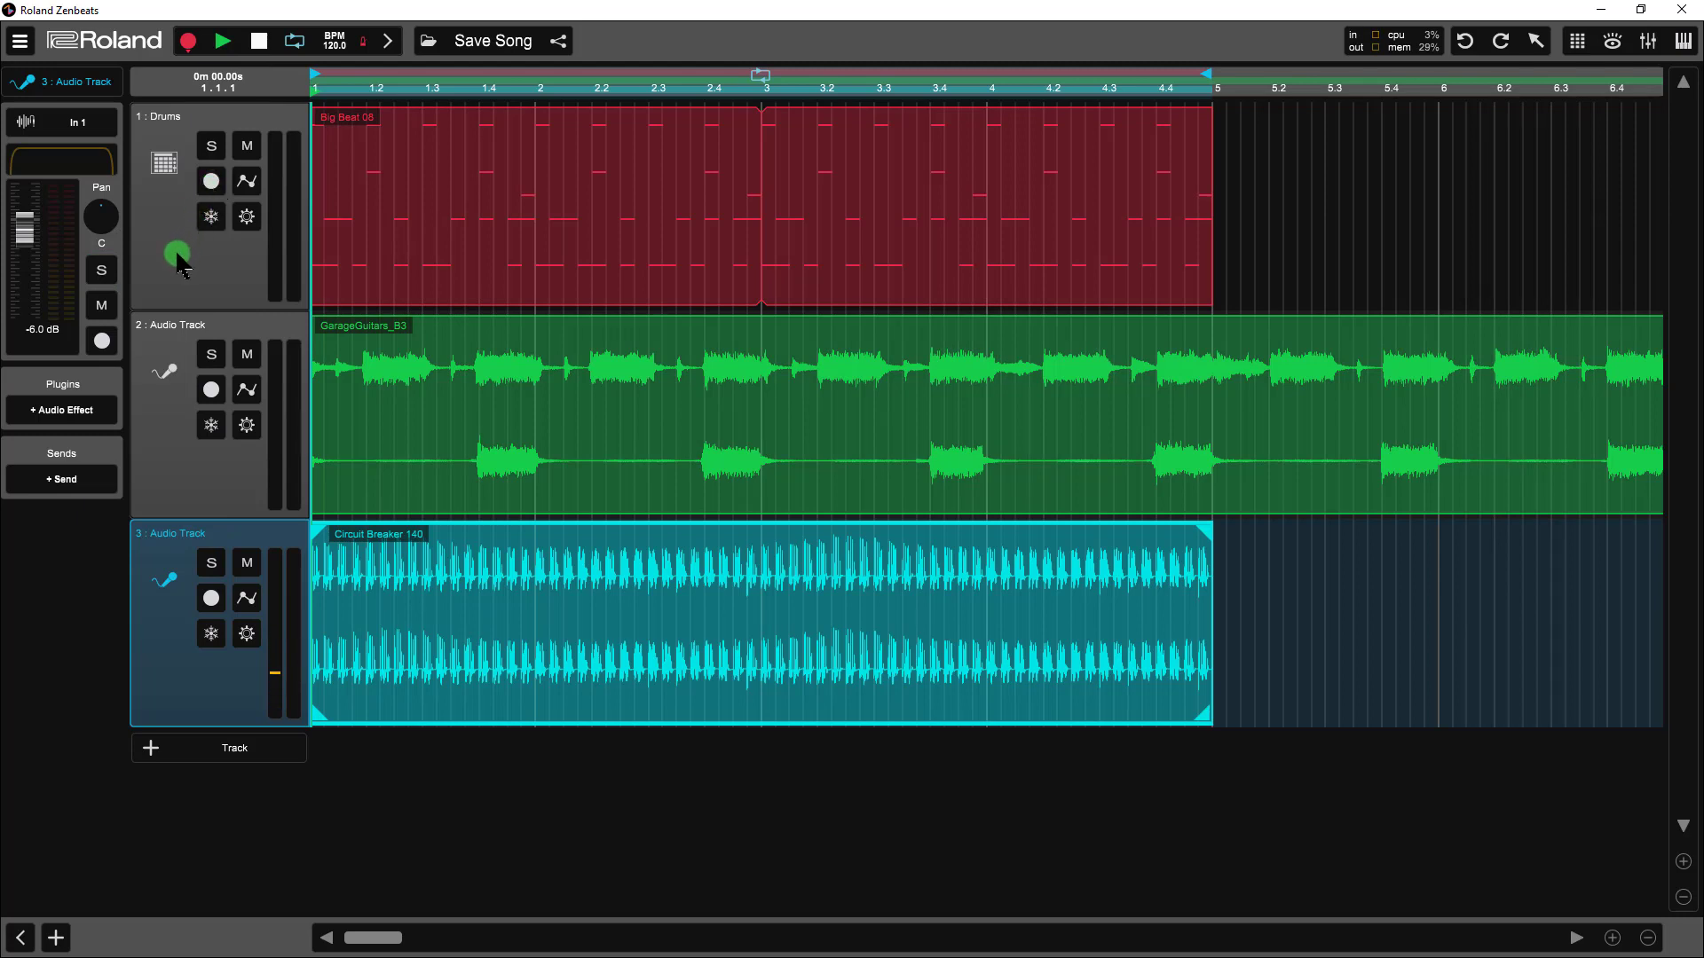
During playback, lower the guitar fader to -15.5 dB, trim Circuit Breaker, and set drums to -12.2 dB
left_click(223, 43)
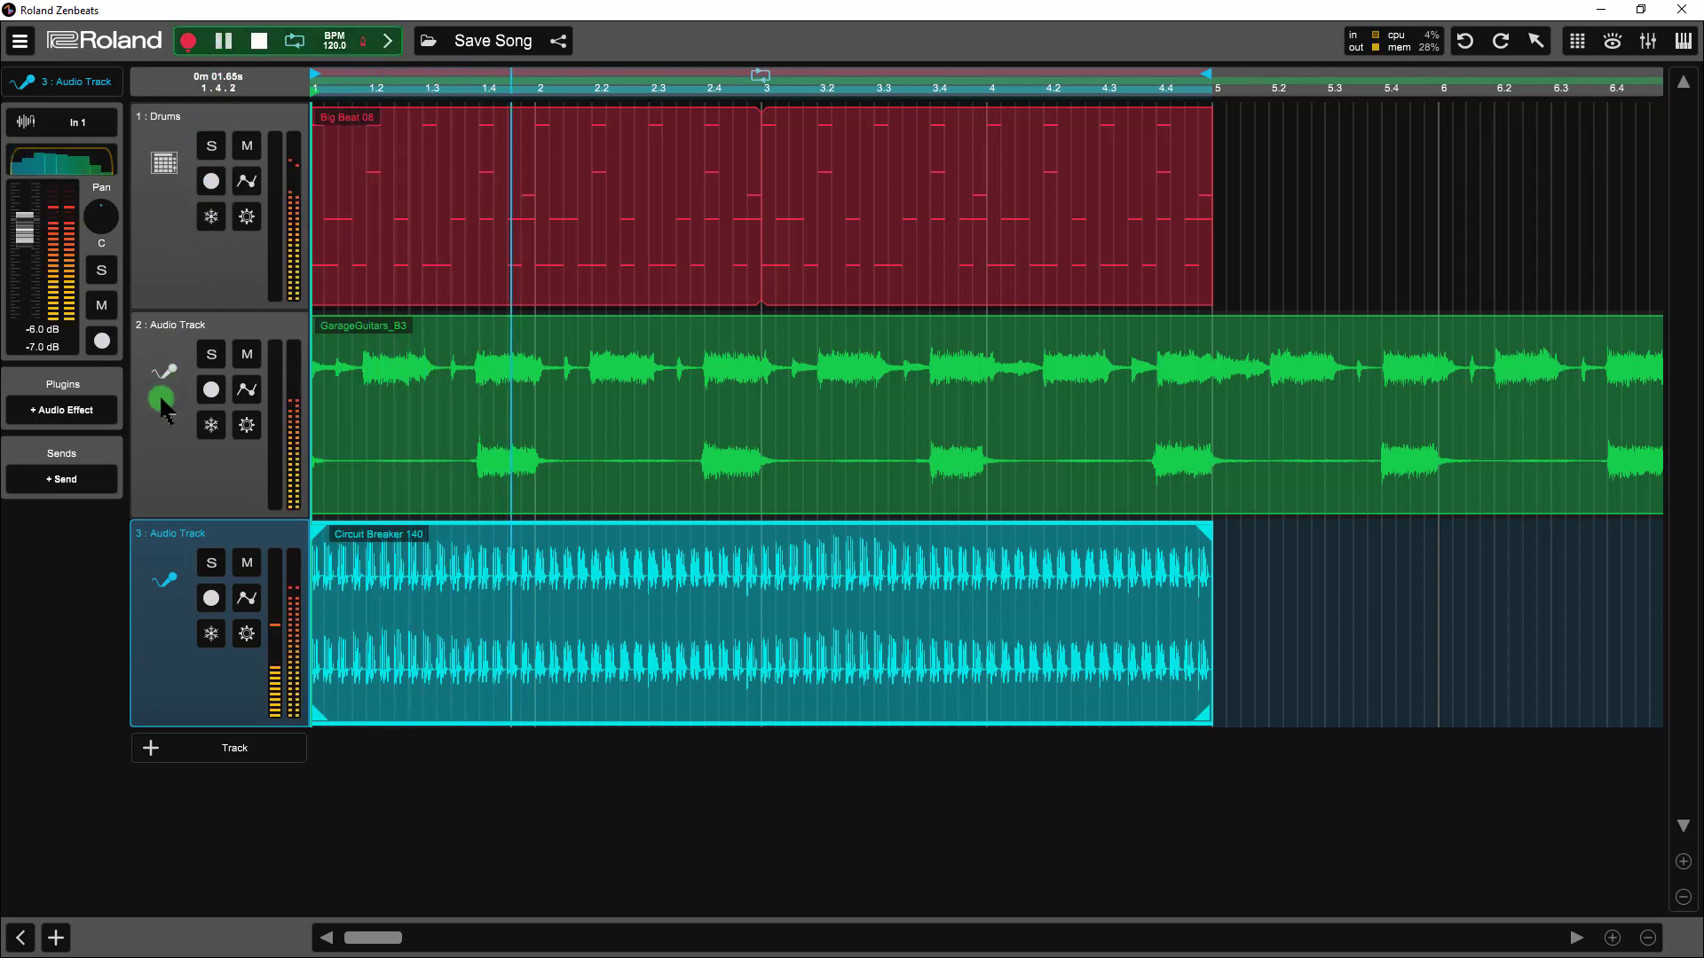
left_click(163, 411)
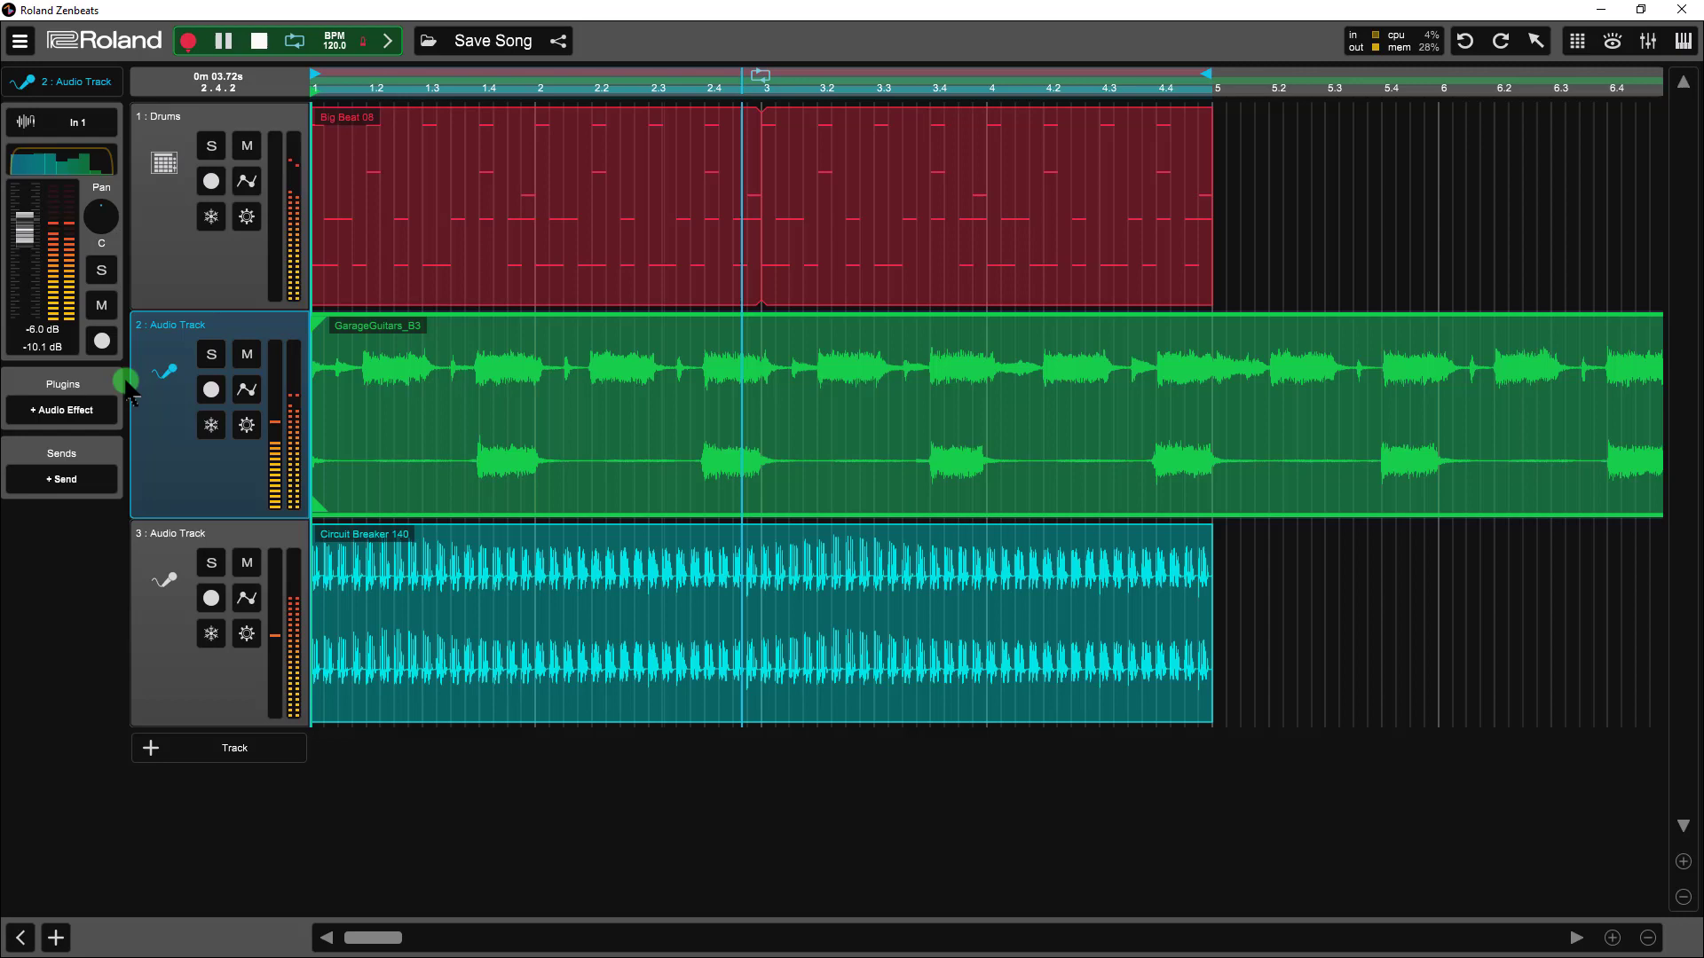
left_click_drag(25, 227, 38, 279)
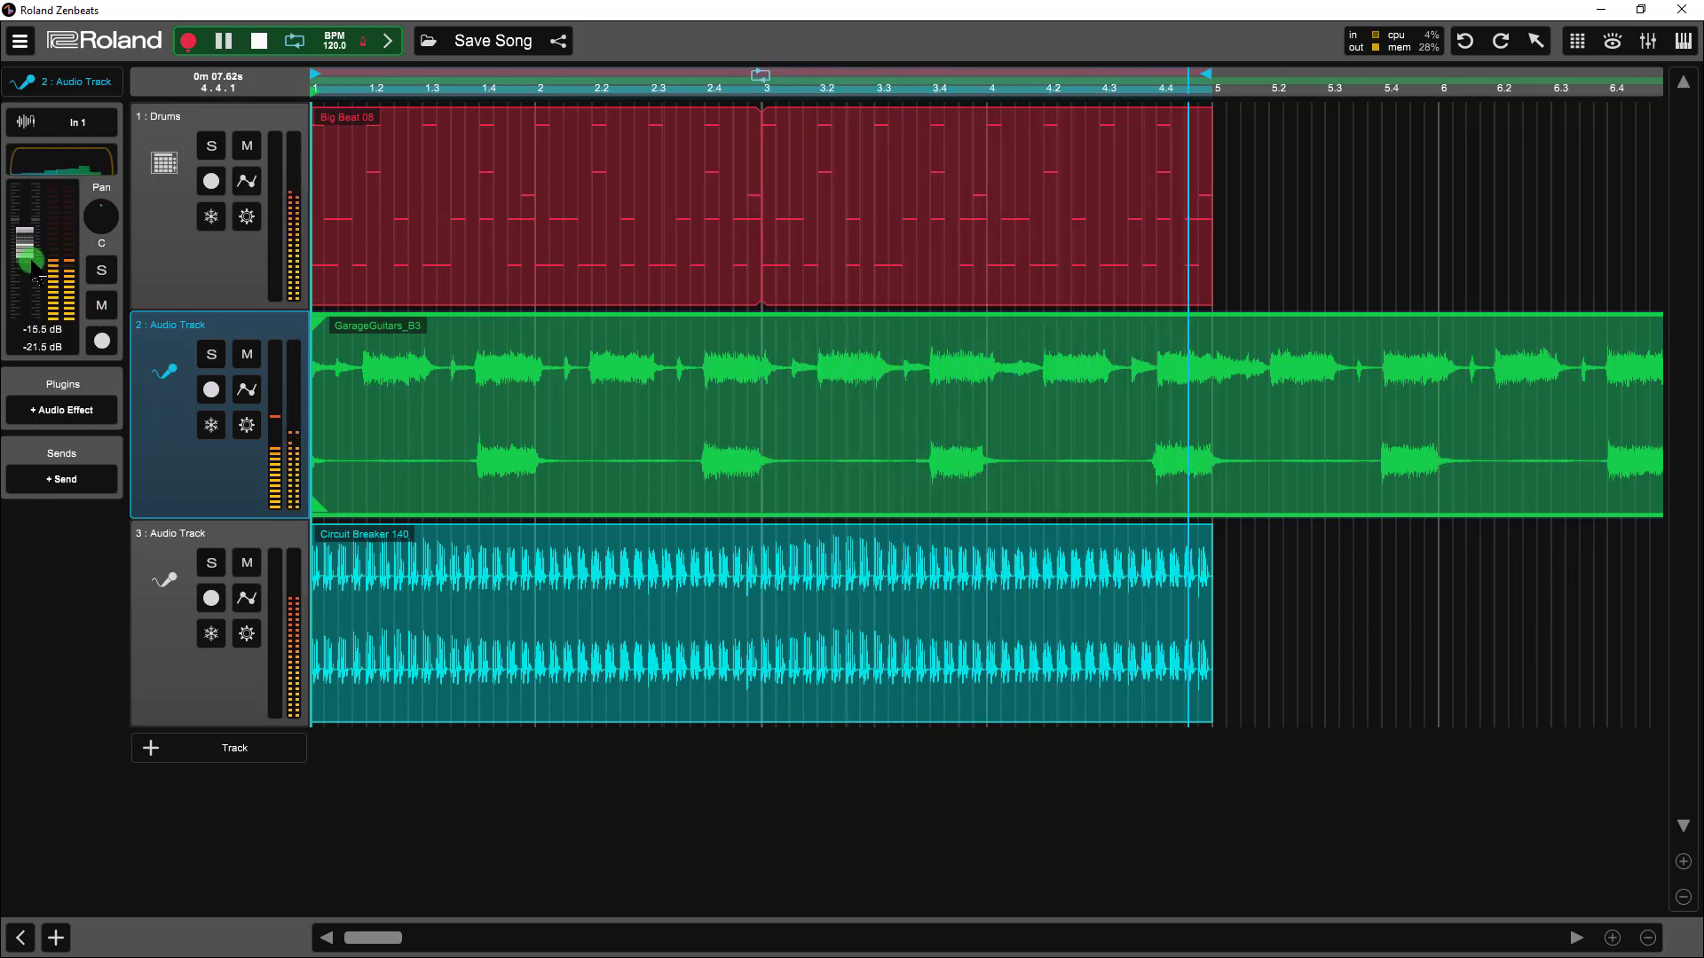
left_click(167, 586)
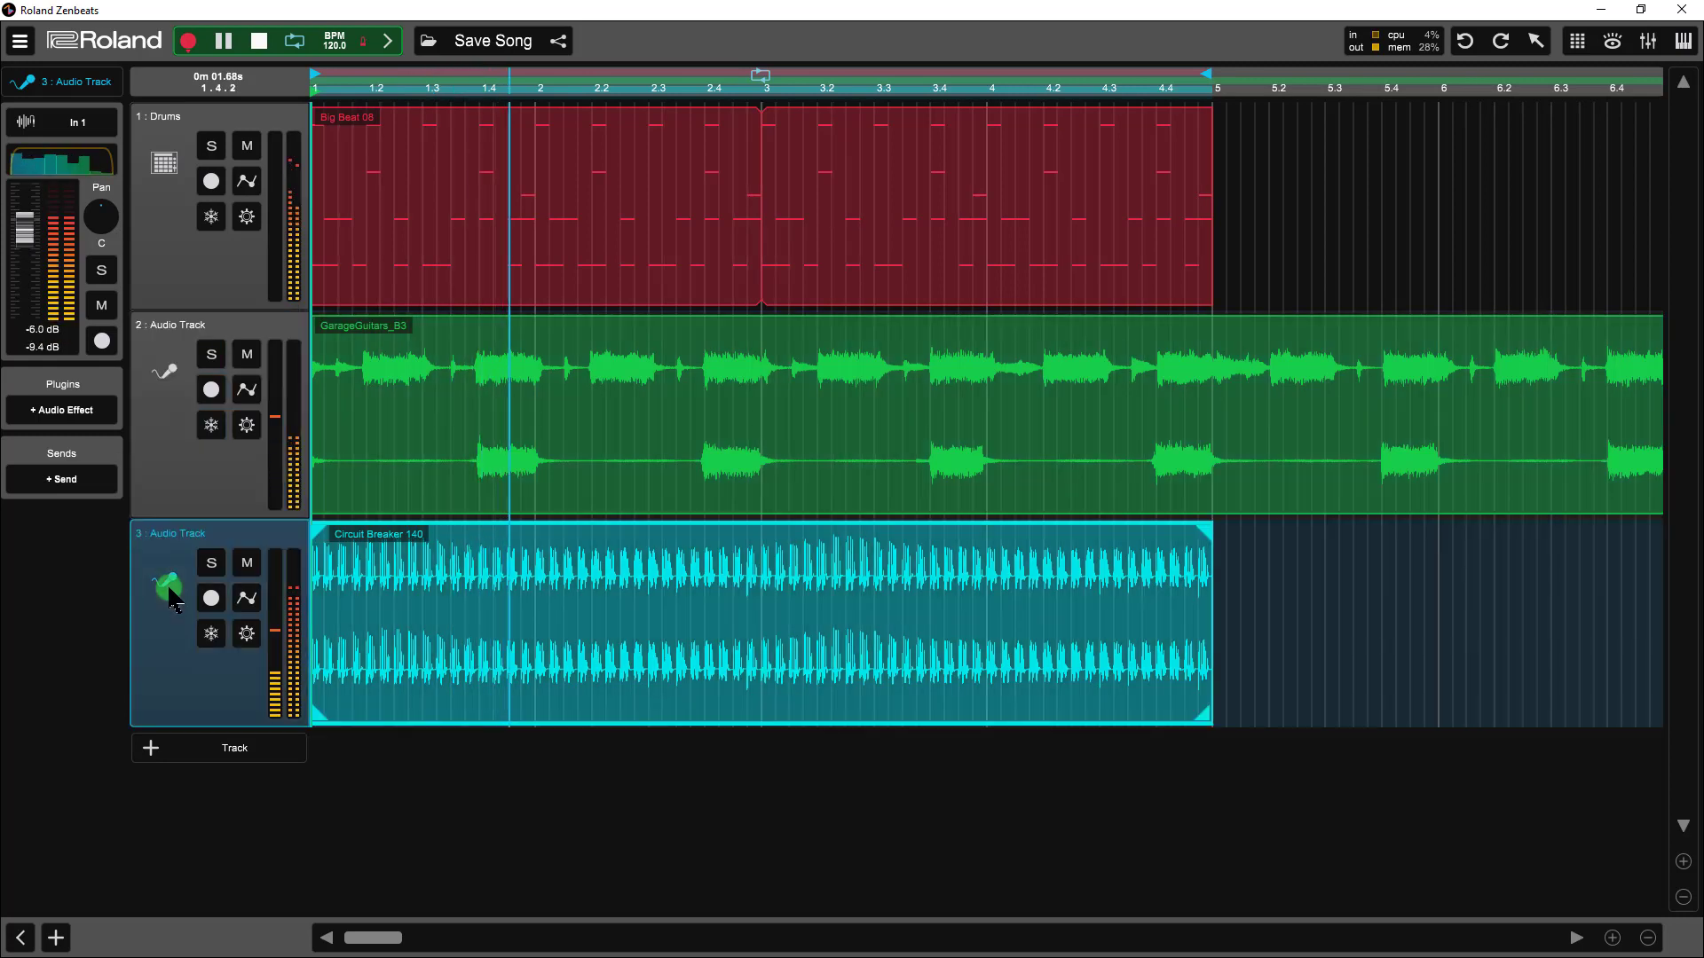
left_click_drag(25, 229, 181, 270)
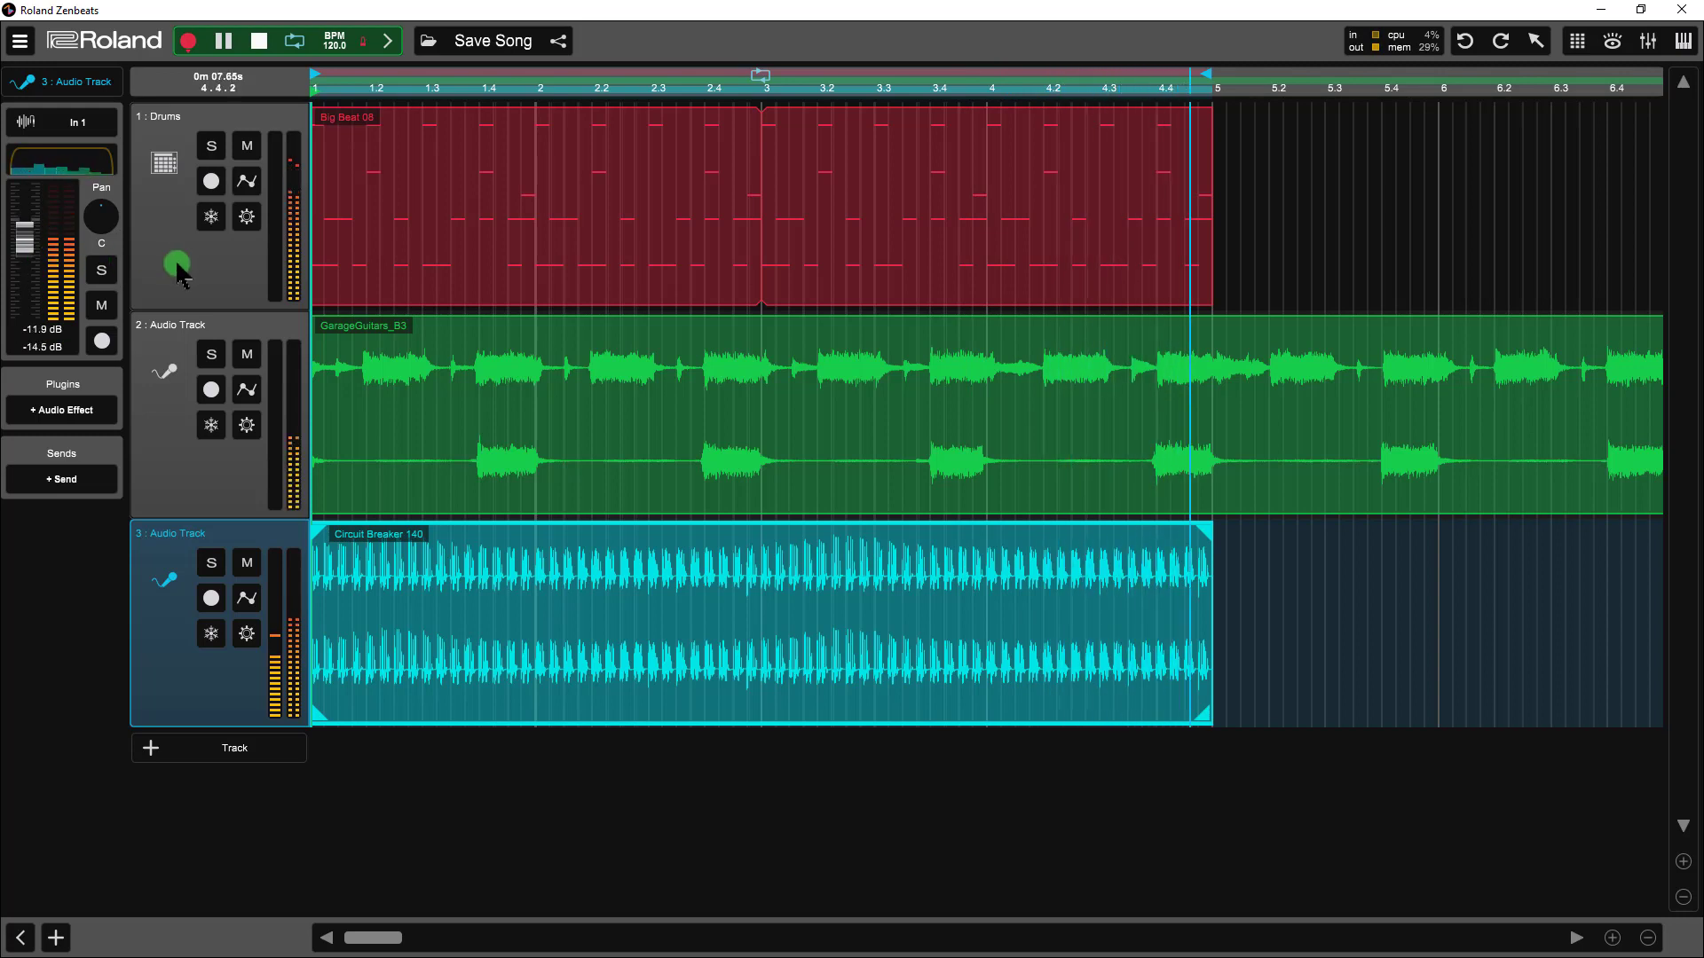
left_click(180, 271)
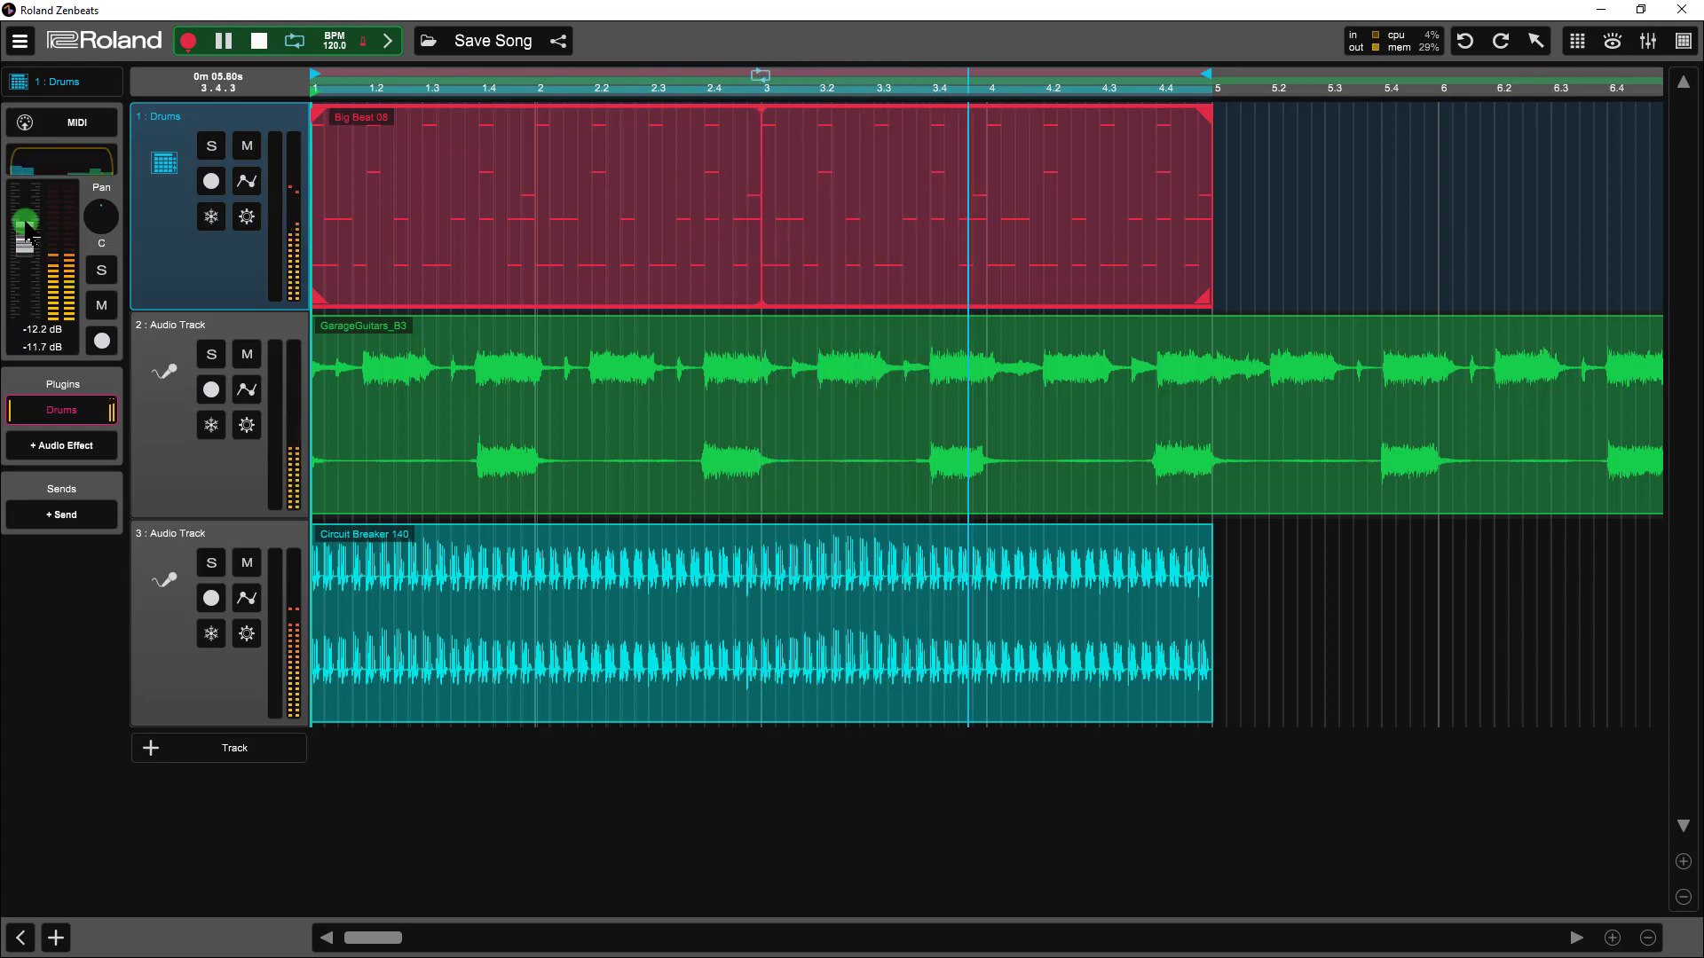
left_click(258, 42)
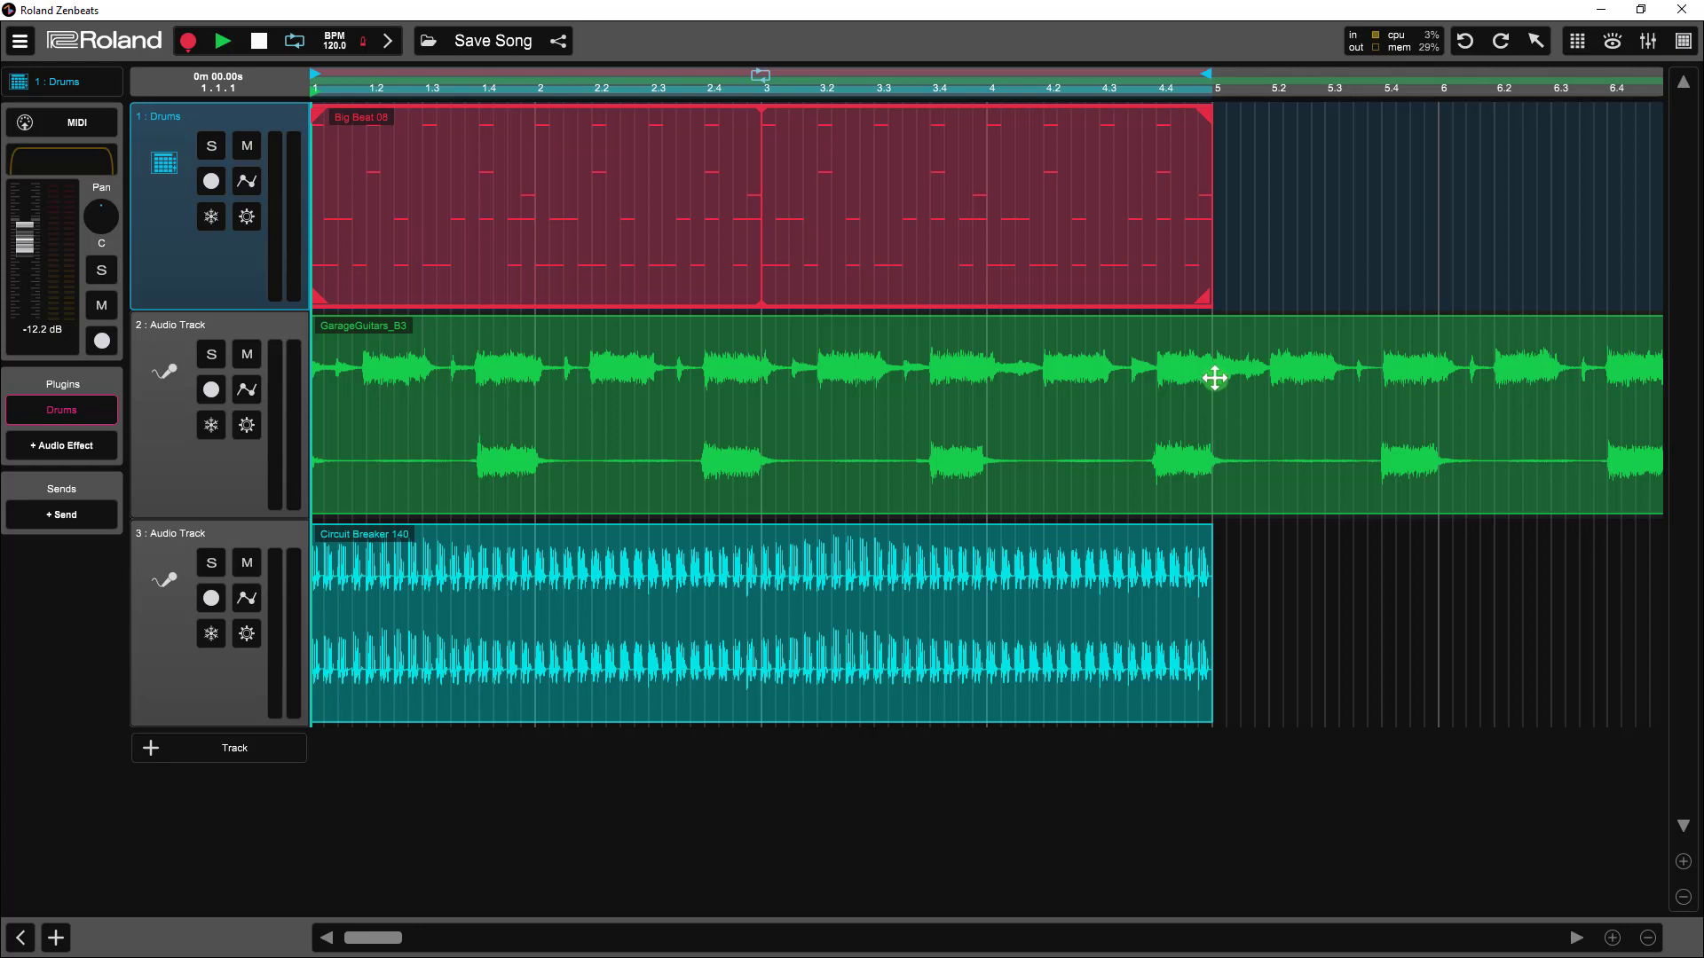
Split the GarageGuitars_B3 clip at bar 5, delete the piece after it, and rewind
left_click(1213, 314)
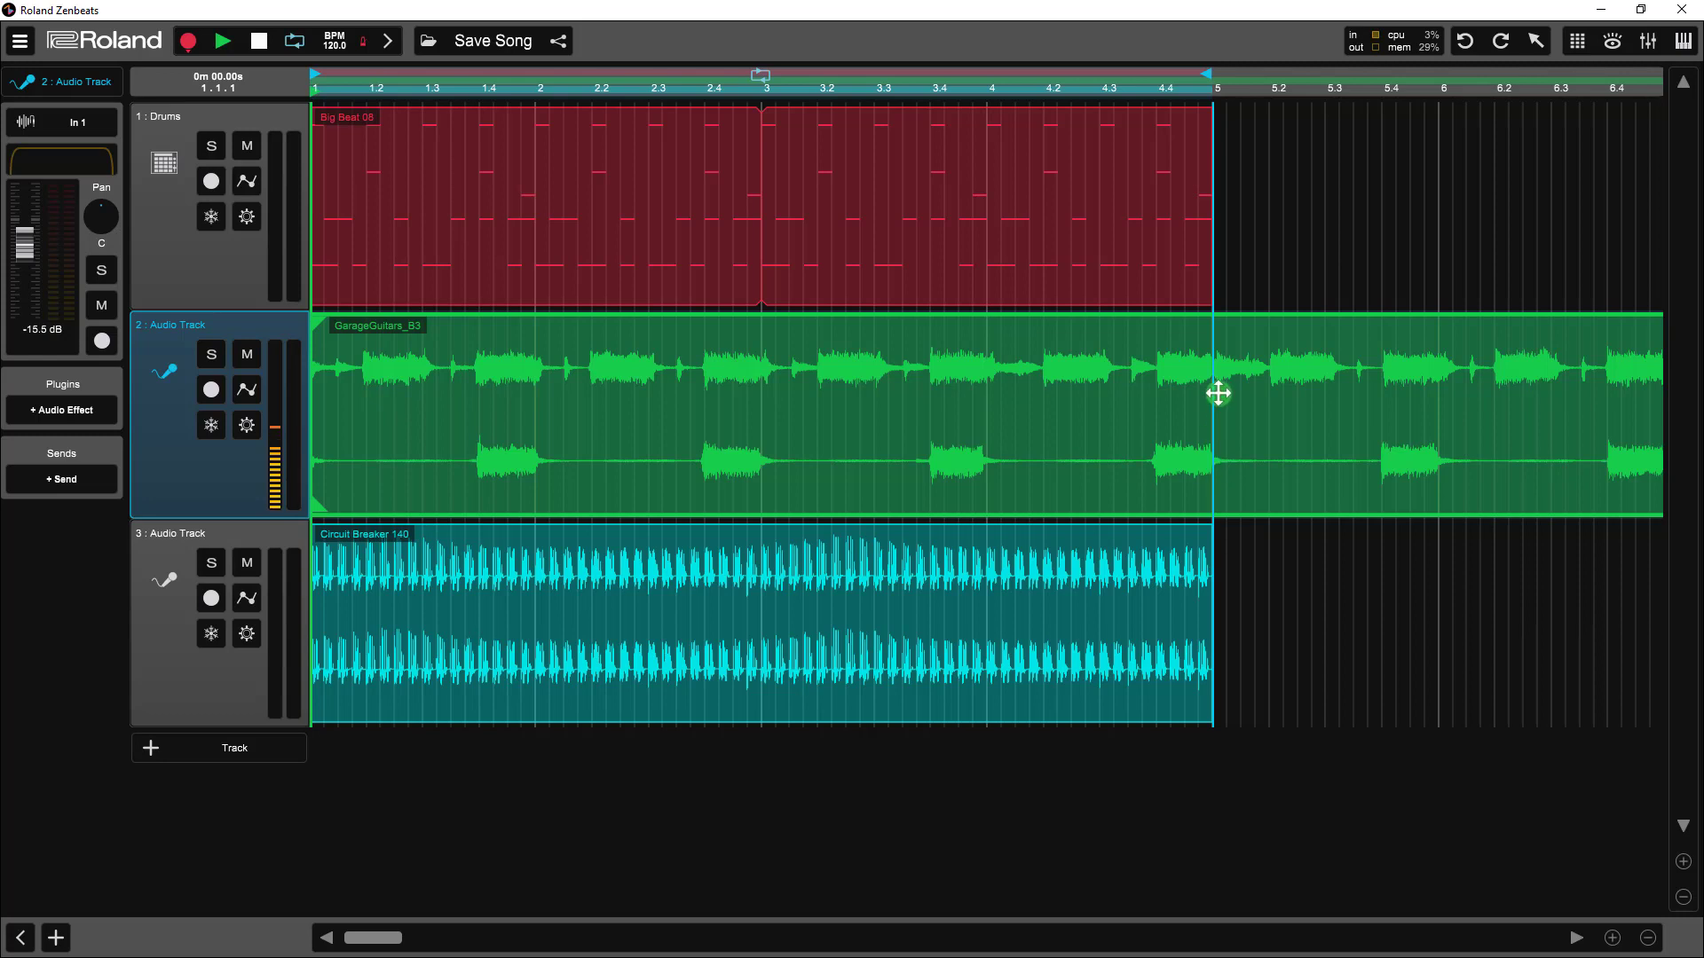
right_click(1216, 415)
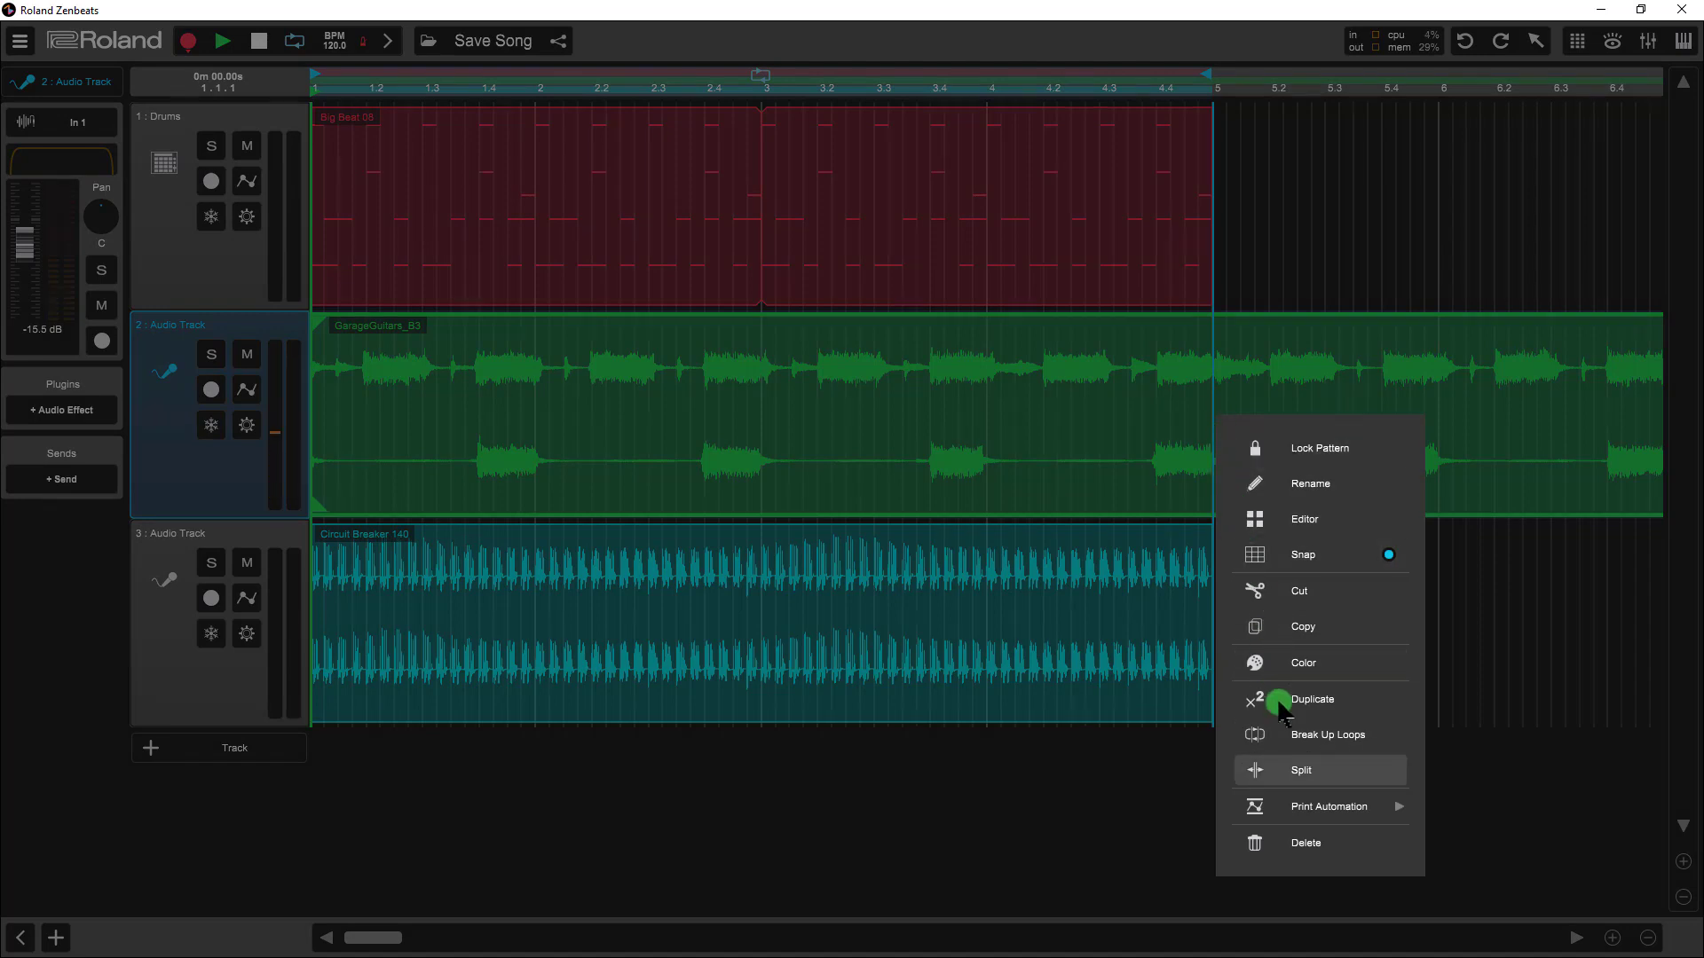
left_click(1297, 770)
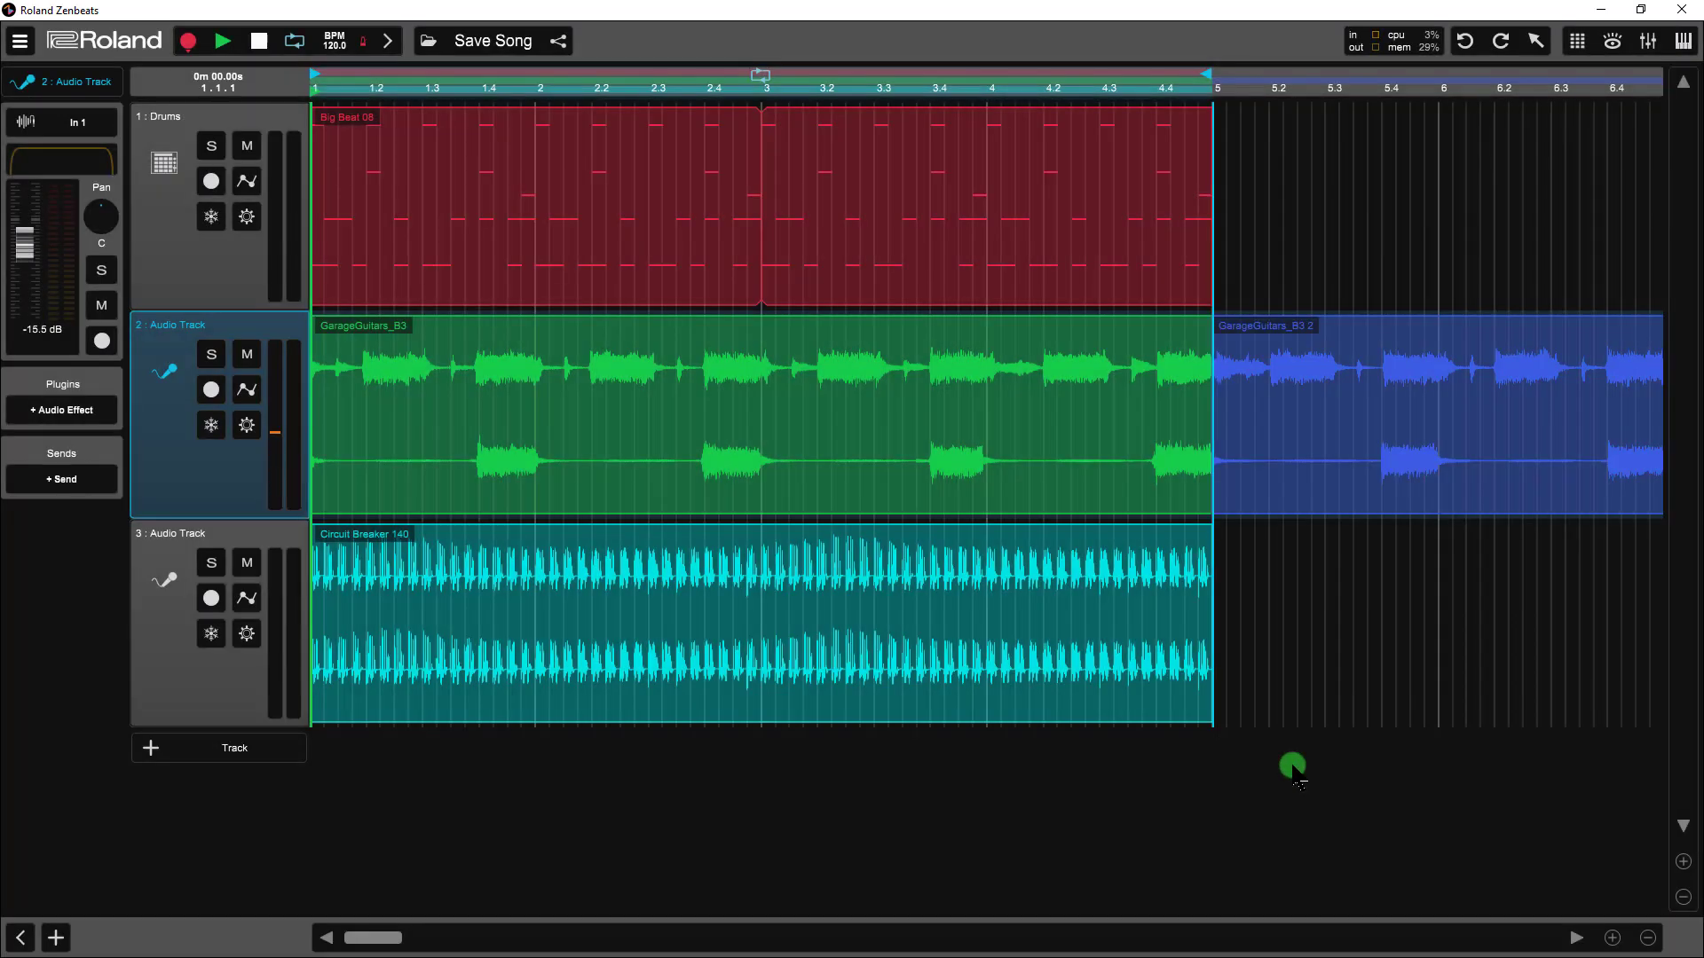
left_click(1339, 361)
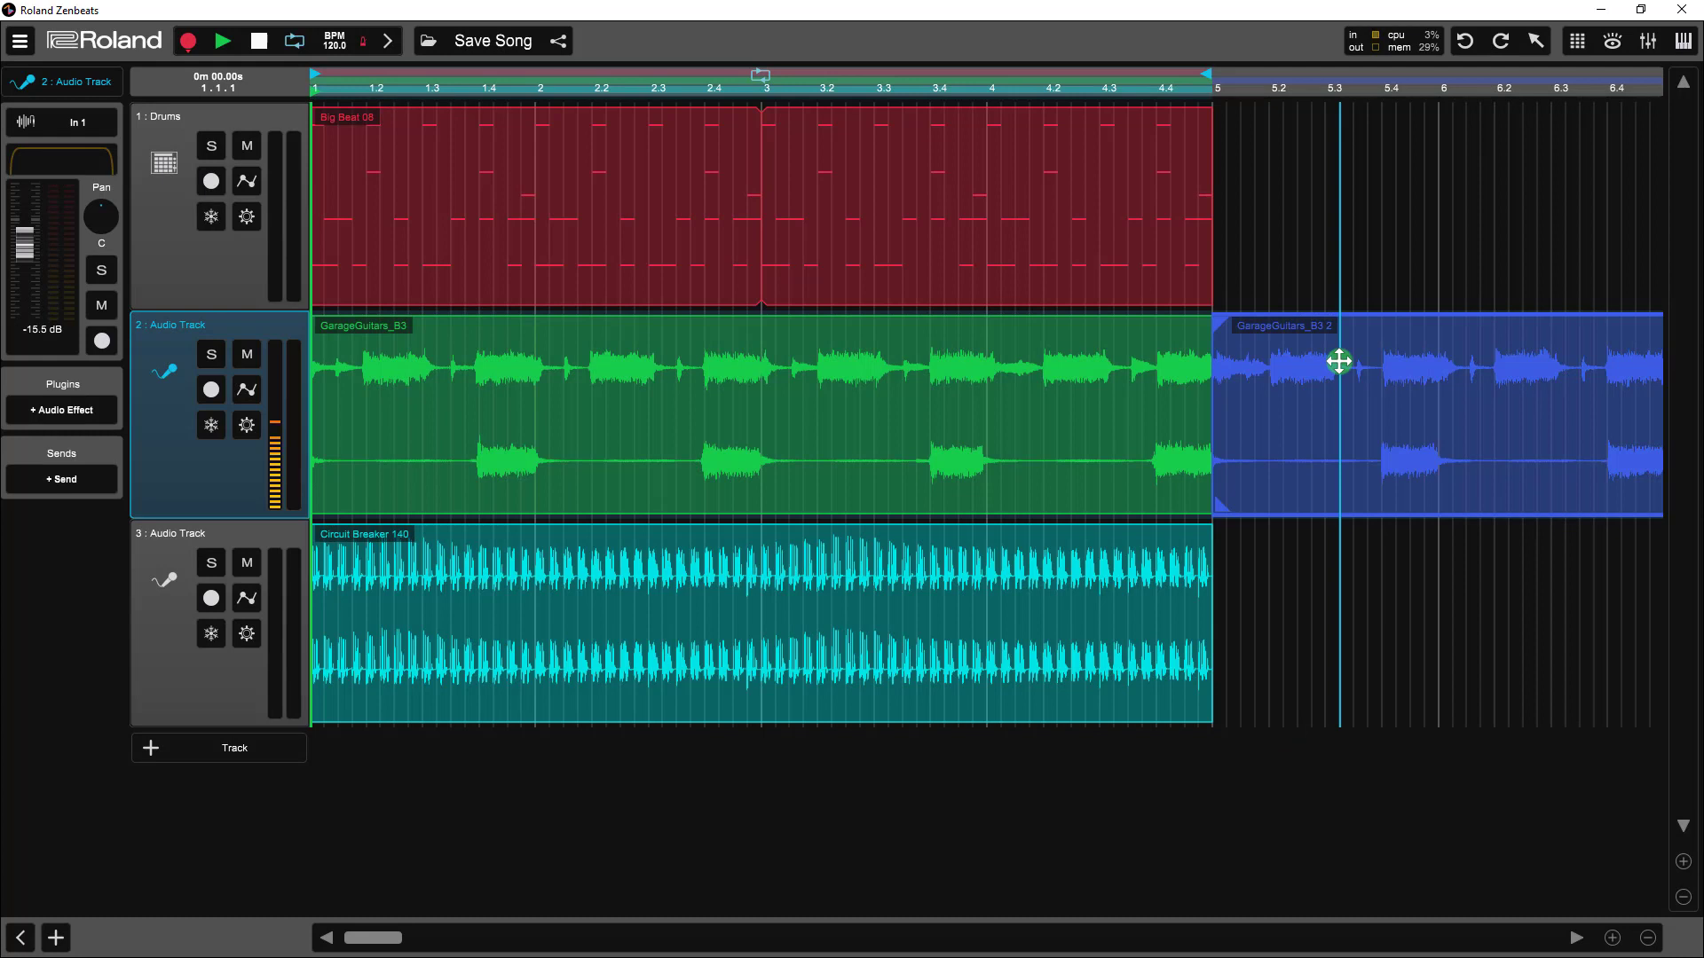
key("Delete")
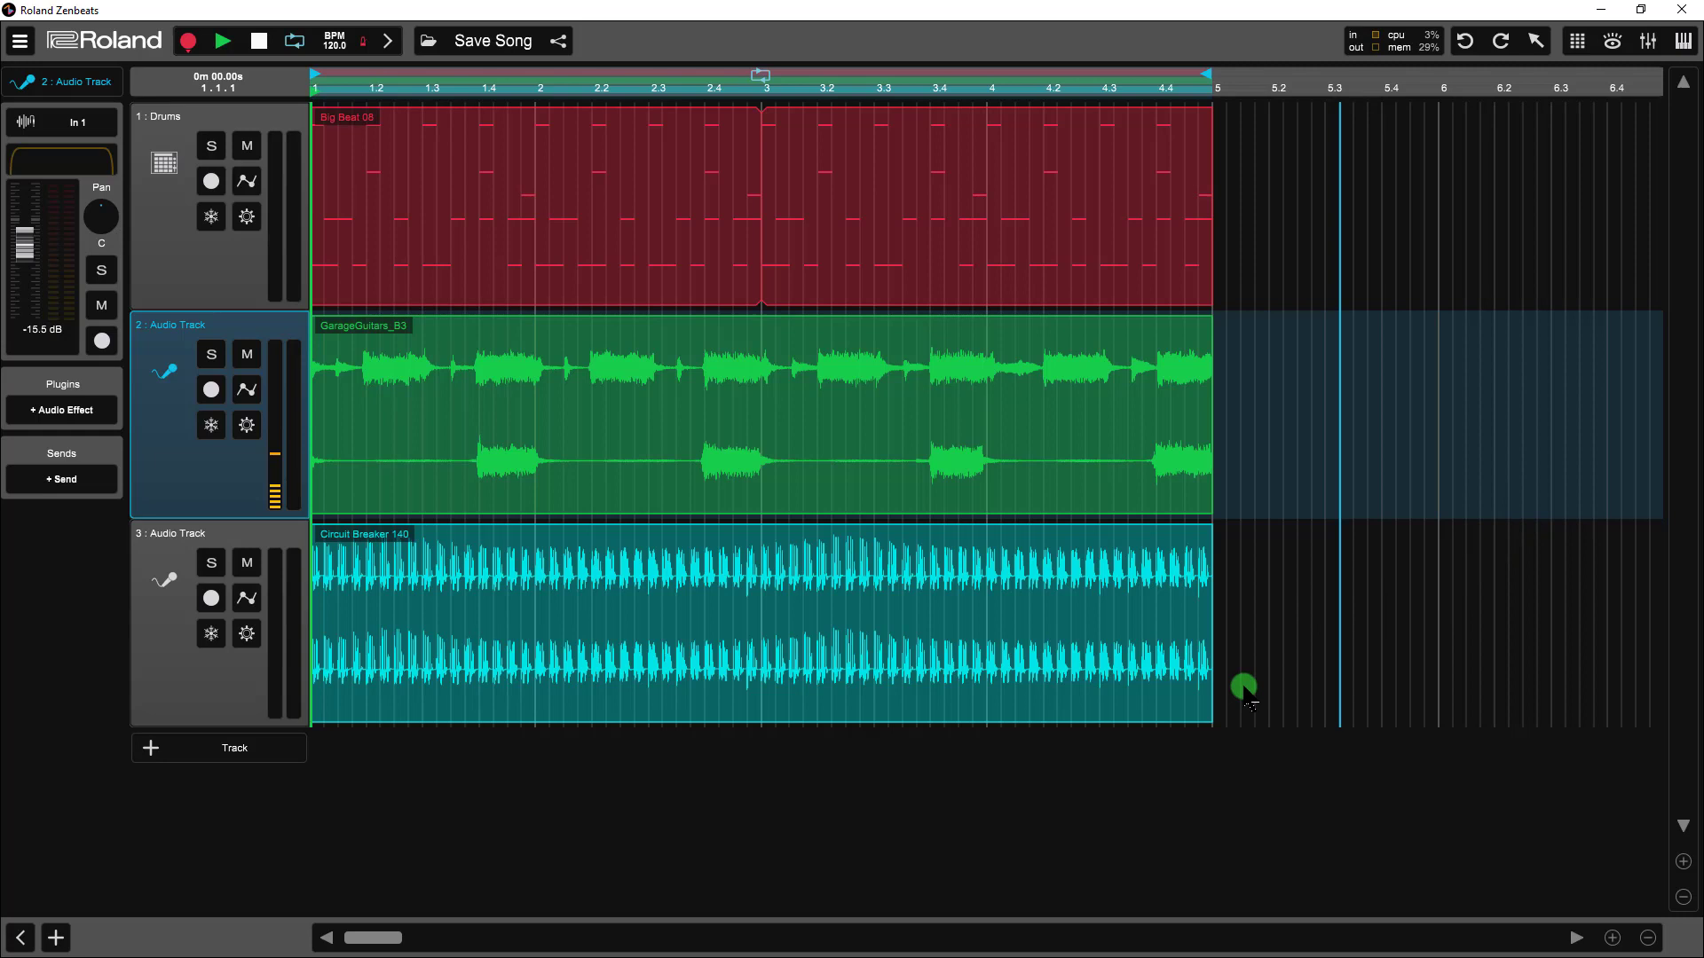
left_click(252, 42)
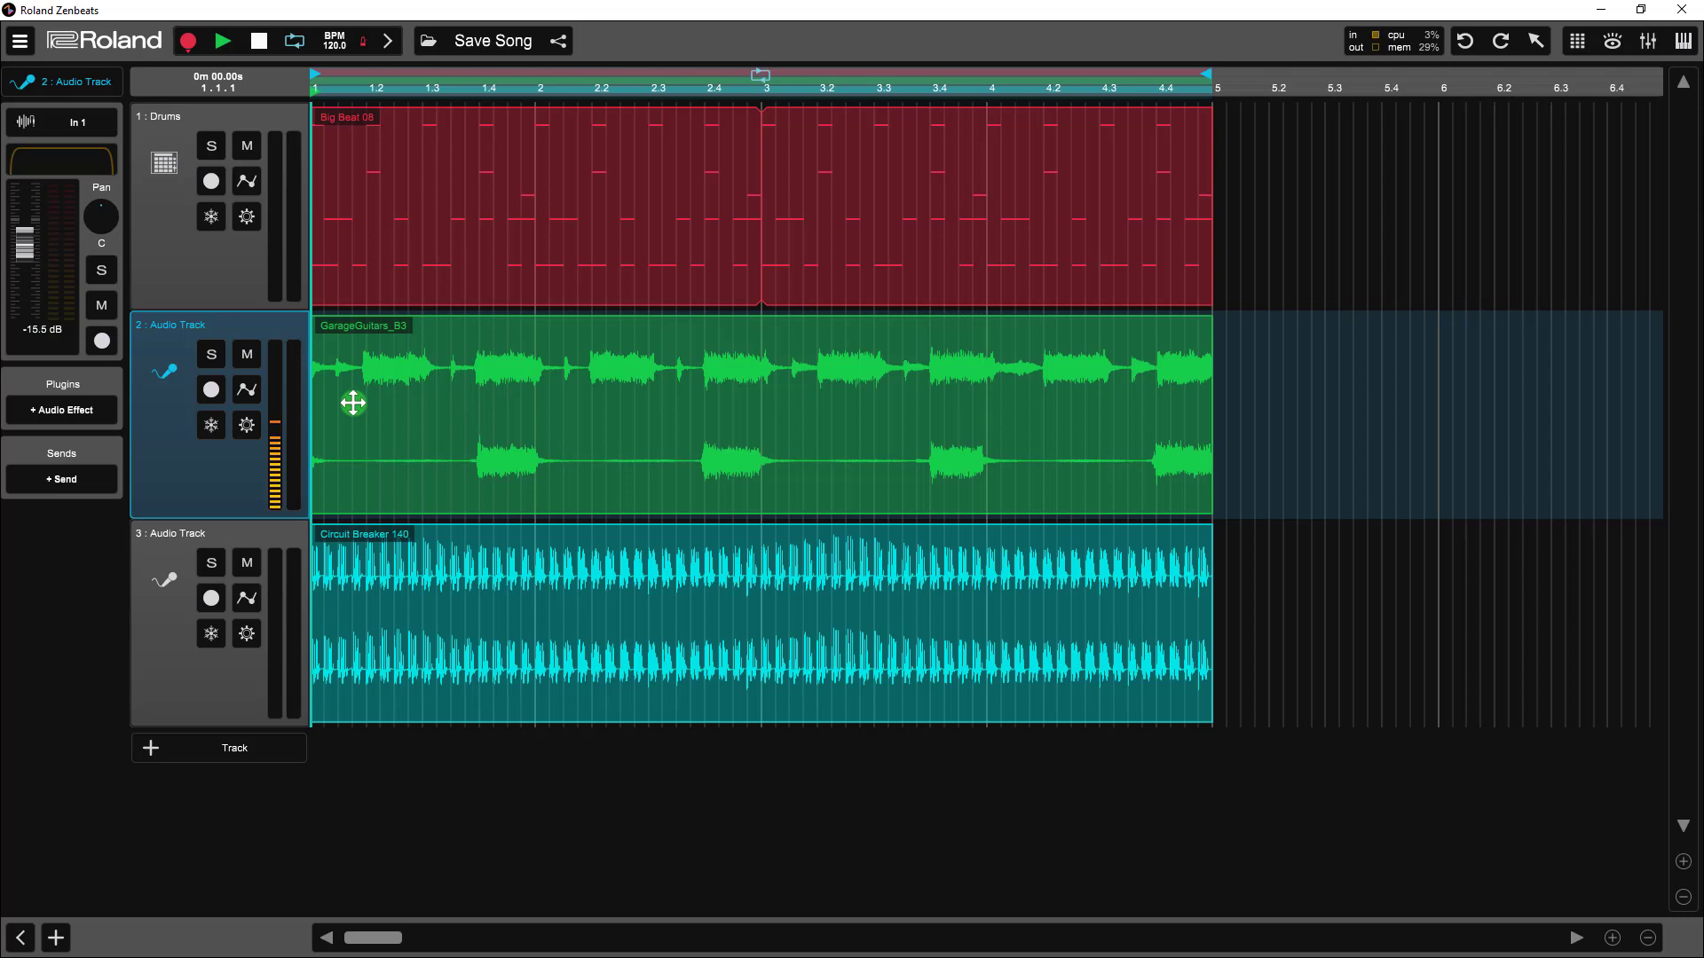
Open the GarageGuitars_B3 clip editor, solo the guitar track, and audition the clip
double_click(353, 403)
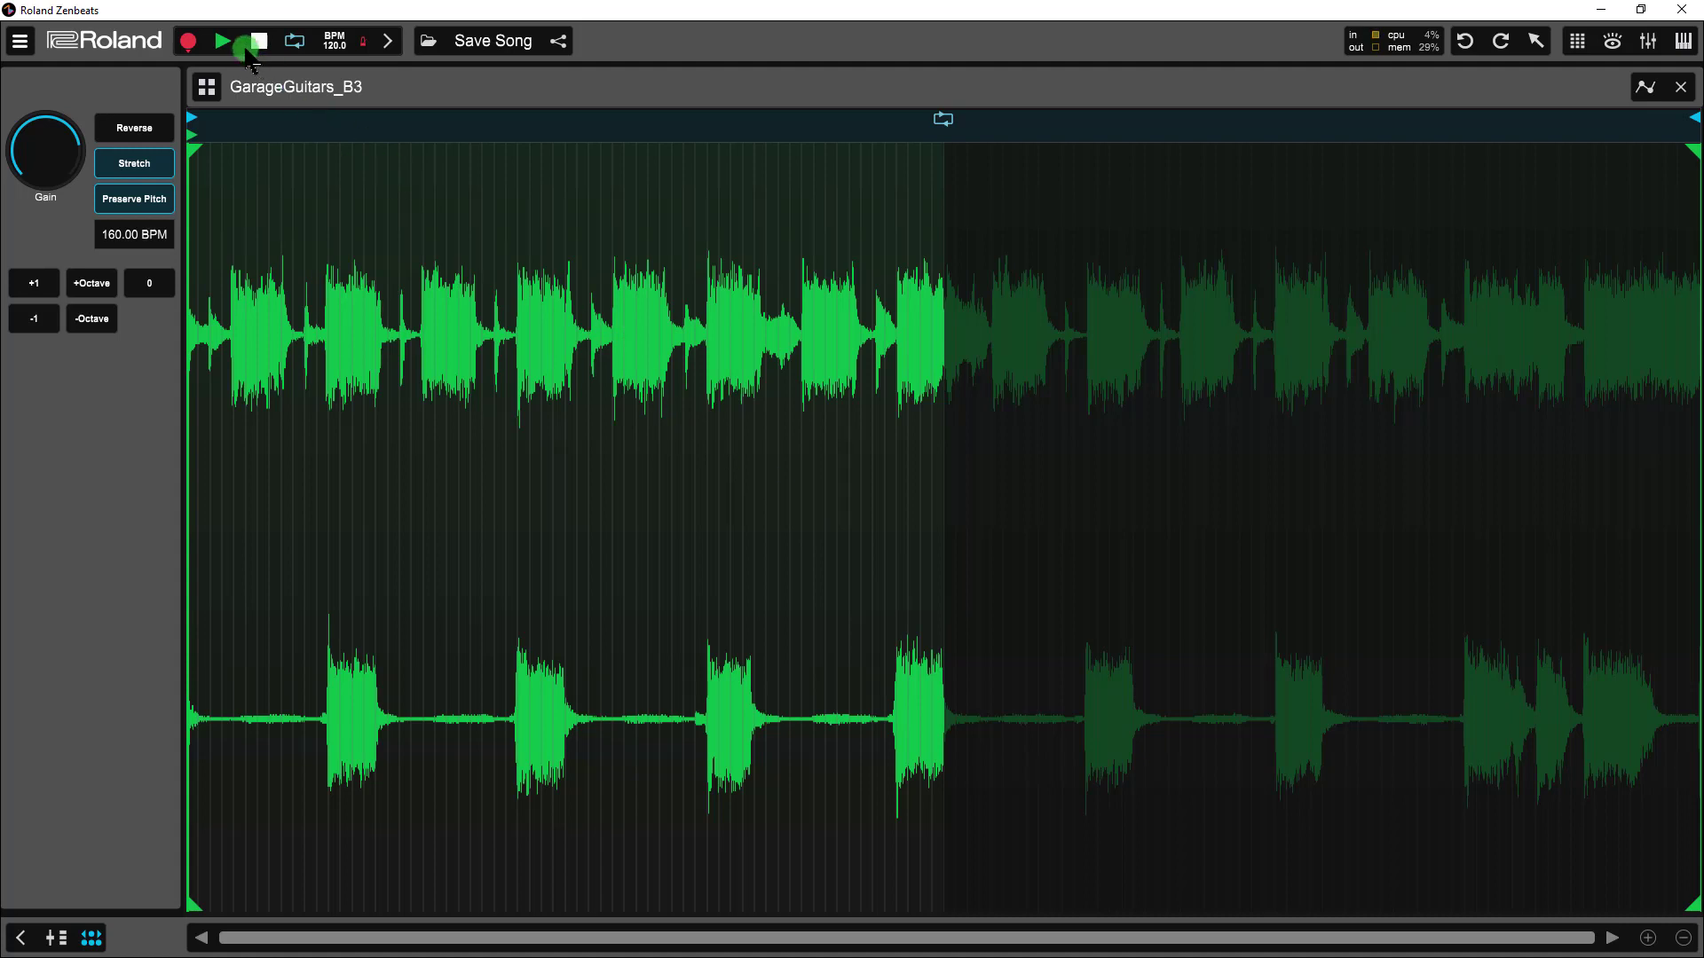
left_click(54, 938)
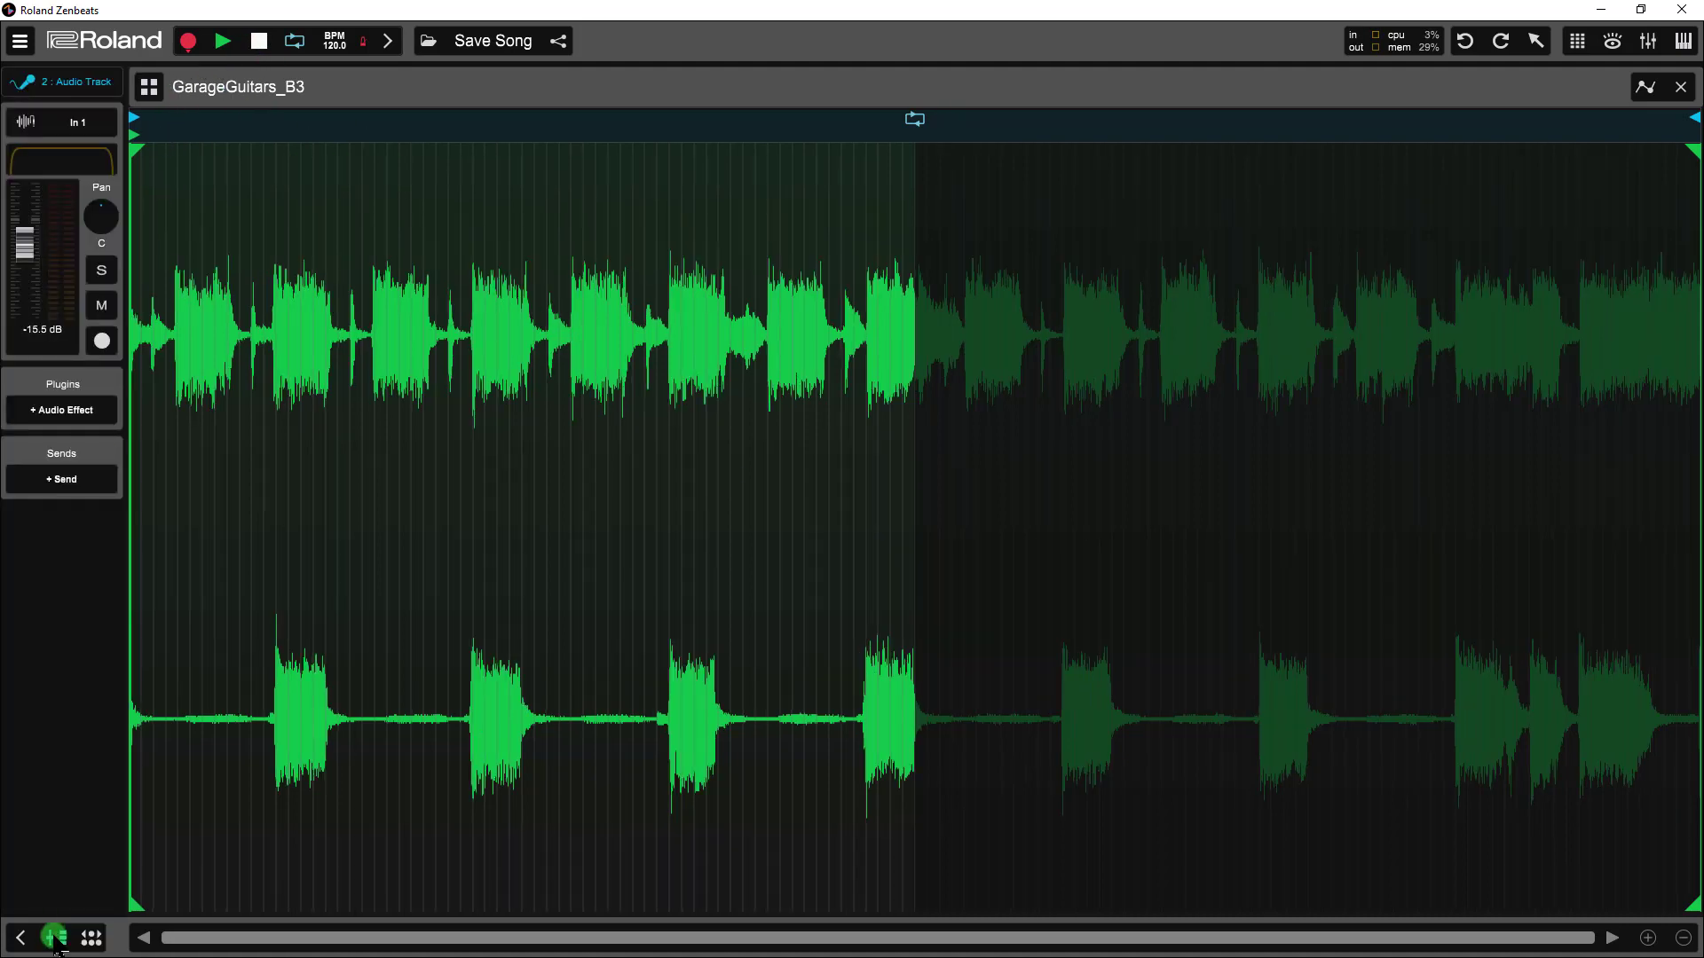
left_click(105, 271)
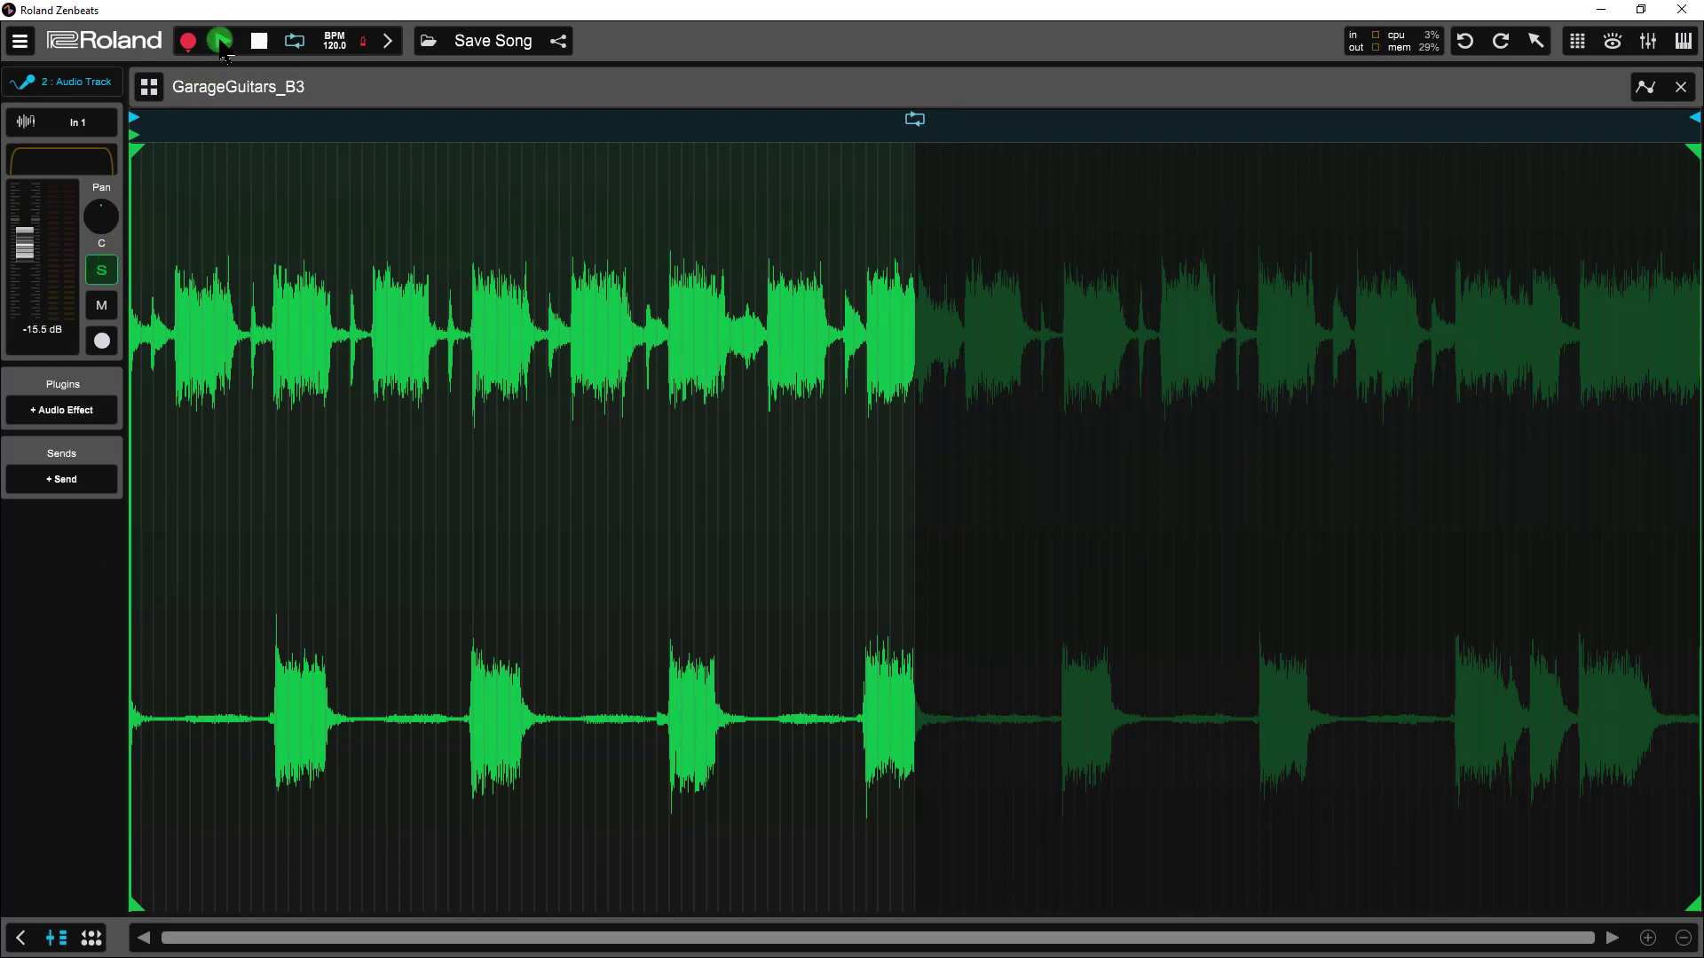
left_click(222, 53)
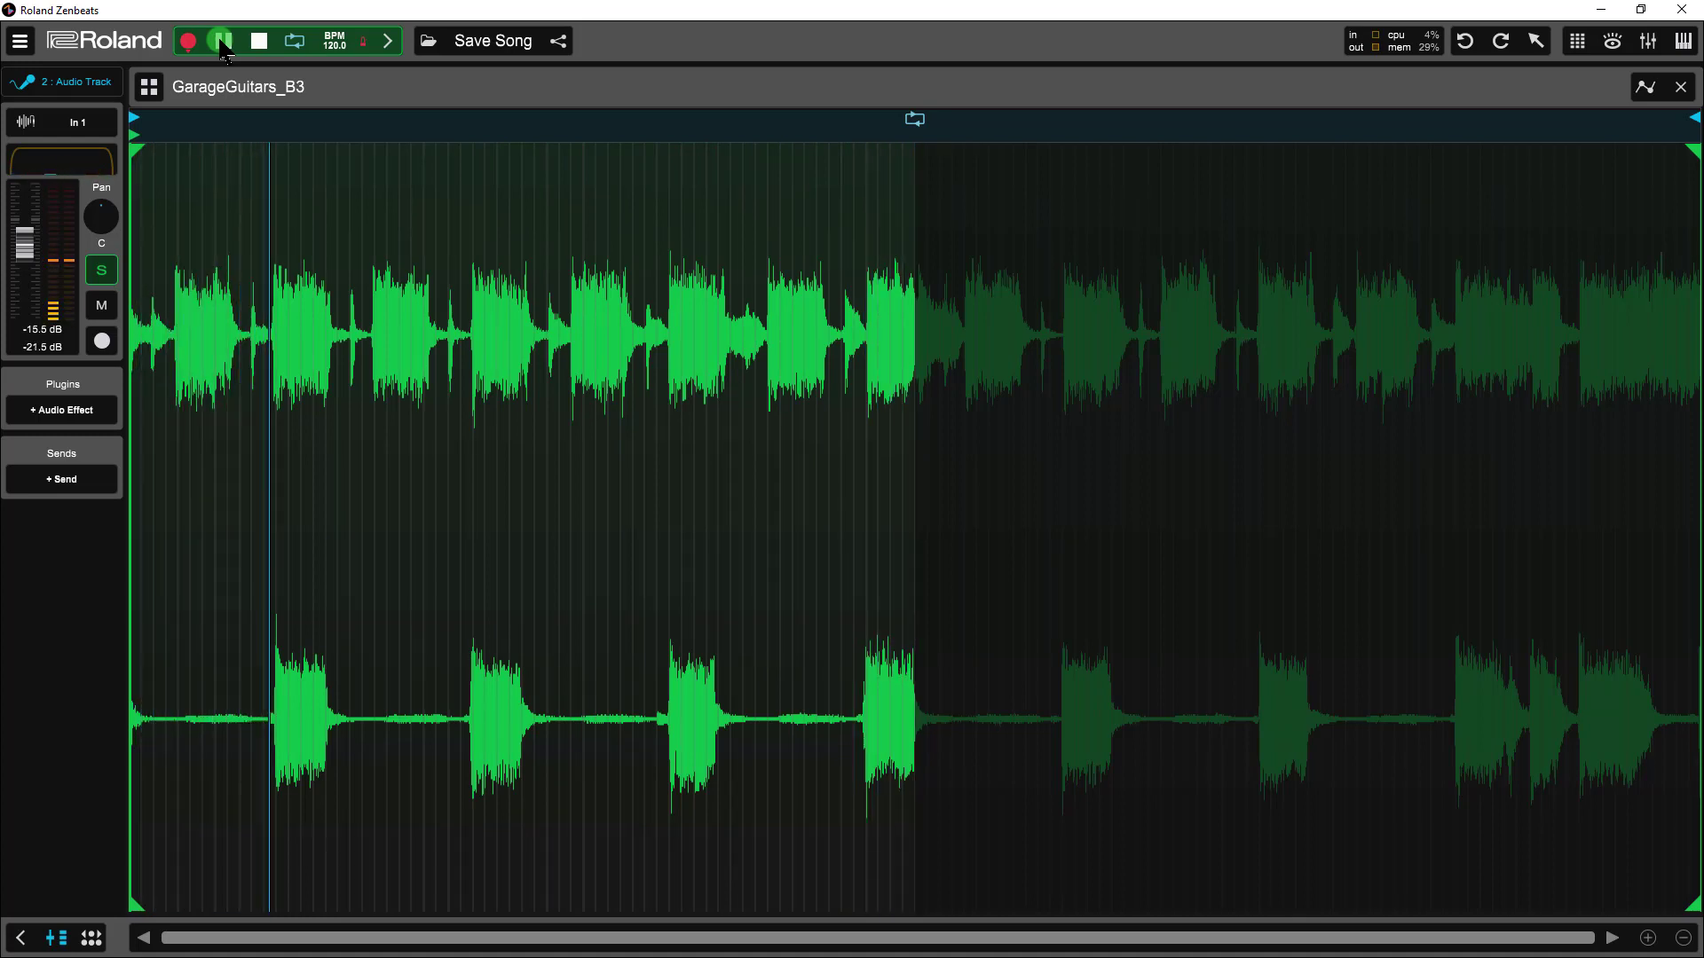
left_click(221, 44)
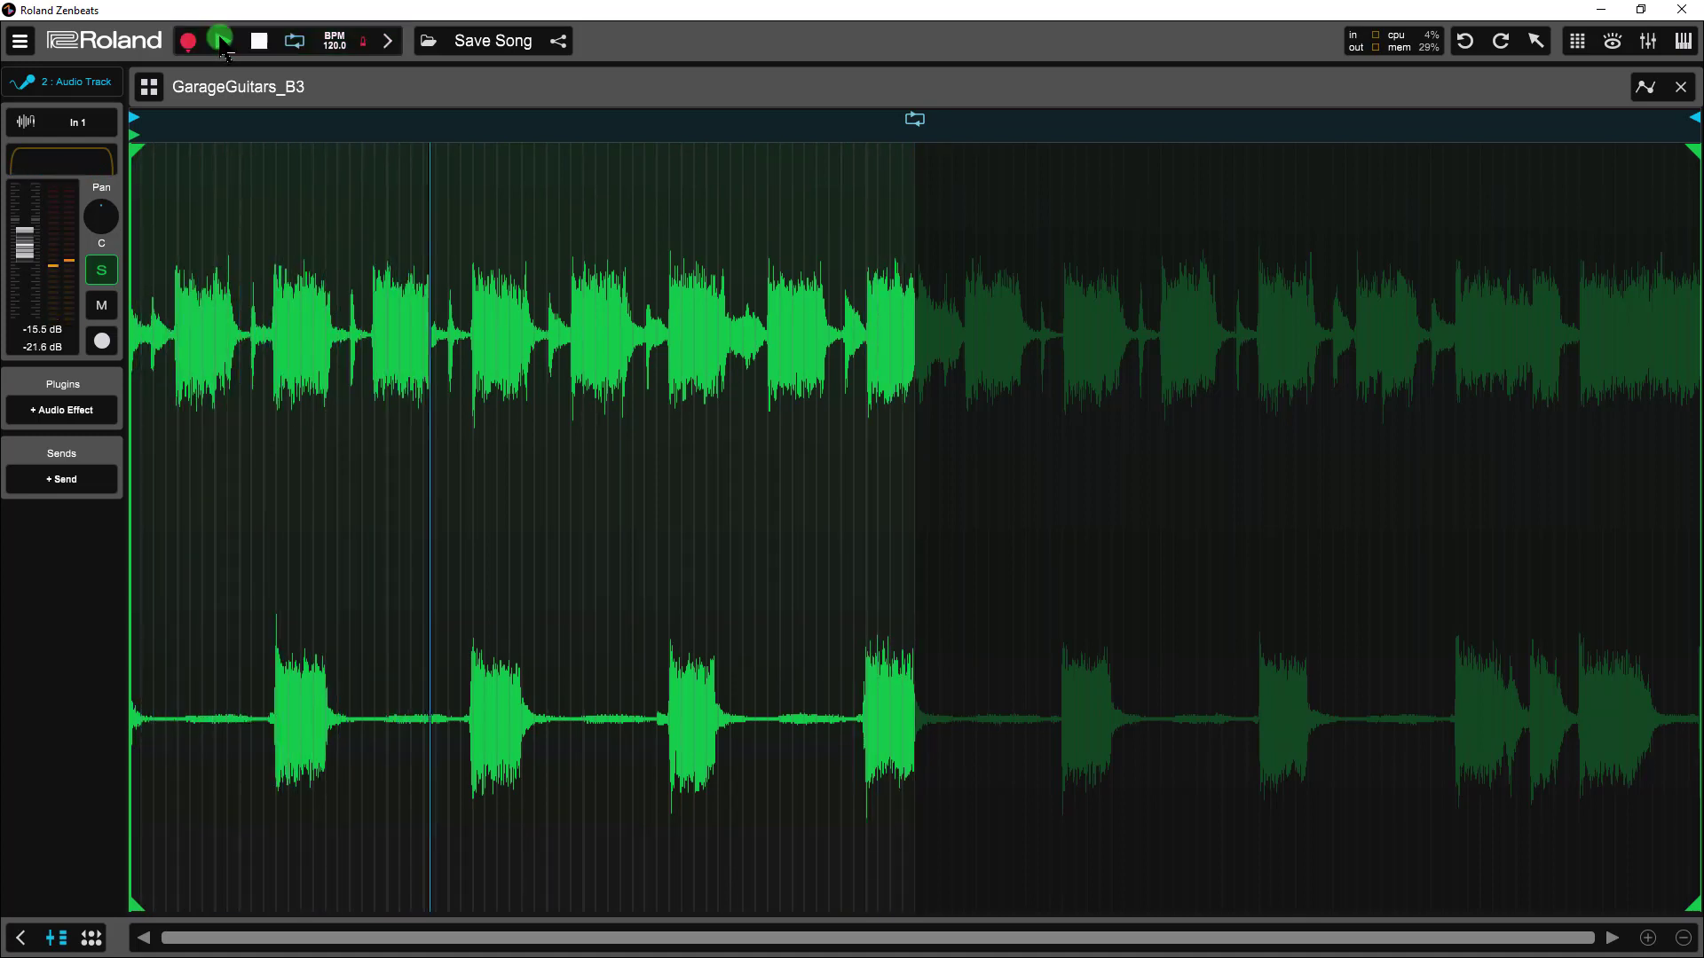
left_click(257, 44)
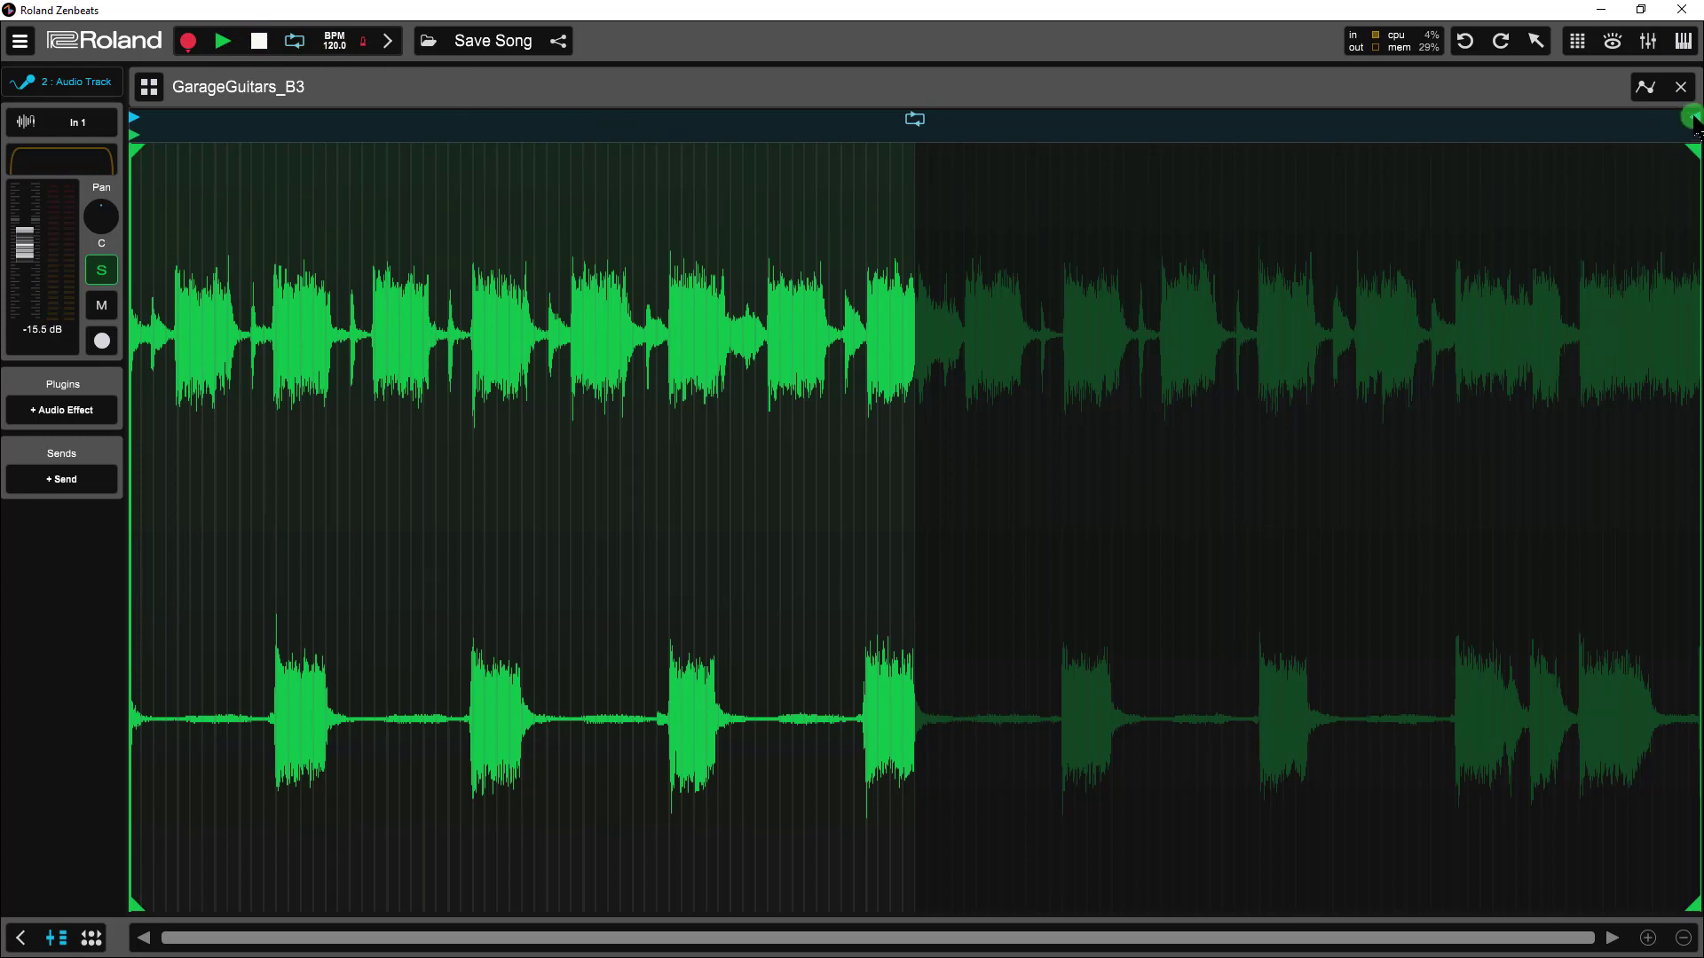
Shorten the clip's loop to end at bar 5 and audition it
left_click_drag(1694, 117, 915, 127)
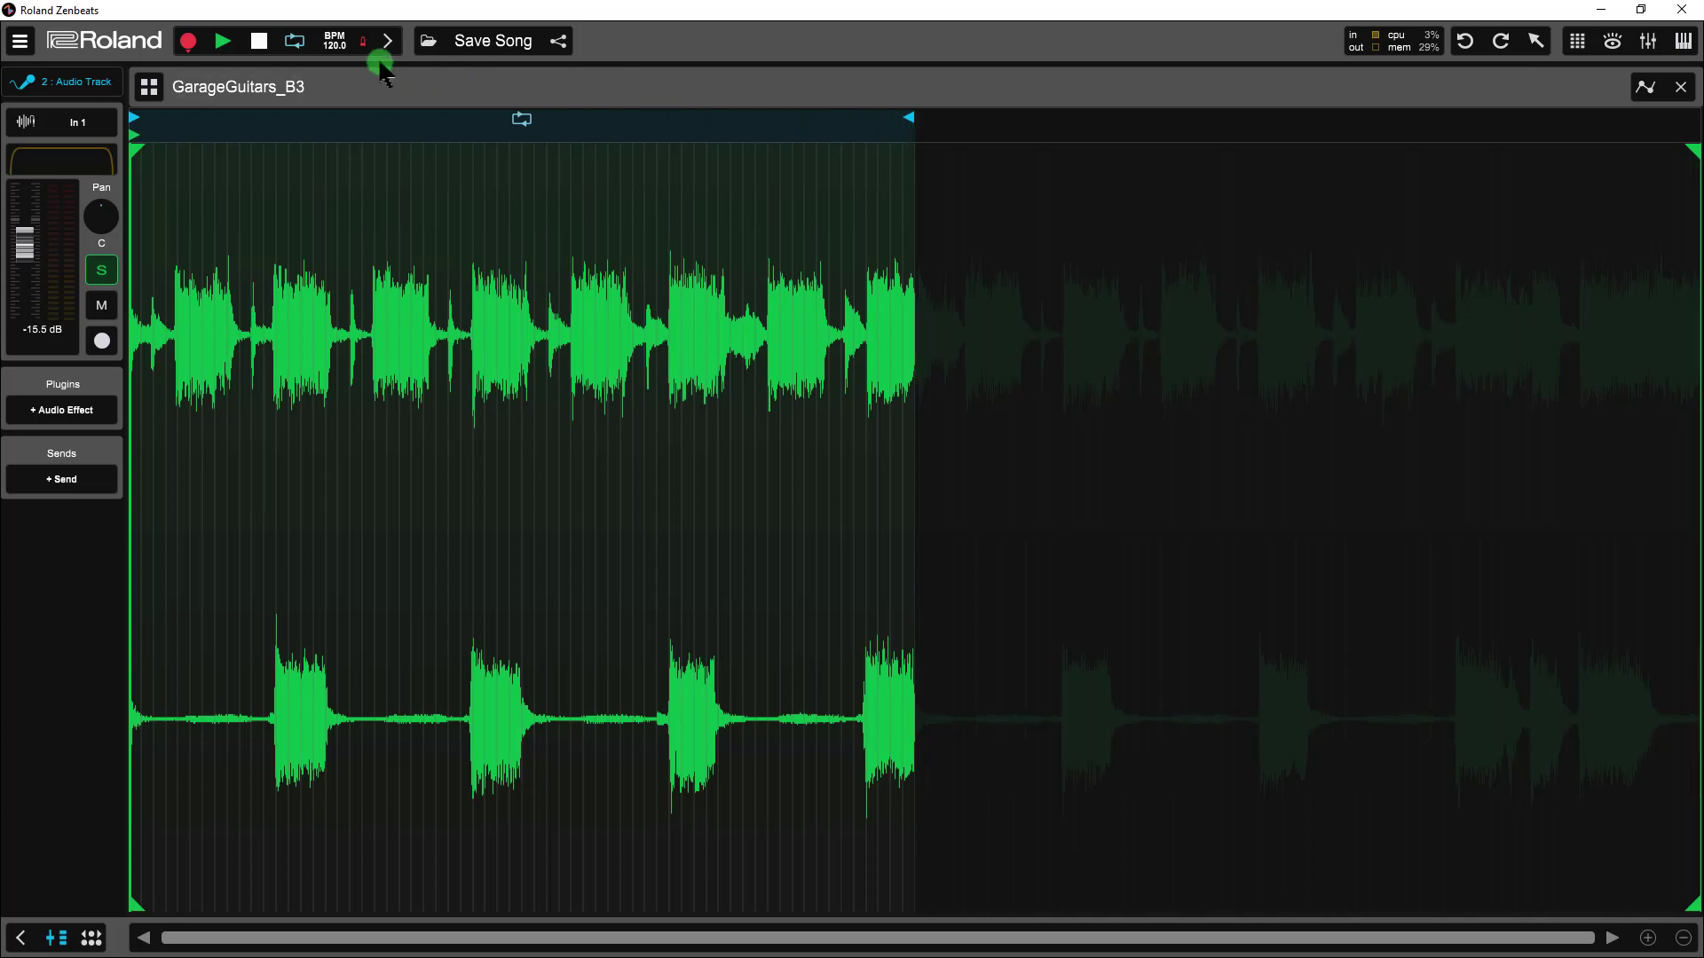
left_click(227, 44)
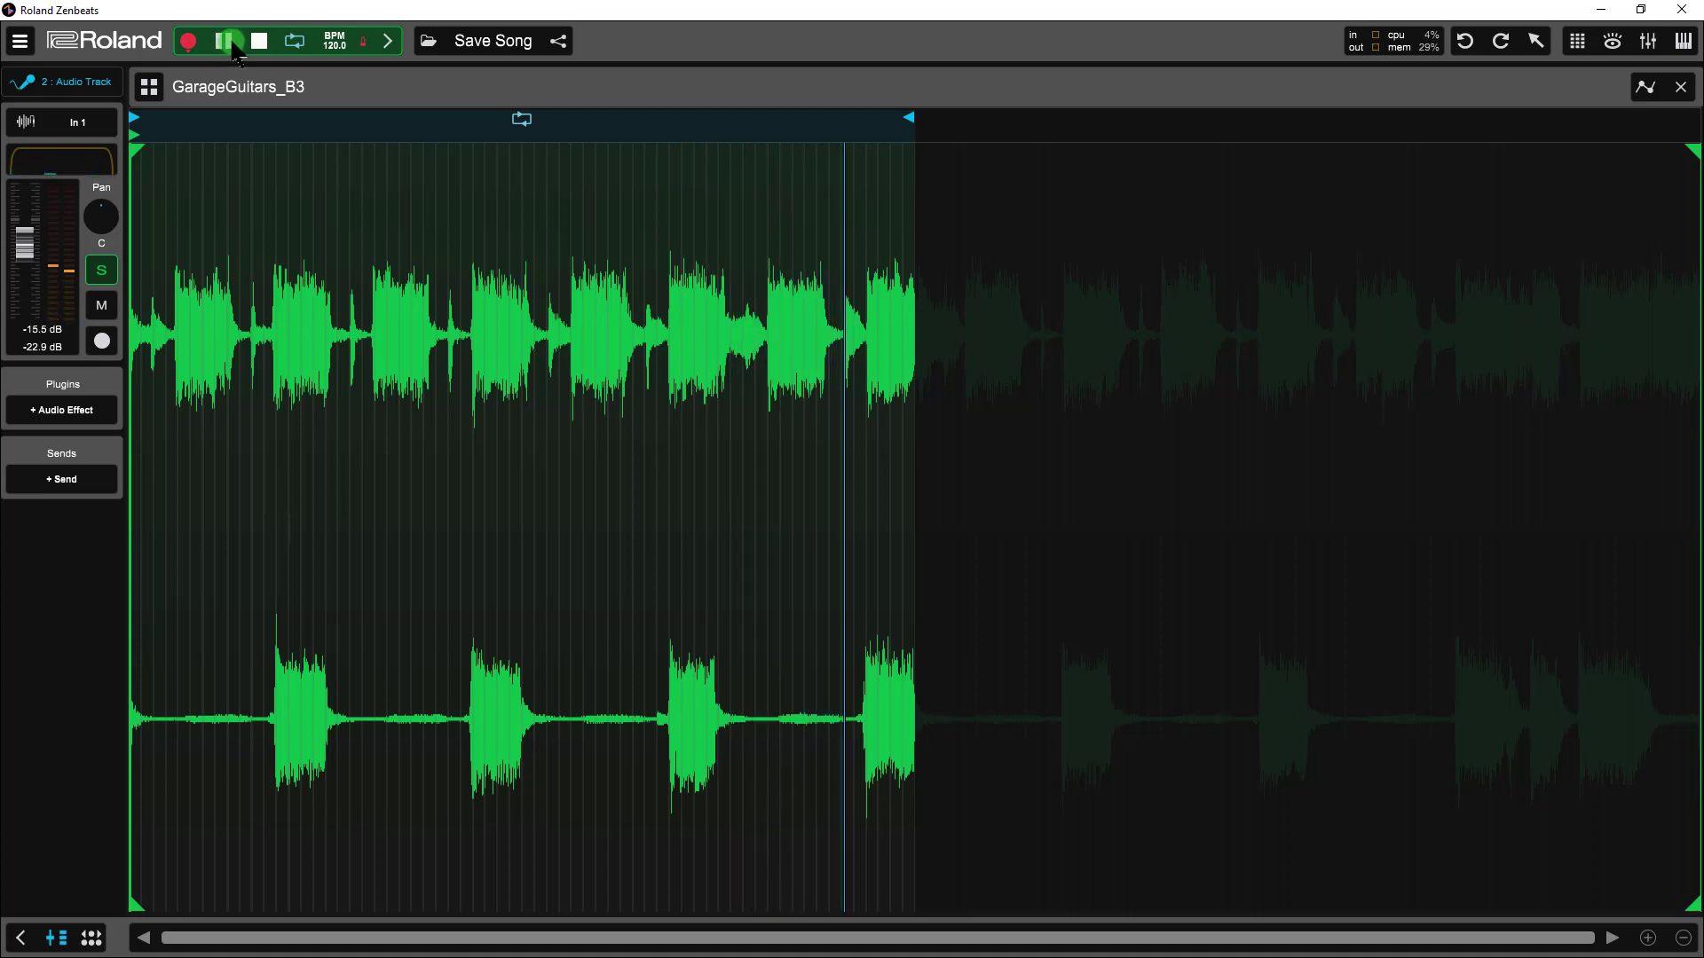
left_click(257, 45)
left_click(368, 87)
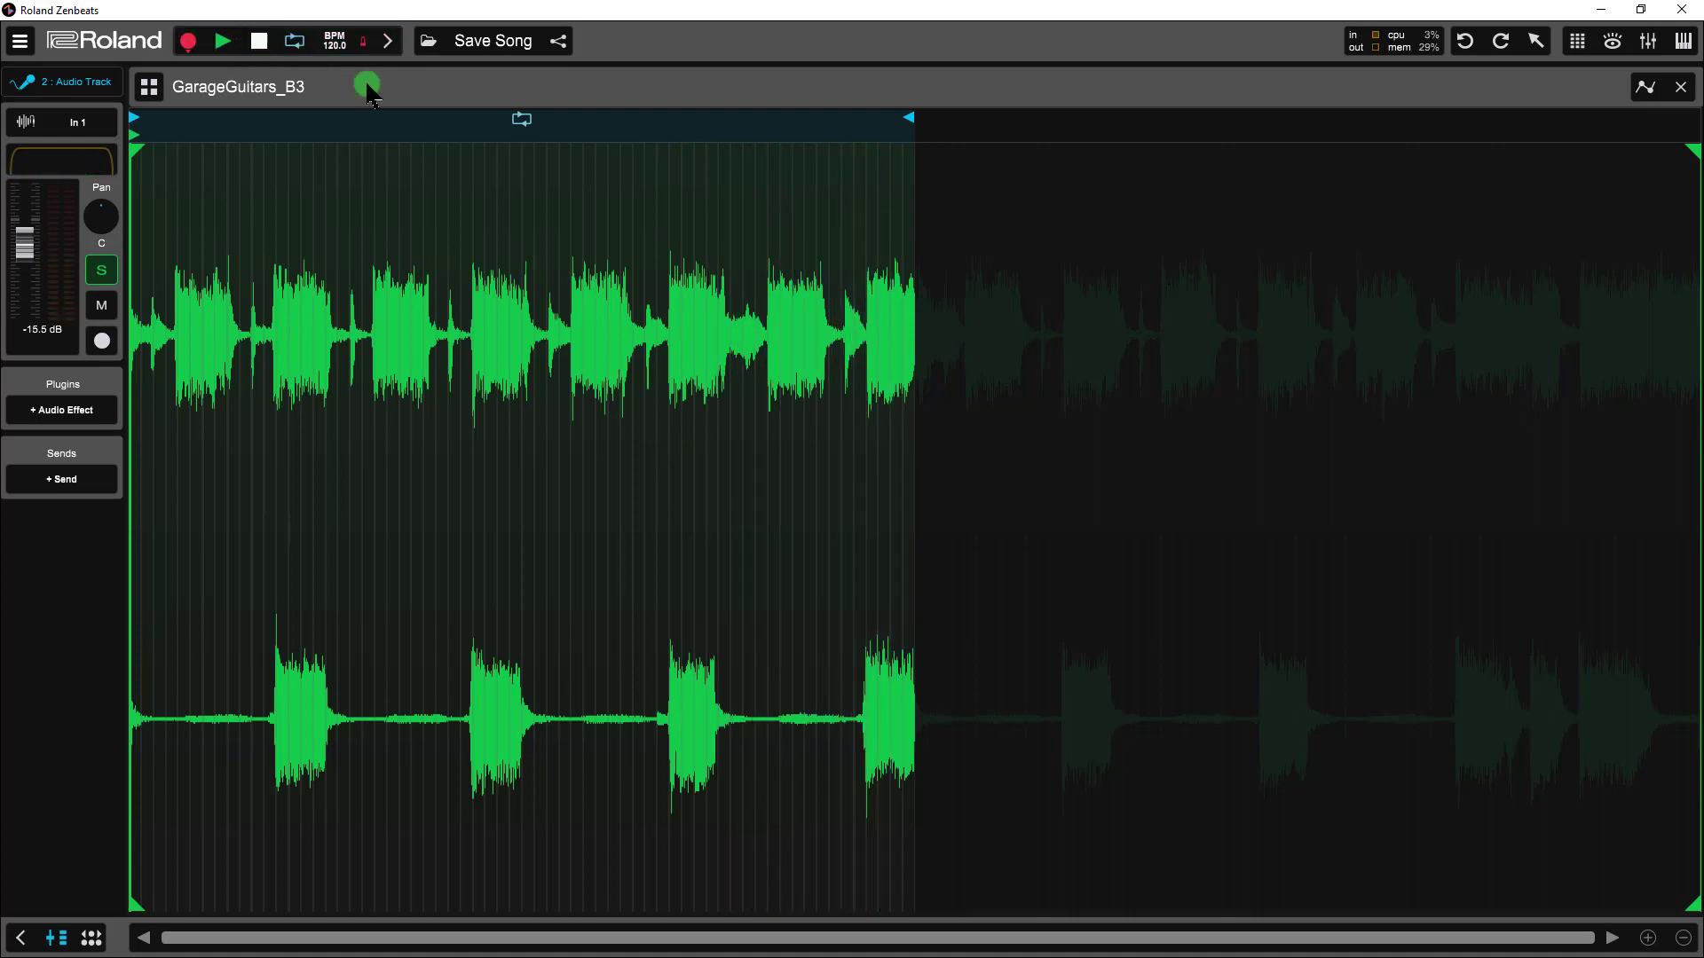
Zoom in on the guitar waveform and bring up the list of automatable parameters
mouse_move(367, 89)
left_mouse_down()
mouse_move(393, 185)
mouse_move(1646, 941)
left_mouse_up()
left_click(1646, 939)
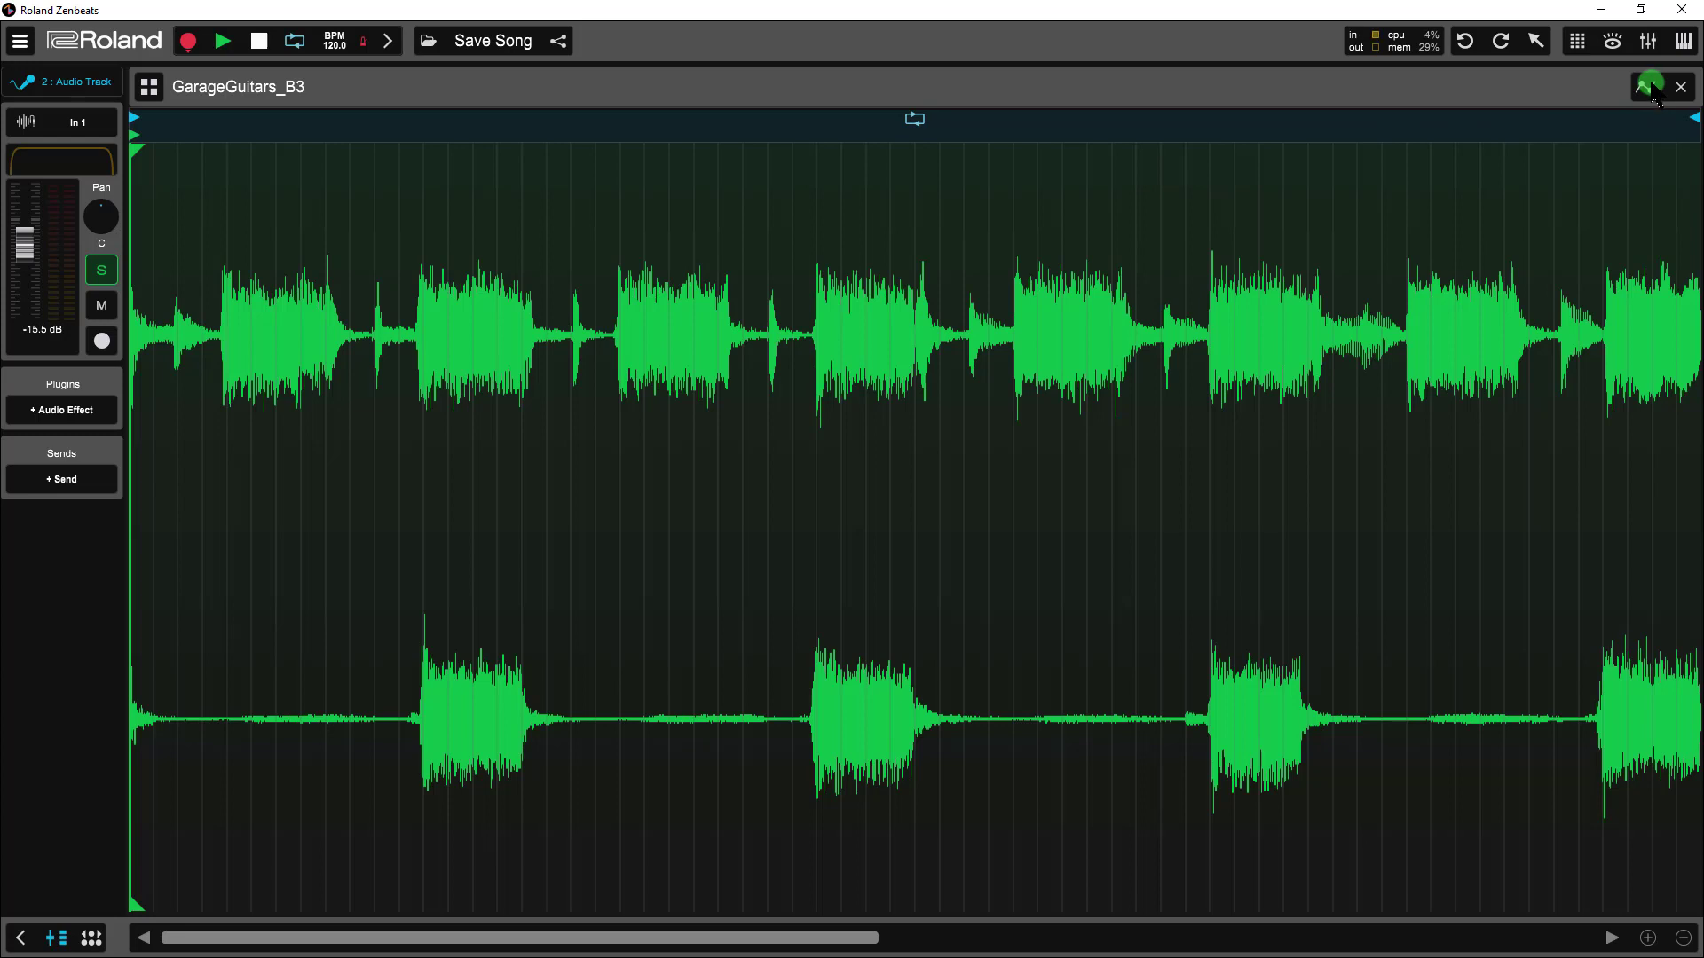
left_click(1648, 89)
left_click(1639, 144)
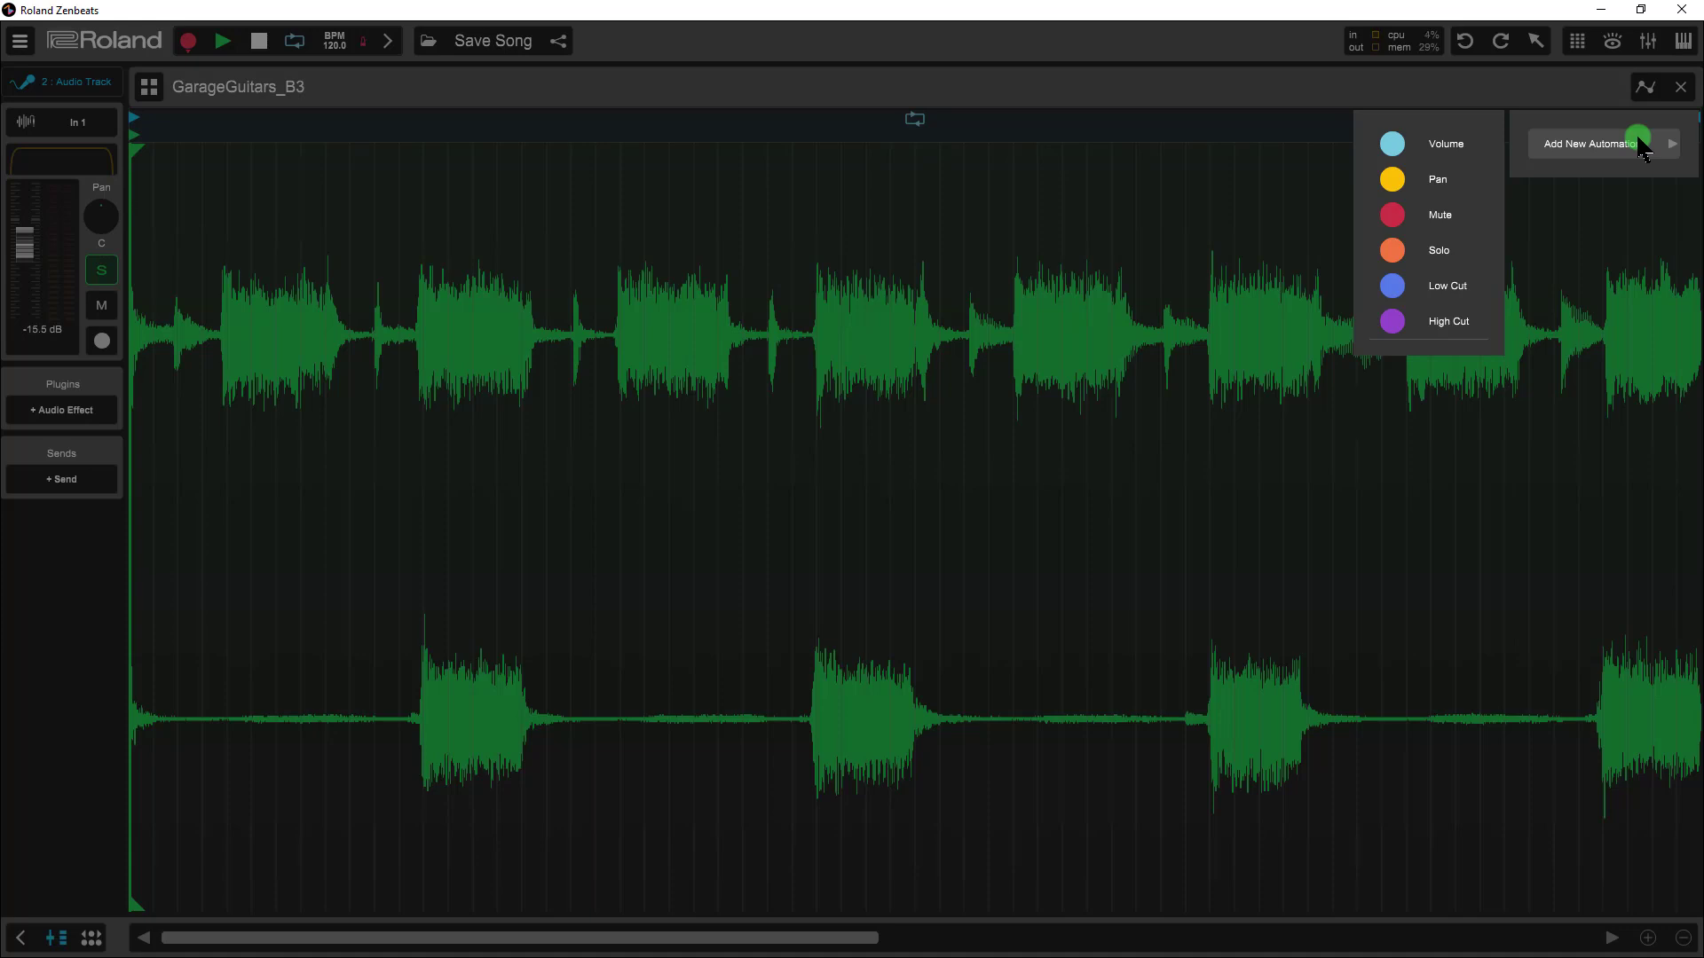
Browse the automation parameters without choosing one, then return to the clip's Gain and Stretch settings
key("Down")
key("Down")
key("Down")
key("Down")
key("Down")
key("Down")
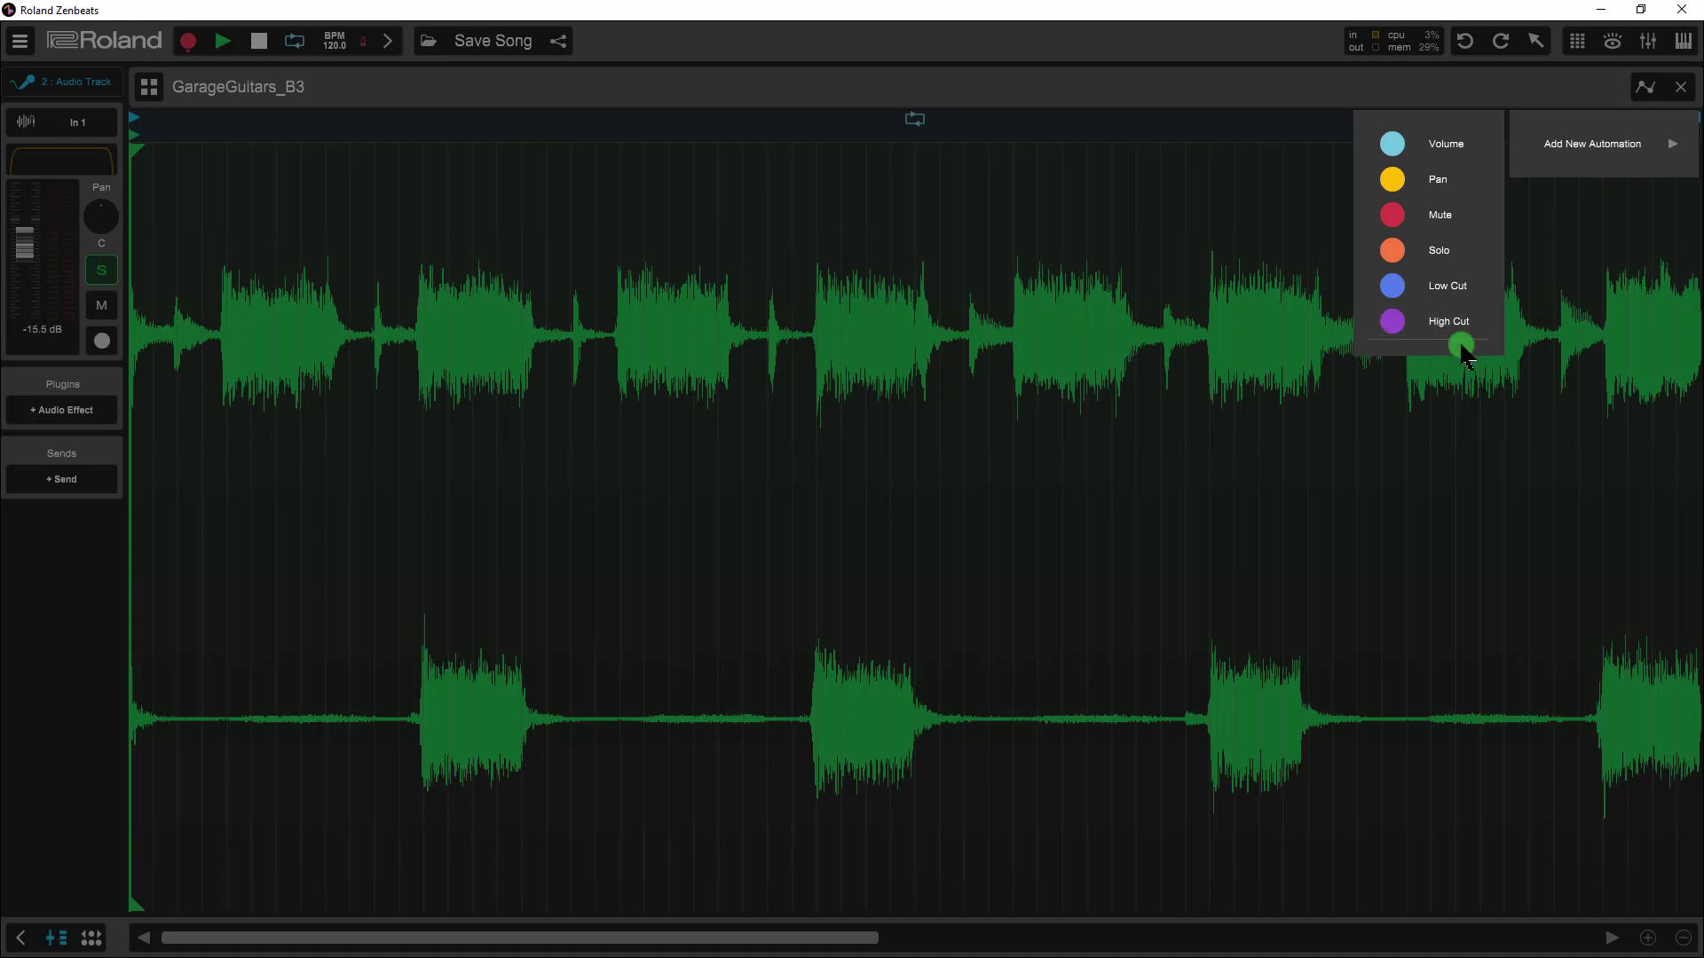
key("Up")
key("Up")
key("Up")
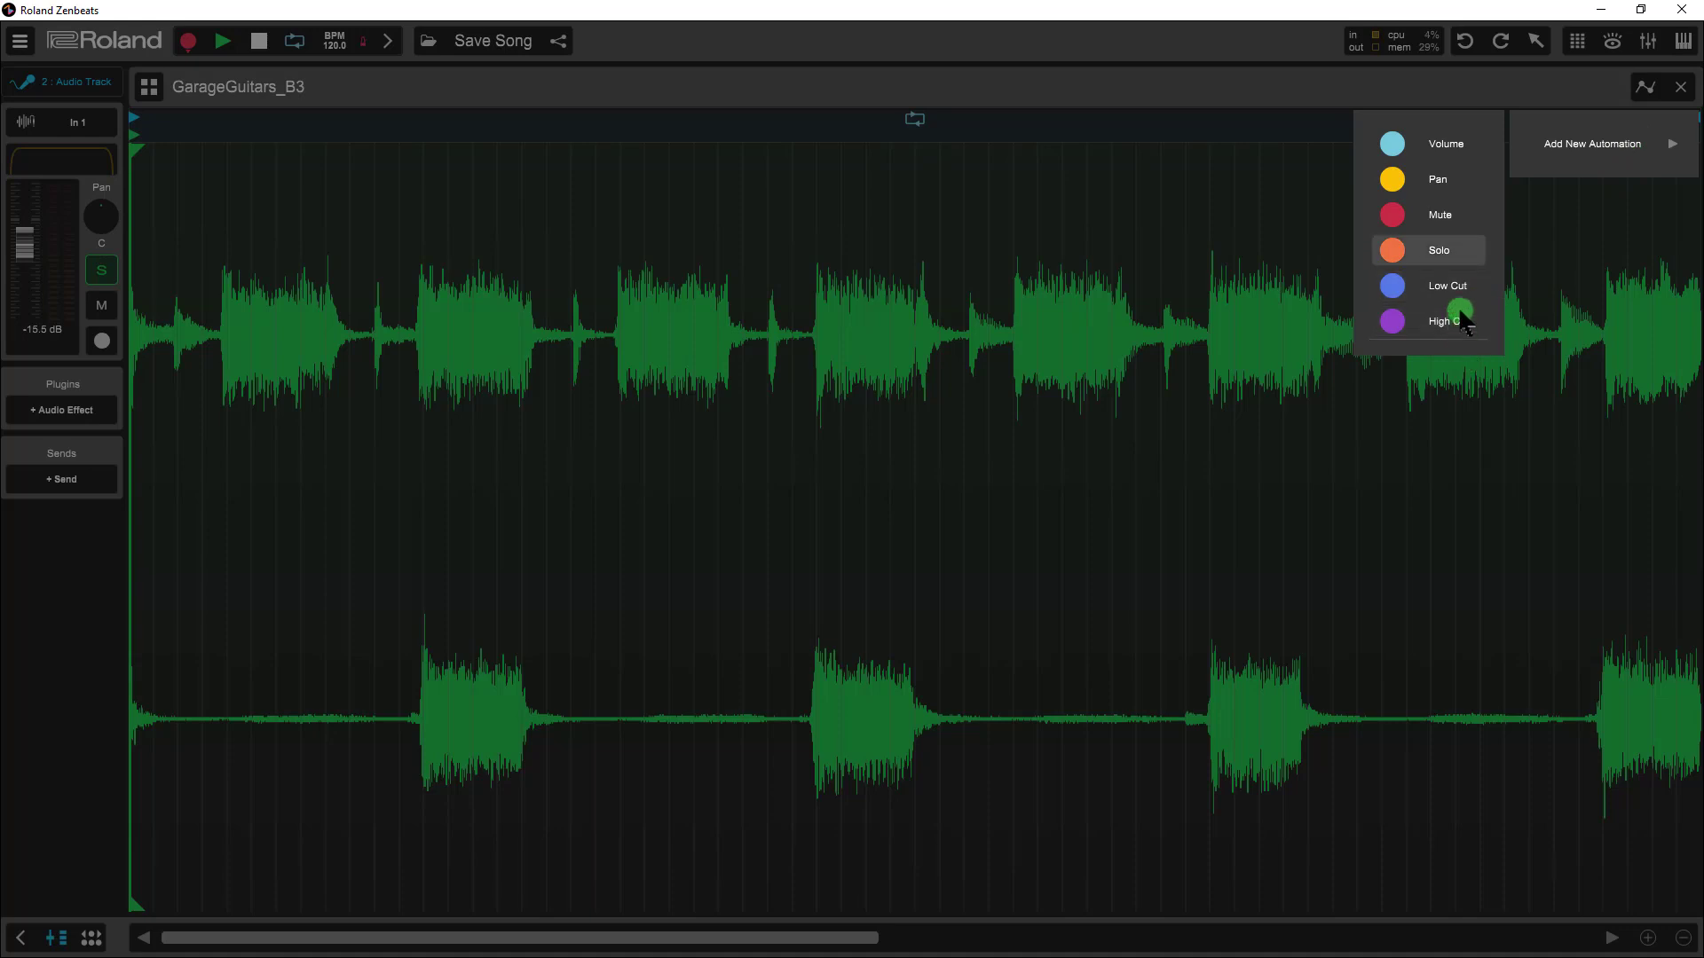
key("Up")
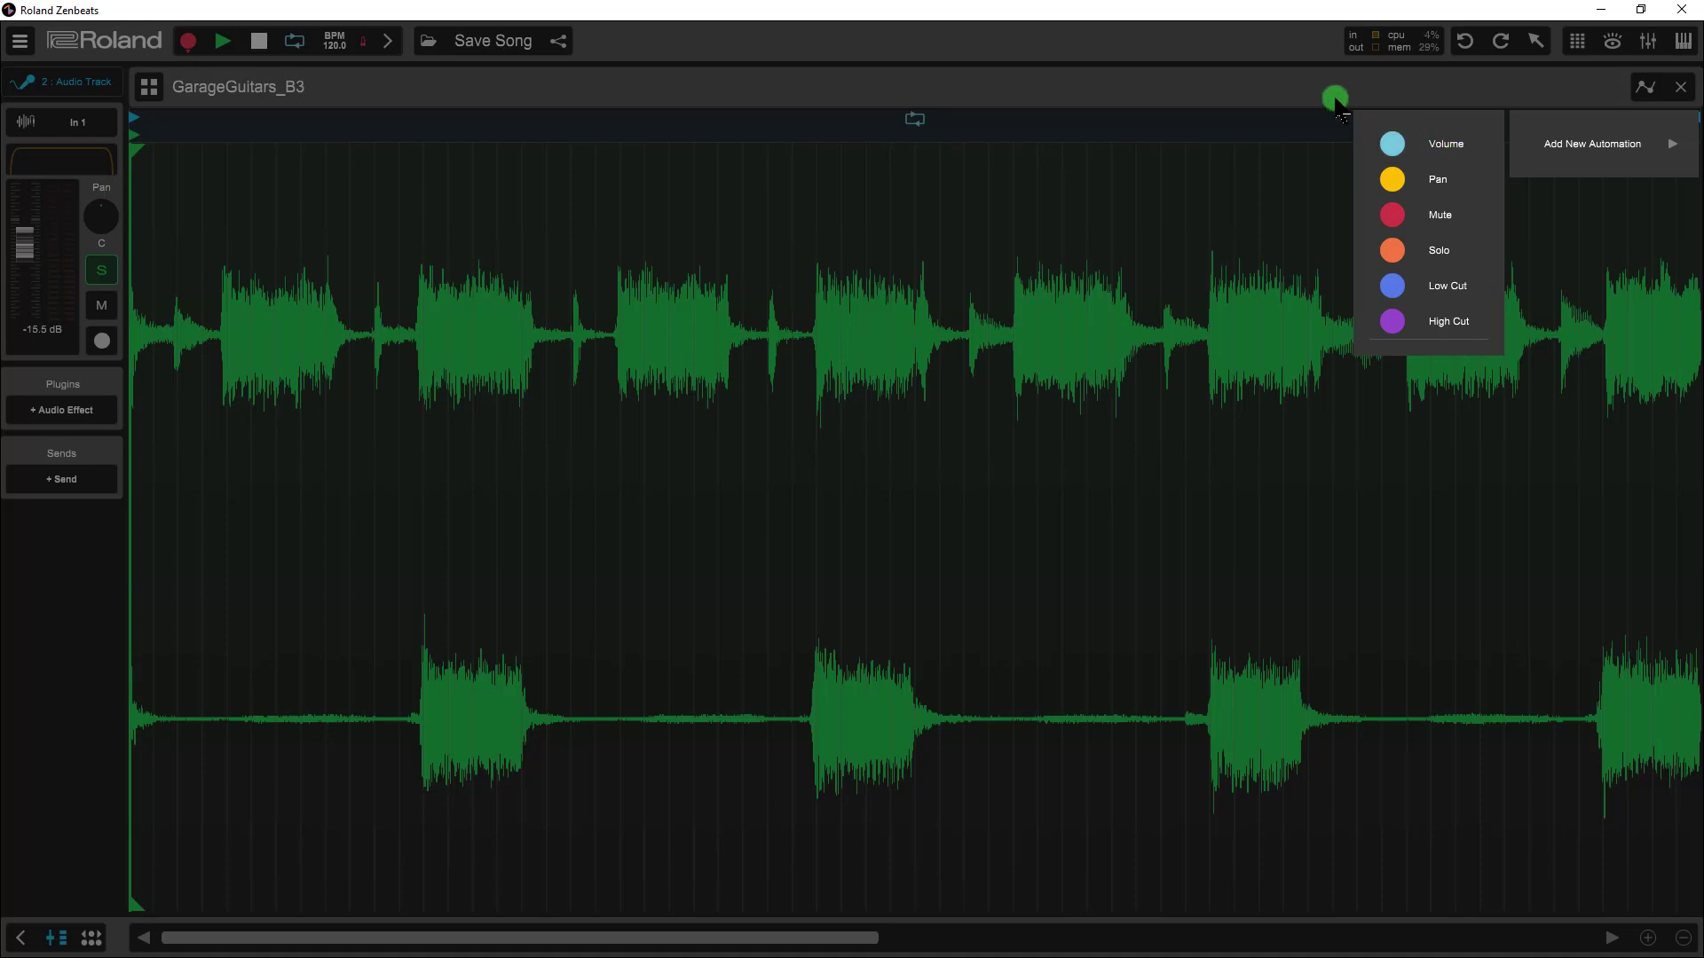
left_click(1336, 100)
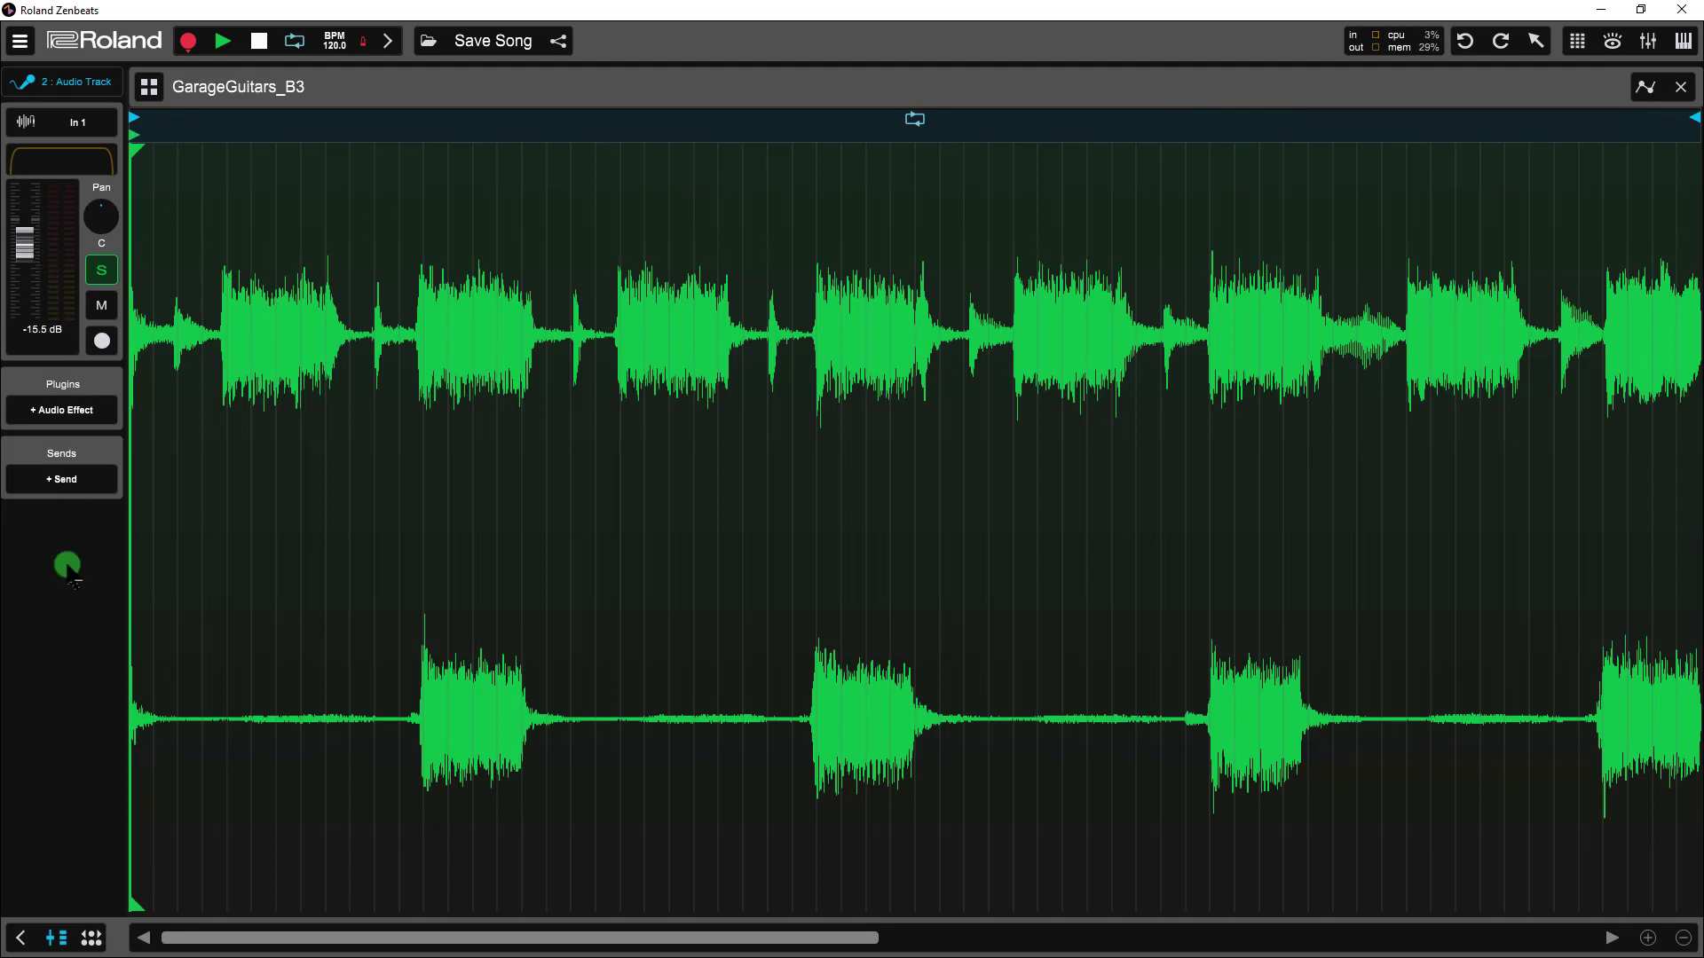
left_click(90, 940)
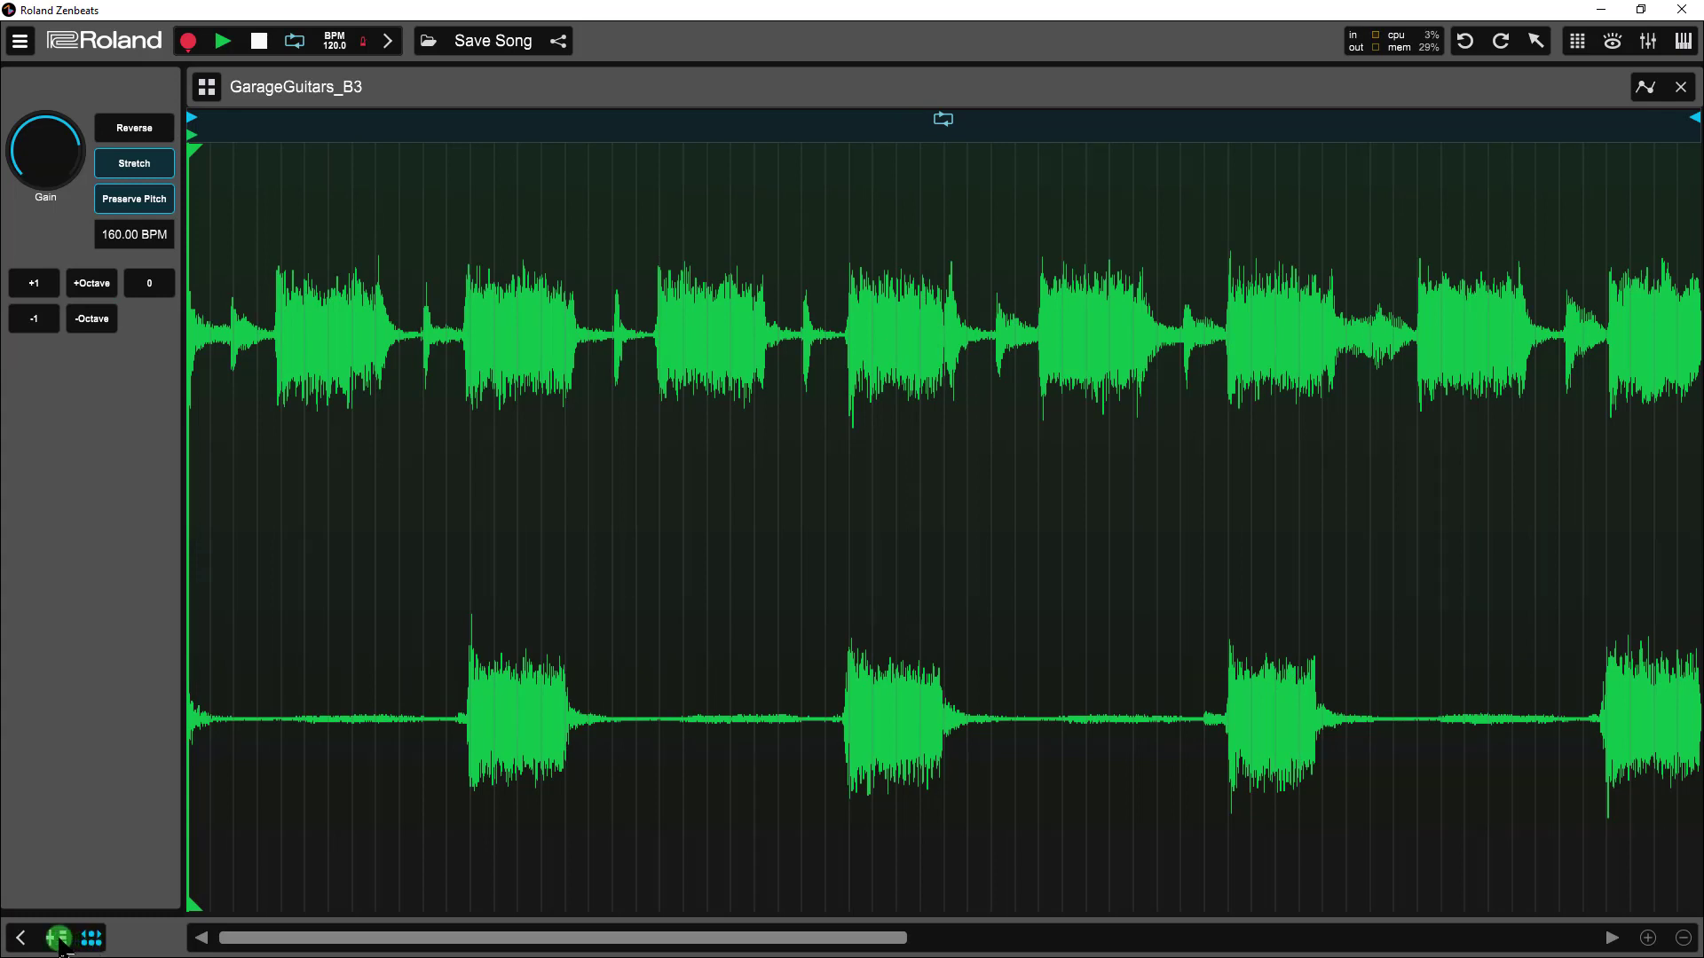
Add a Flanger effect with the Flanger Tube preset to the guitar track
left_click(59, 938)
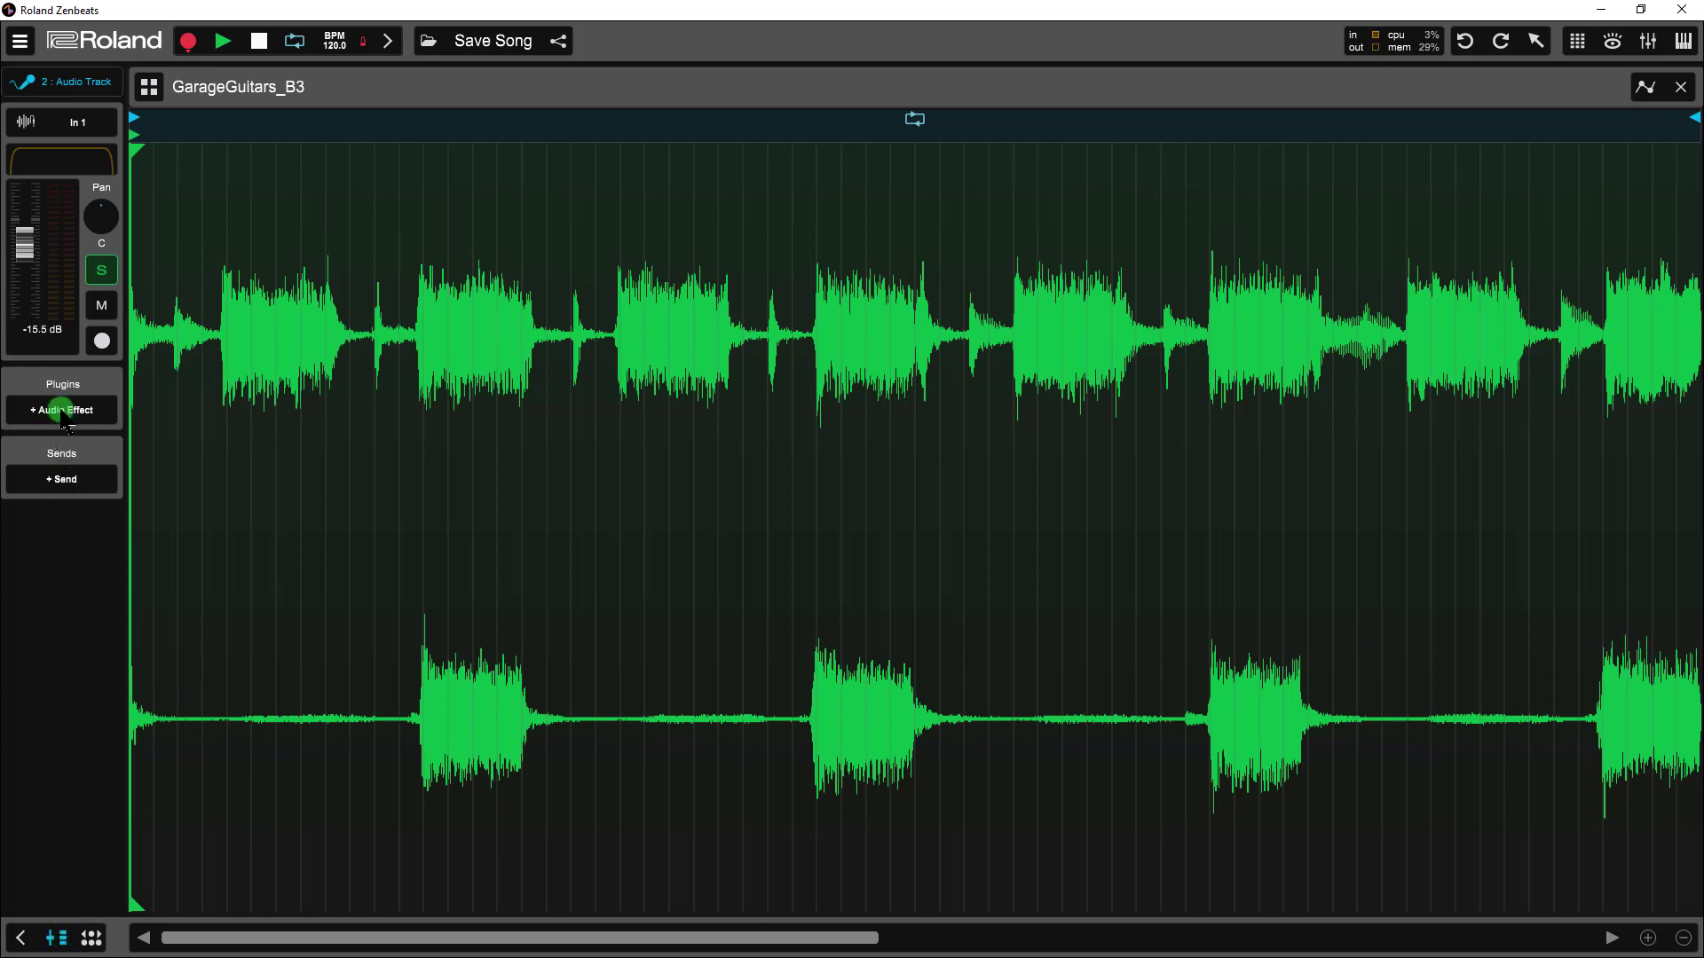
left_click(64, 411)
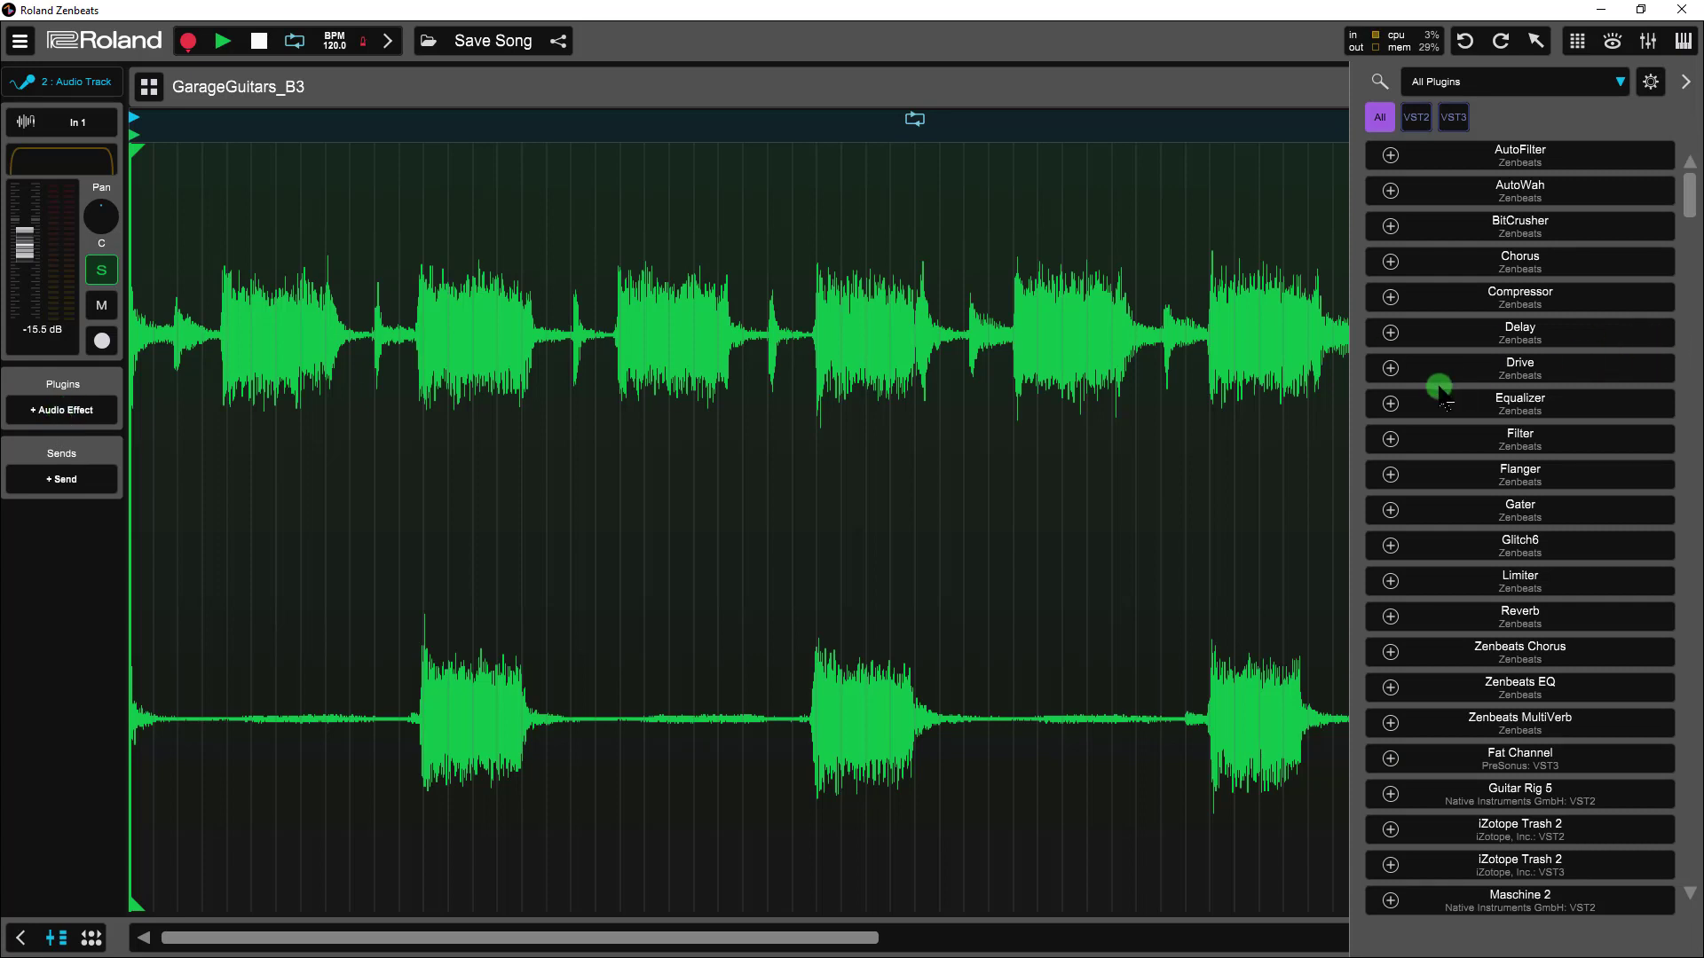
left_click(1391, 476)
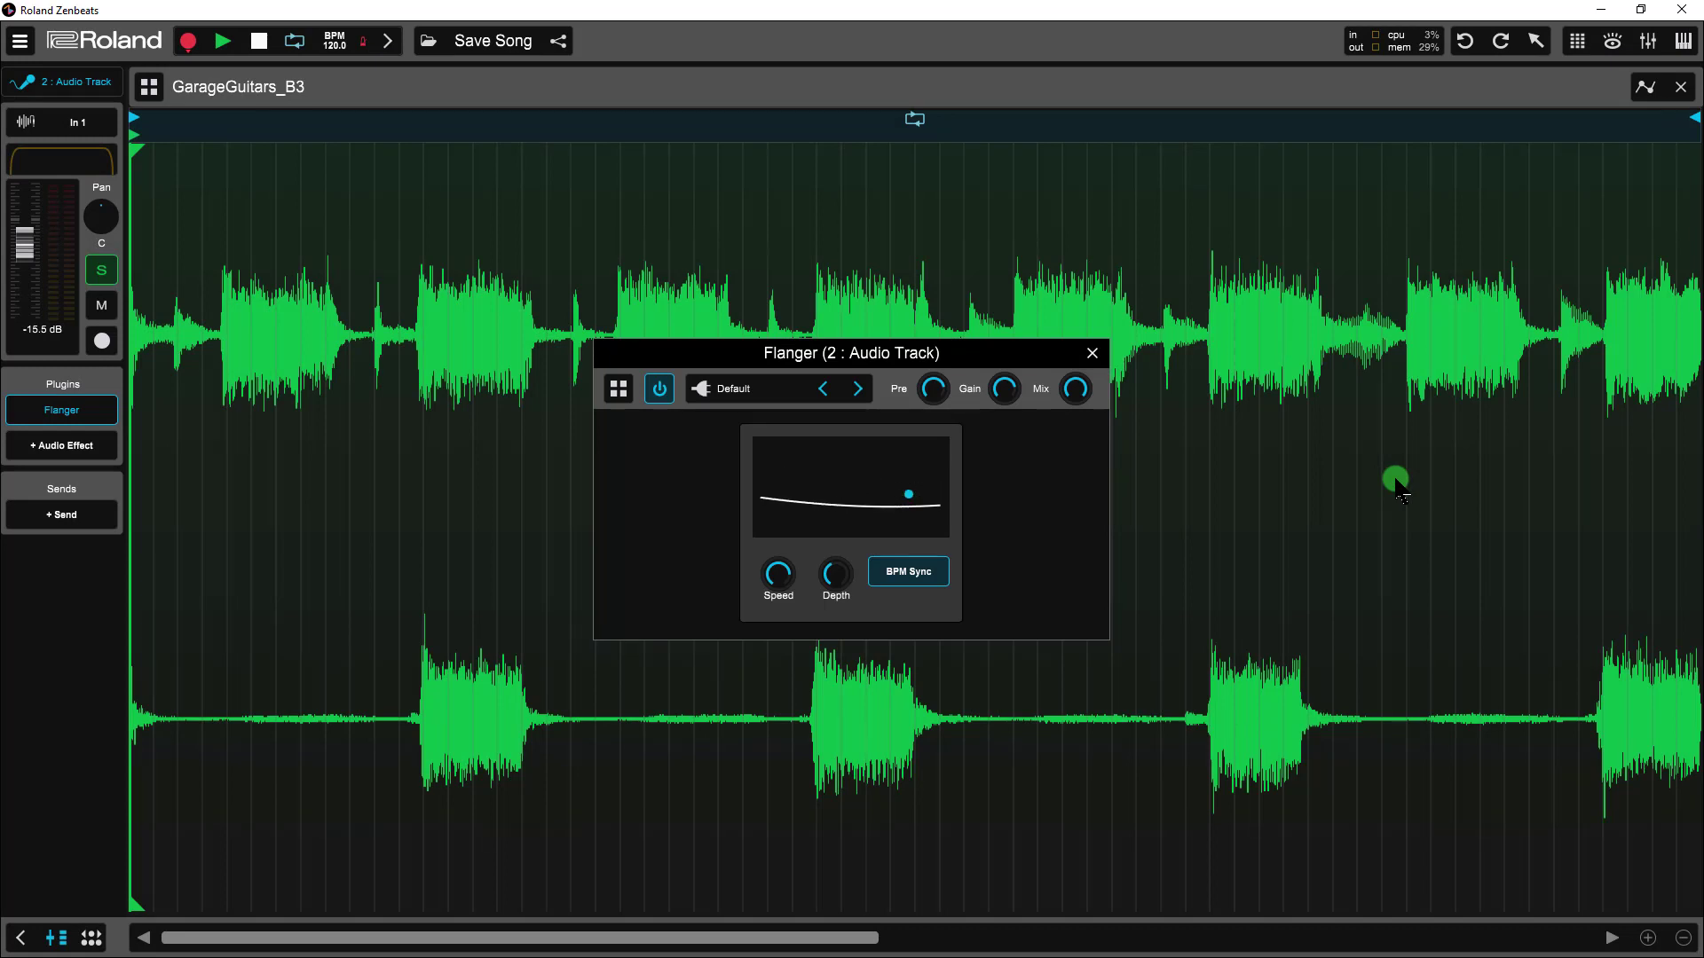
left_click(861, 392)
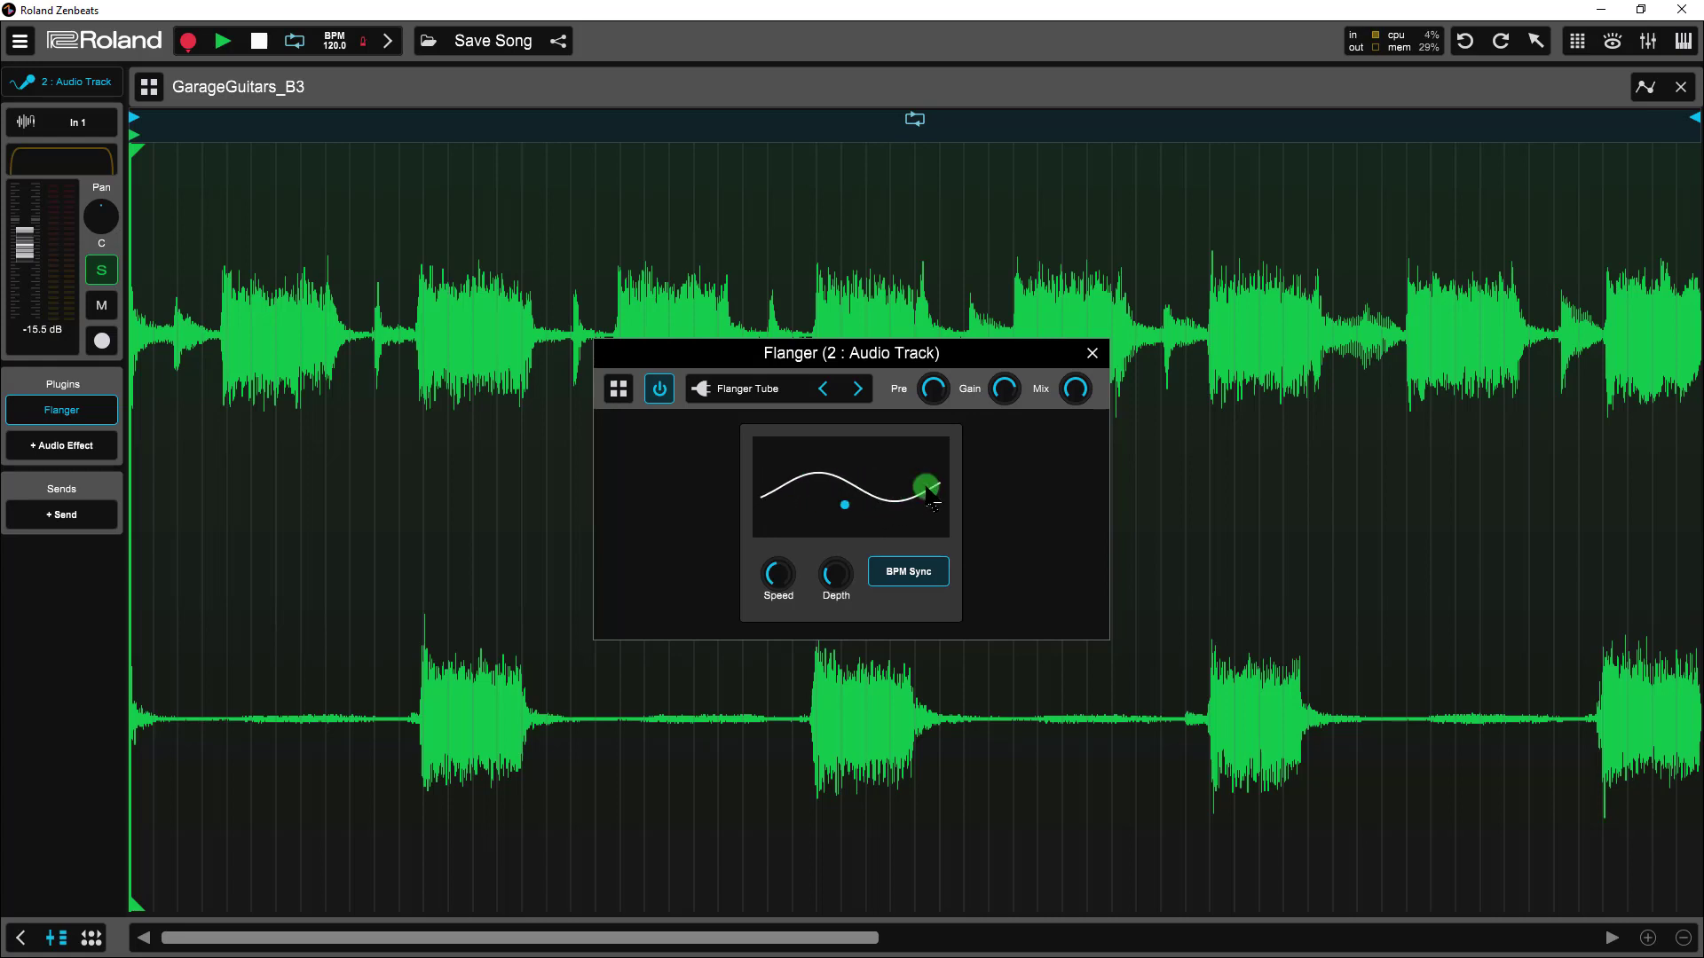
Lower the Flanger's speed on the XY pad, turn Depth fully down, and close its window
left_click(794, 569)
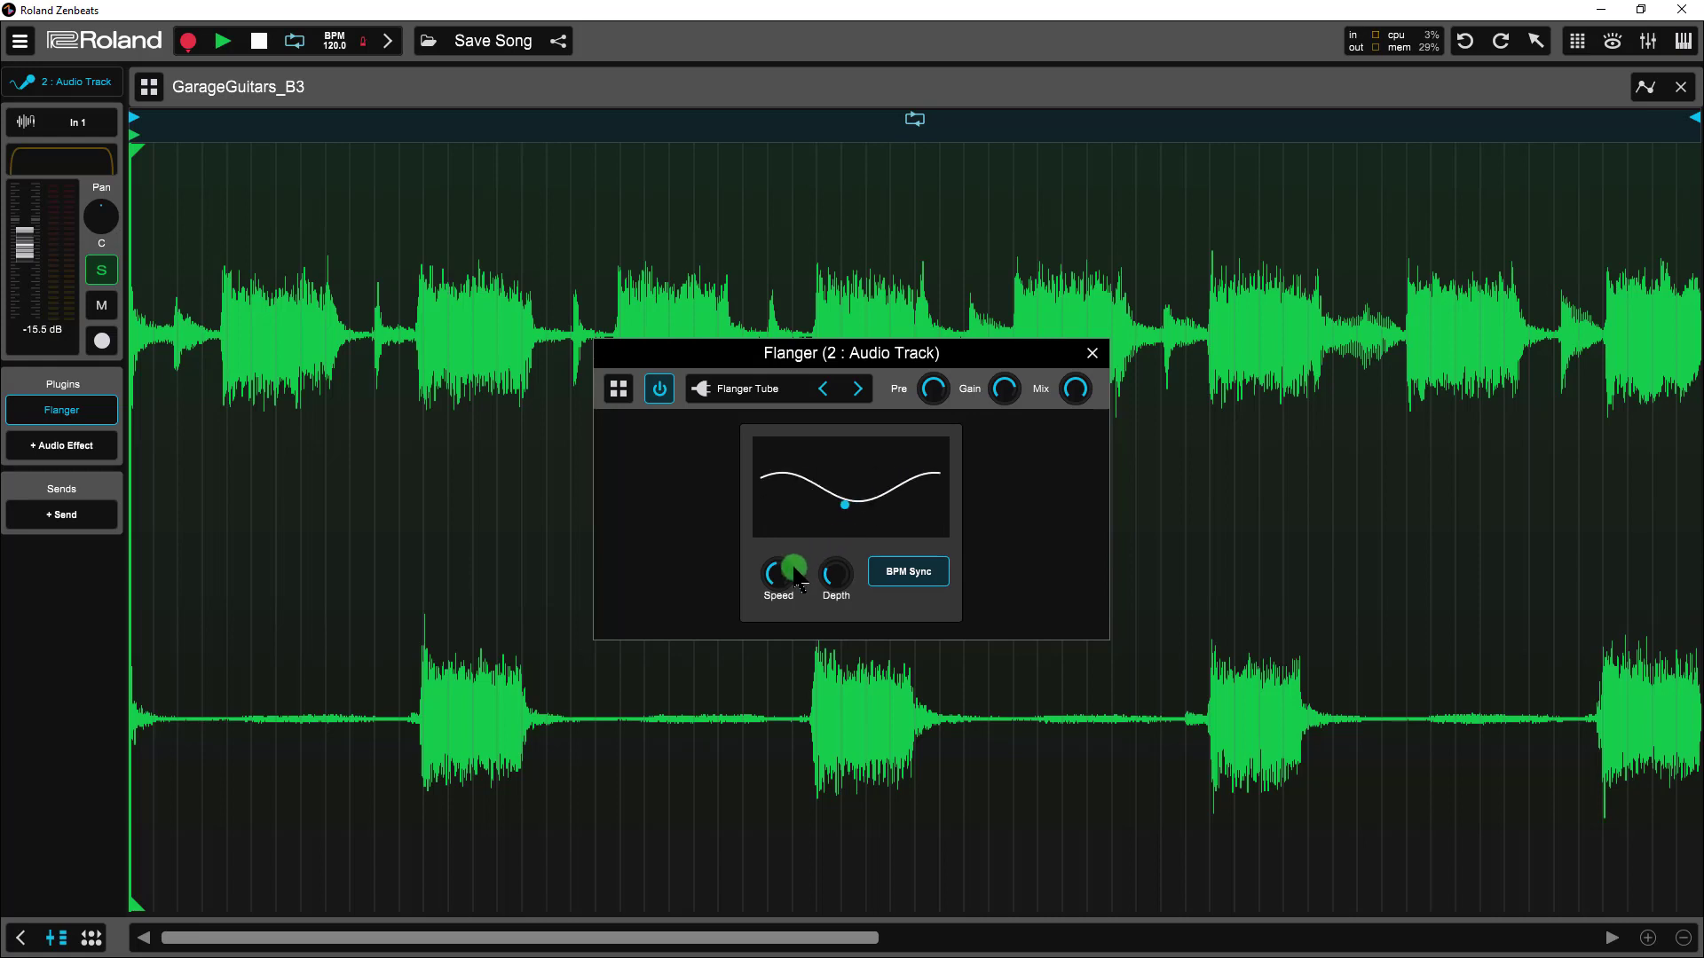
left_click(841, 513)
left_click(846, 509)
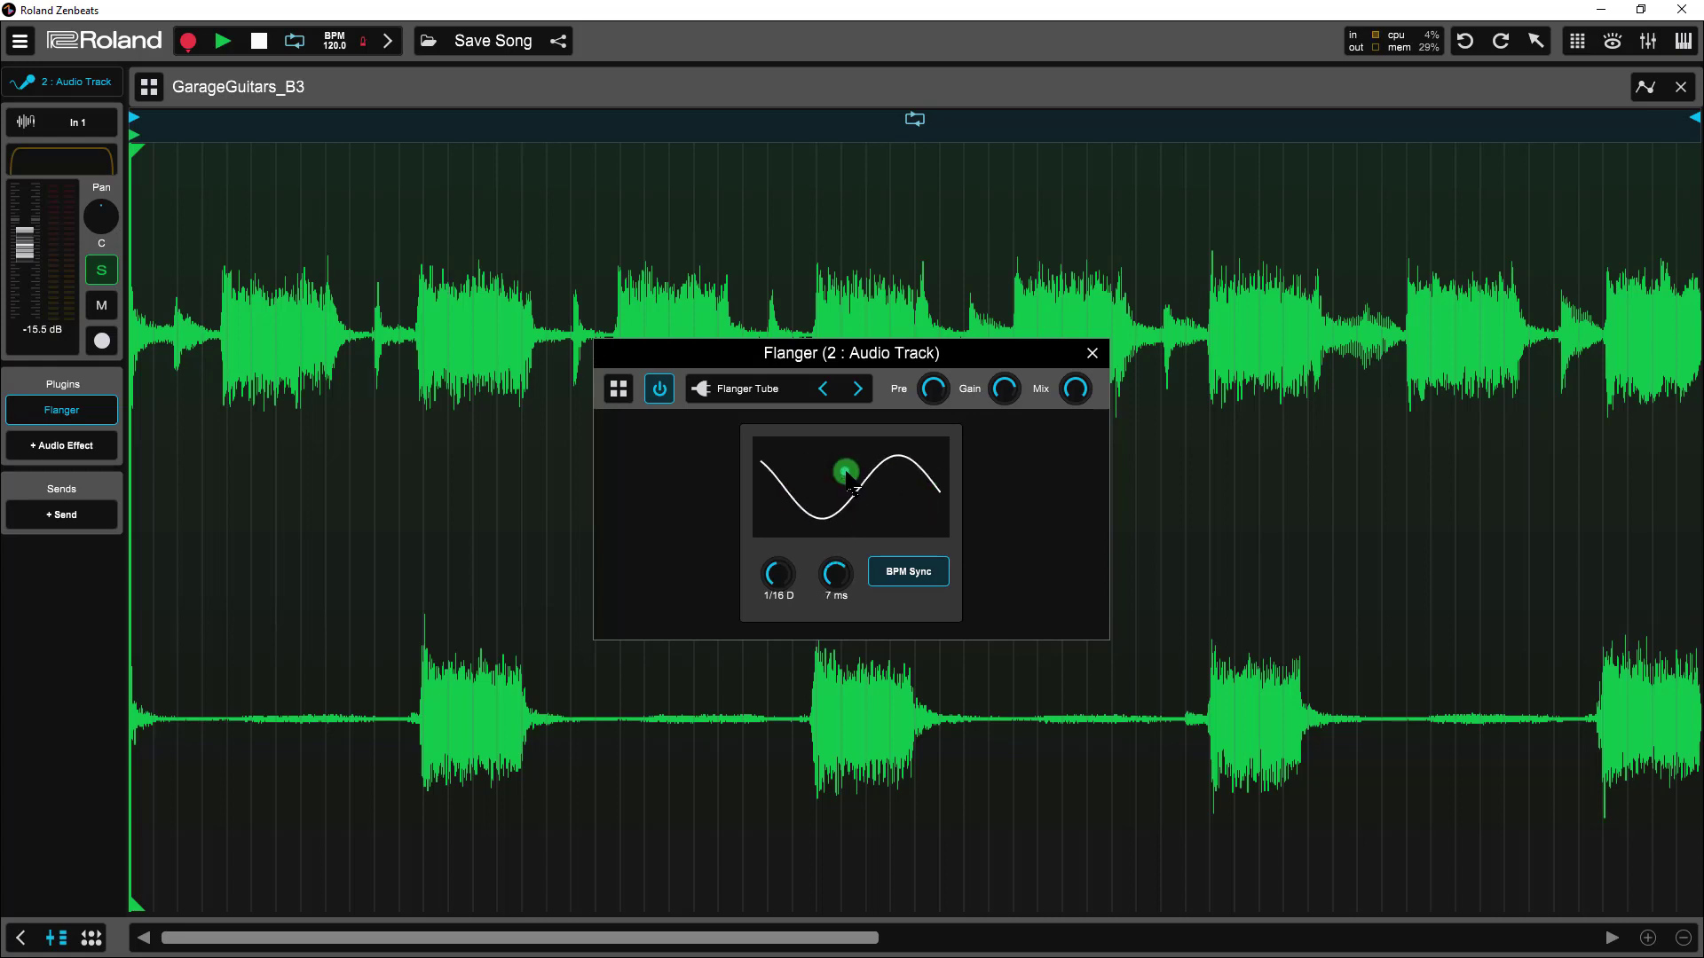
left_click_drag(846, 493, 844, 512)
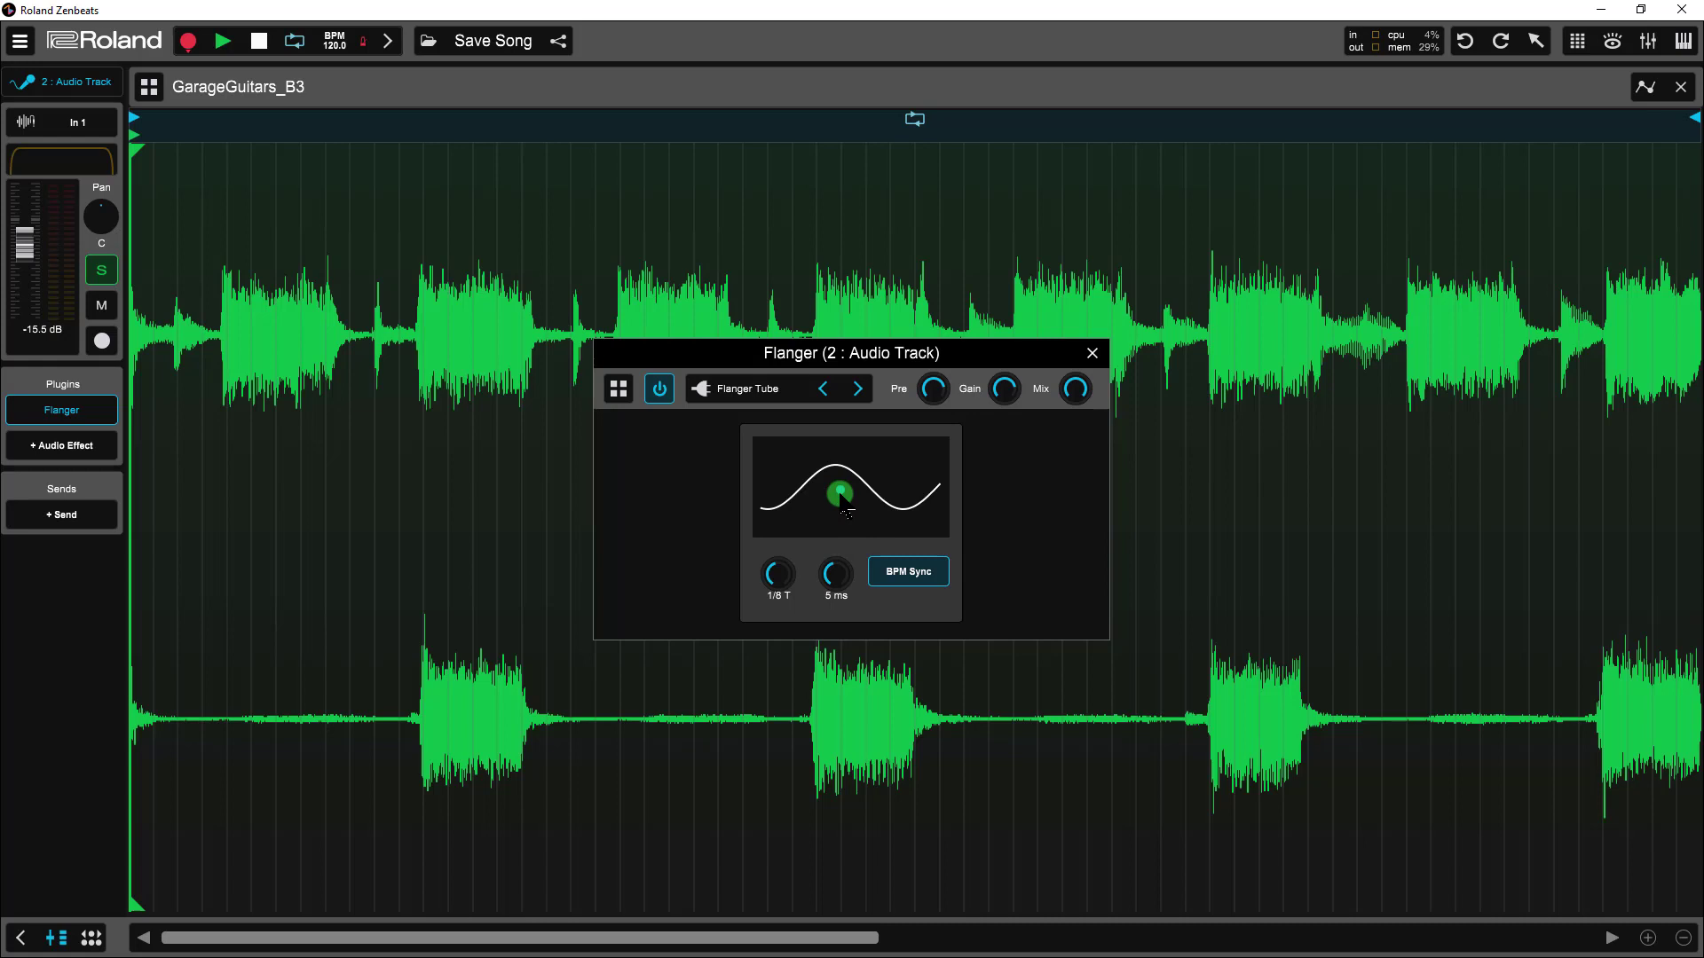
mouse_move(839, 518)
left_mouse_down()
mouse_move(877, 525)
mouse_move(799, 524)
mouse_move(866, 531)
mouse_move(834, 534)
left_mouse_up()
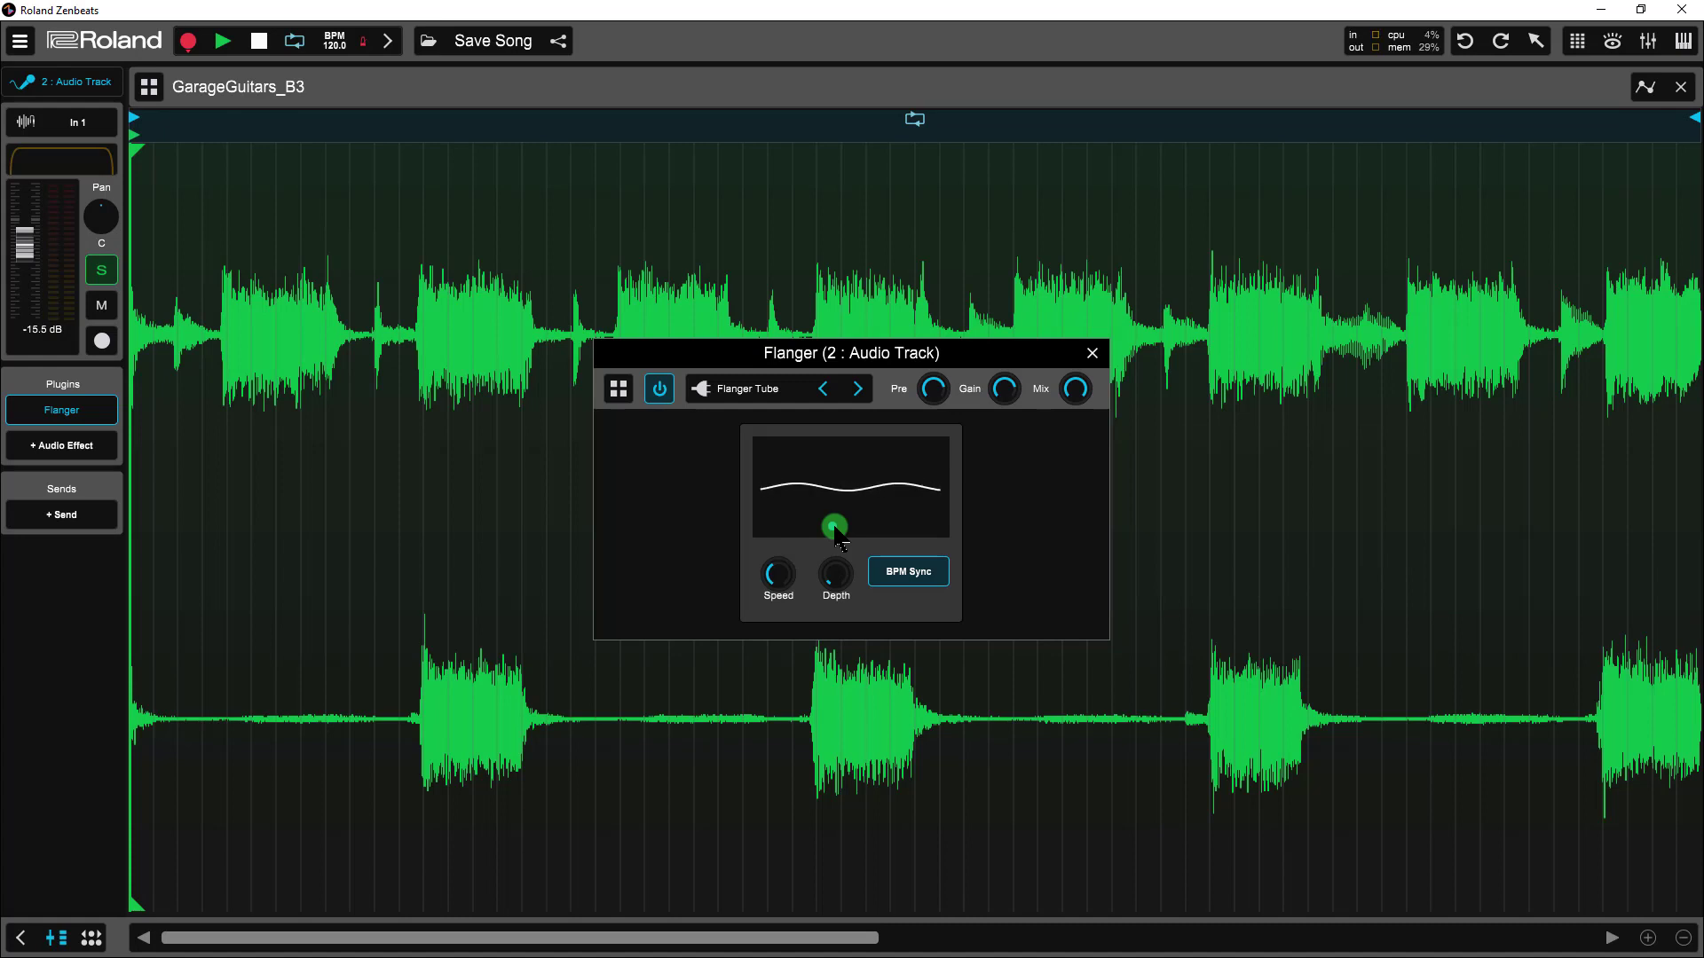
left_click_drag(832, 568, 844, 614)
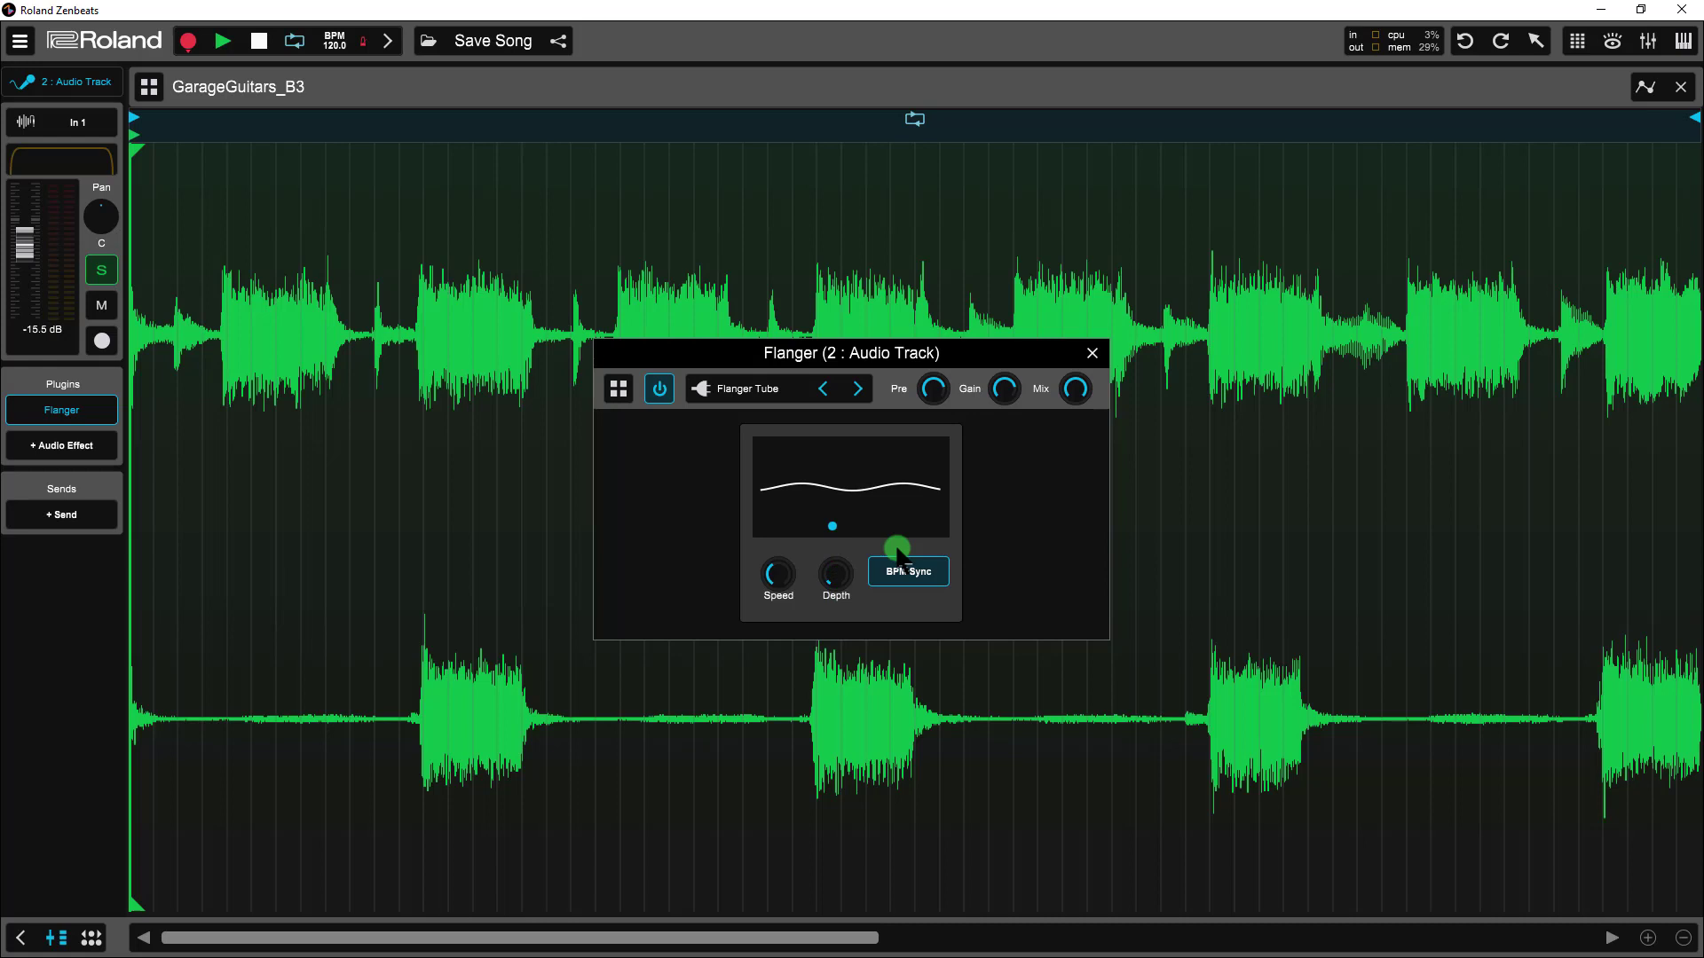
left_click(1092, 354)
Add a Flanger Depth automation lane over the GarageGuitars_B3 guitar clip
left_click(348, 523)
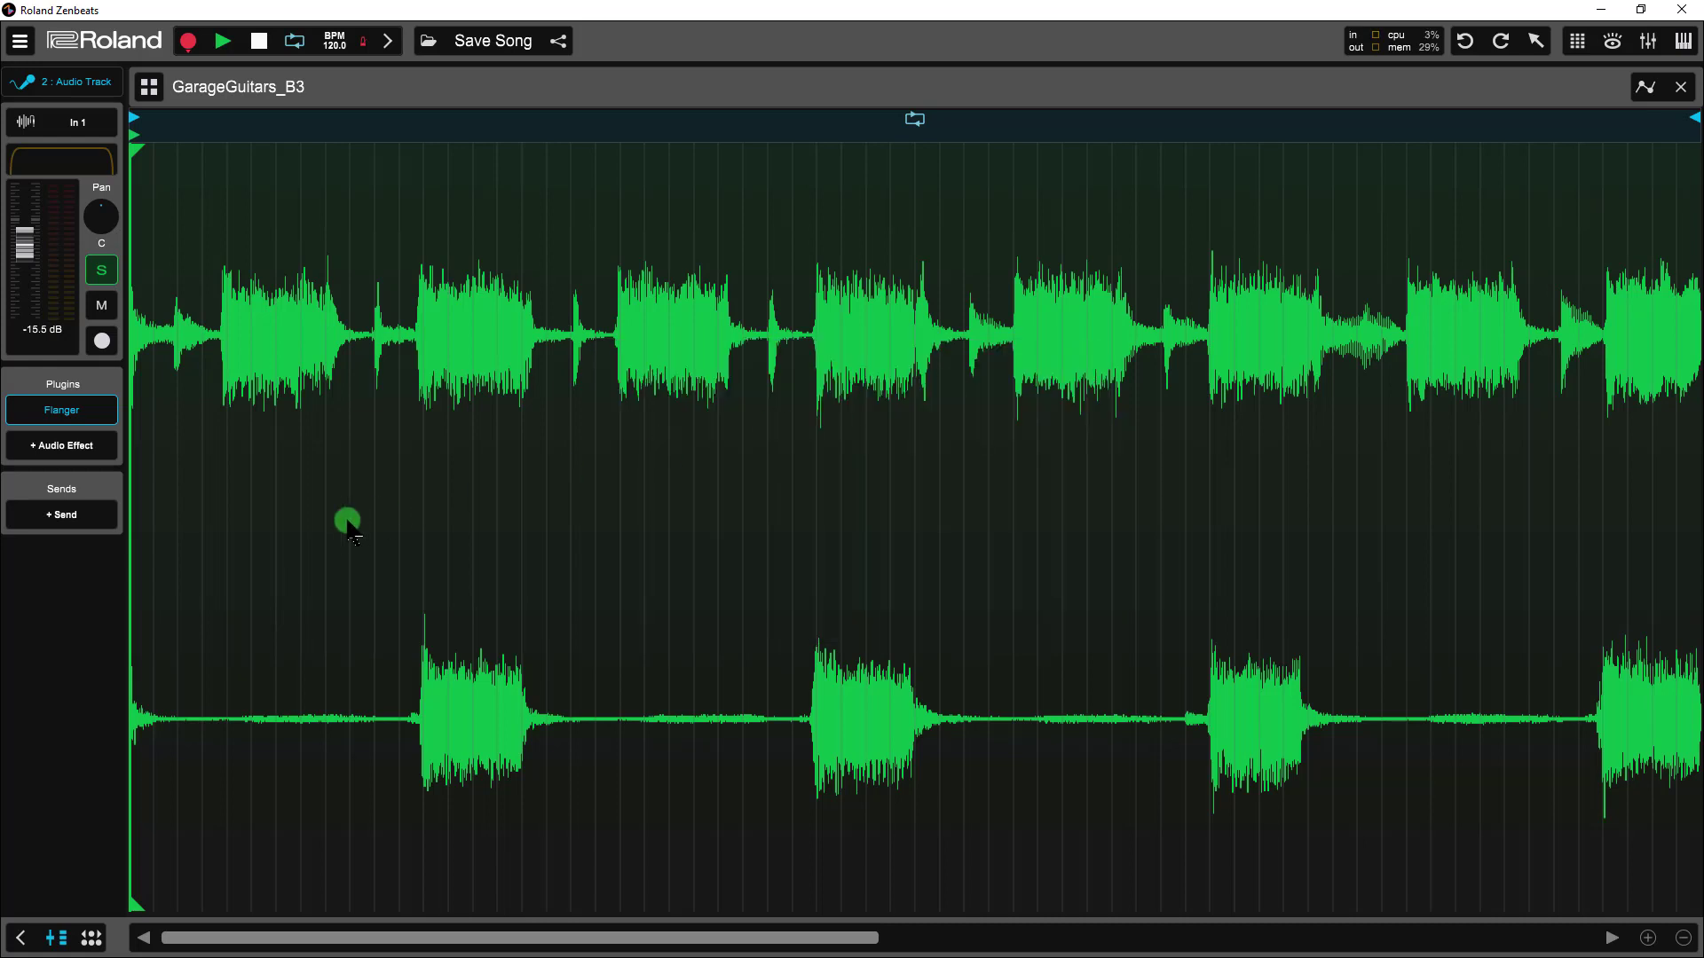
left_click(756, 432)
left_click(1646, 86)
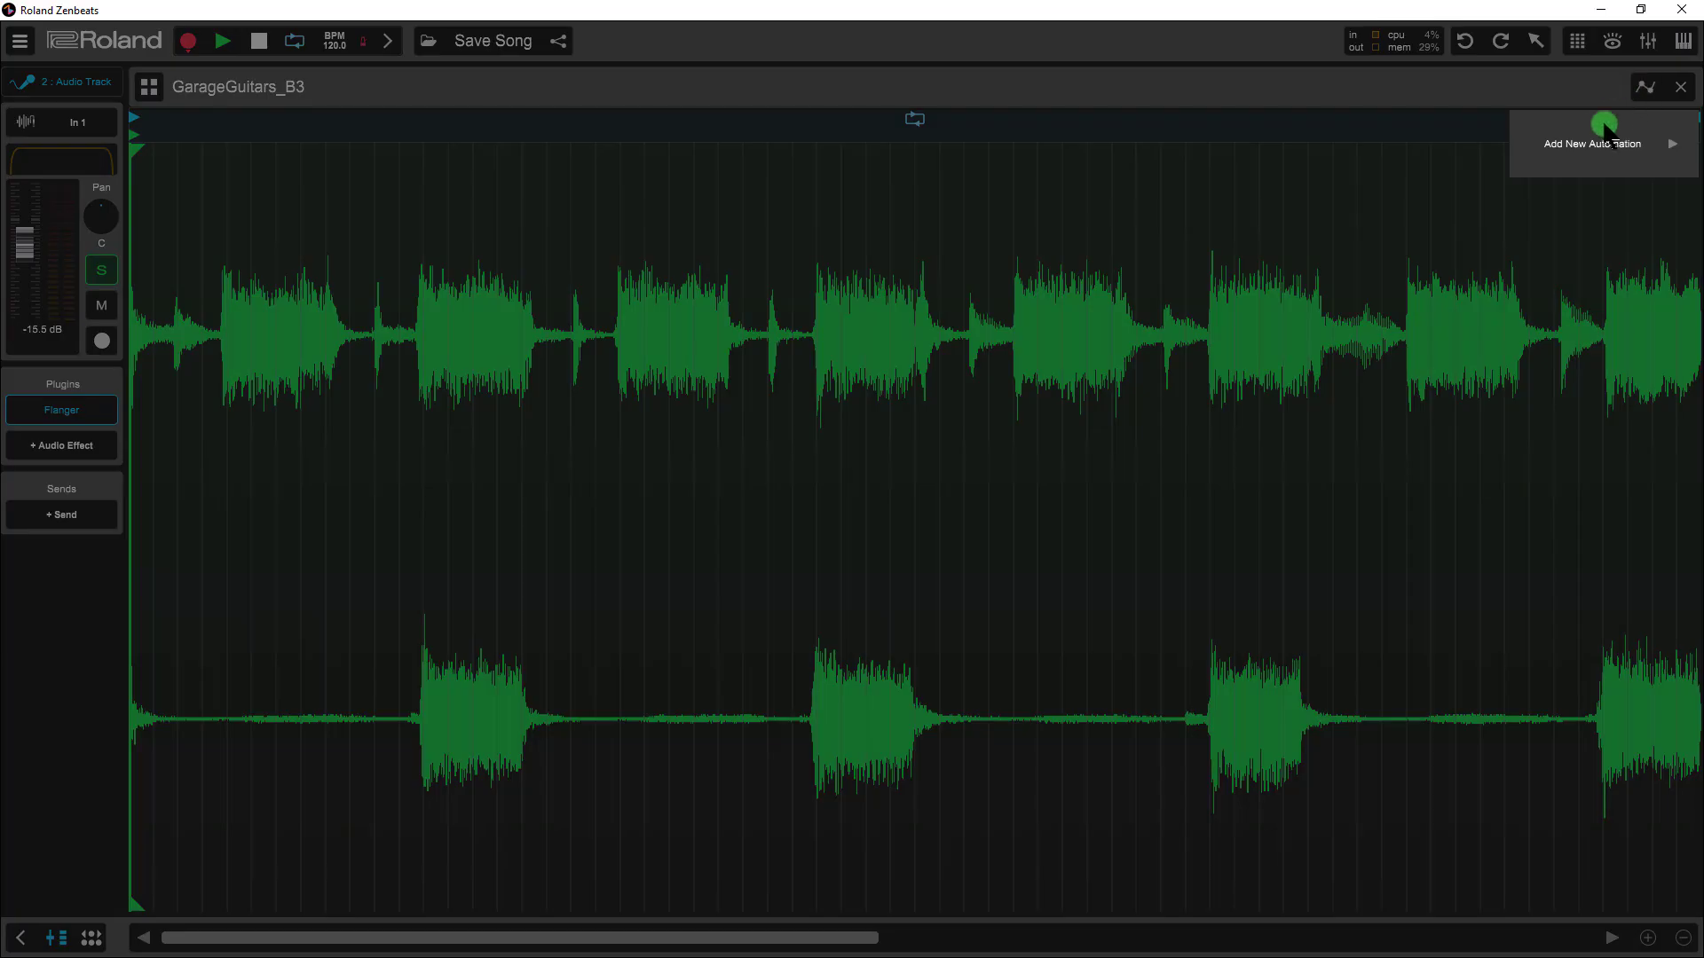
left_click(1608, 128)
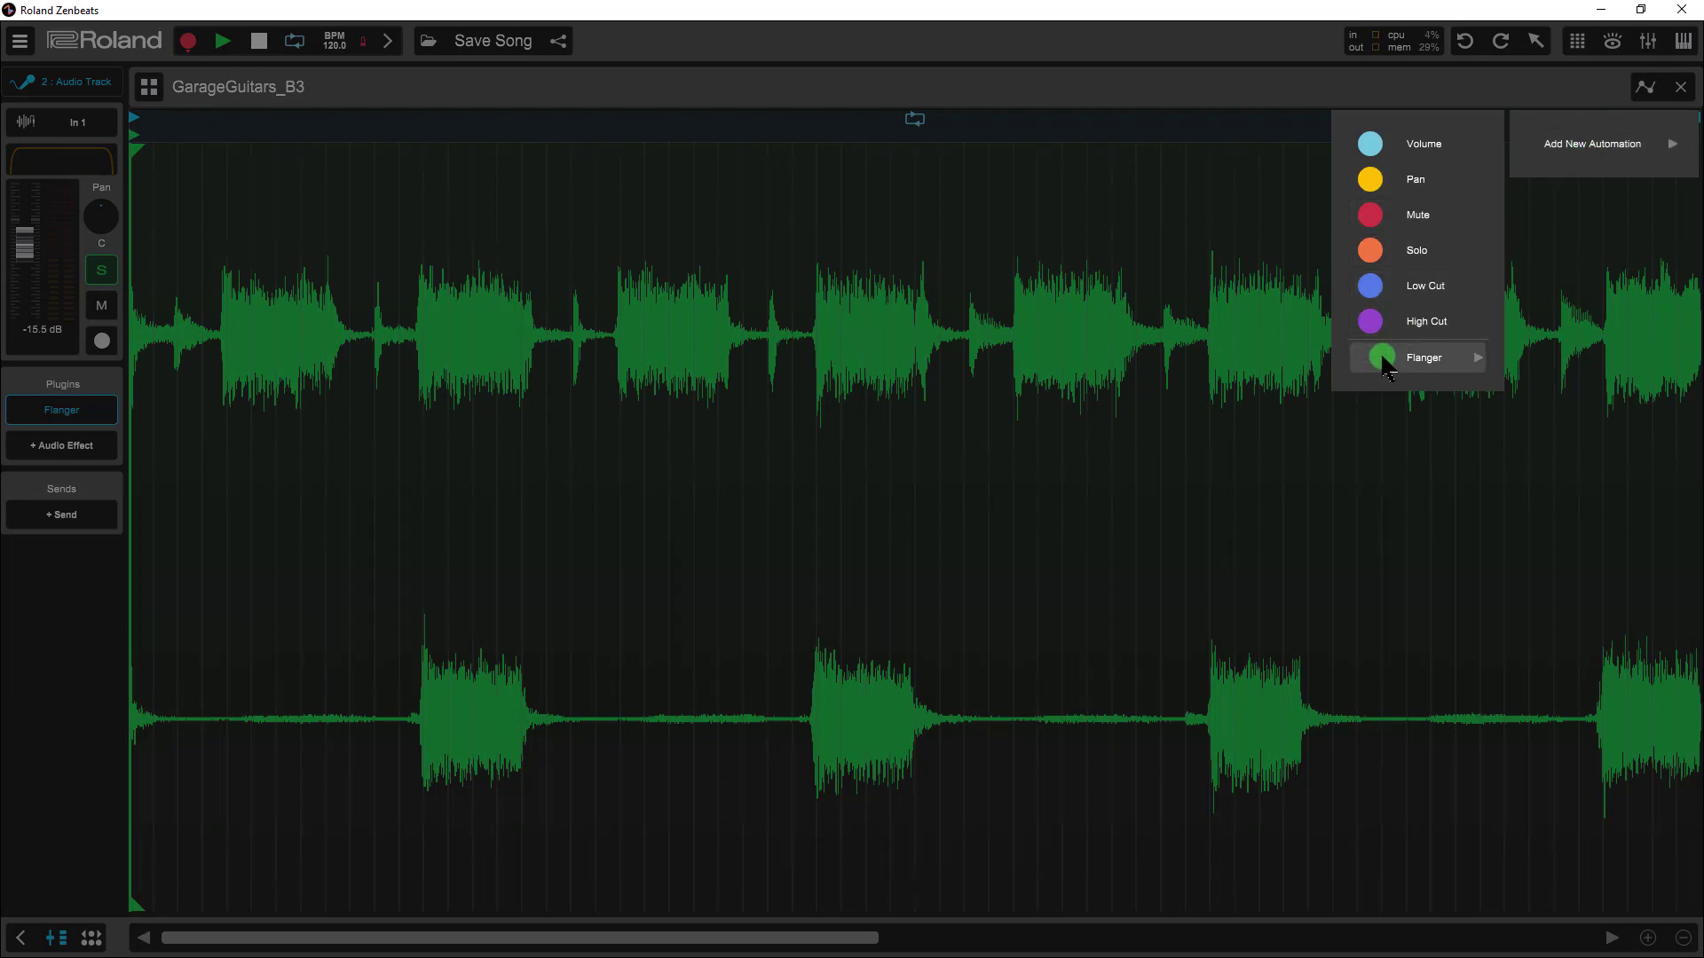
left_click(1387, 363)
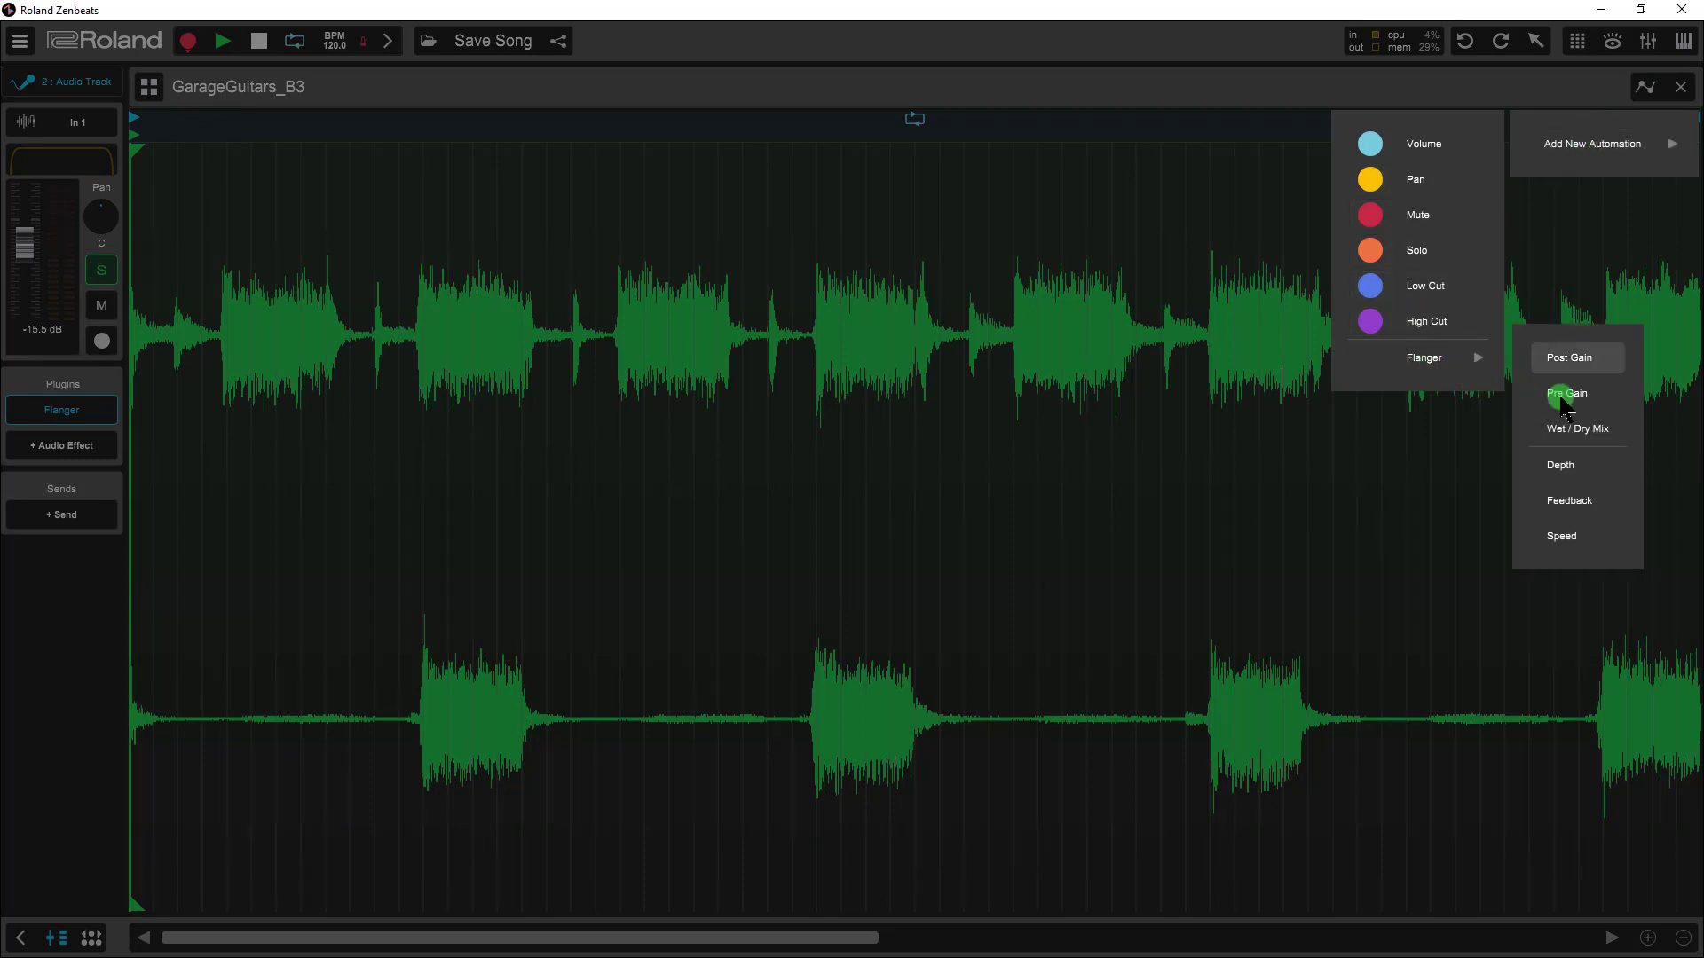
left_click(1559, 466)
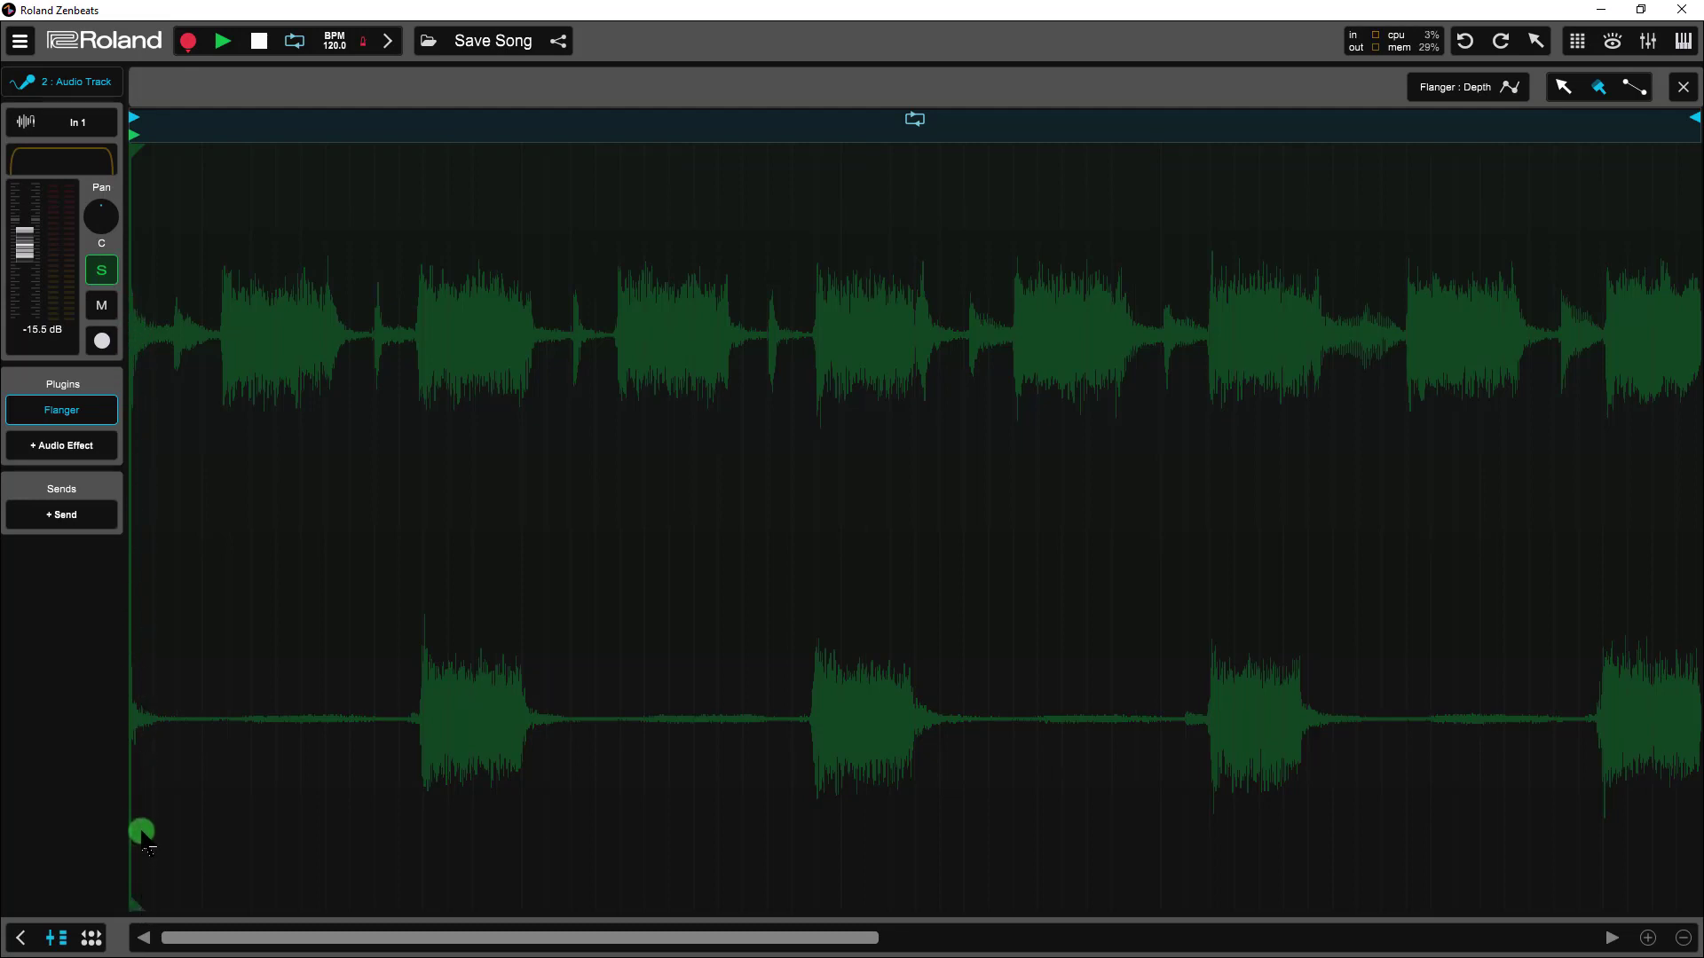
Draw a rising-and-falling Flanger Depth curve across the clip, play it back, and exit the editor
mouse_move(140, 834)
left_mouse_down()
mouse_move(271, 576)
mouse_move(327, 559)
mouse_move(398, 638)
mouse_move(399, 762)
mouse_move(463, 823)
mouse_move(618, 733)
mouse_move(684, 534)
mouse_move(770, 468)
mouse_move(907, 659)
mouse_move(962, 772)
mouse_move(1048, 764)
mouse_move(1232, 452)
mouse_move(1356, 636)
mouse_move(1392, 726)
mouse_move(1561, 549)
mouse_move(1636, 513)
mouse_move(1696, 531)
left_mouse_up()
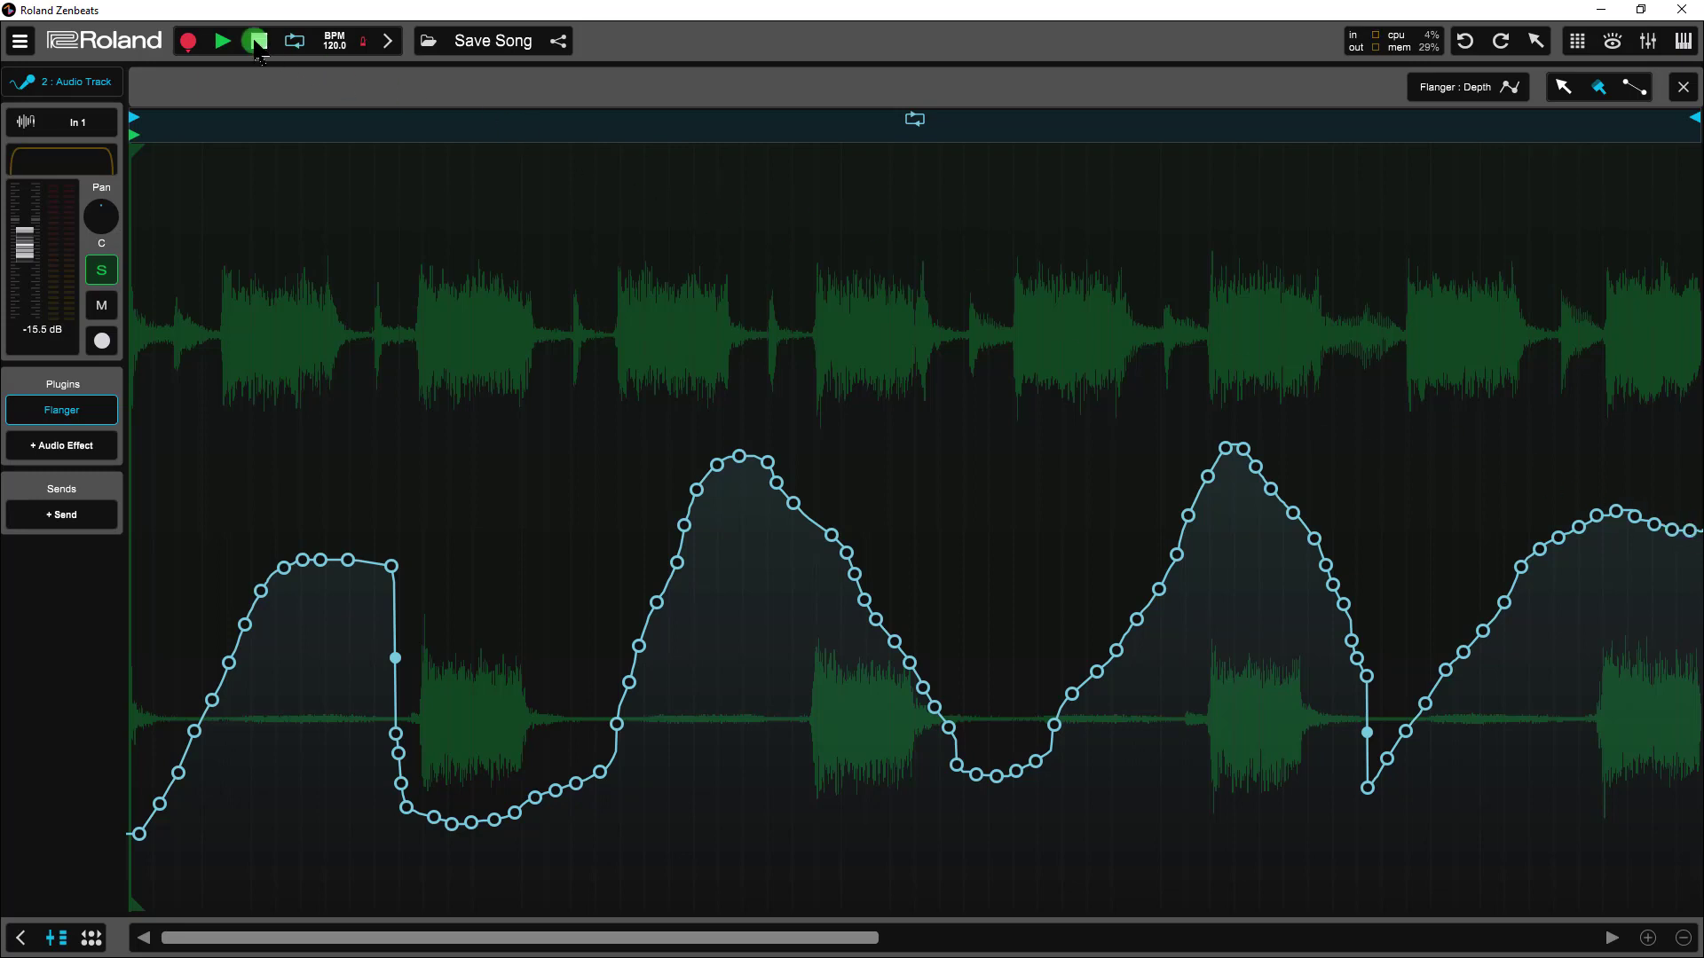
left_click(222, 42)
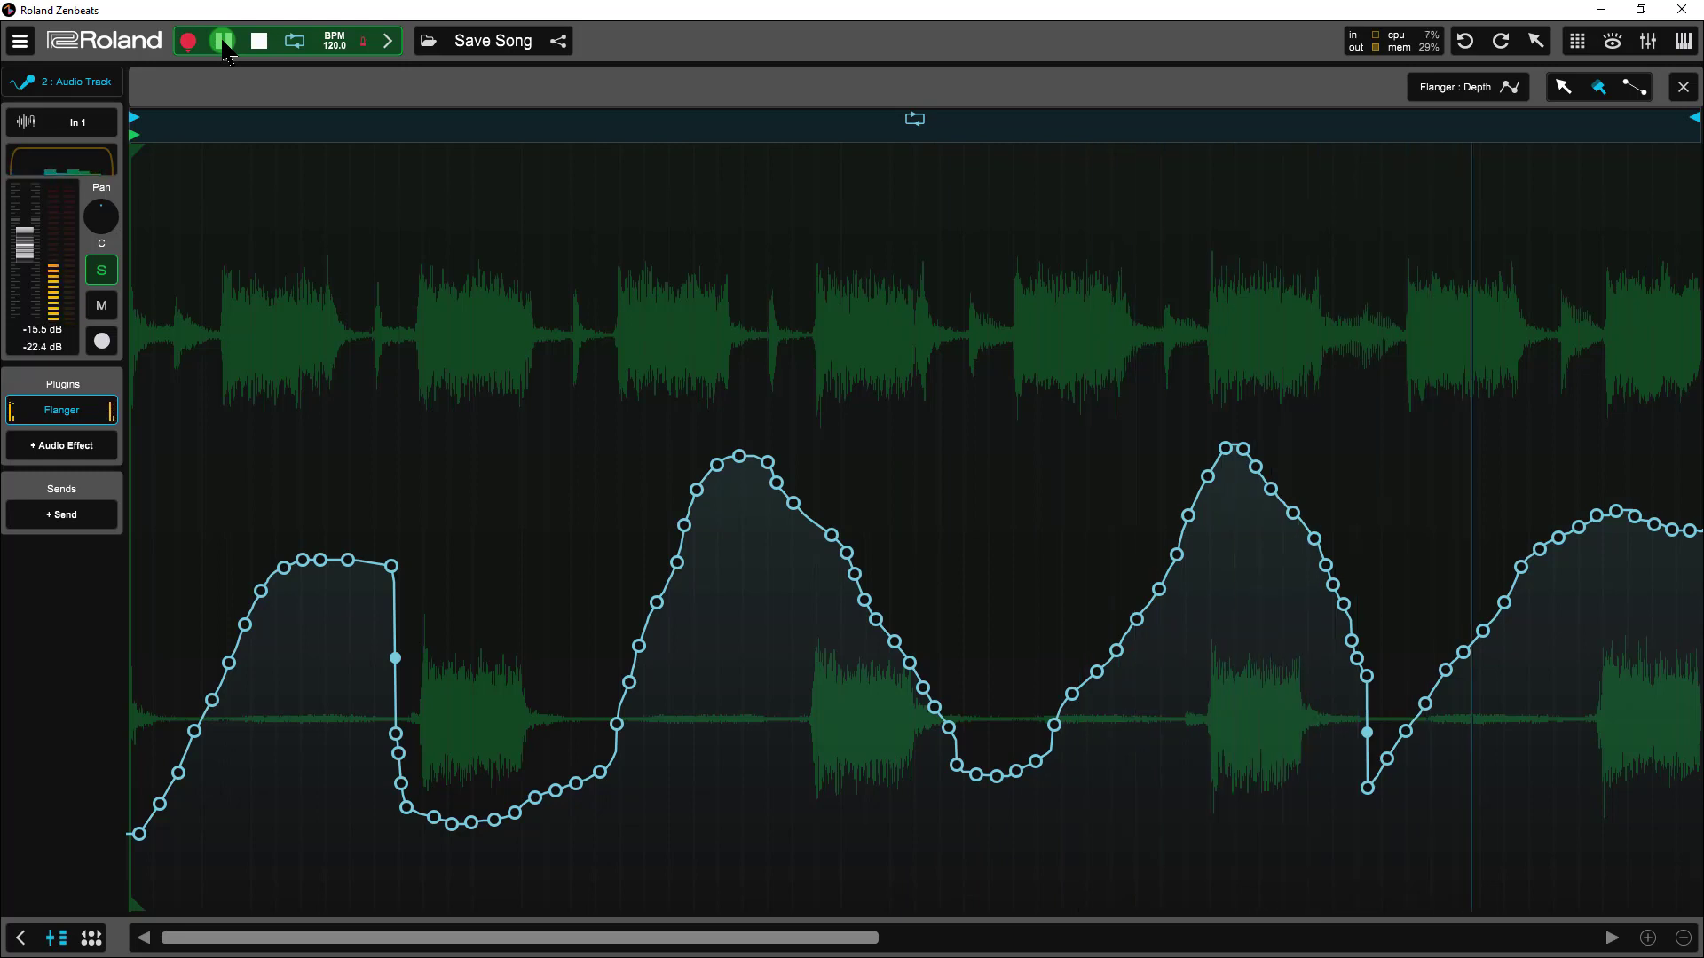
left_click(226, 49)
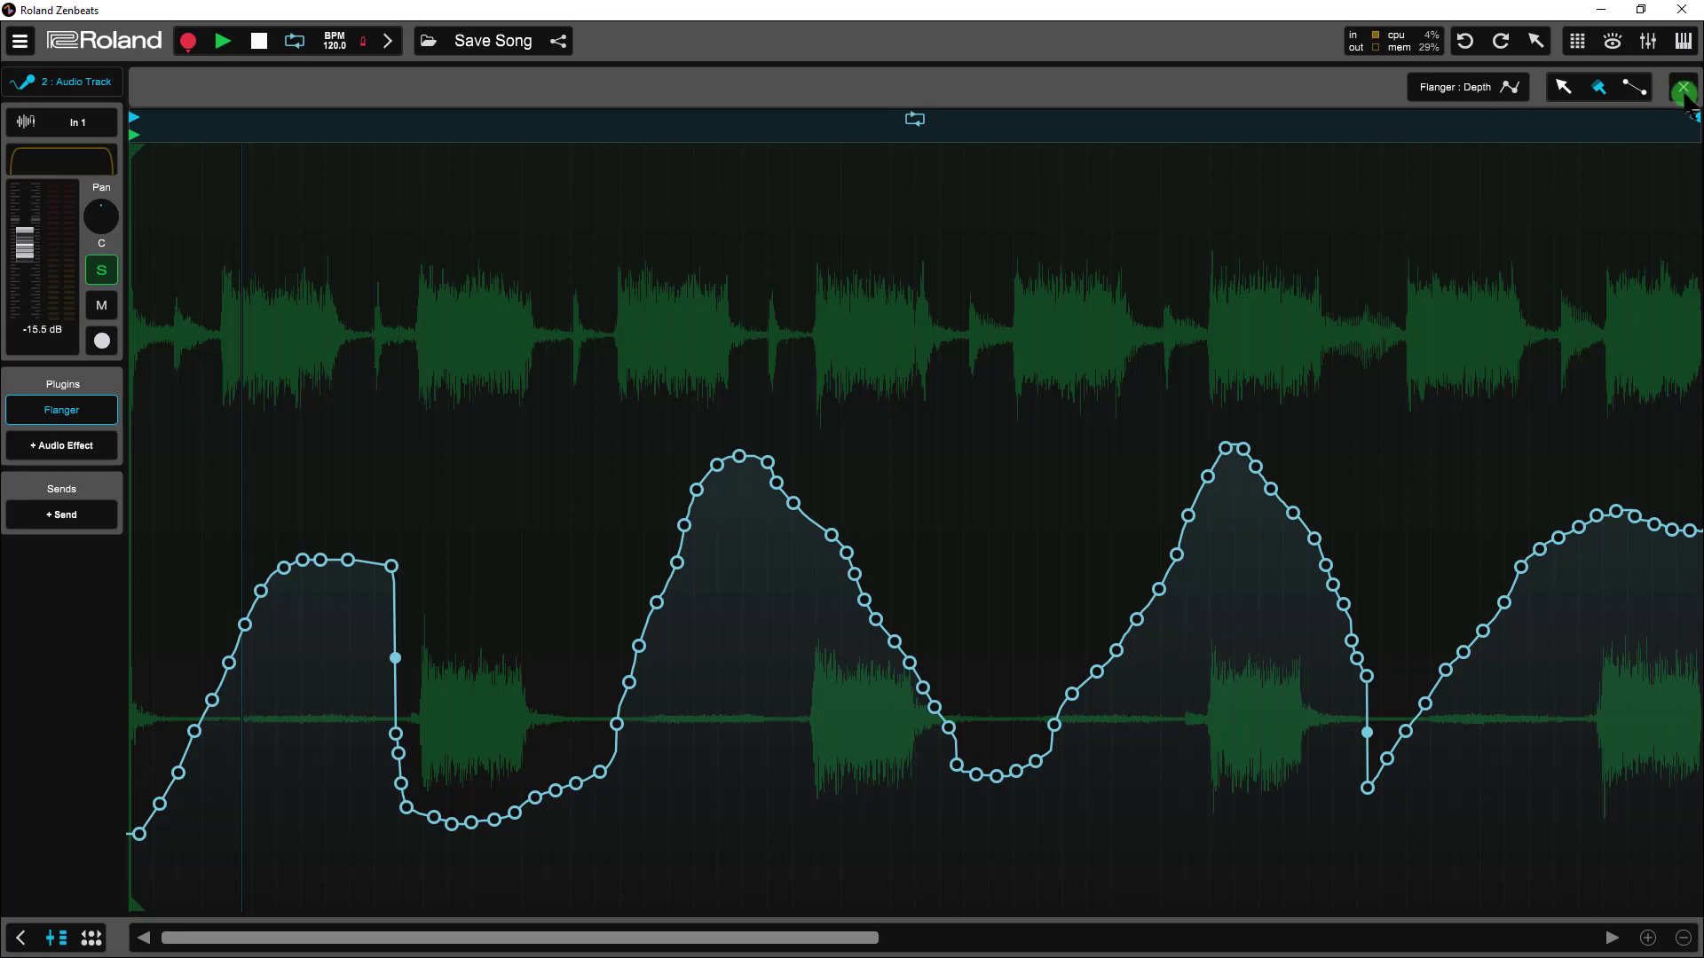
left_click(1684, 88)
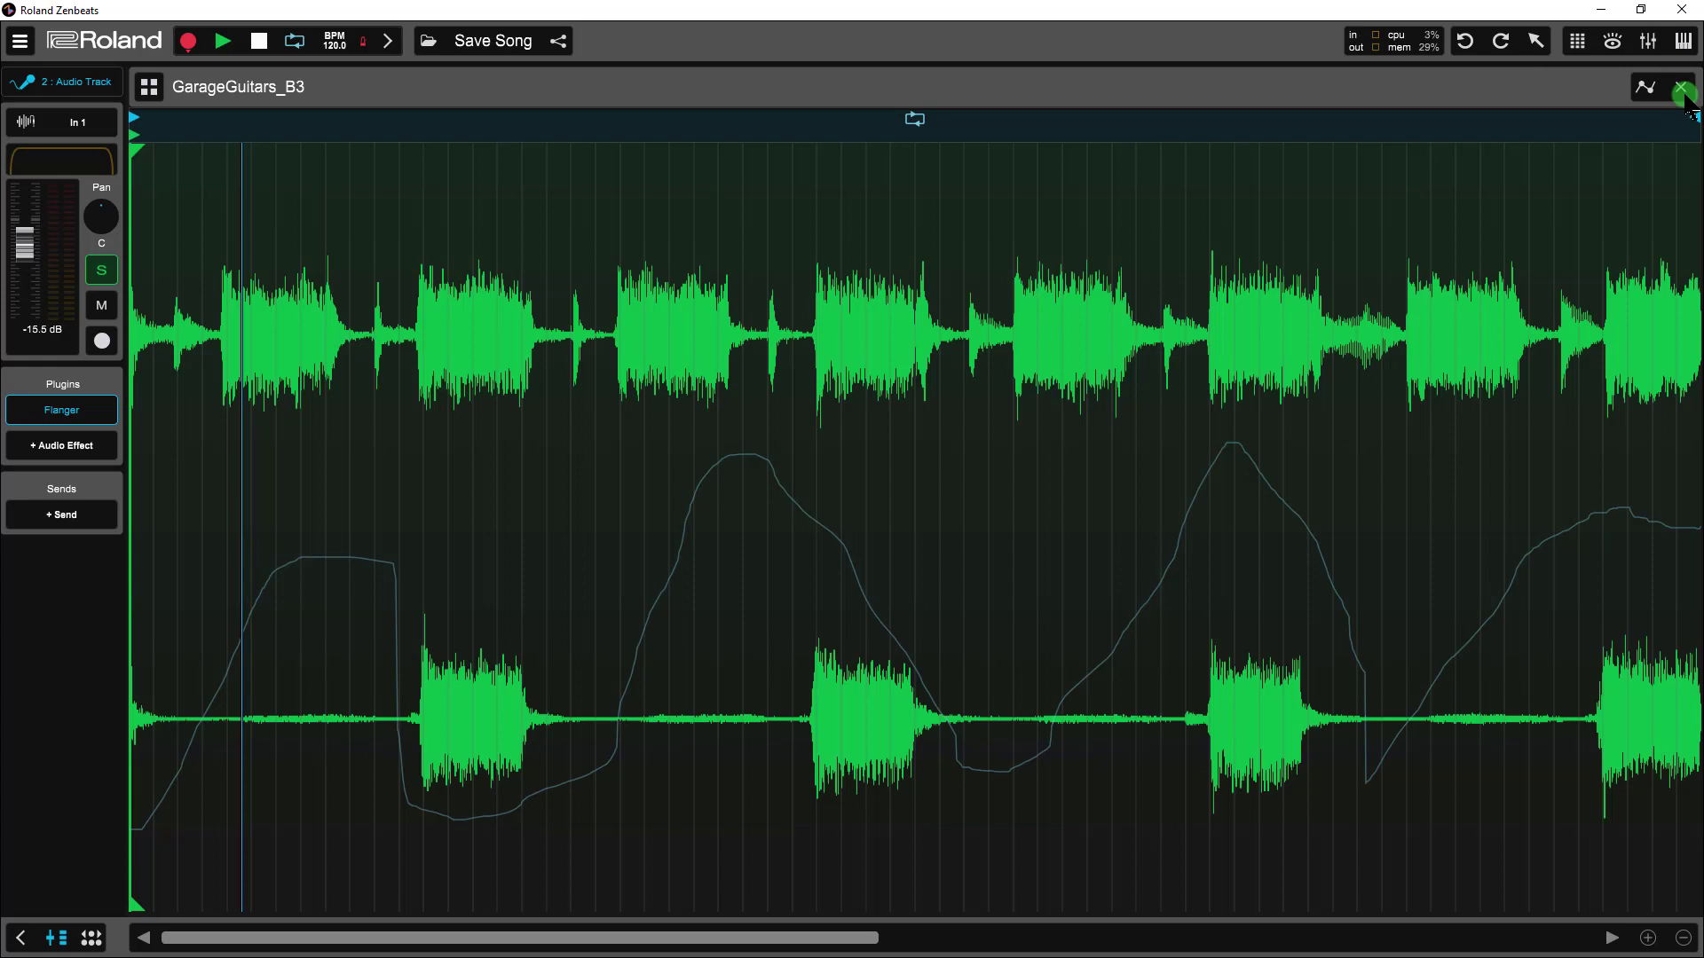
left_click(75, 412)
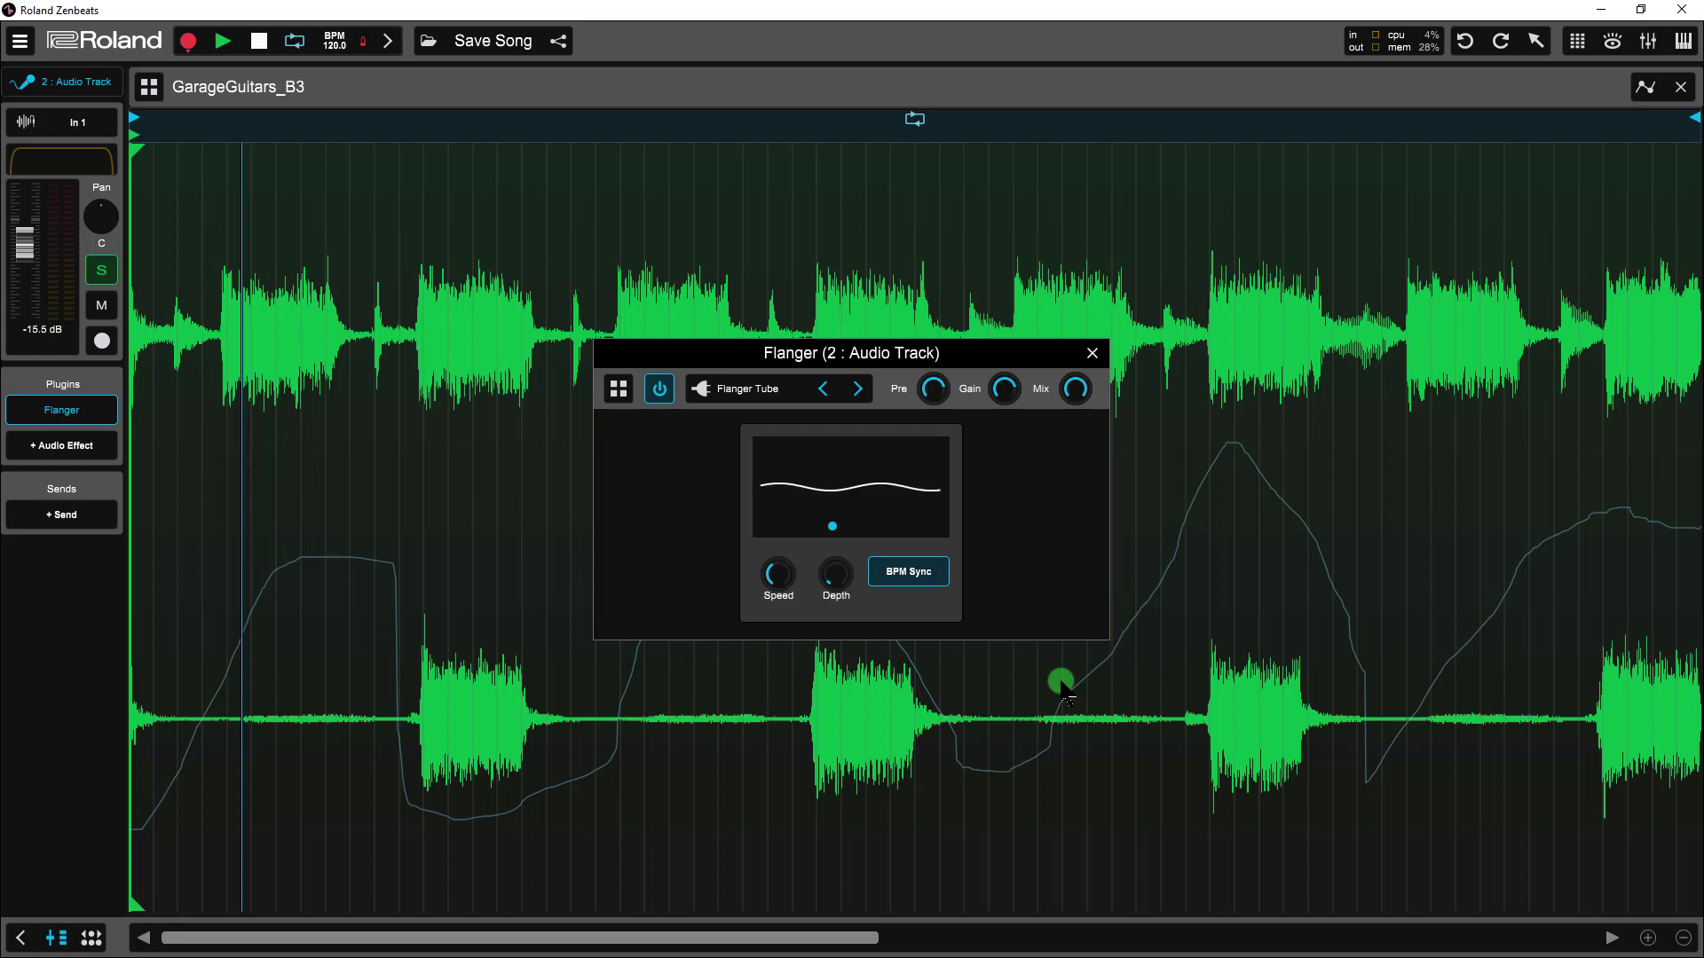
left_click(259, 42)
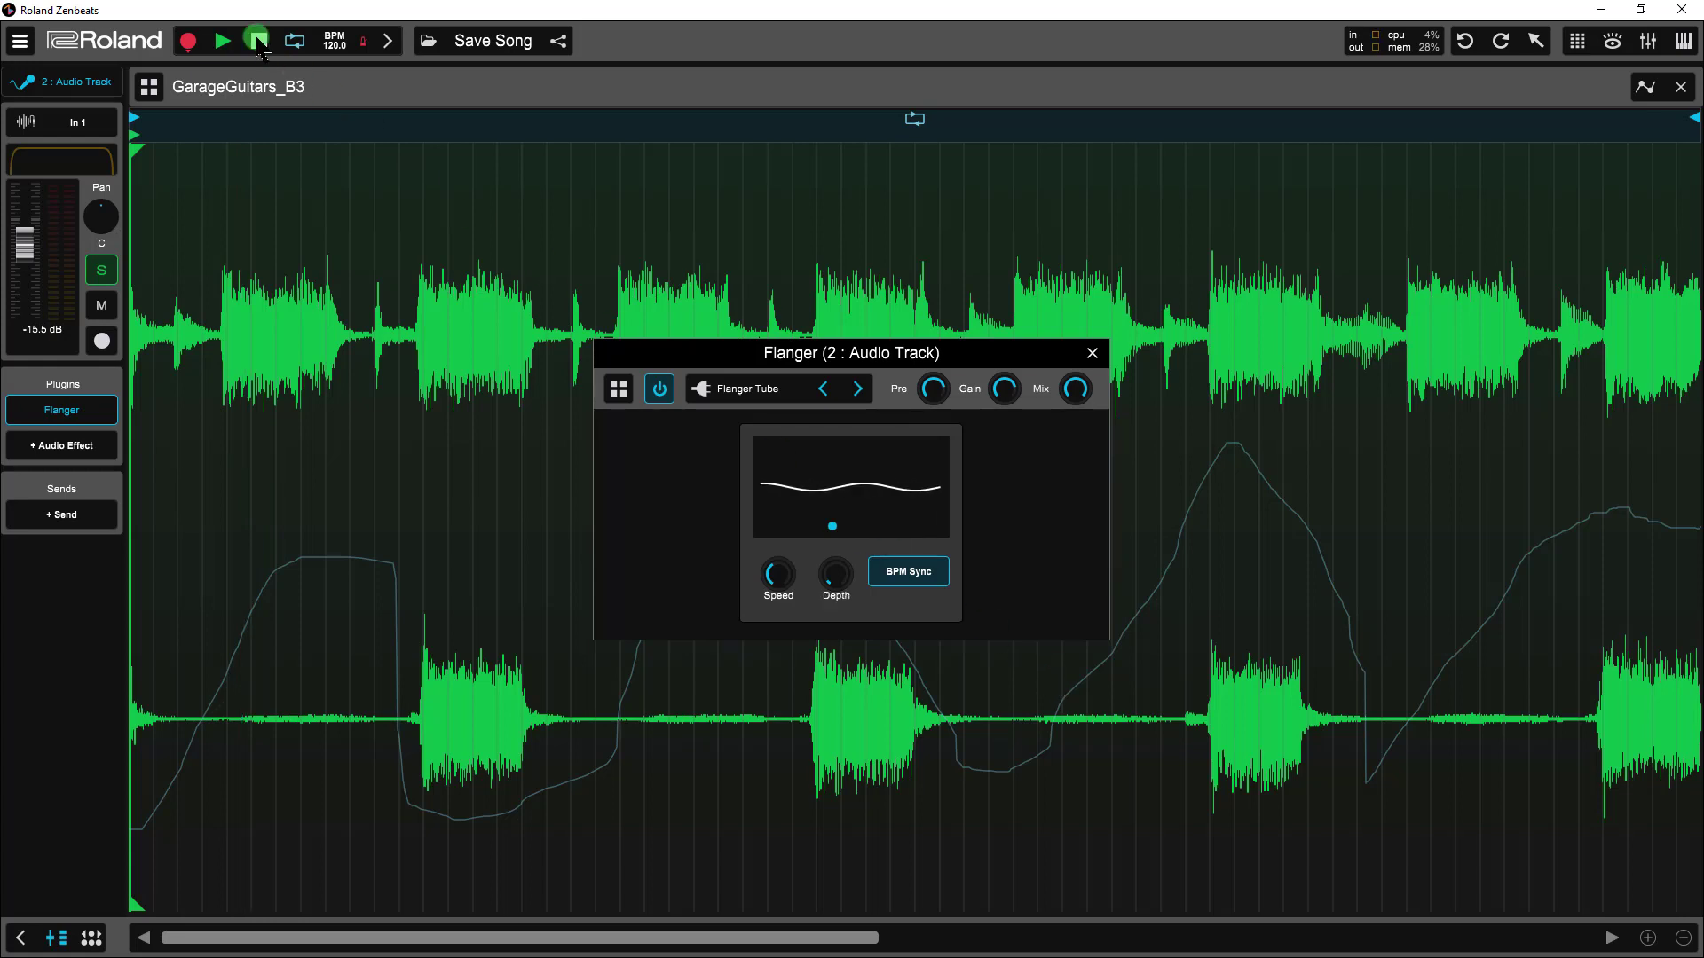
left_click(223, 41)
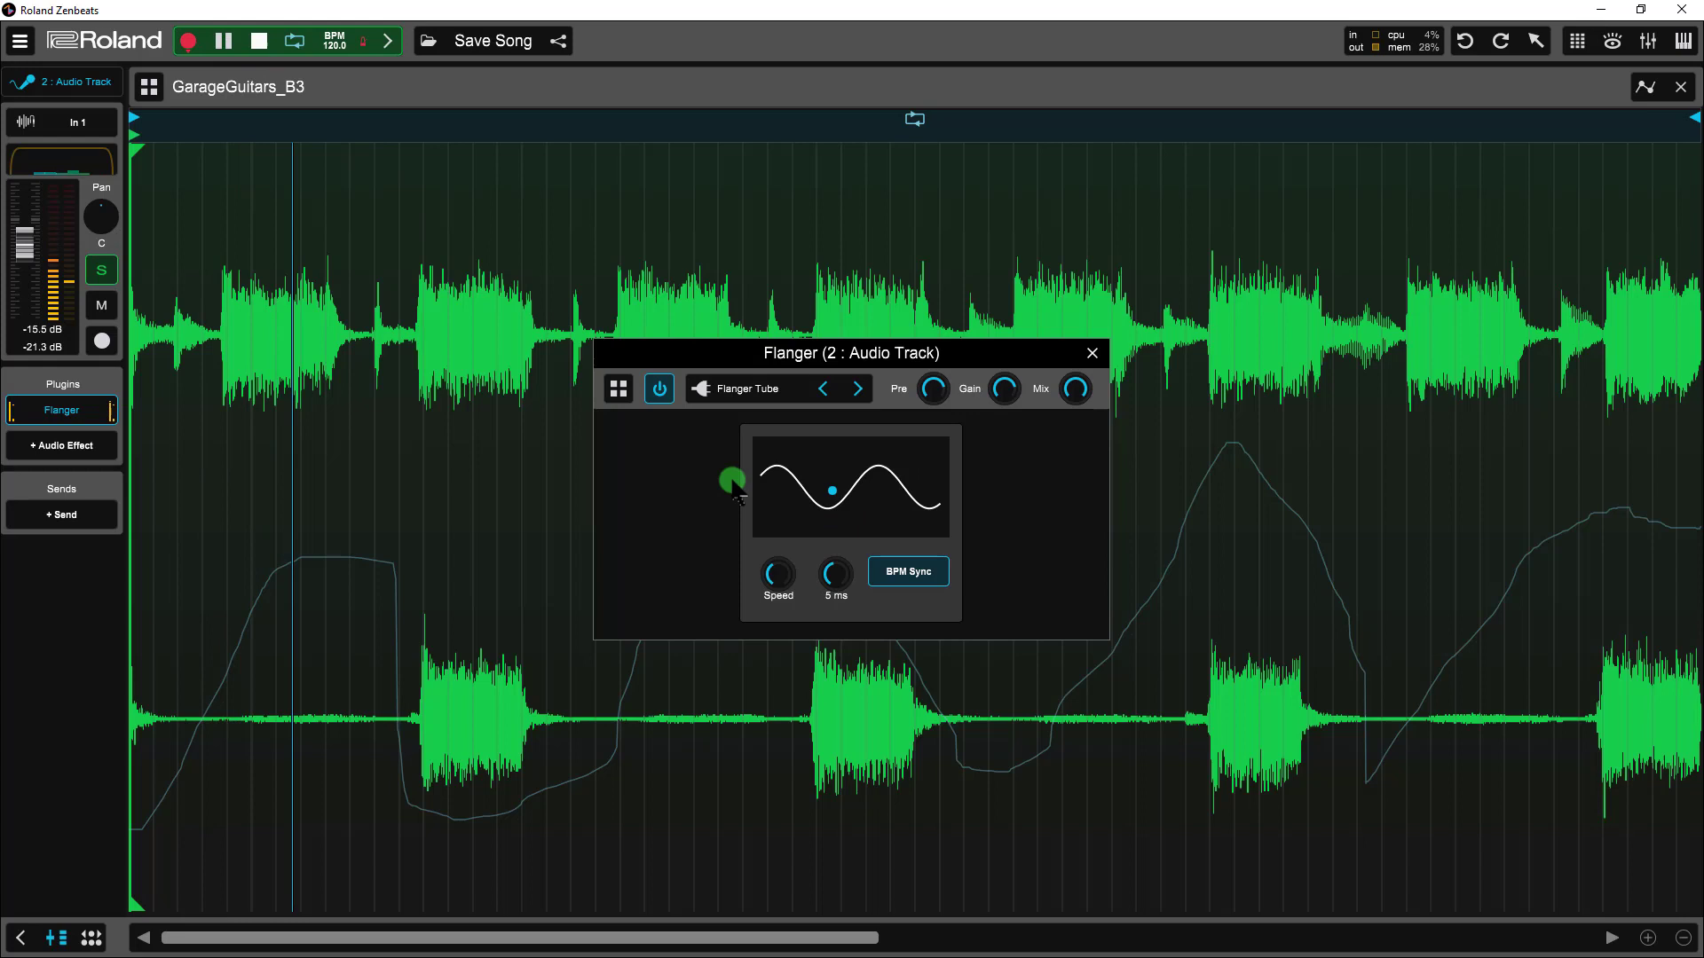
left_click_drag(836, 575, 857, 594)
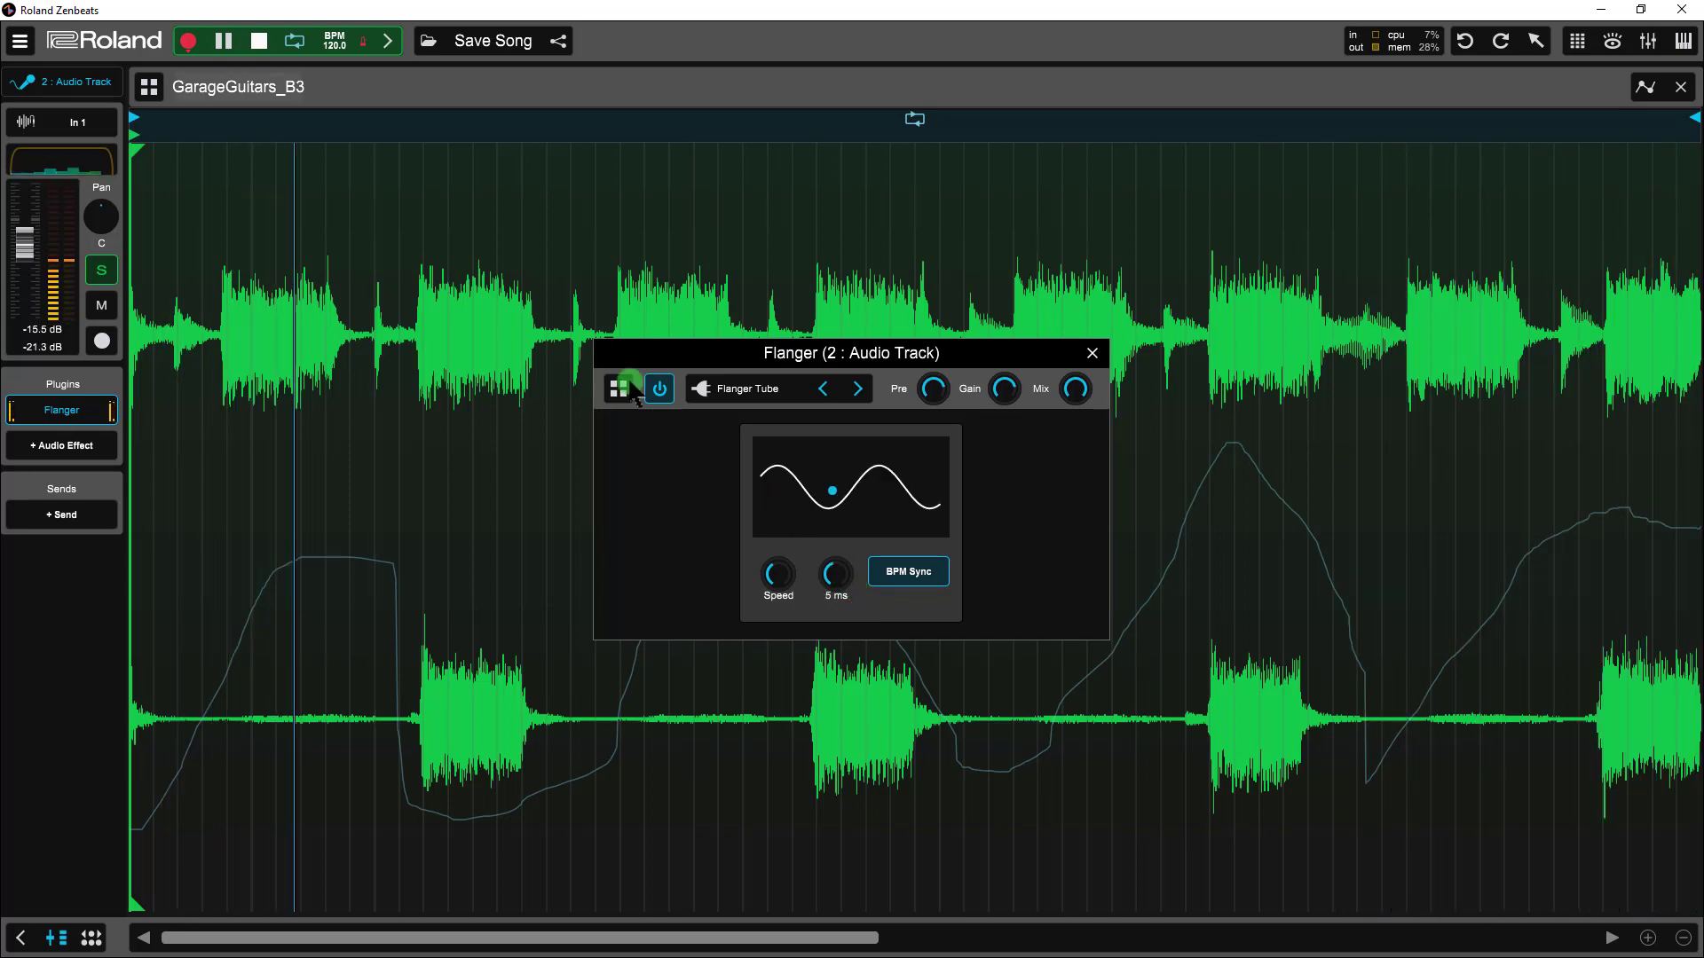
left_click(259, 42)
left_click(609, 551)
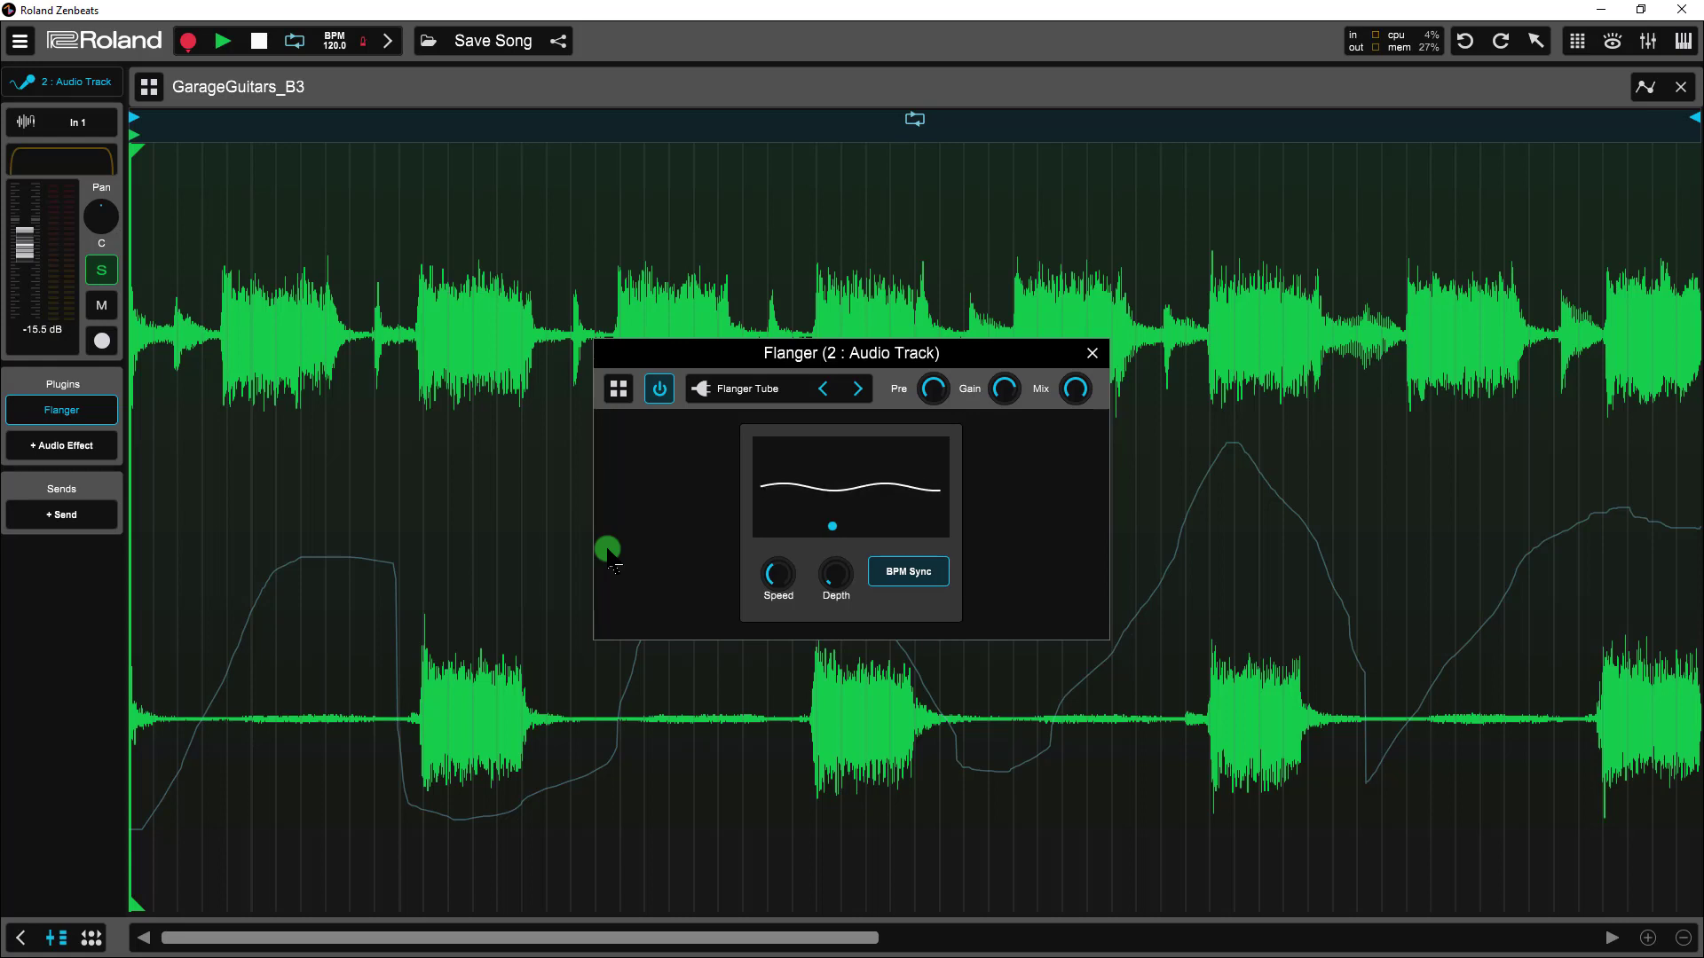
left_click(1092, 353)
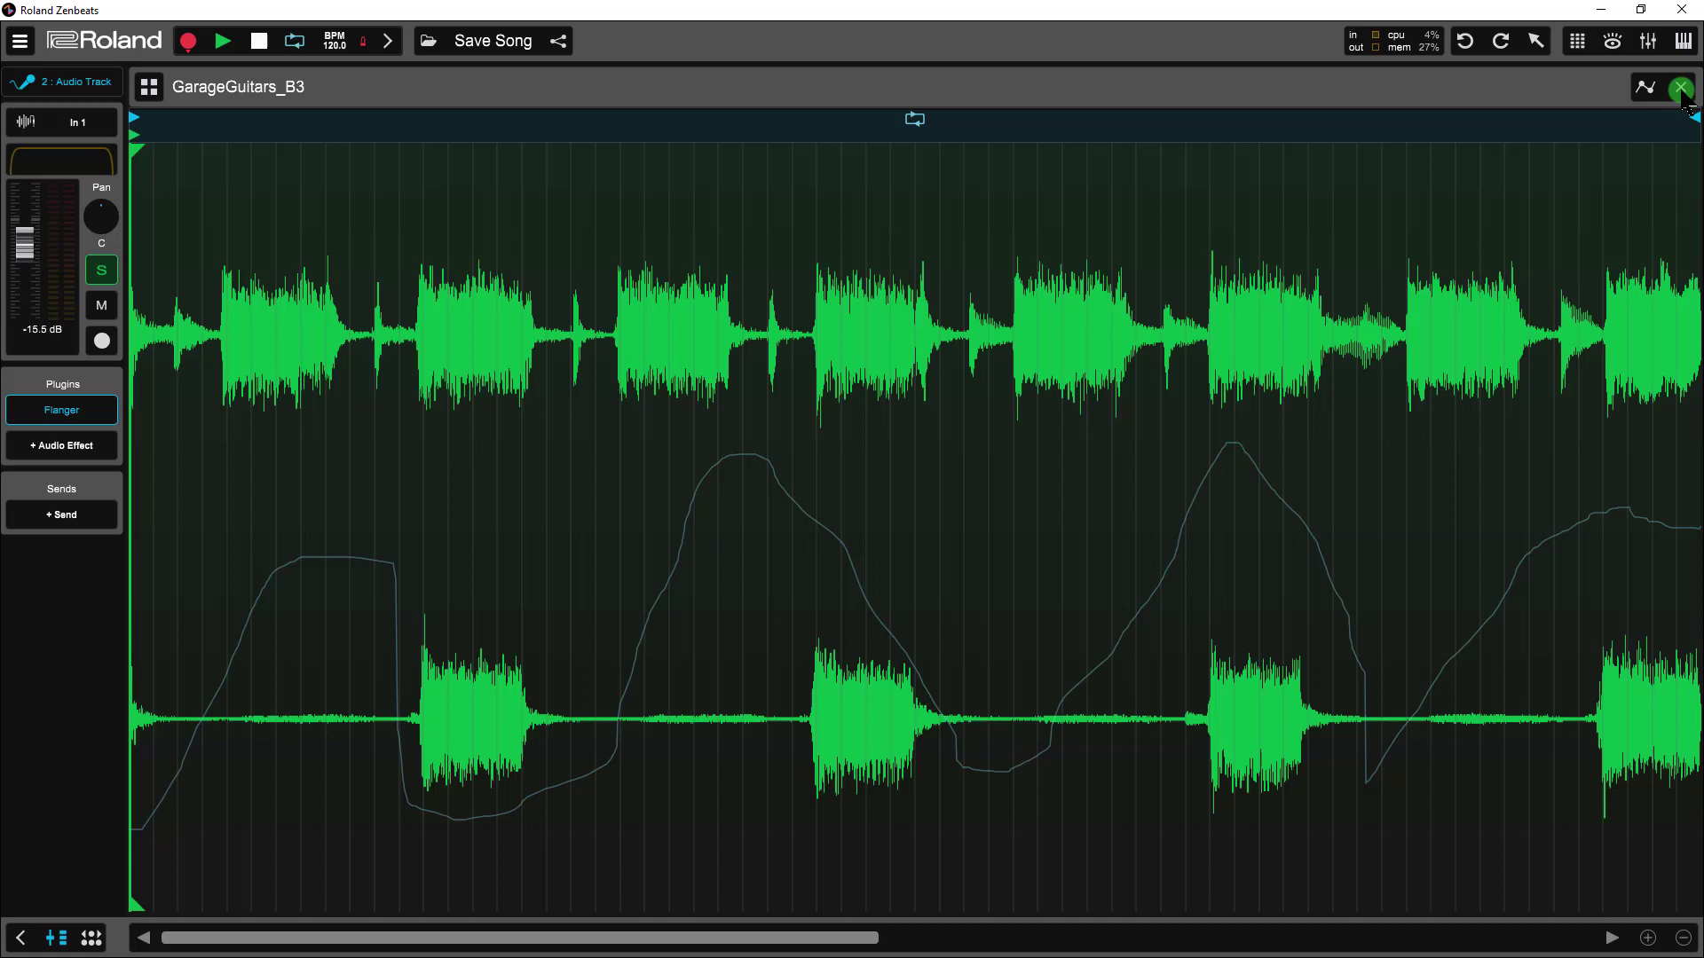
Back in the arrangement, unsolo the guitar track and play all three tracks together
left_click(1681, 88)
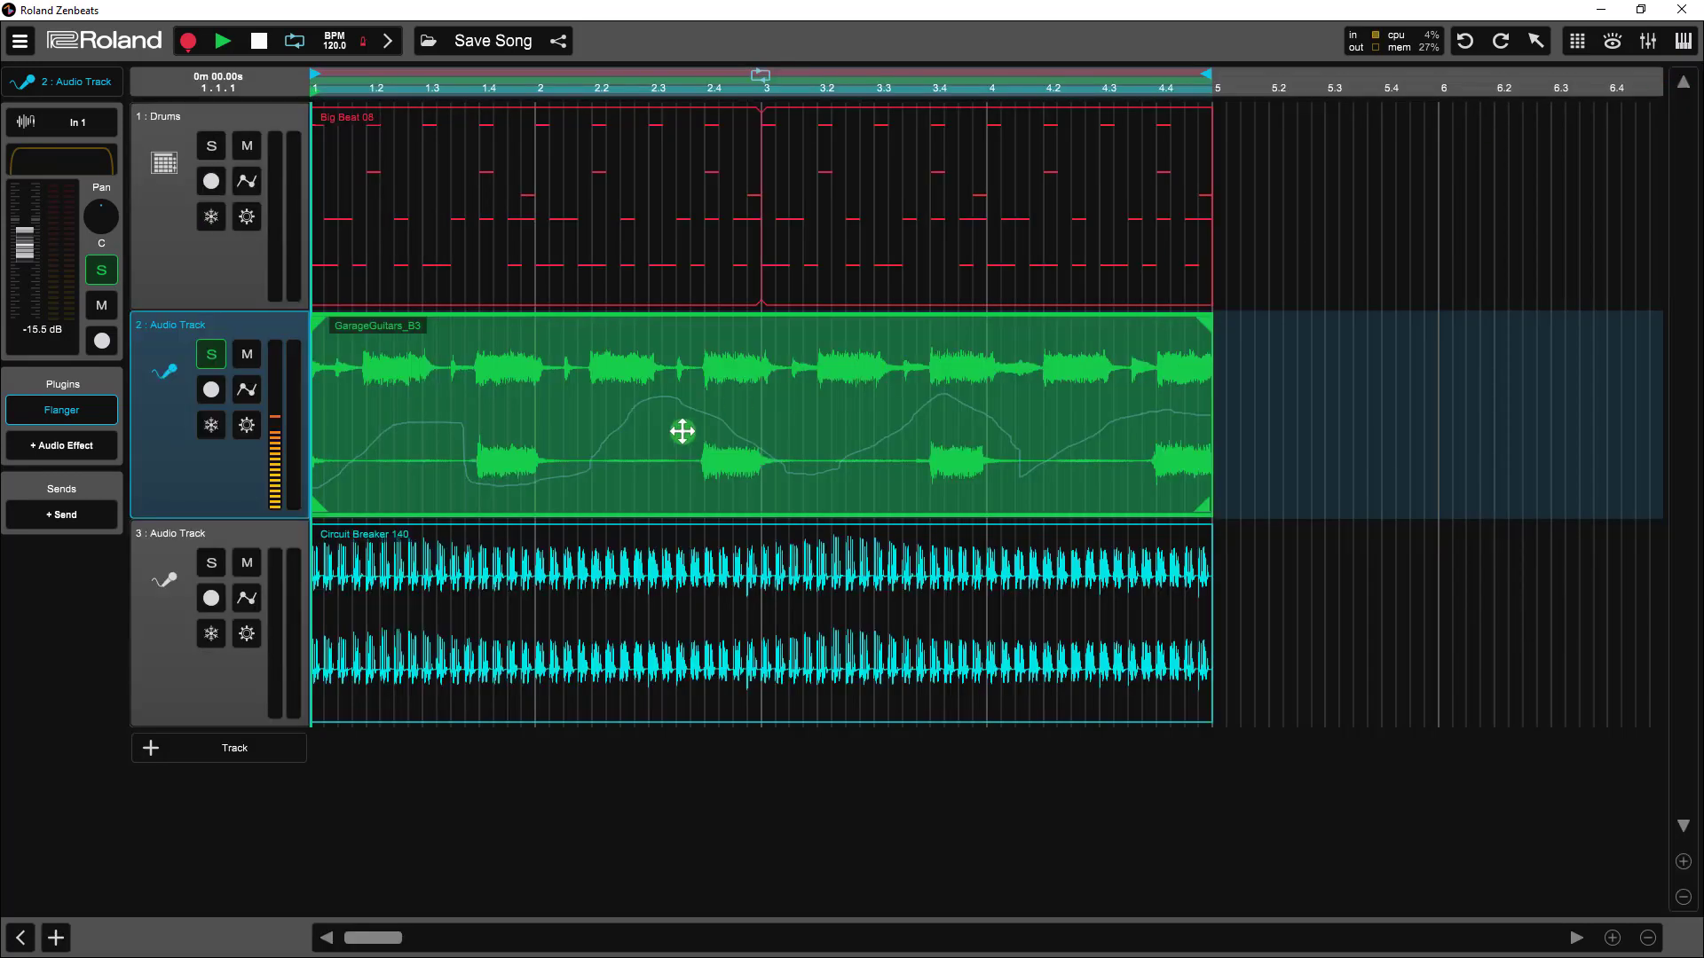
left_click(221, 364)
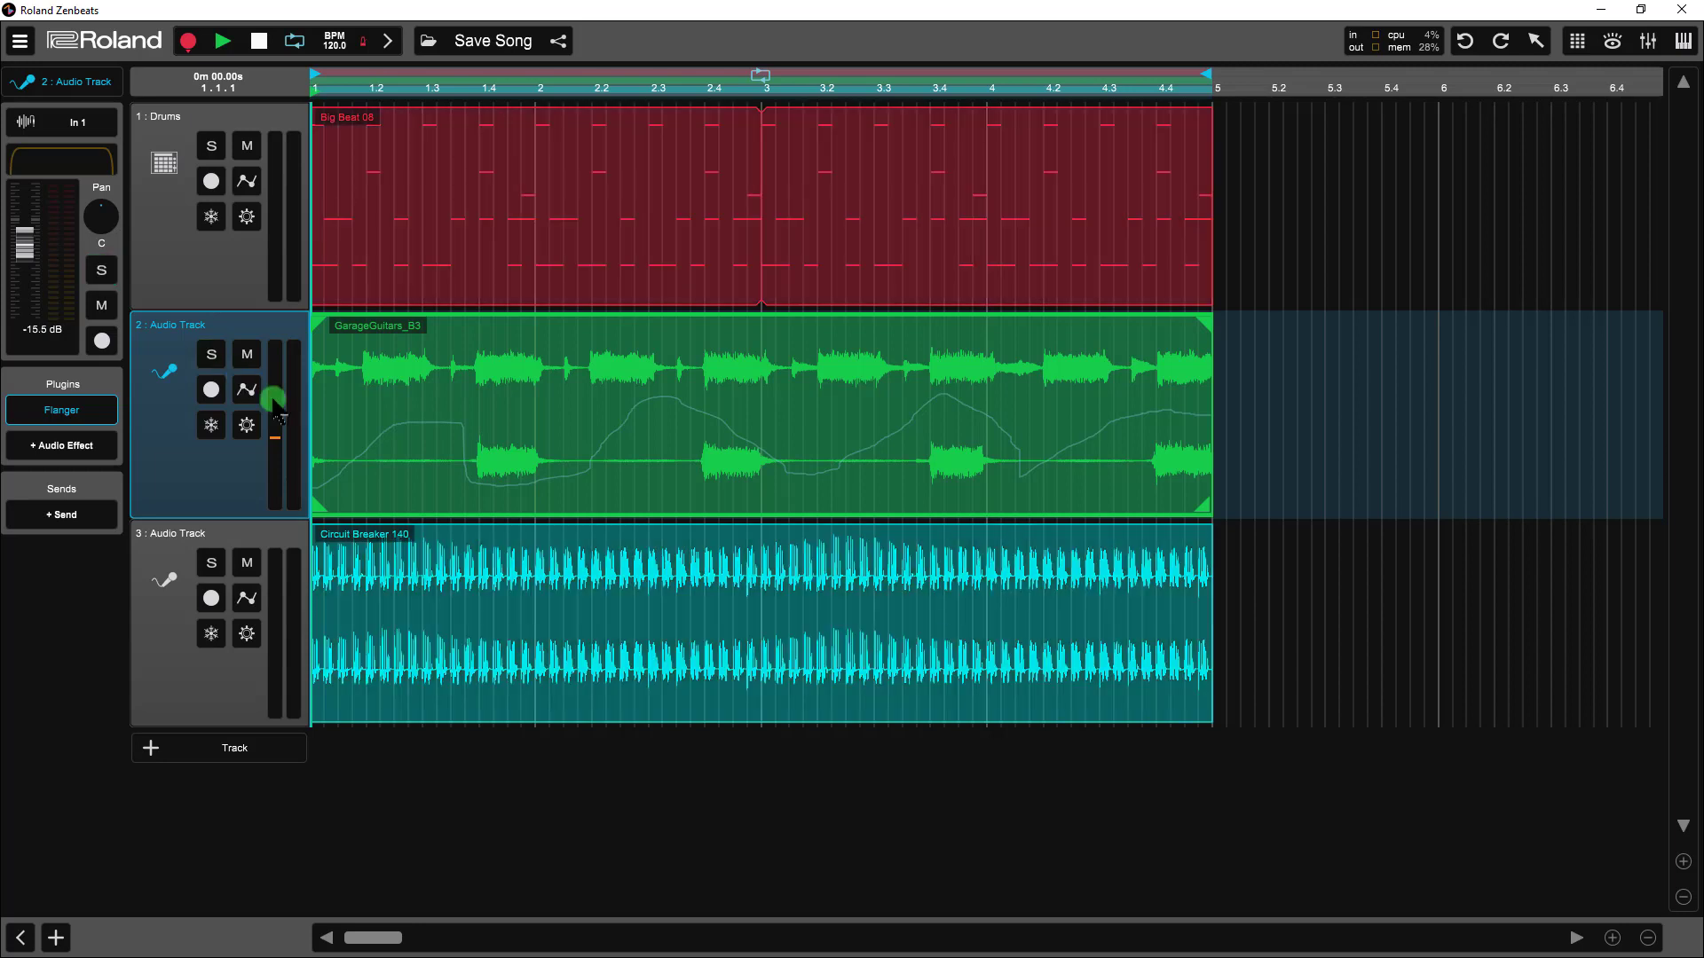
left_click(218, 42)
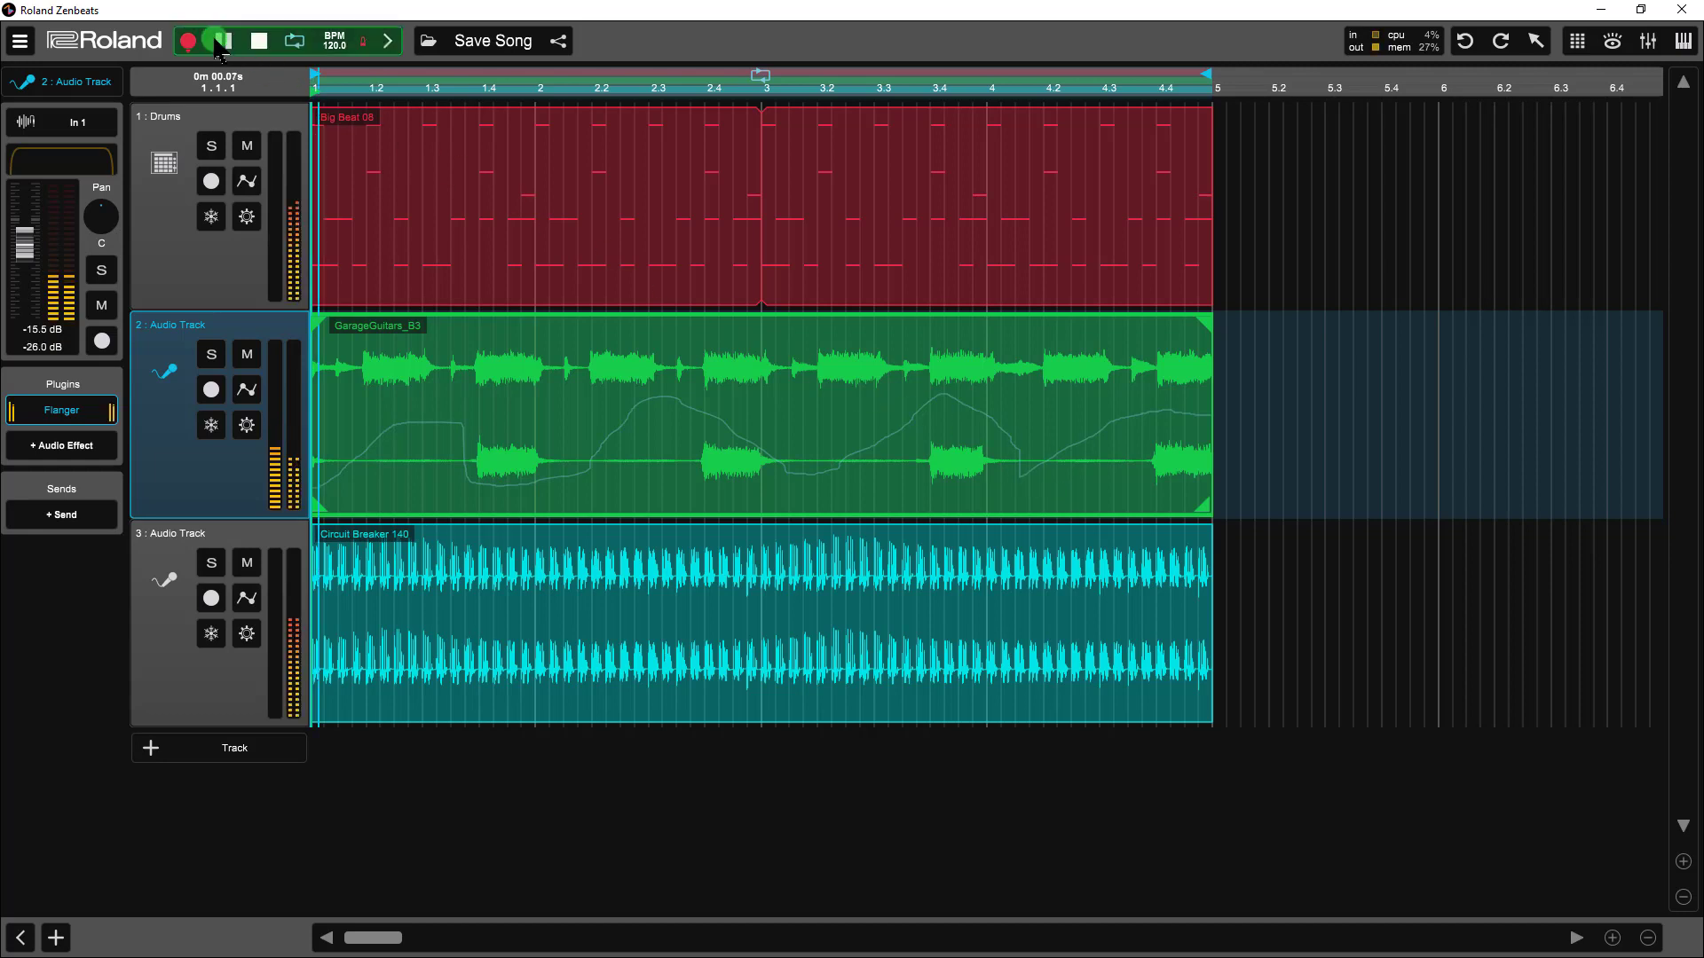
left_click(259, 44)
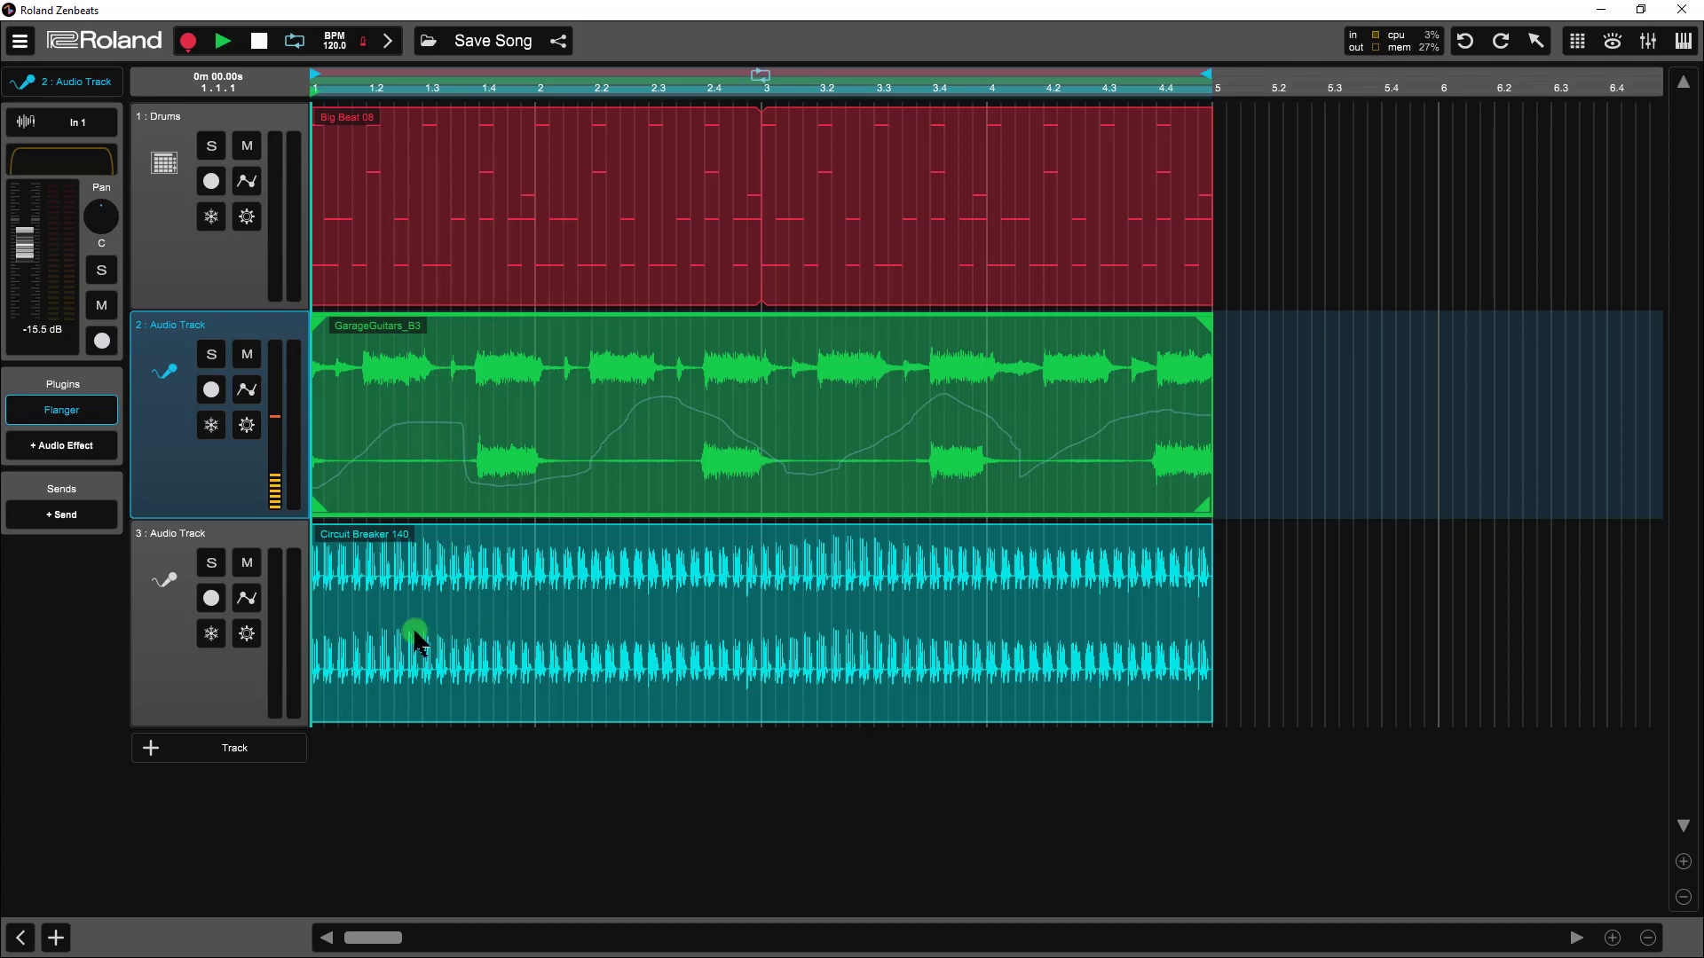
left_click(144, 630)
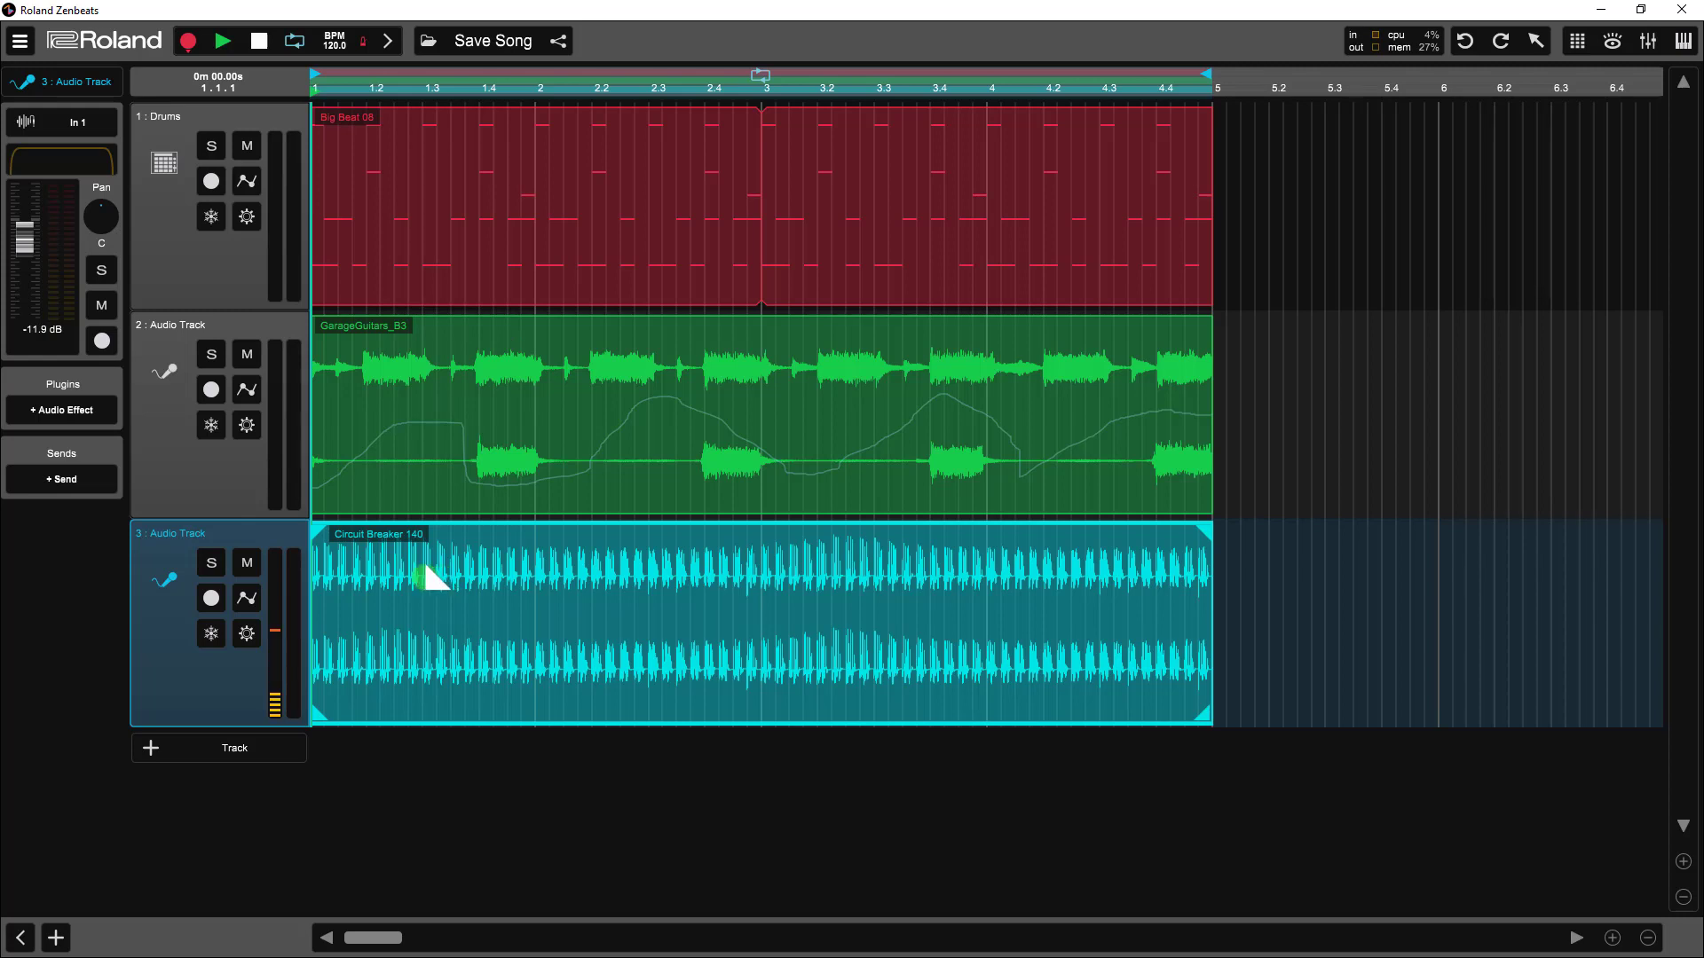
Add a Low Cut automation lane to the Circuit Breaker 140 track
left_click(247, 604)
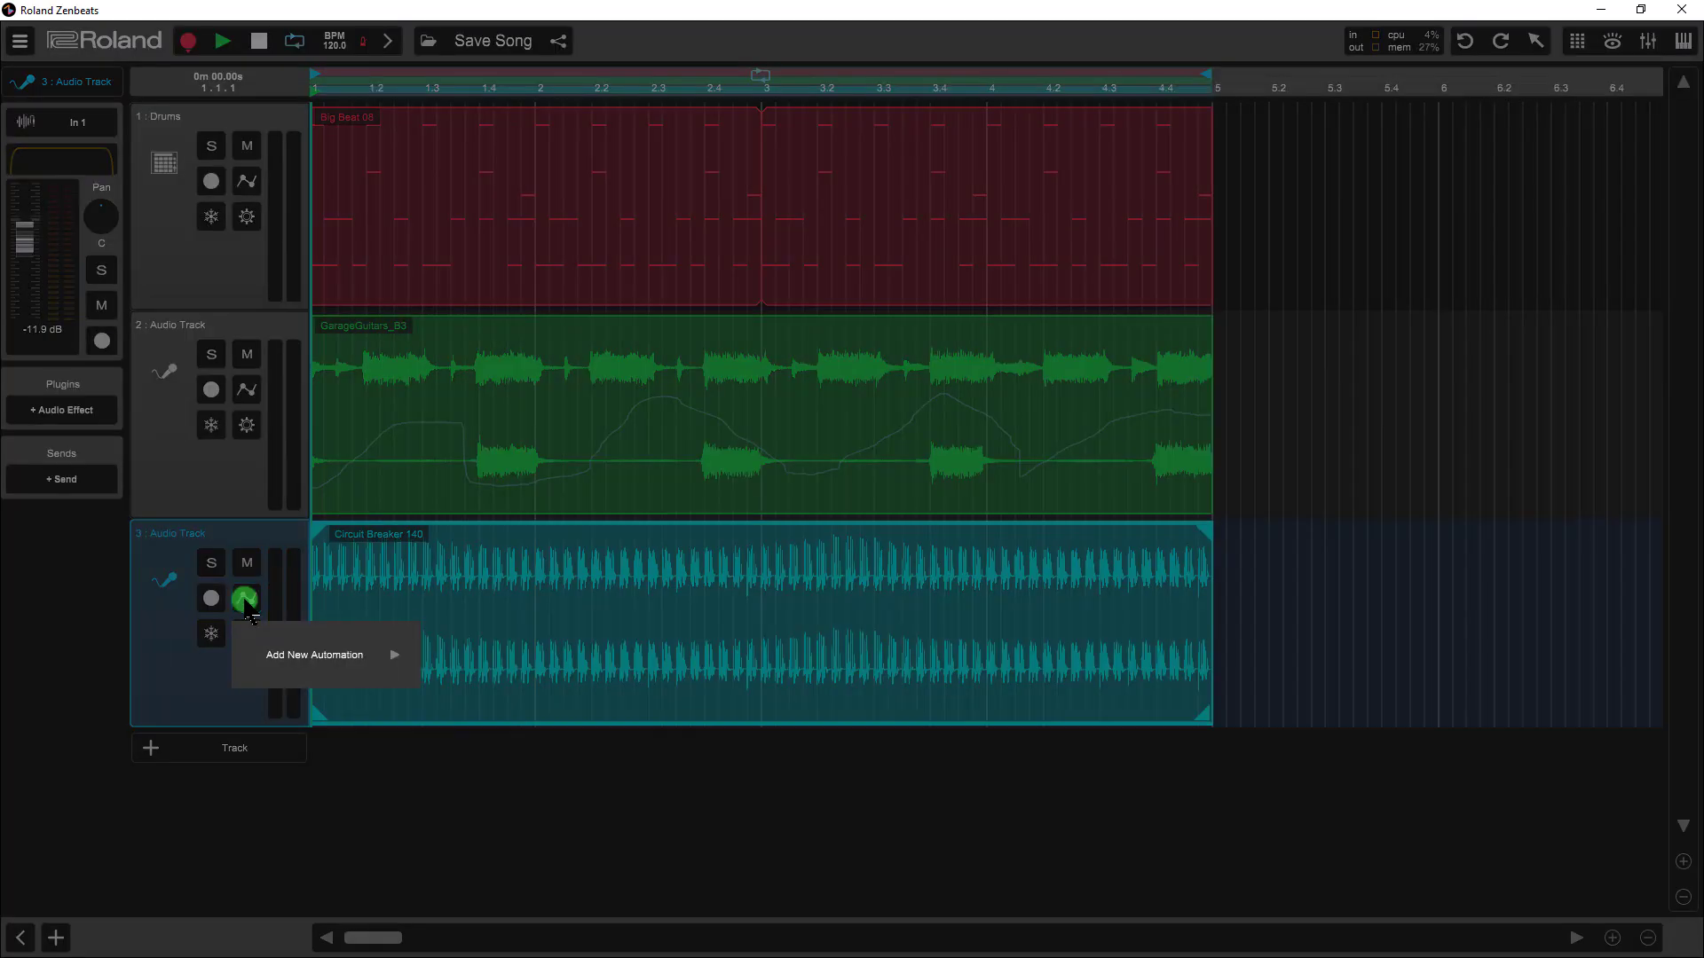
left_click(338, 656)
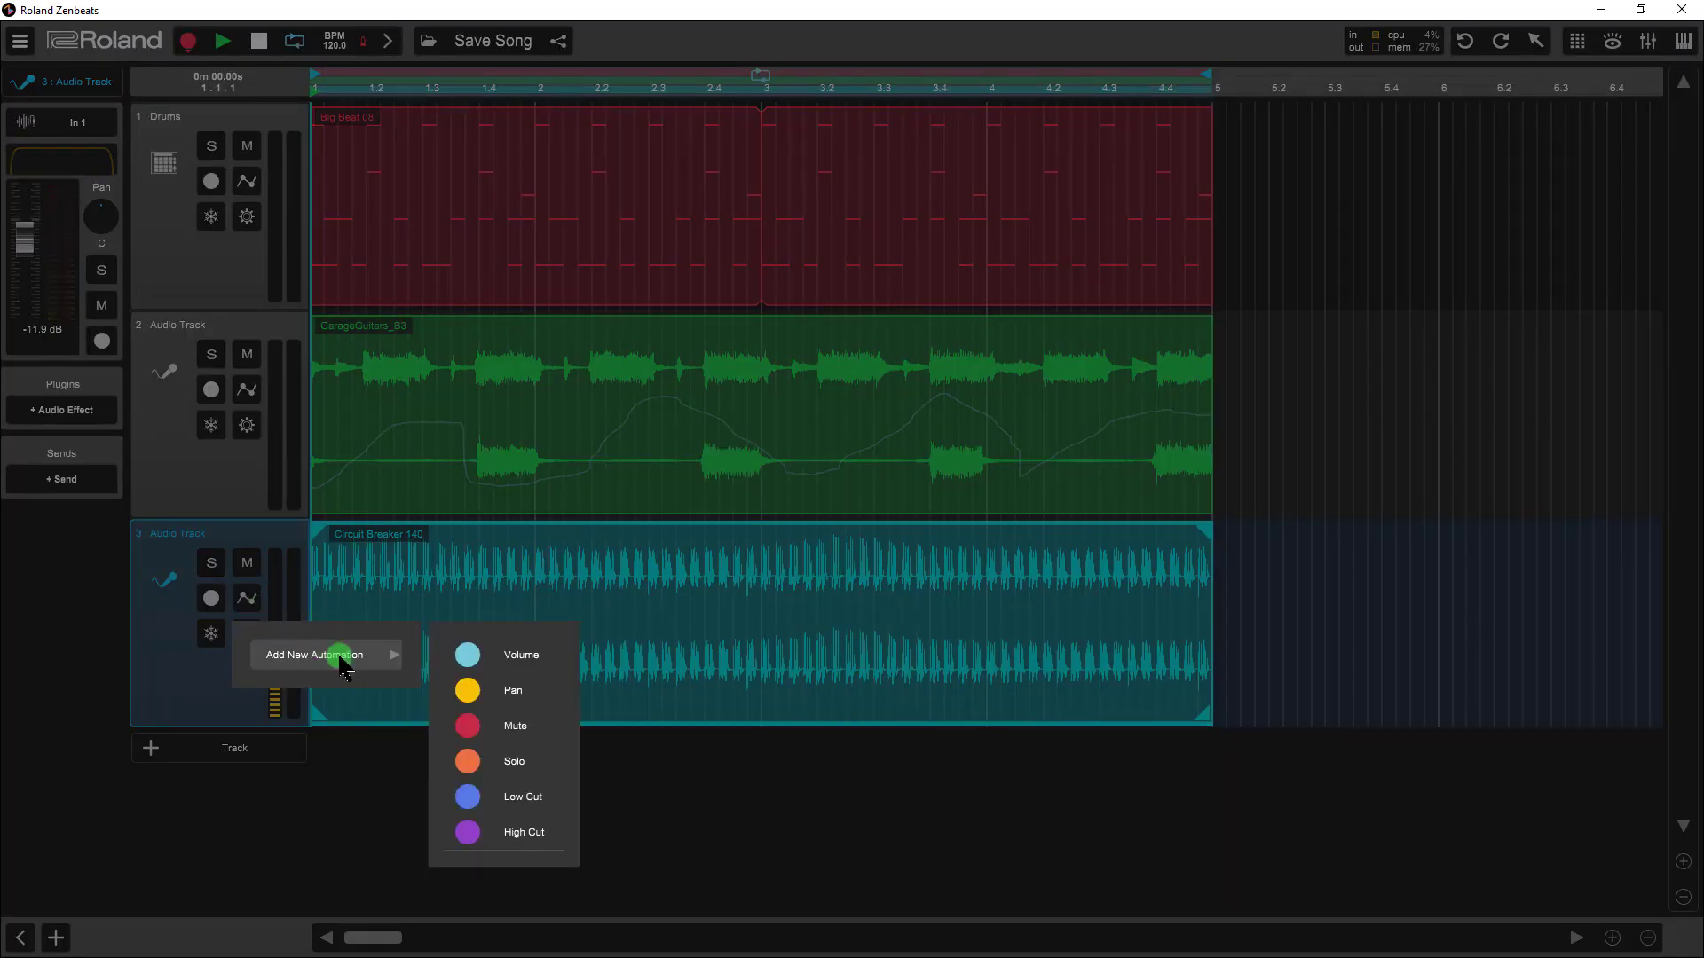
left_click(522, 796)
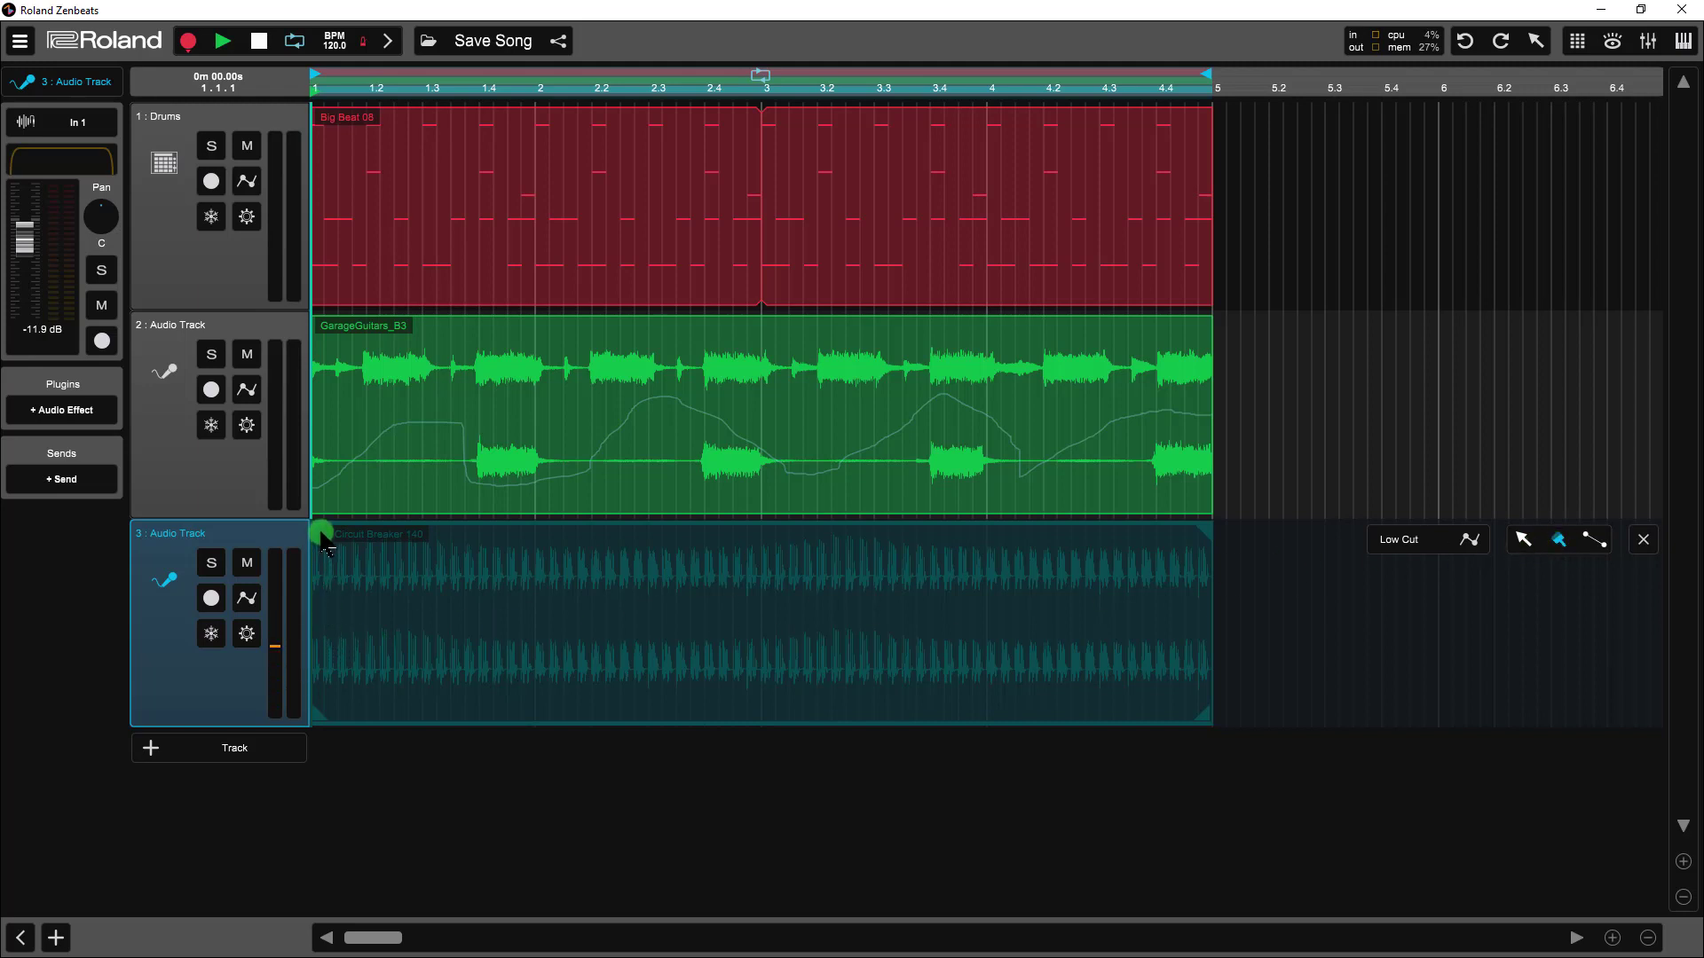
Draw a wavy Low Cut curve across the Circuit Breaker 140 clip and solo that track
mouse_move(322, 534)
left_mouse_down()
mouse_move(354, 641)
mouse_move(392, 652)
mouse_move(441, 573)
mouse_move(467, 640)
mouse_move(491, 649)
mouse_move(527, 581)
mouse_move(555, 577)
mouse_move(584, 654)
mouse_move(619, 659)
mouse_move(666, 574)
mouse_move(709, 596)
mouse_move(713, 637)
mouse_move(751, 655)
mouse_move(862, 599)
mouse_move(886, 650)
mouse_move(929, 652)
mouse_move(960, 600)
mouse_move(1002, 601)
mouse_move(1008, 651)
mouse_move(1047, 672)
mouse_move(1097, 576)
mouse_move(1139, 646)
mouse_move(1212, 600)
left_mouse_up()
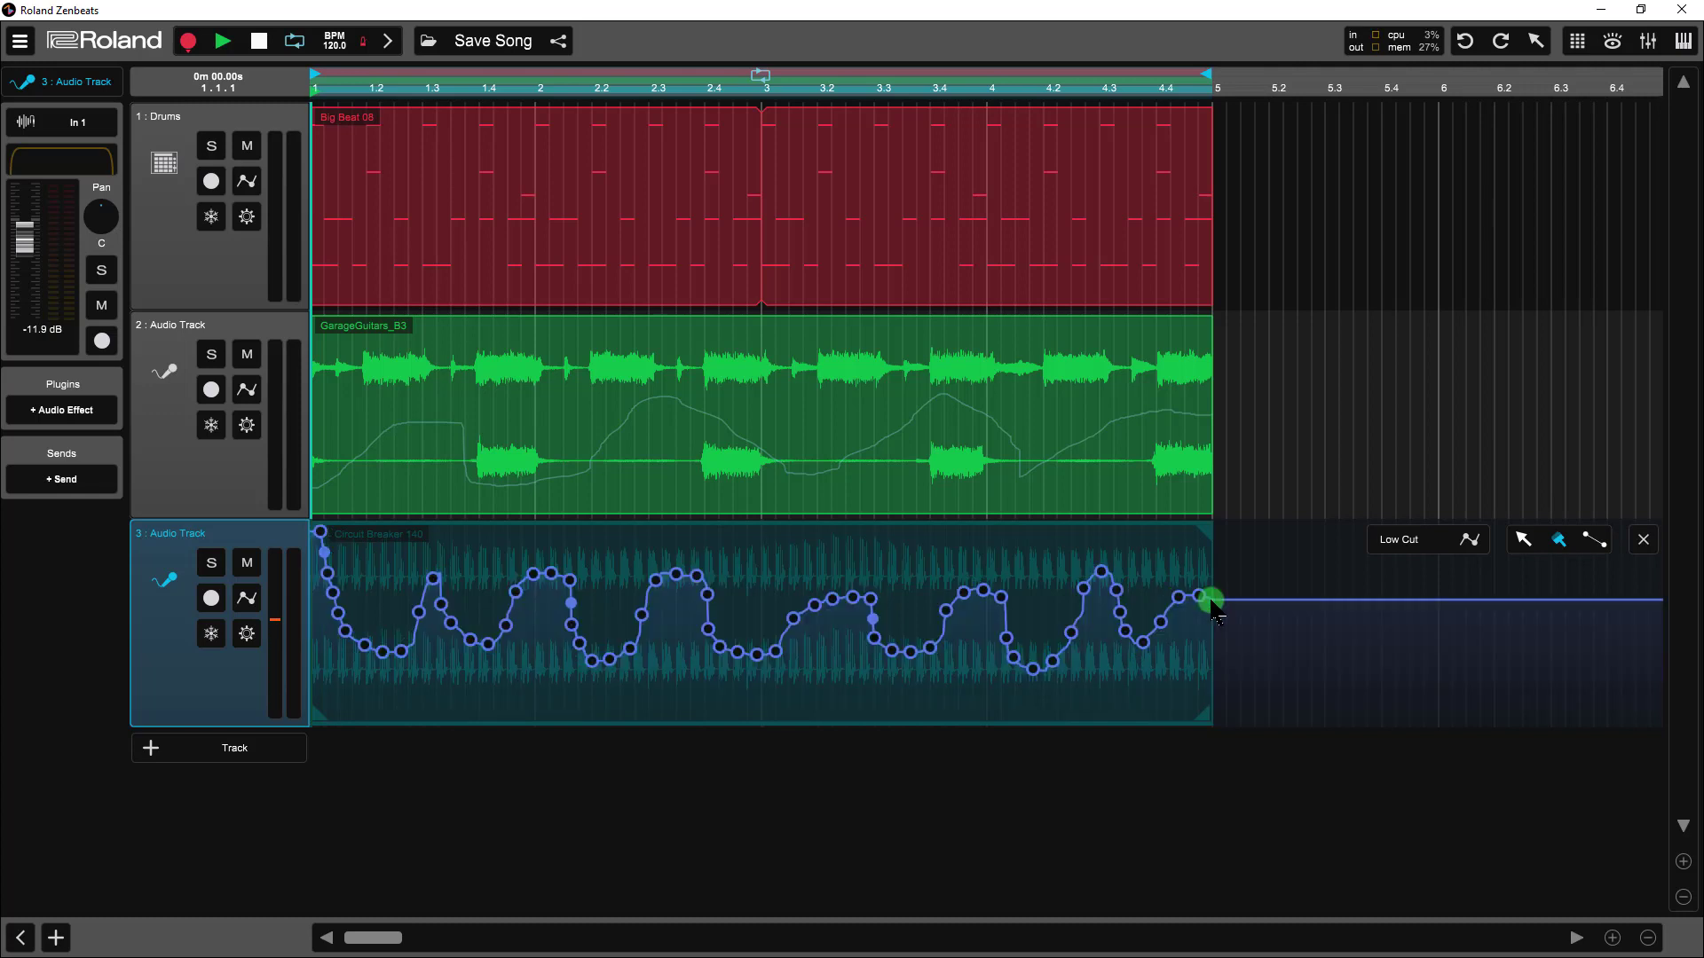
left_click(211, 563)
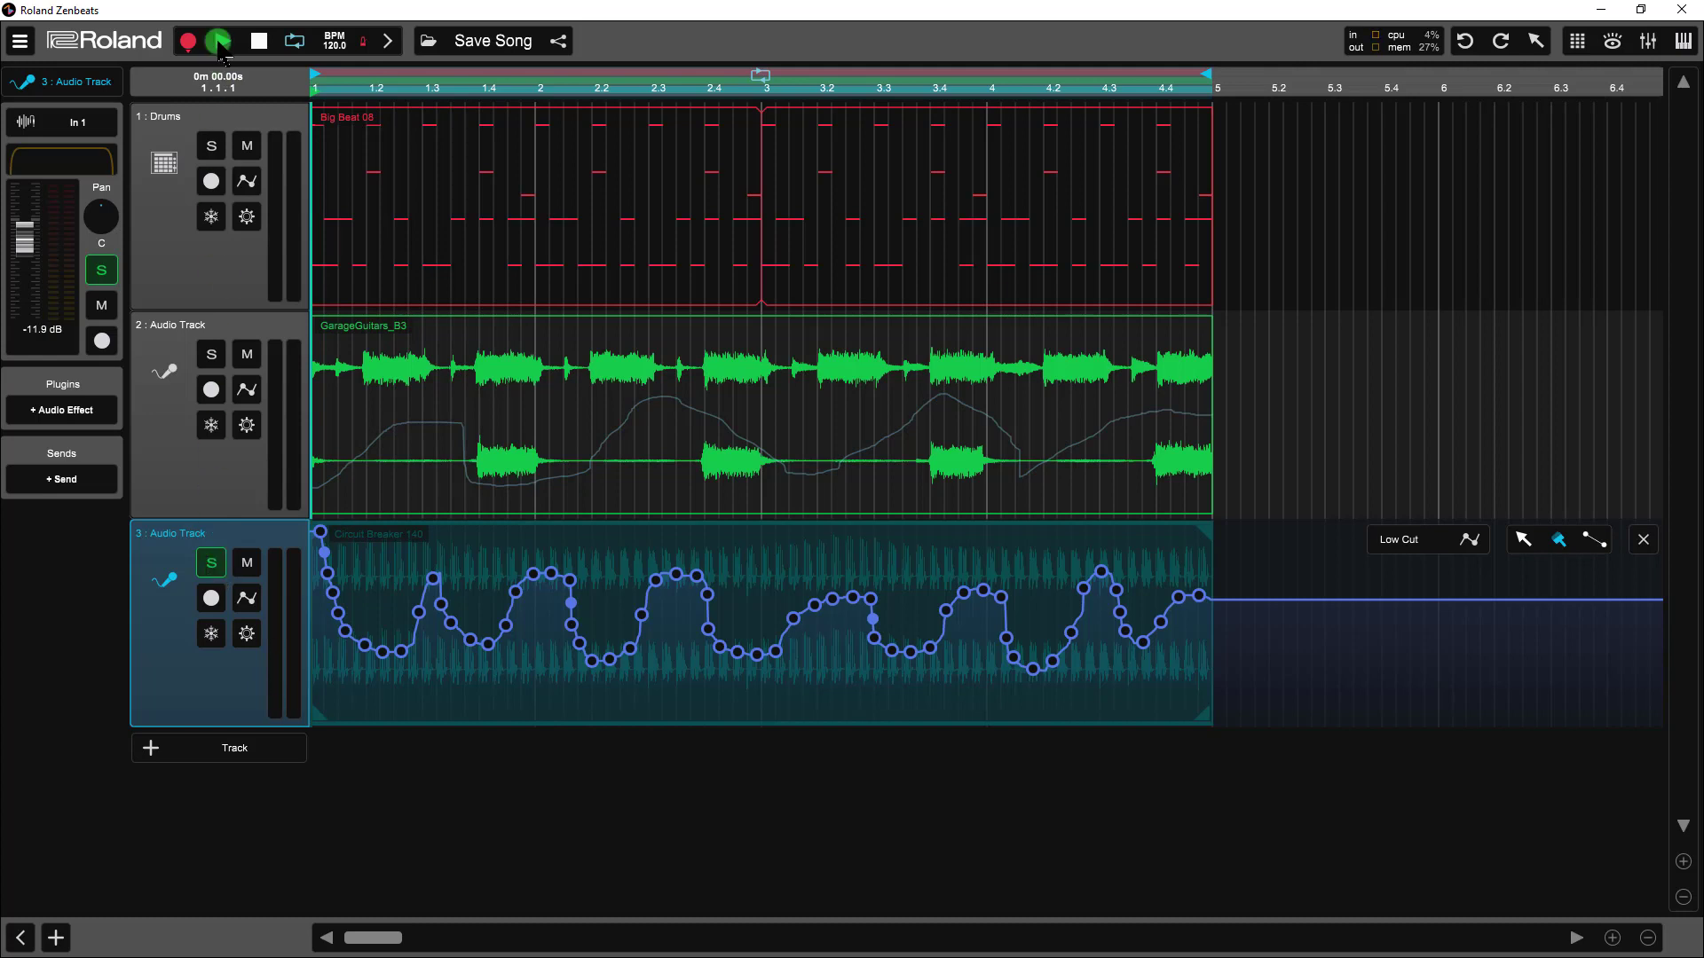
Play the soloed Circuit Breaker track, then unsolo it and play the full mix twice
left_click(219, 52)
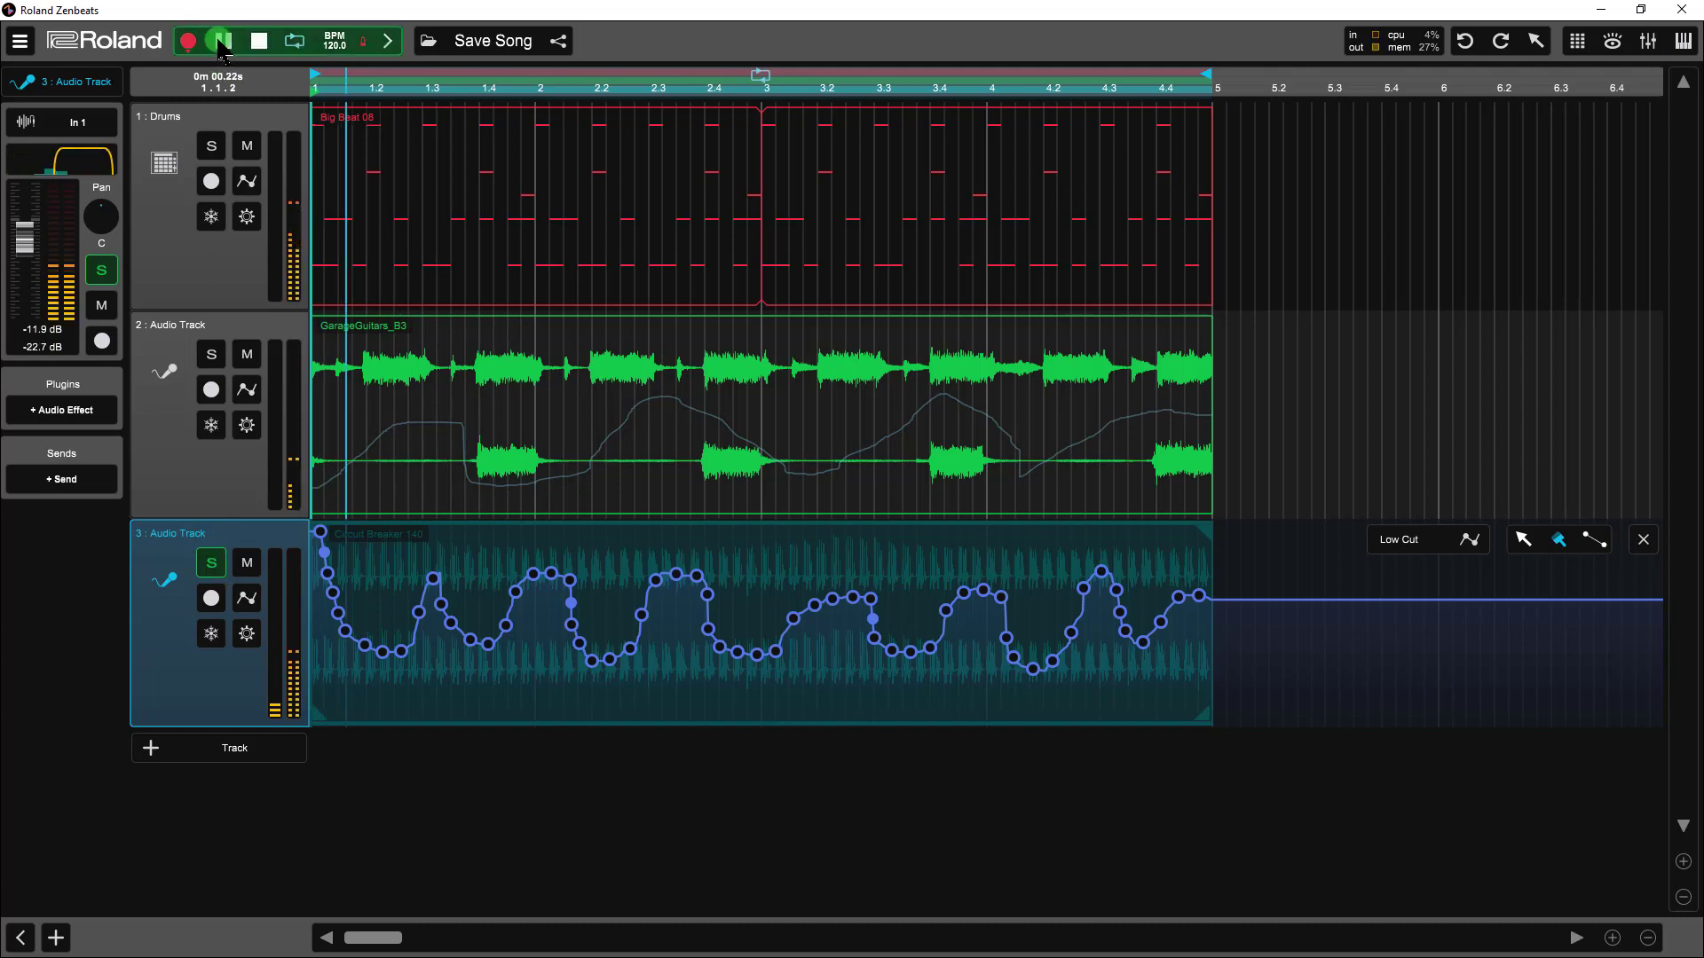
left_click(259, 44)
left_click(211, 566)
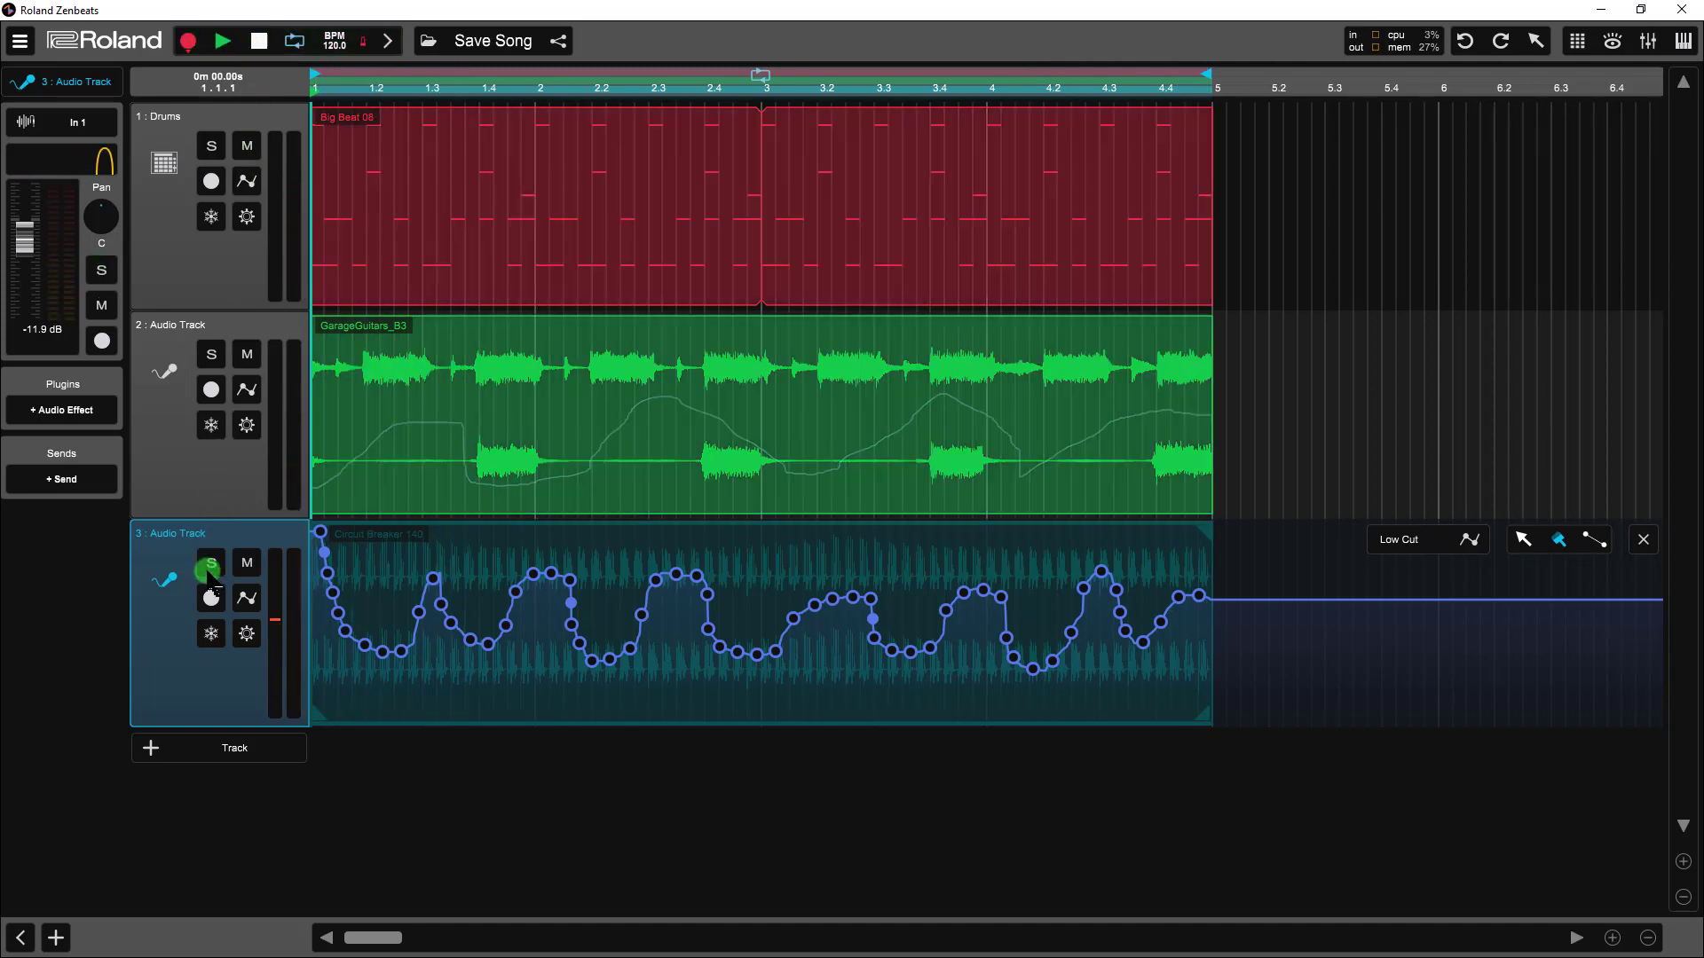
left_click(222, 41)
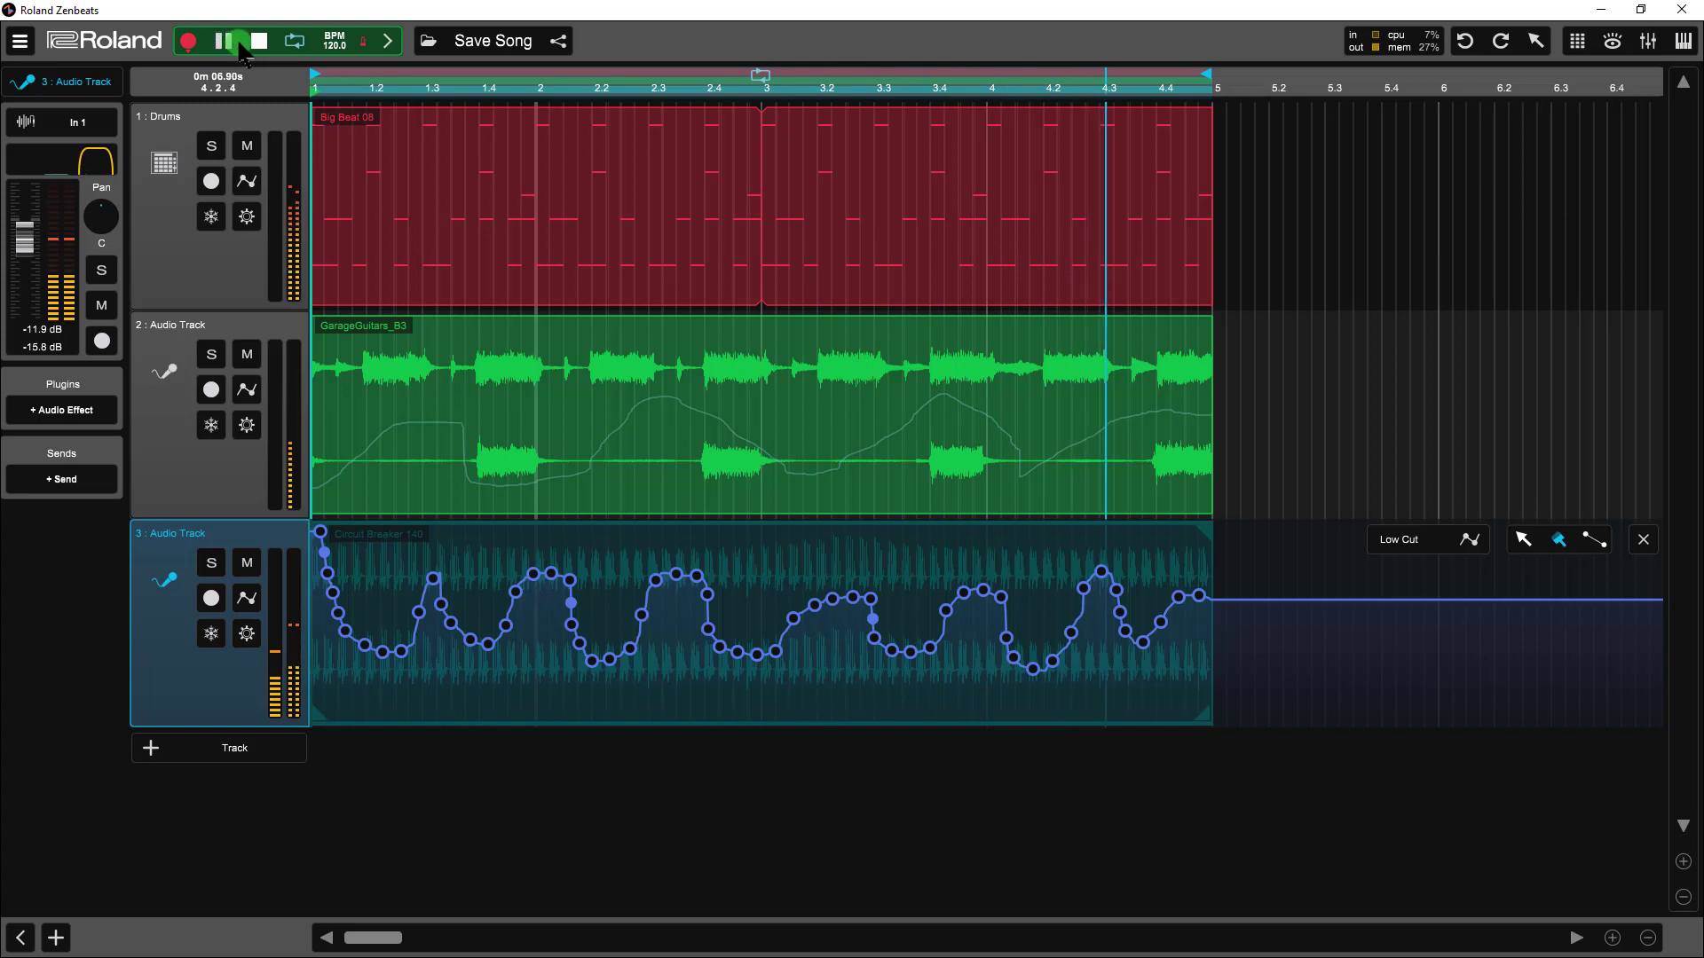
left_click(262, 49)
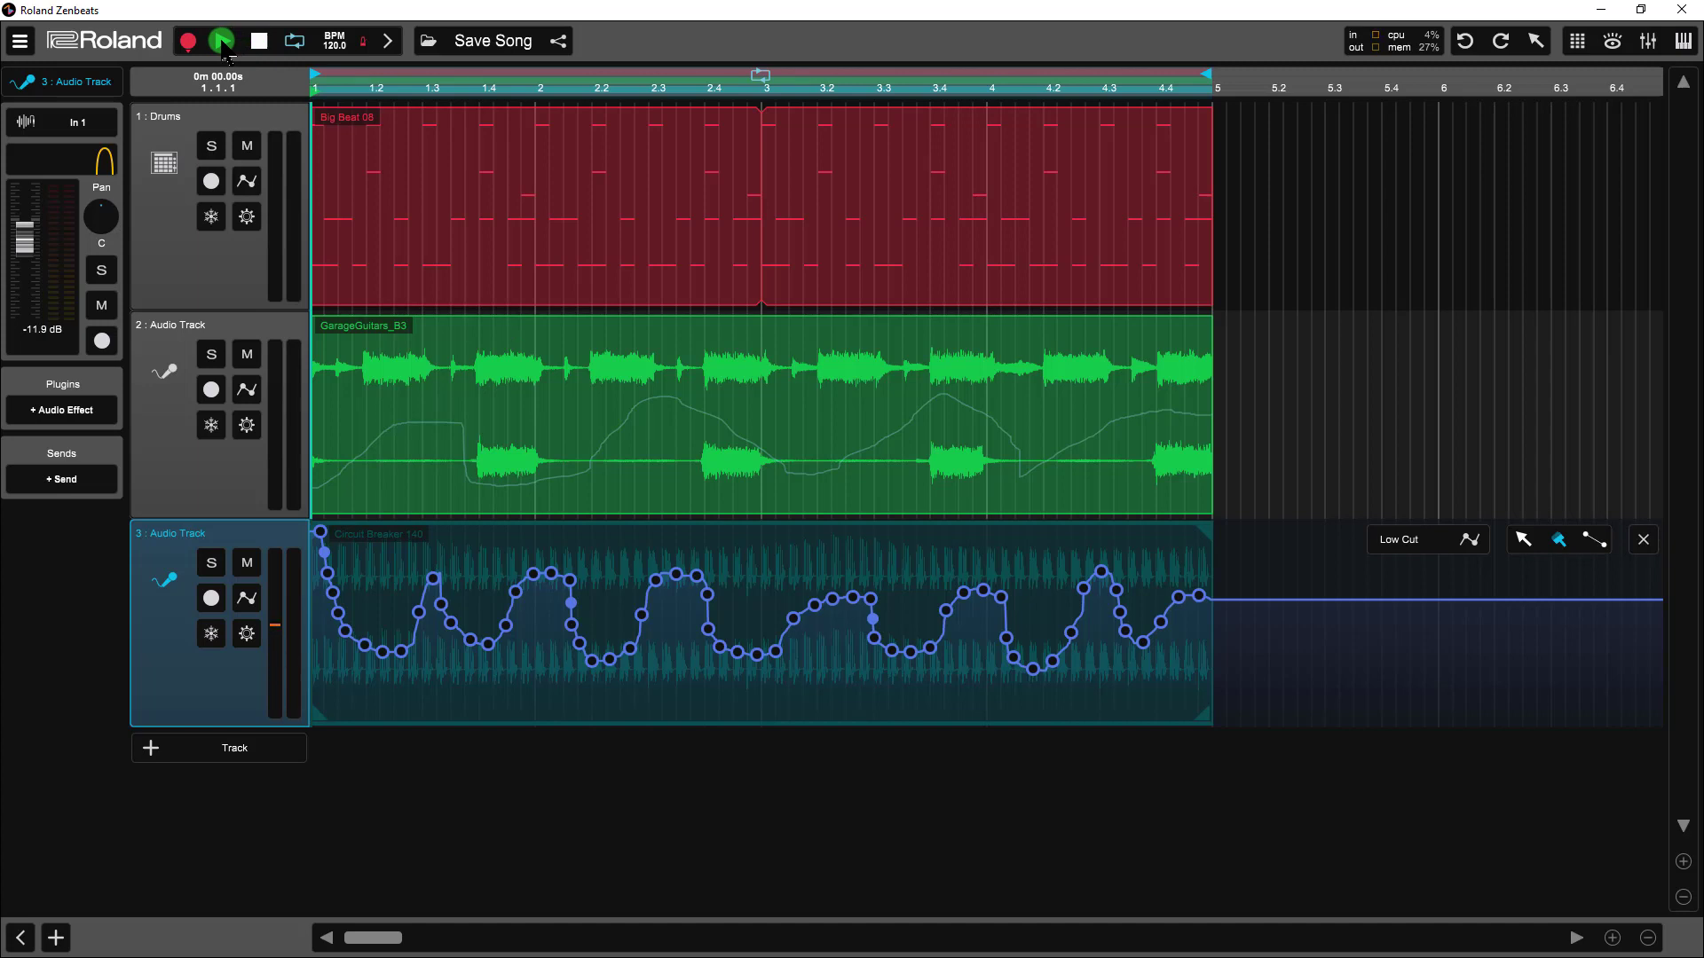
left_click(221, 42)
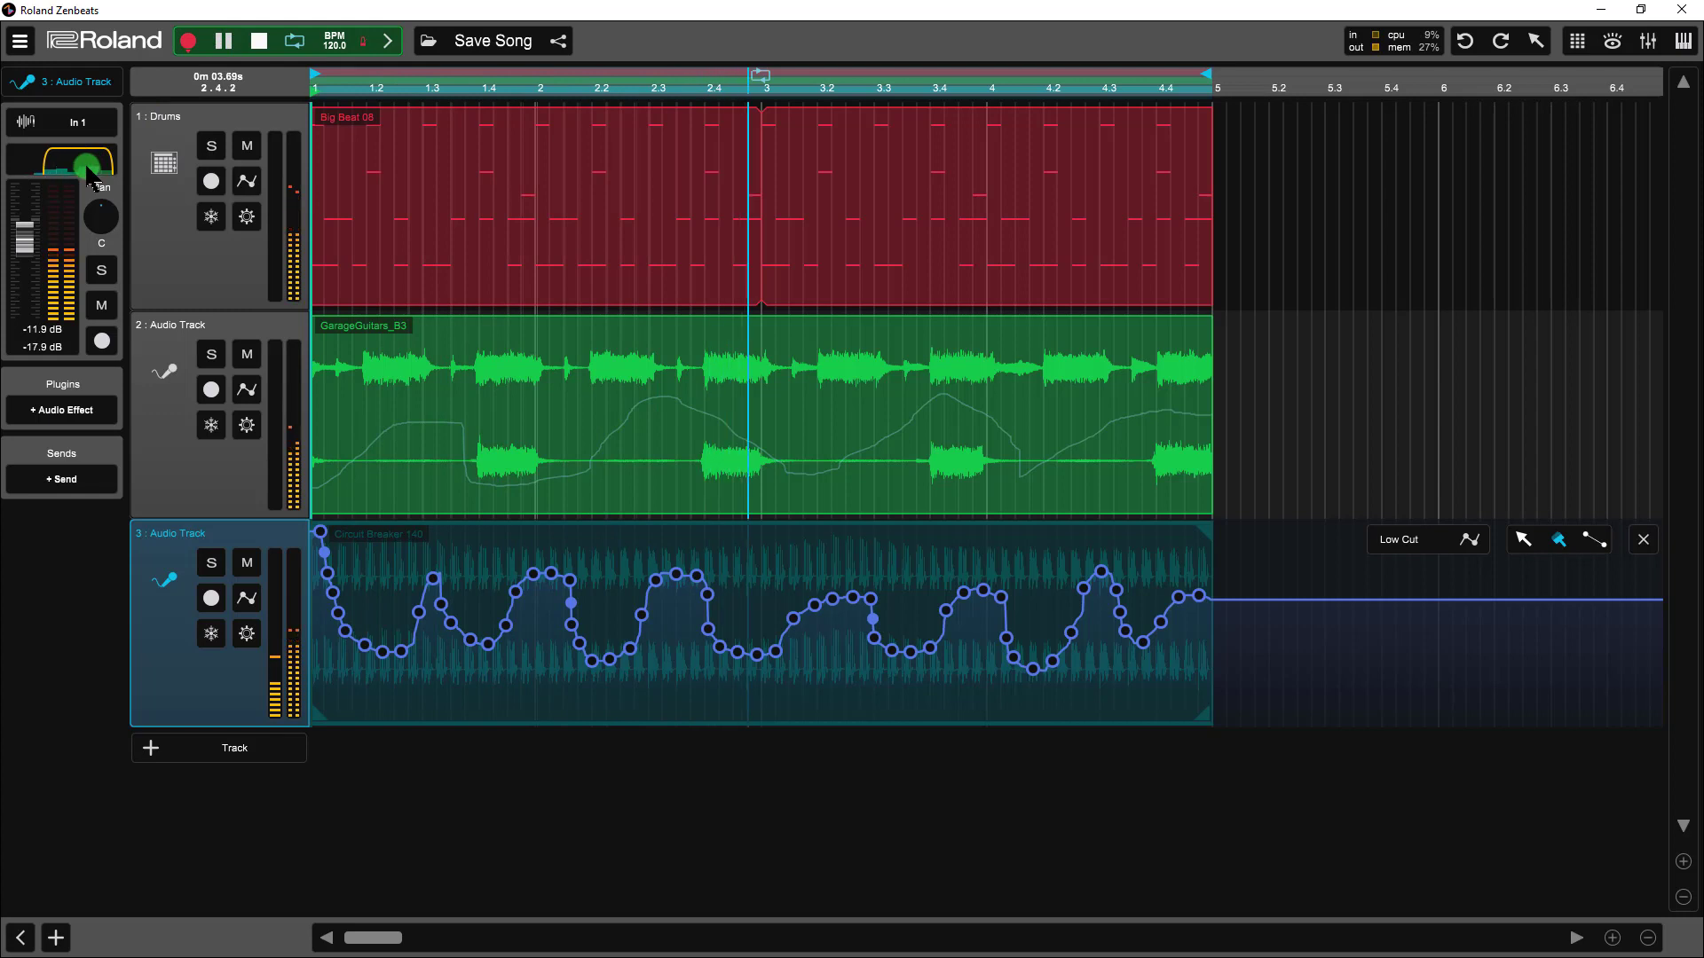
left_click(259, 42)
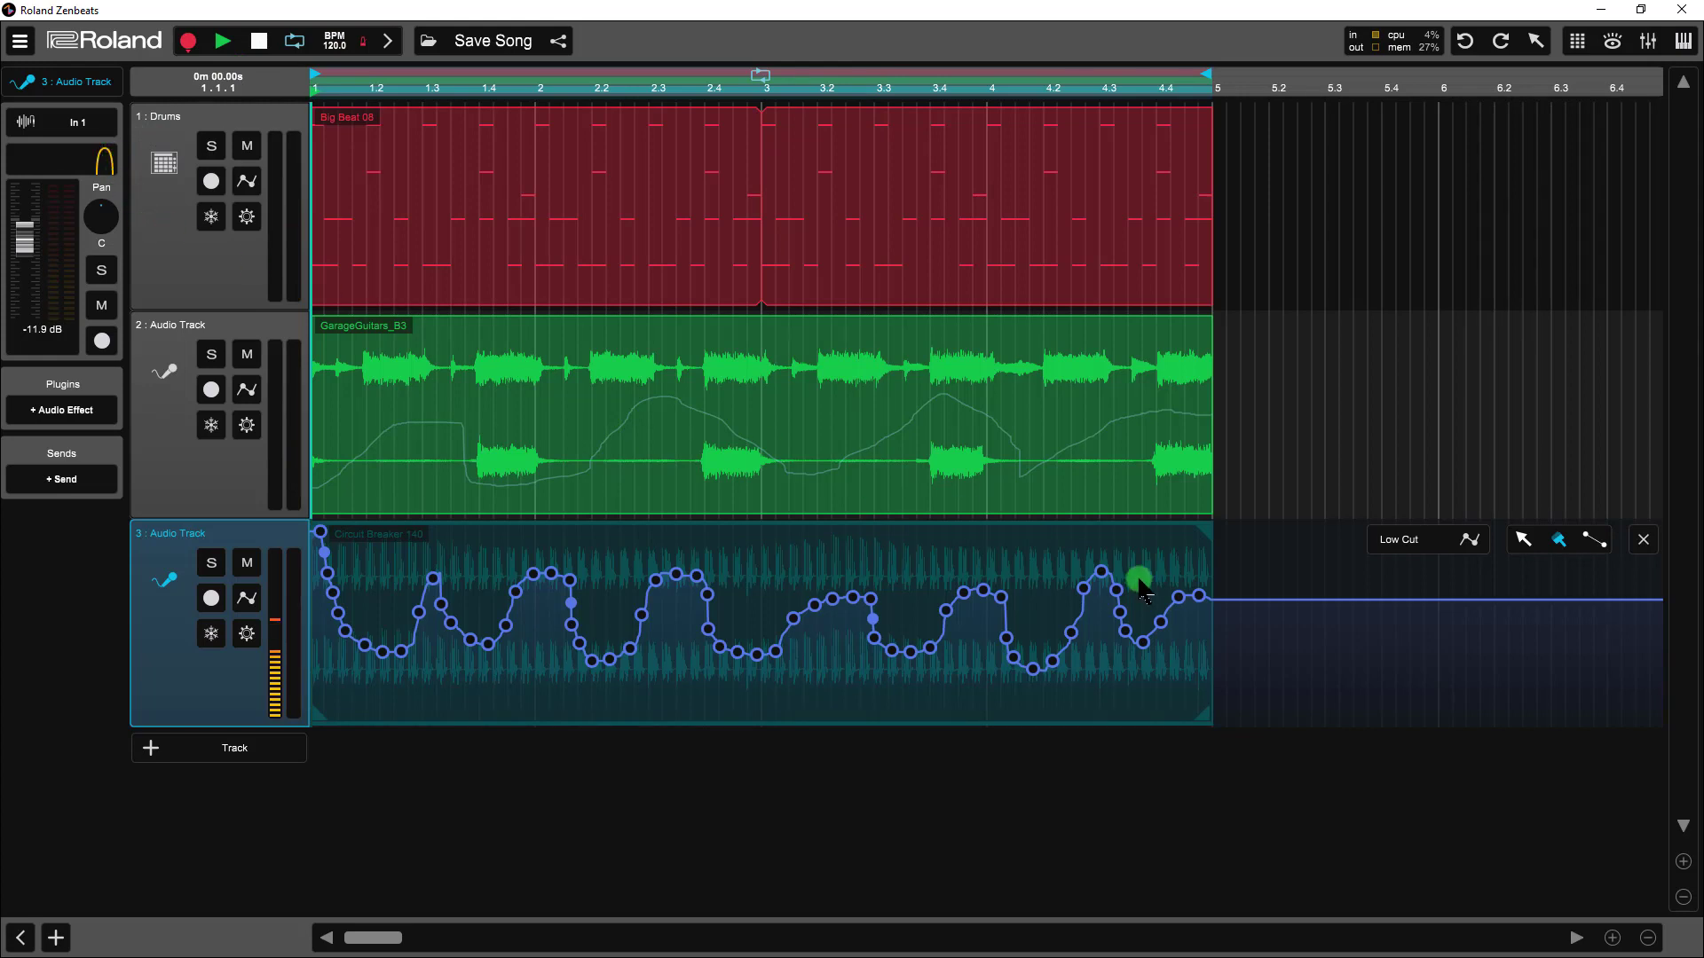
left_click(1642, 539)
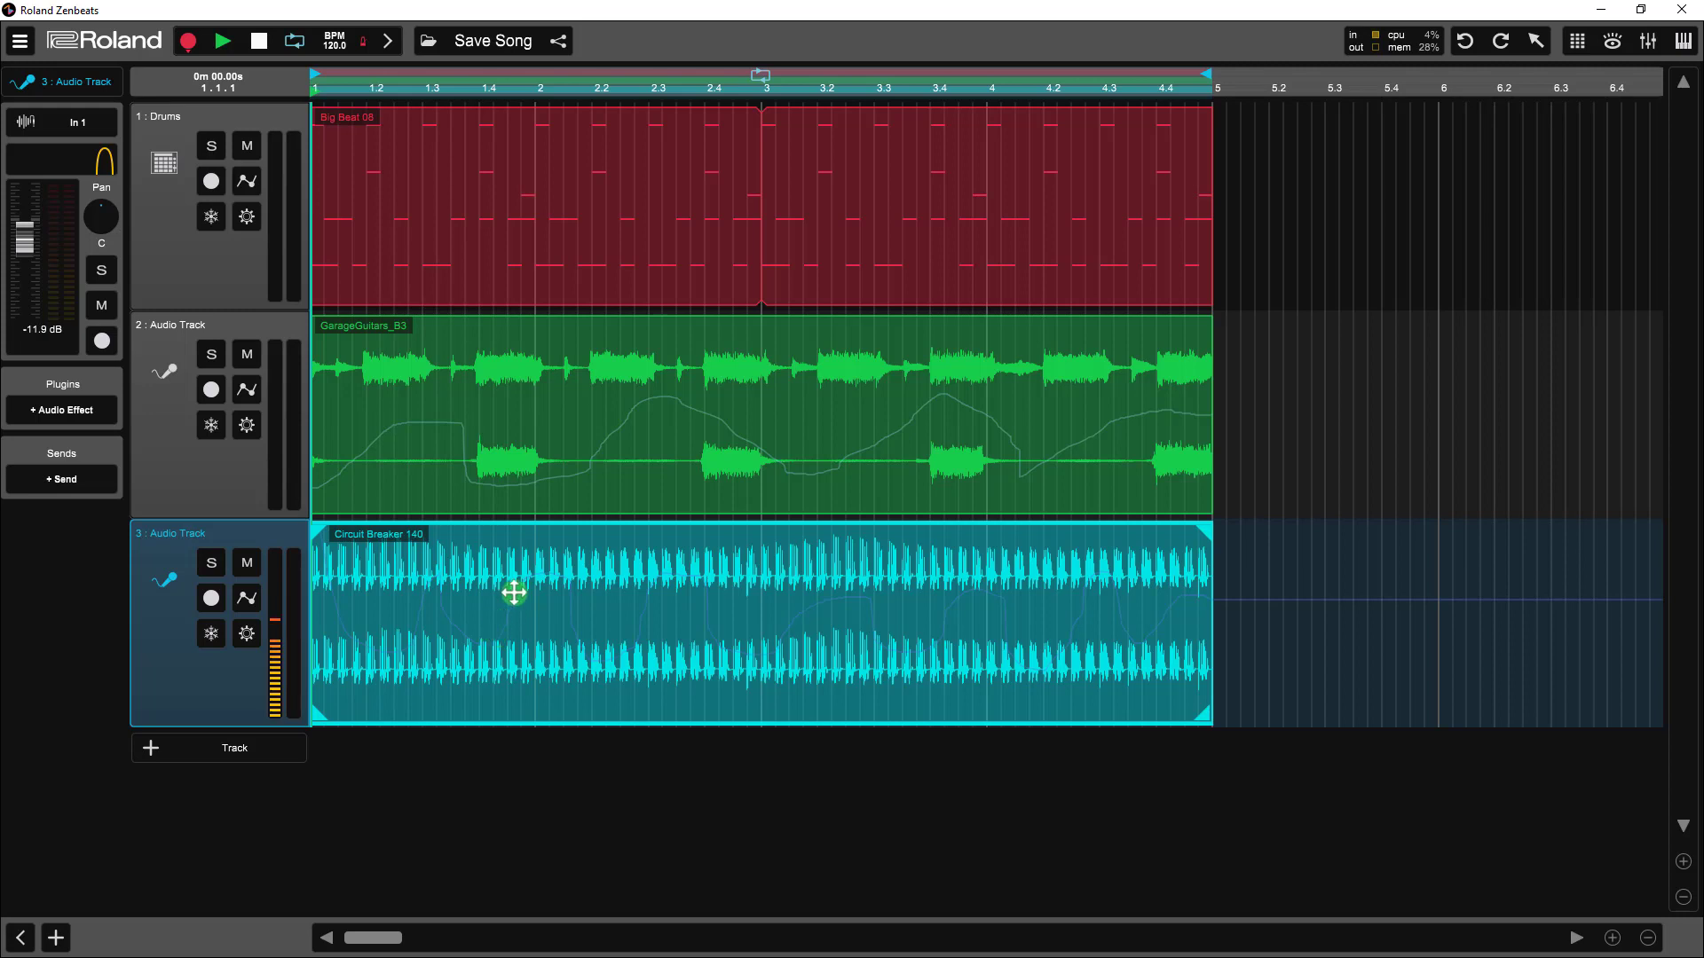
mouse_move(609, 392)
left_mouse_down()
mouse_move(906, 403)
mouse_move(597, 399)
left_mouse_up()
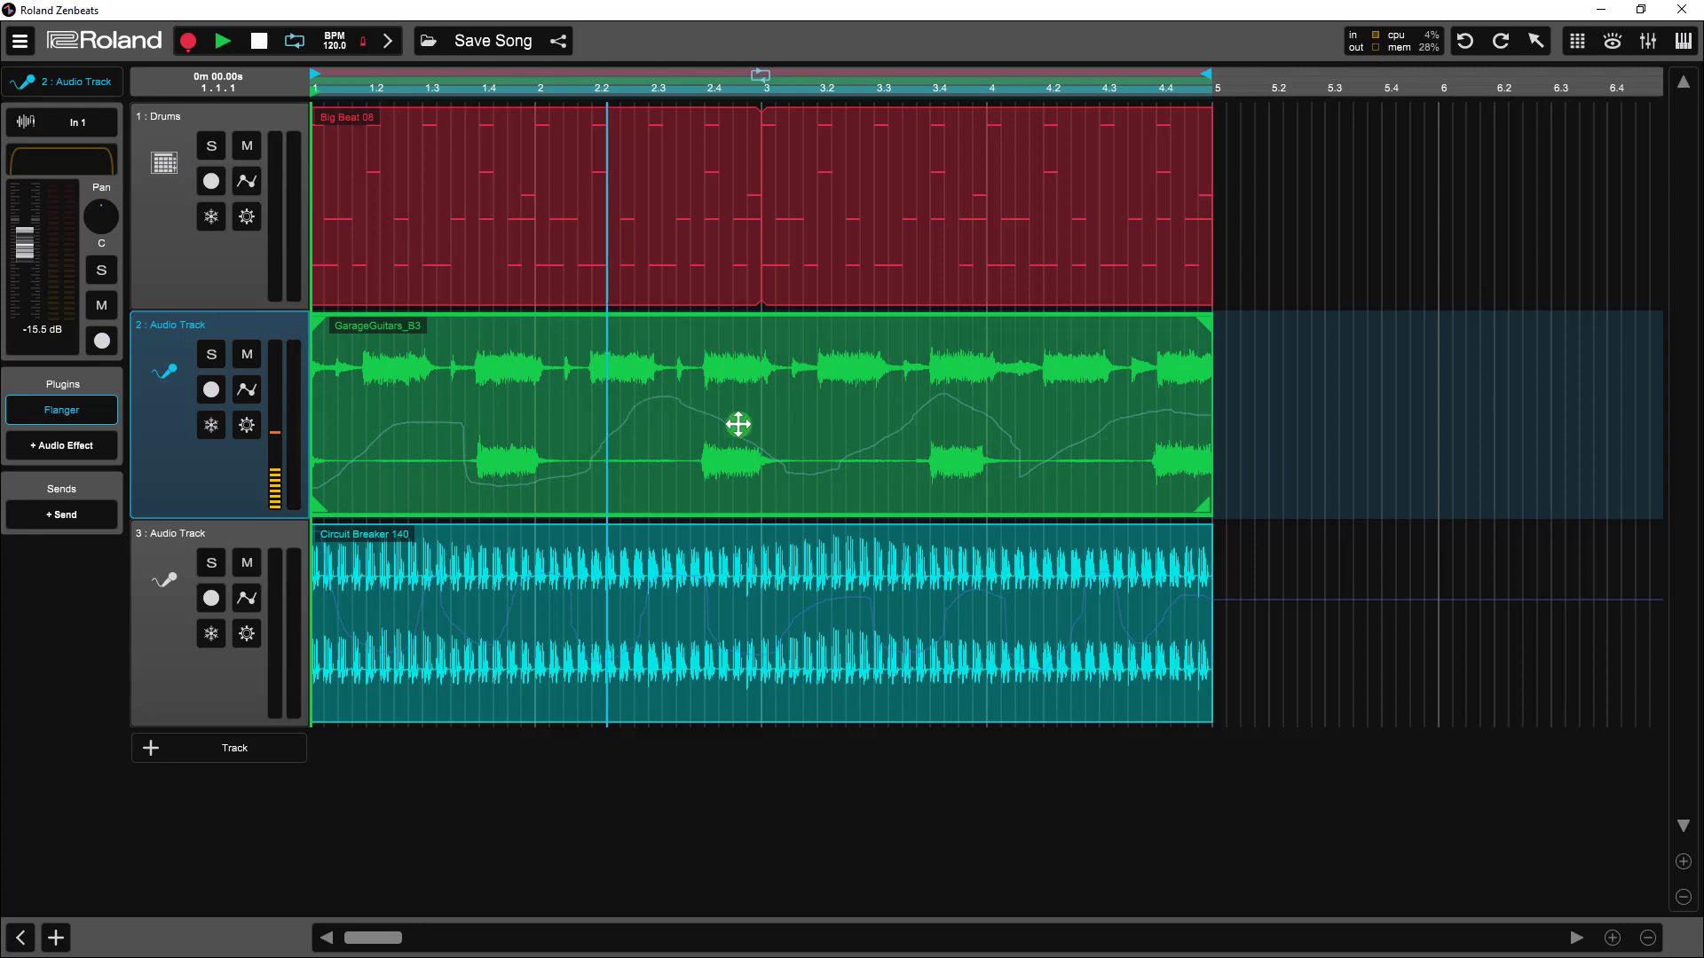
mouse_move(716, 588)
left_mouse_down()
mouse_move(1255, 570)
mouse_move(696, 578)
left_mouse_up()
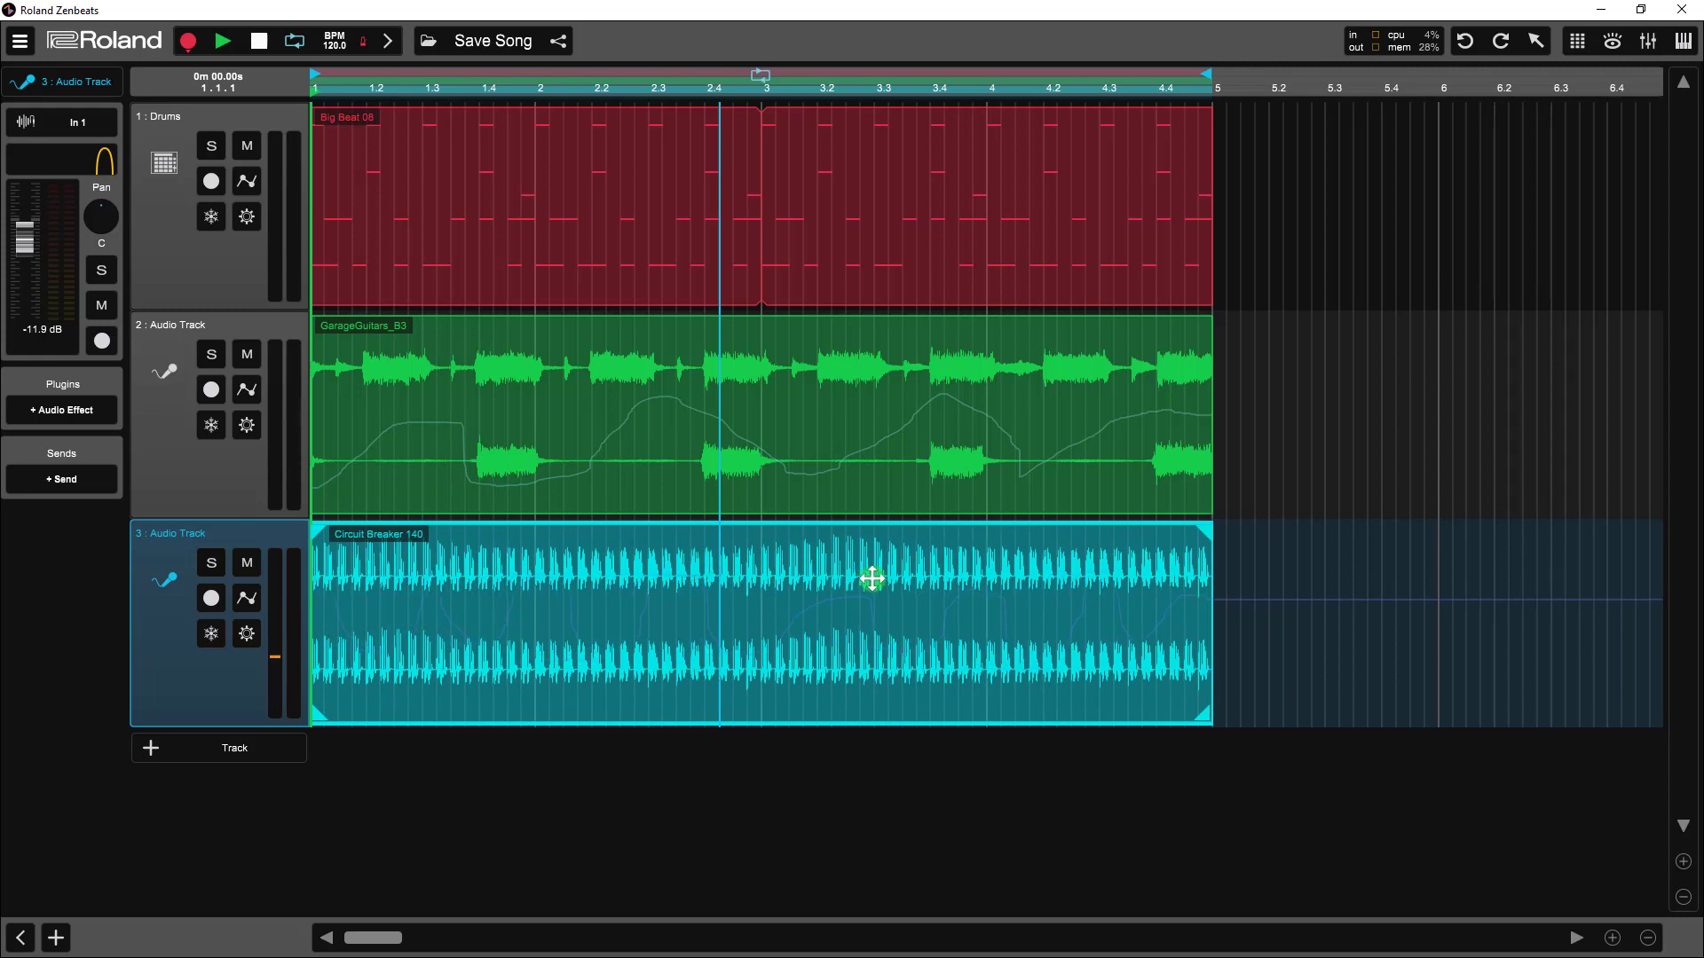
left_click(760, 612)
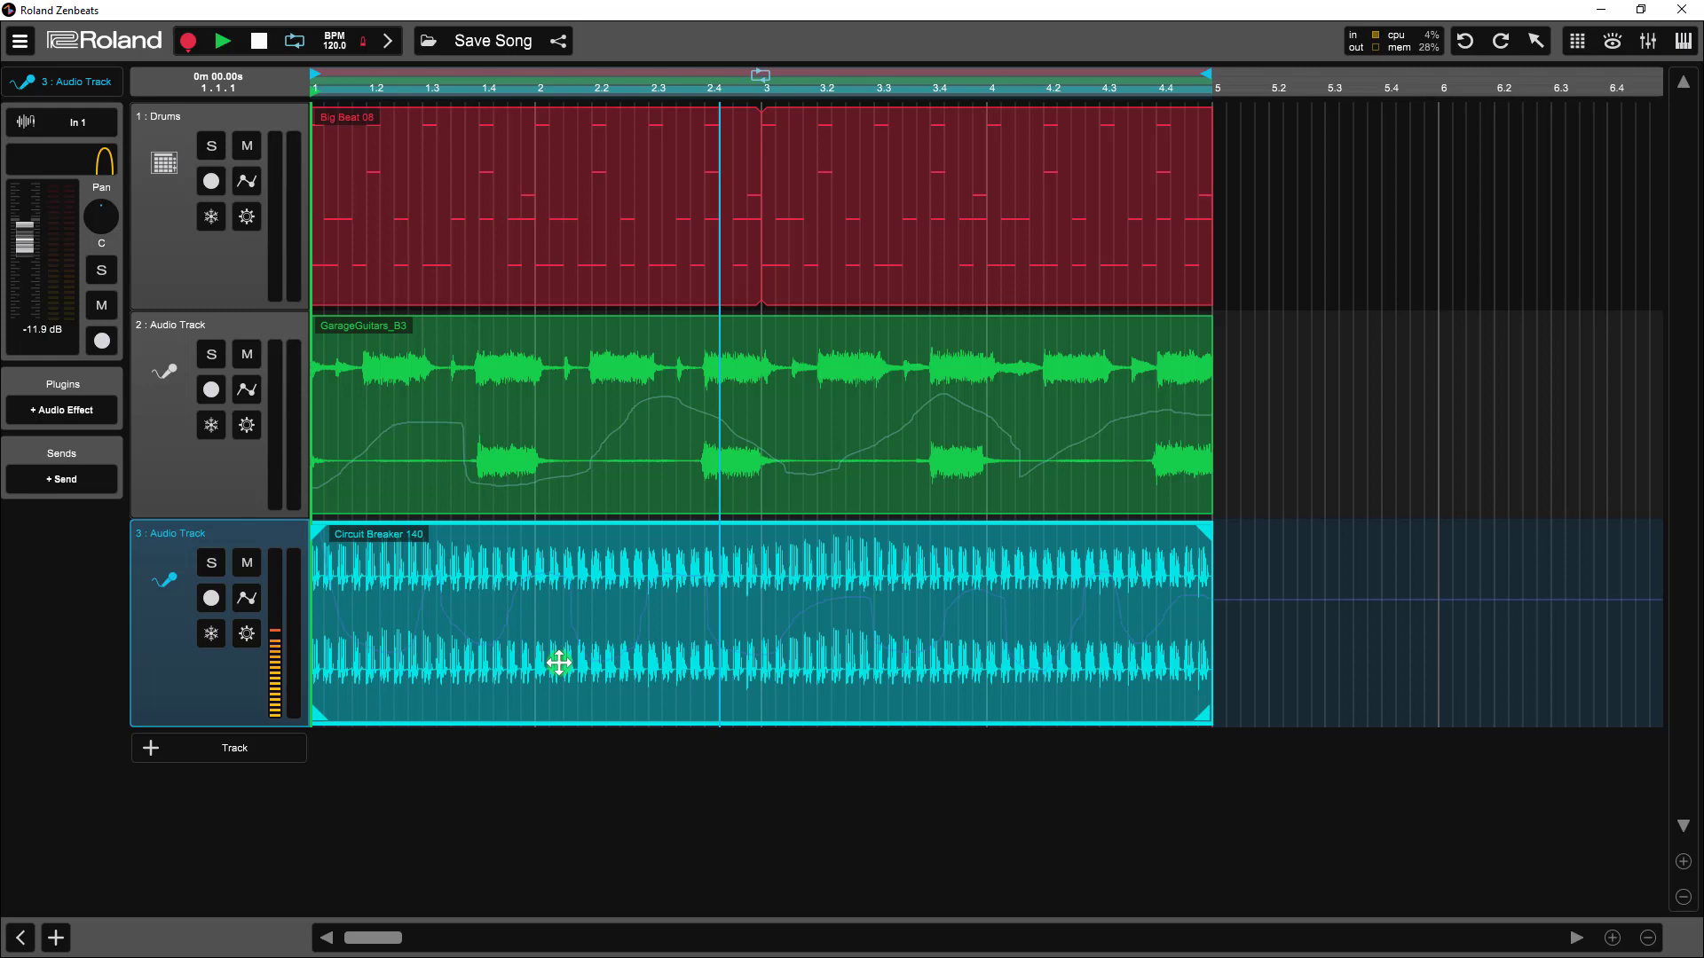
Print all of the Circuit Breaker track's automation into its pattern
left_click(251, 599)
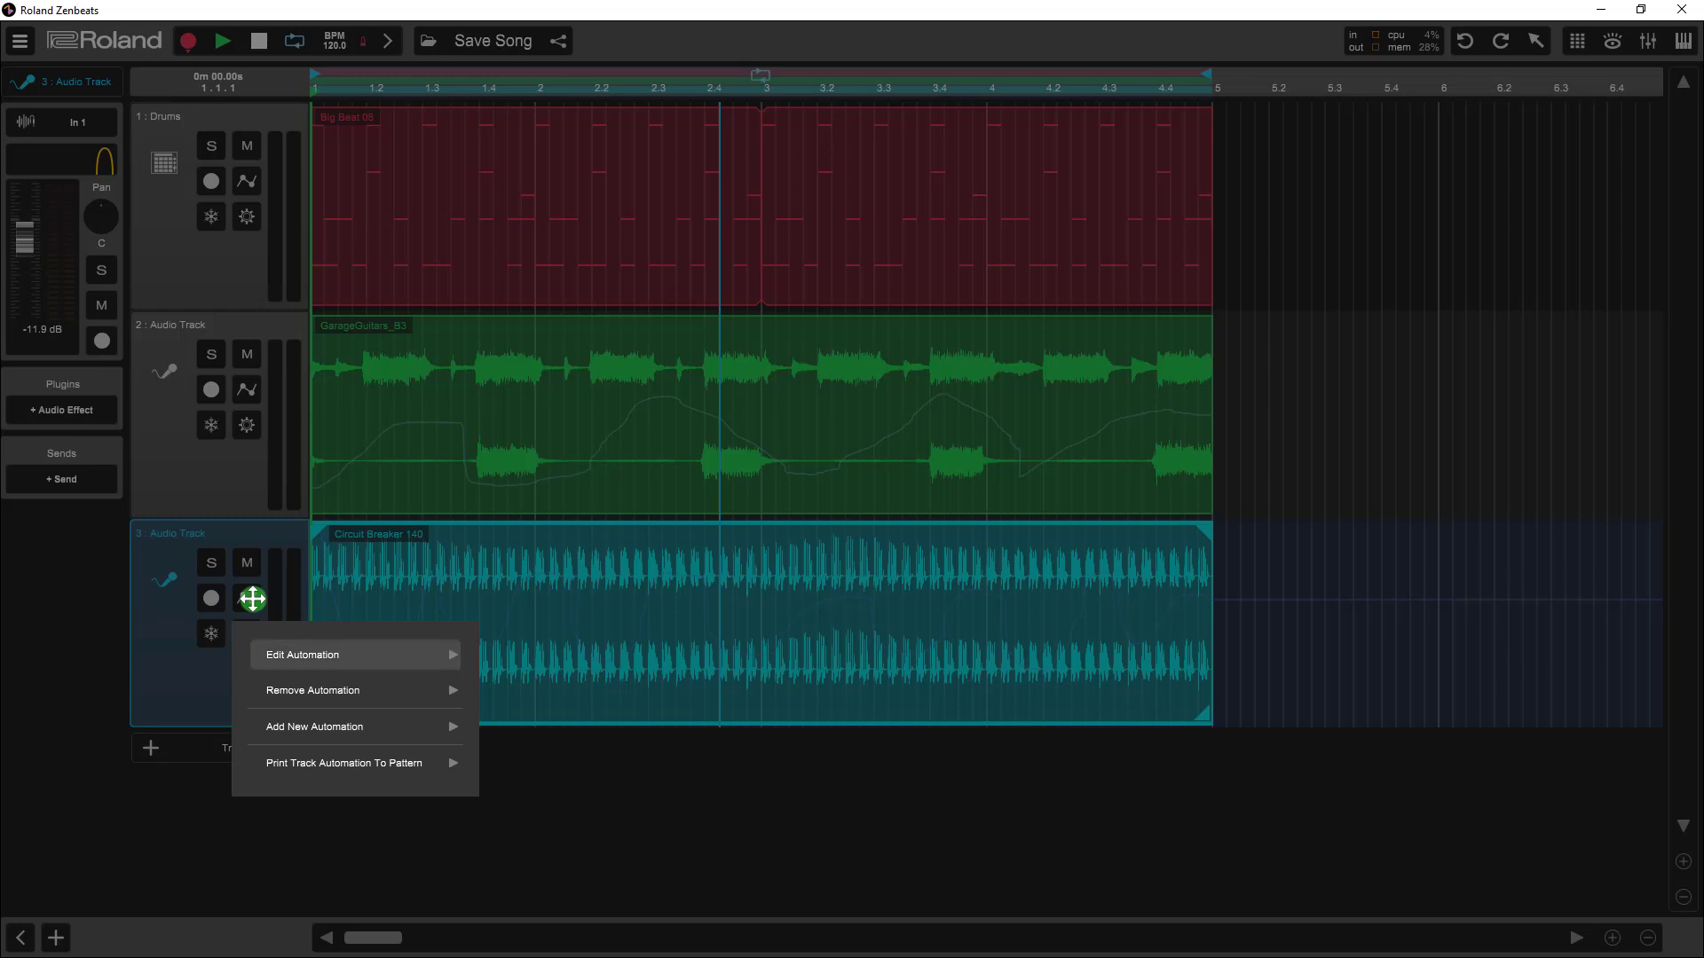
mouse_move(274, 761)
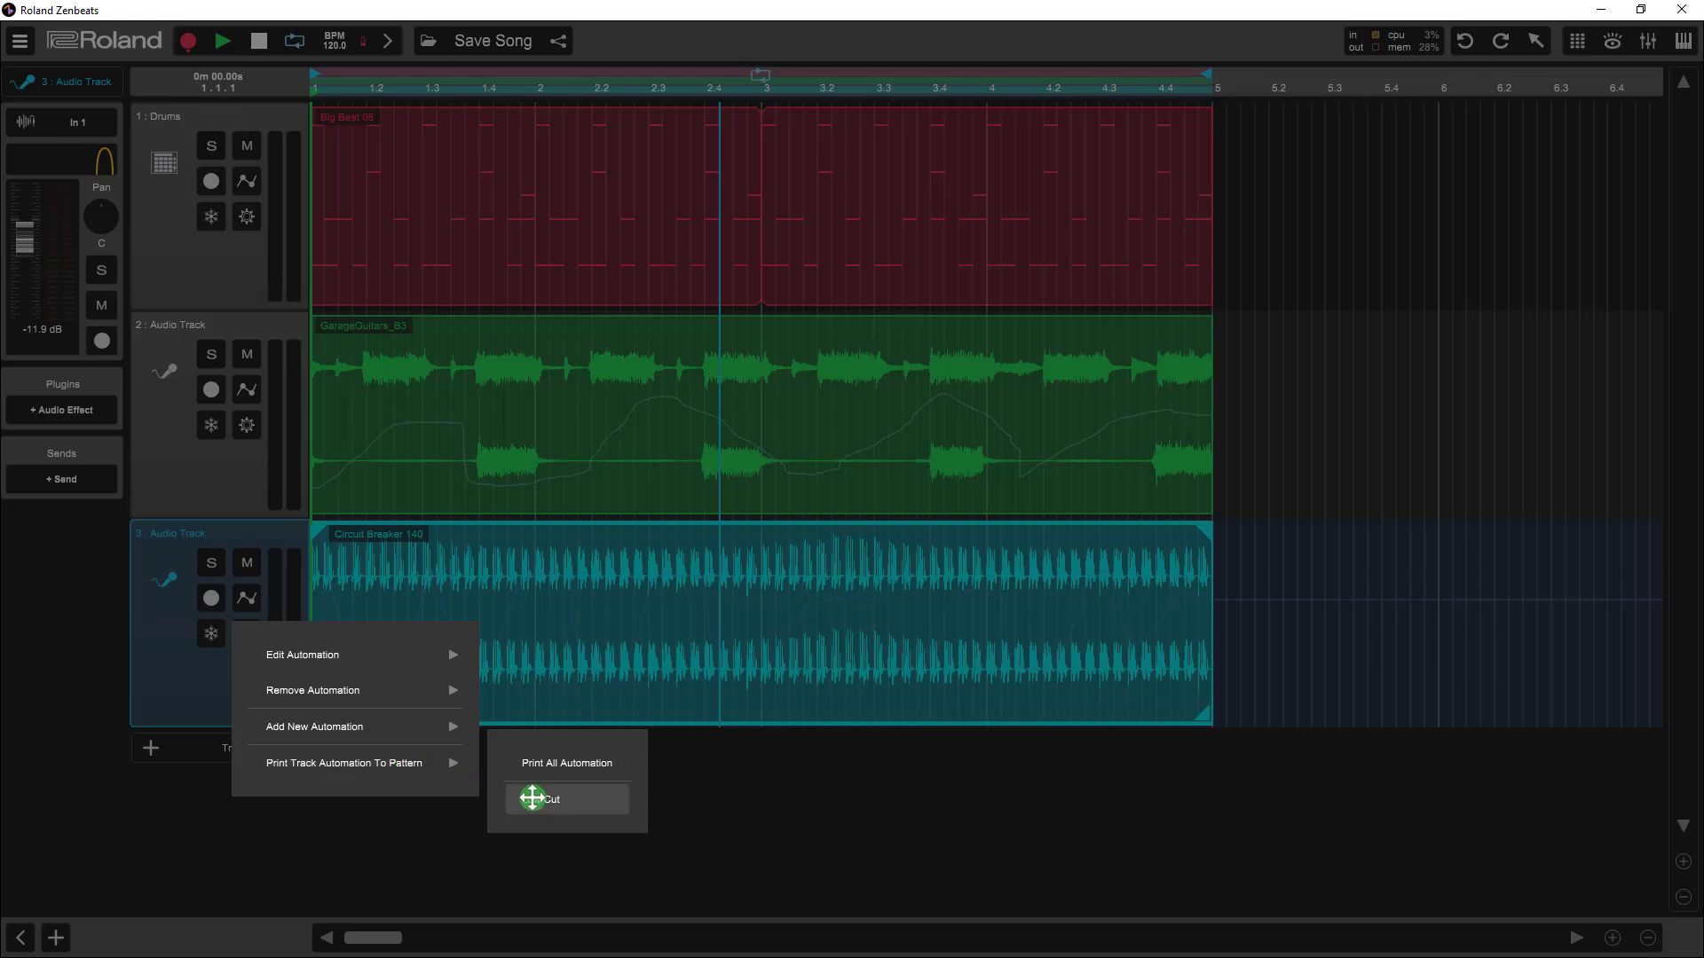
left_click(542, 763)
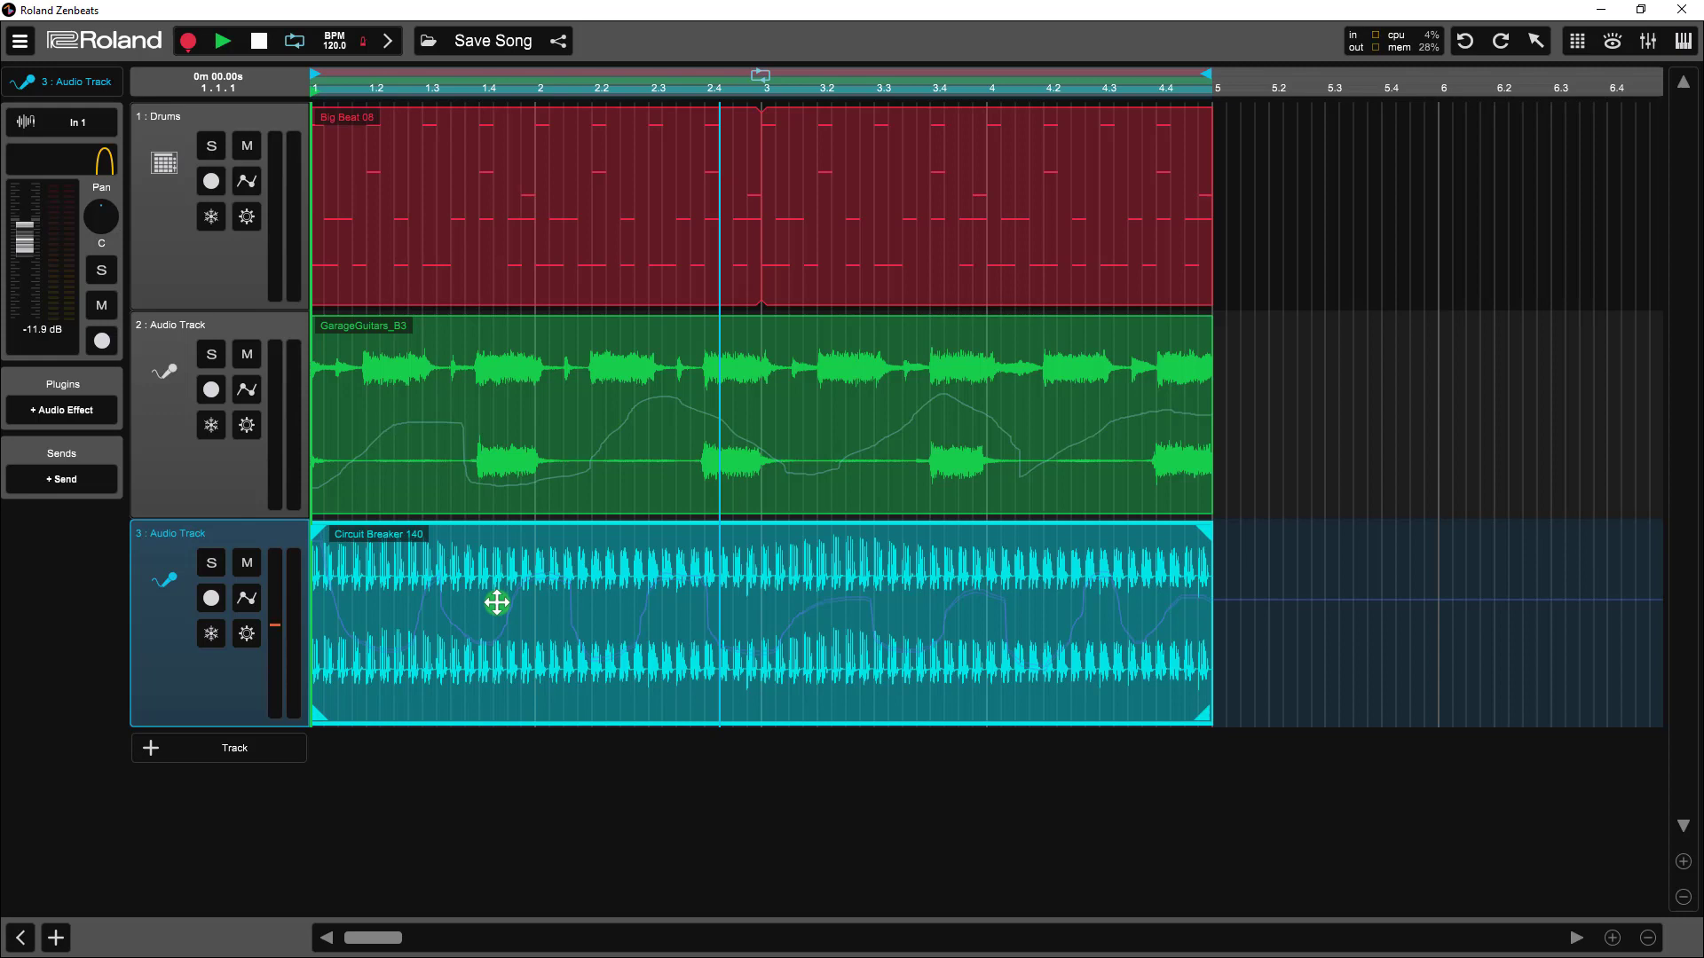
Remove the track-level Low Cut automation from the Circuit Breaker 140 track
left_click(248, 598)
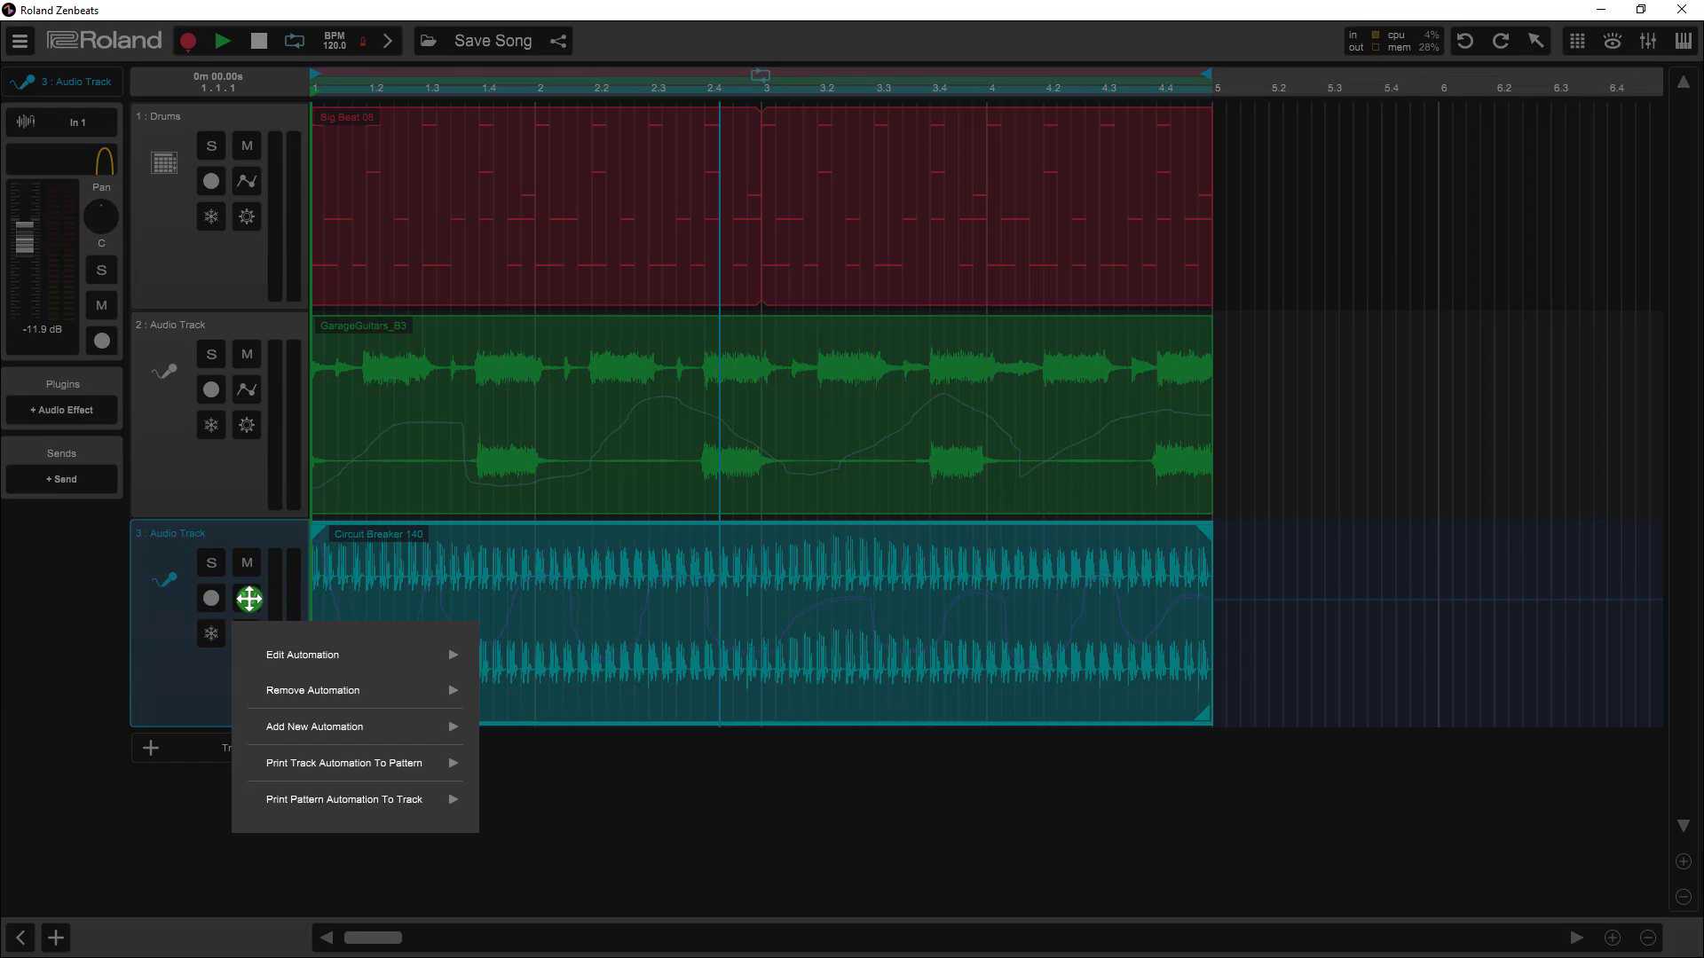
mouse_move(315, 690)
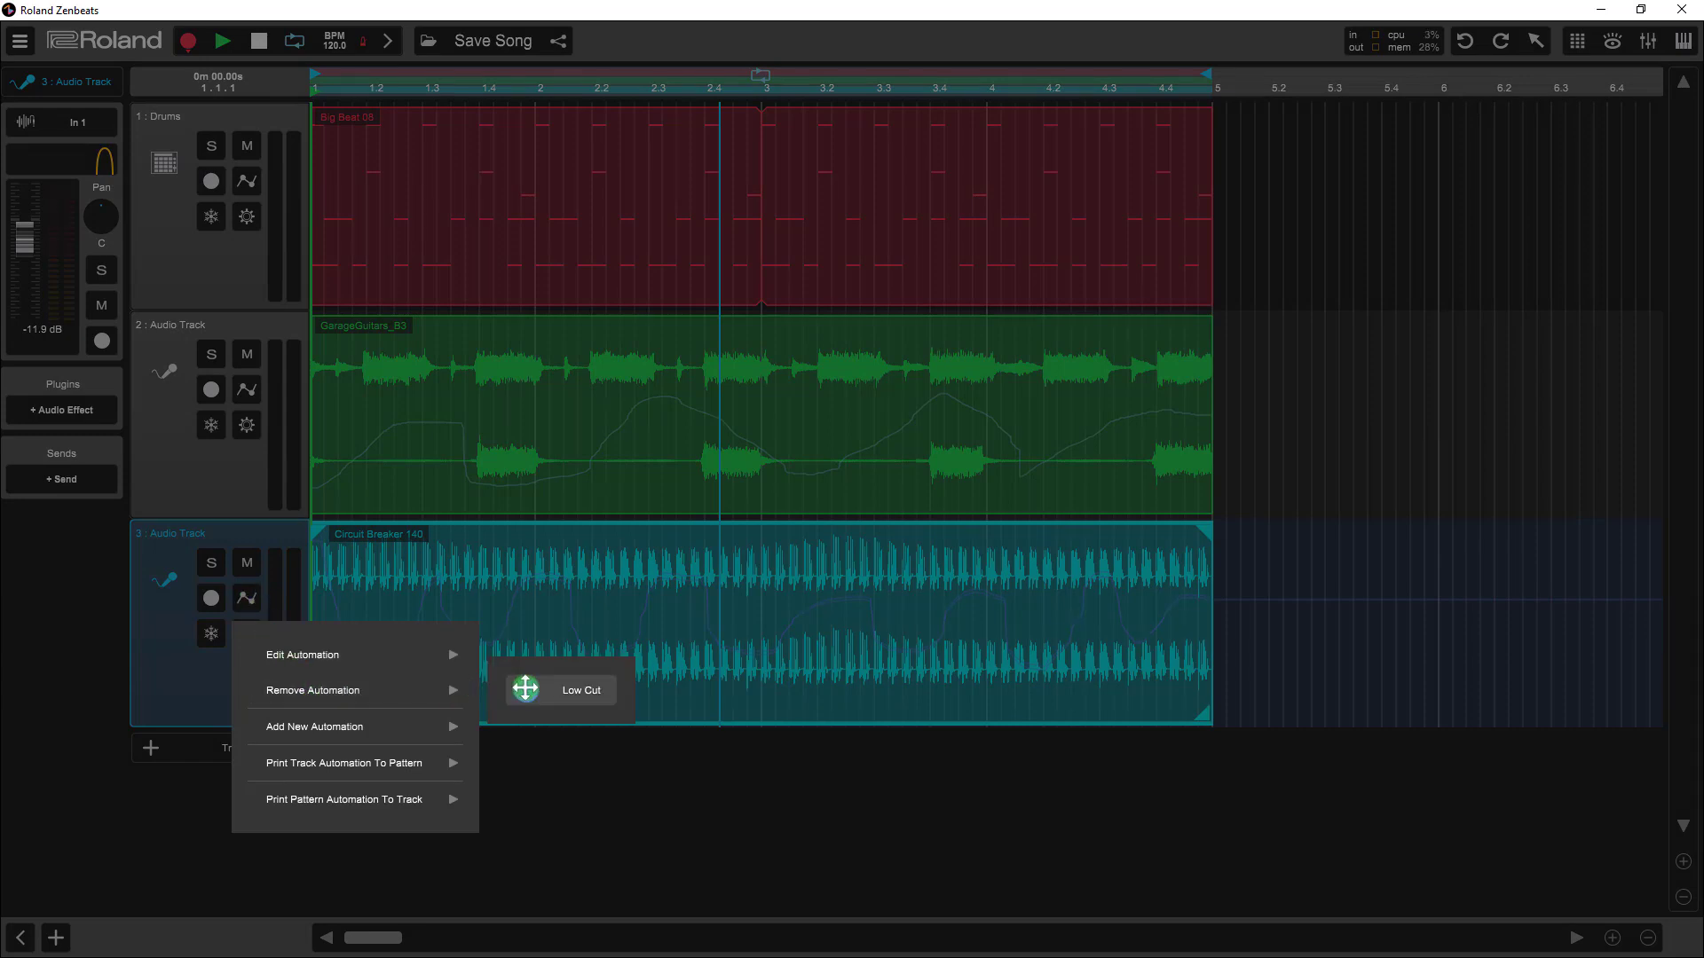
left_click(525, 689)
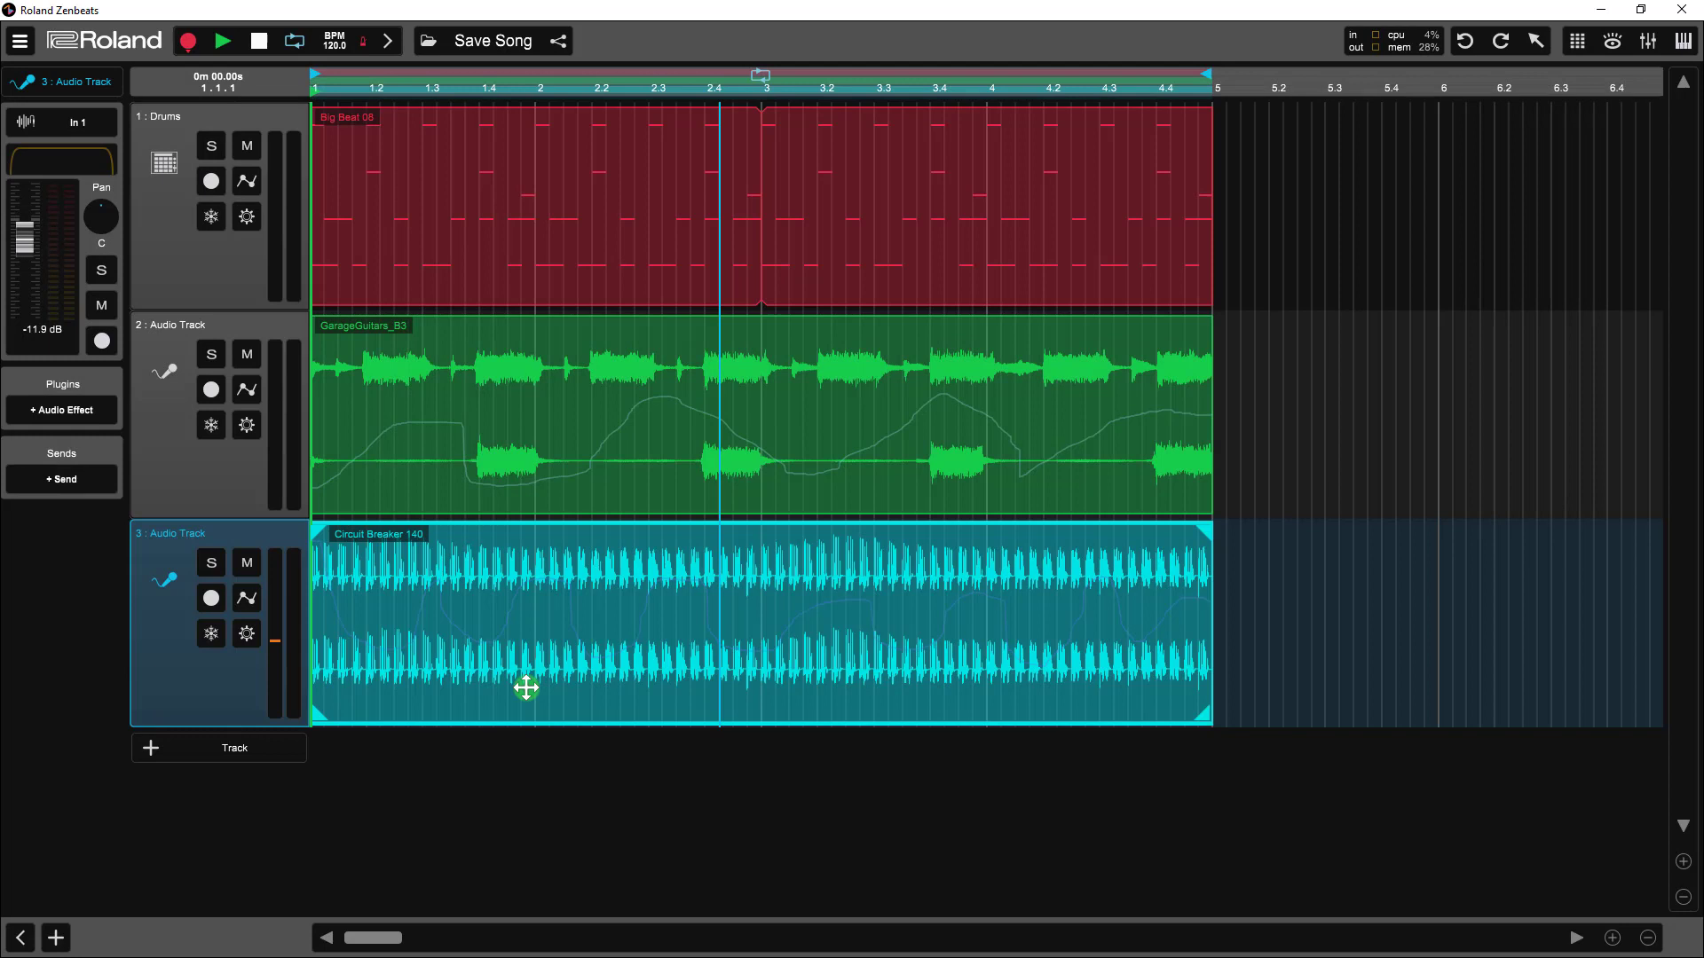
Play the song from the start to check the printed filter, then select the guitar clip
left_click(544, 610)
mouse_move(544, 610)
left_mouse_down()
mouse_move(746, 609)
mouse_move(538, 618)
left_mouse_up()
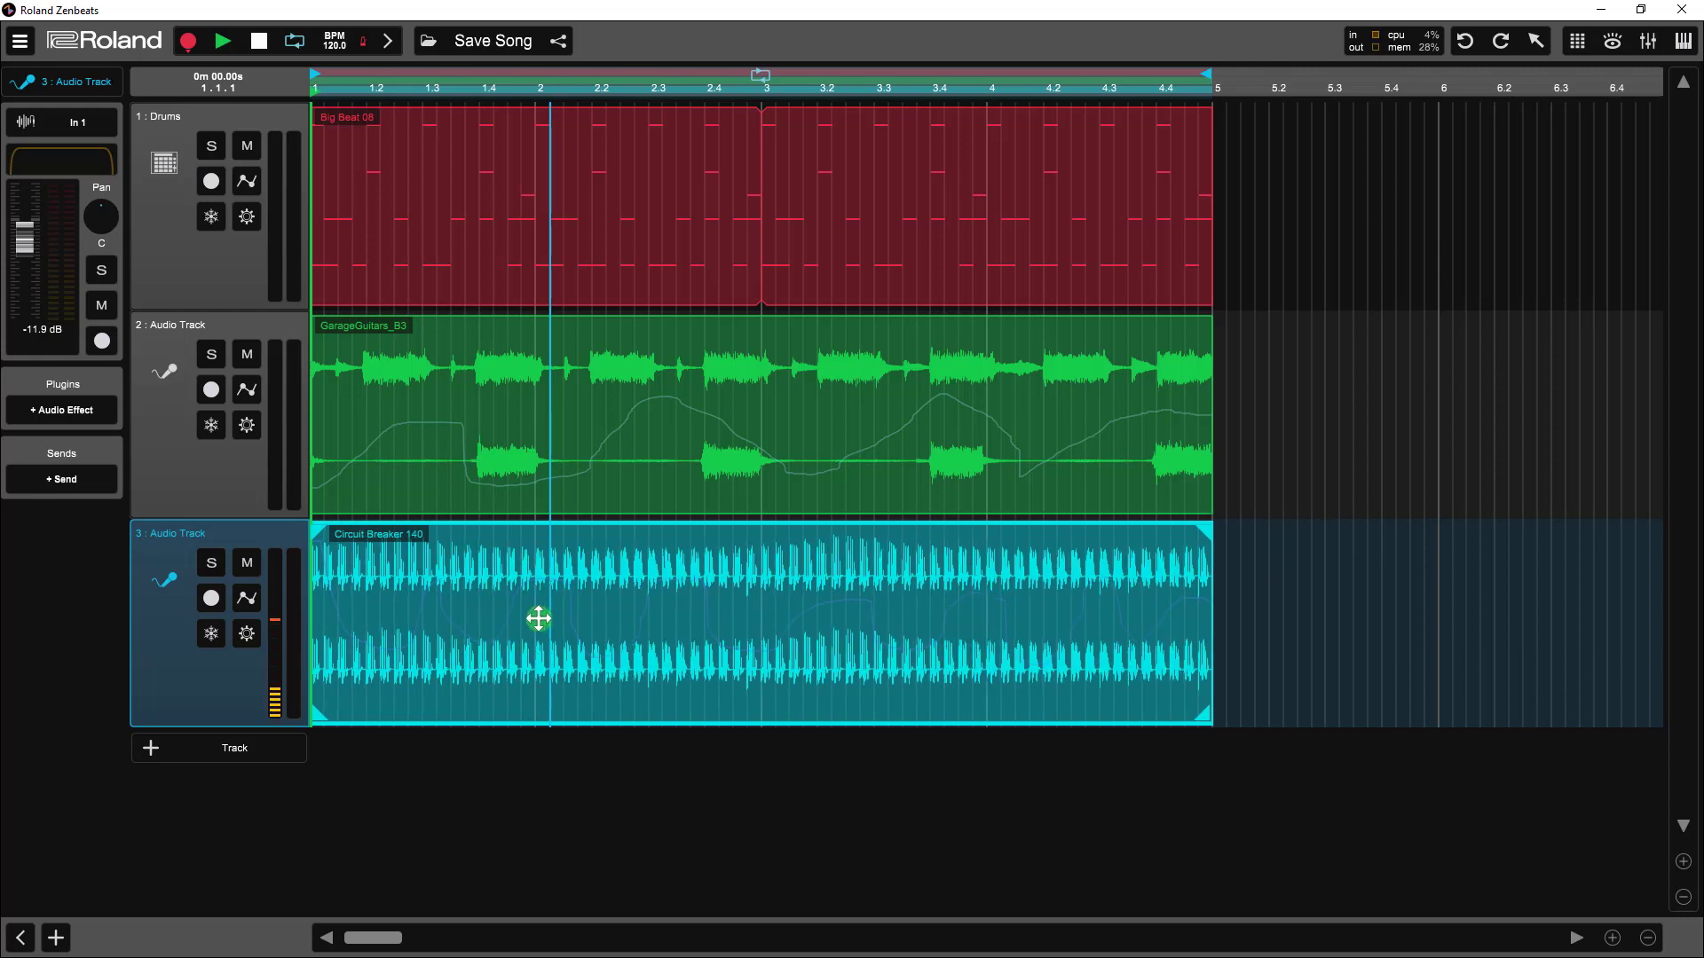
left_click(259, 41)
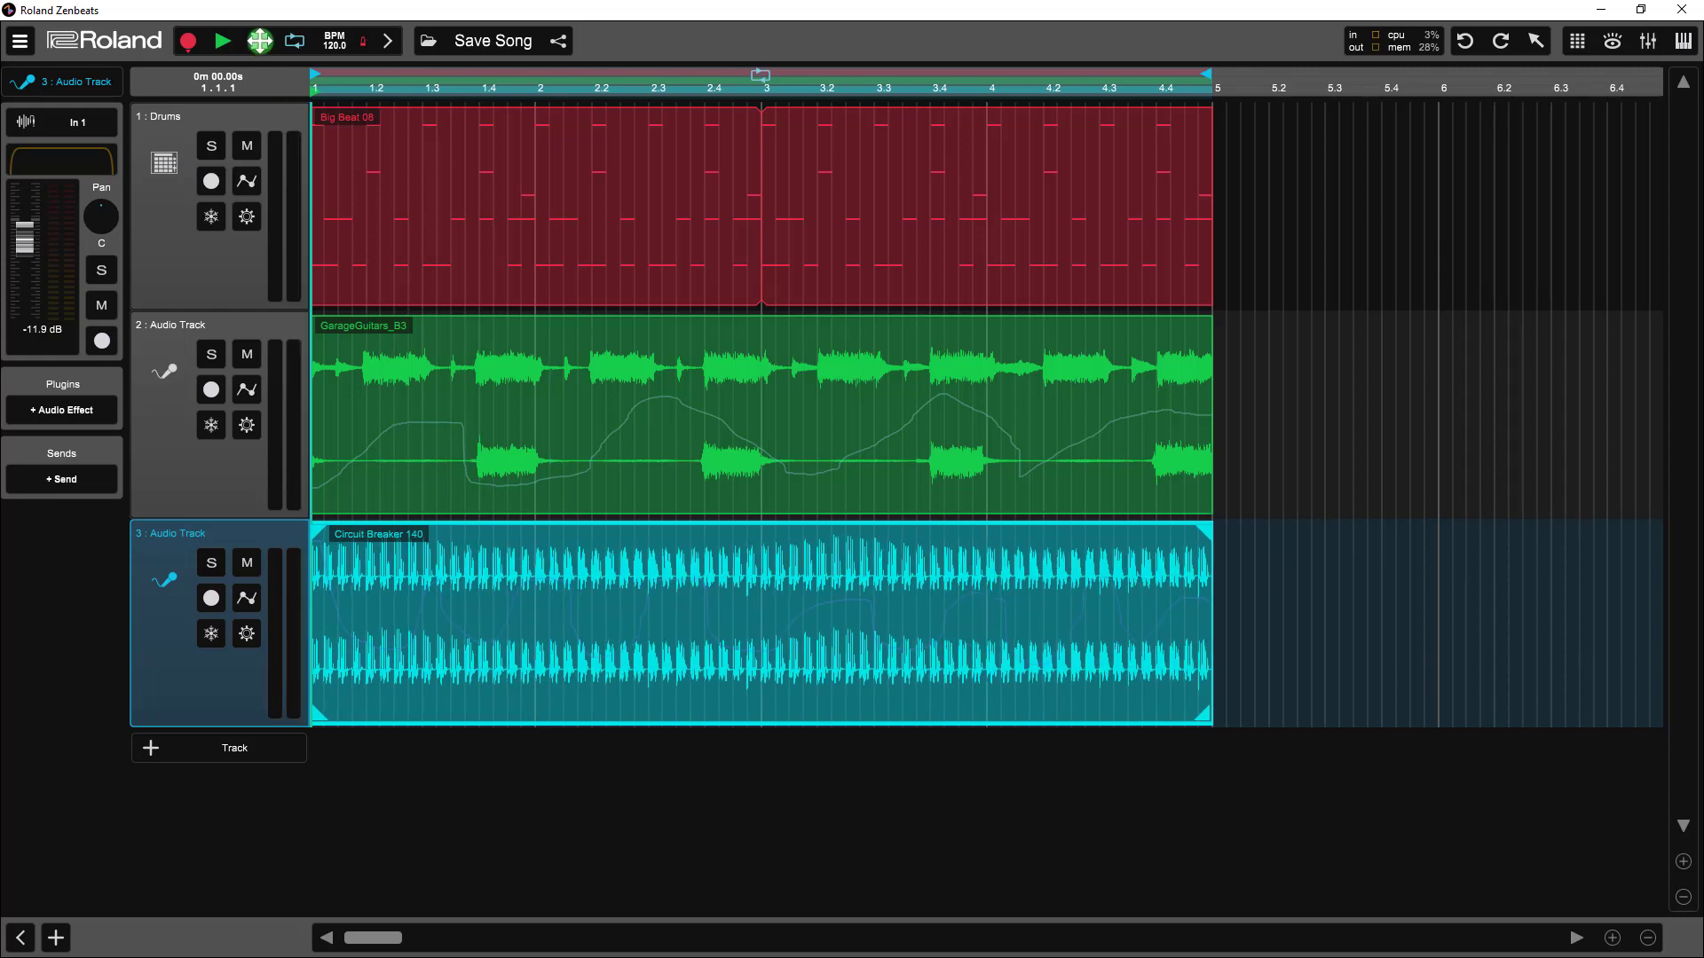
key("space")
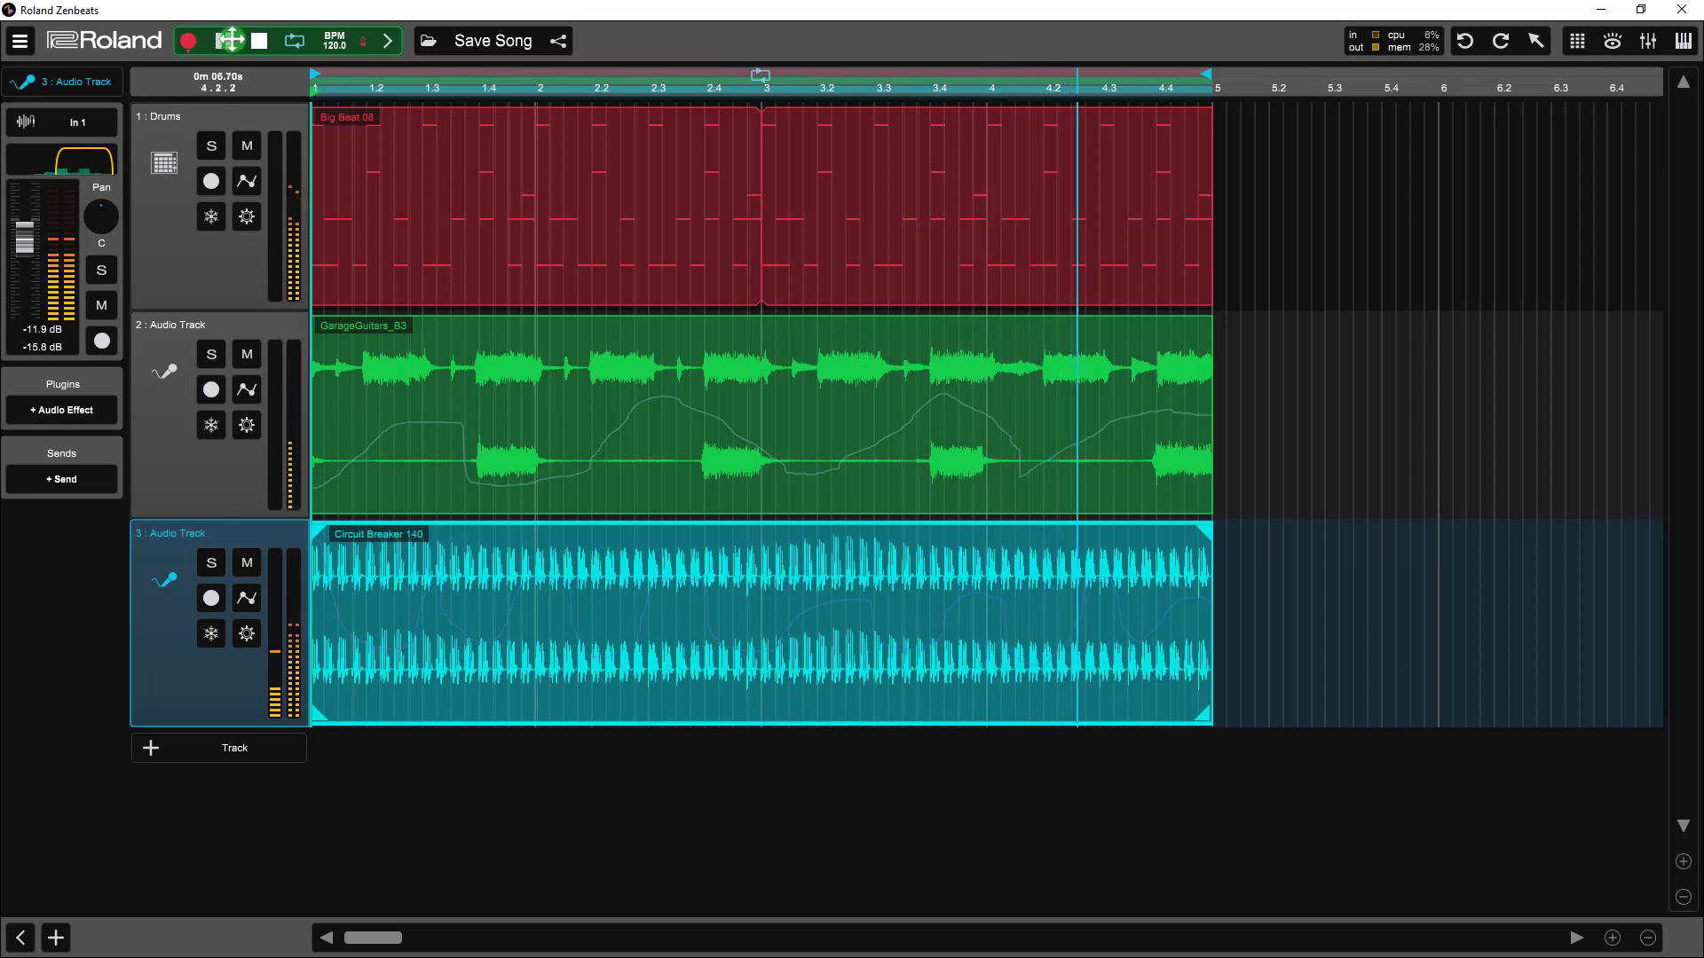
left_click(255, 39)
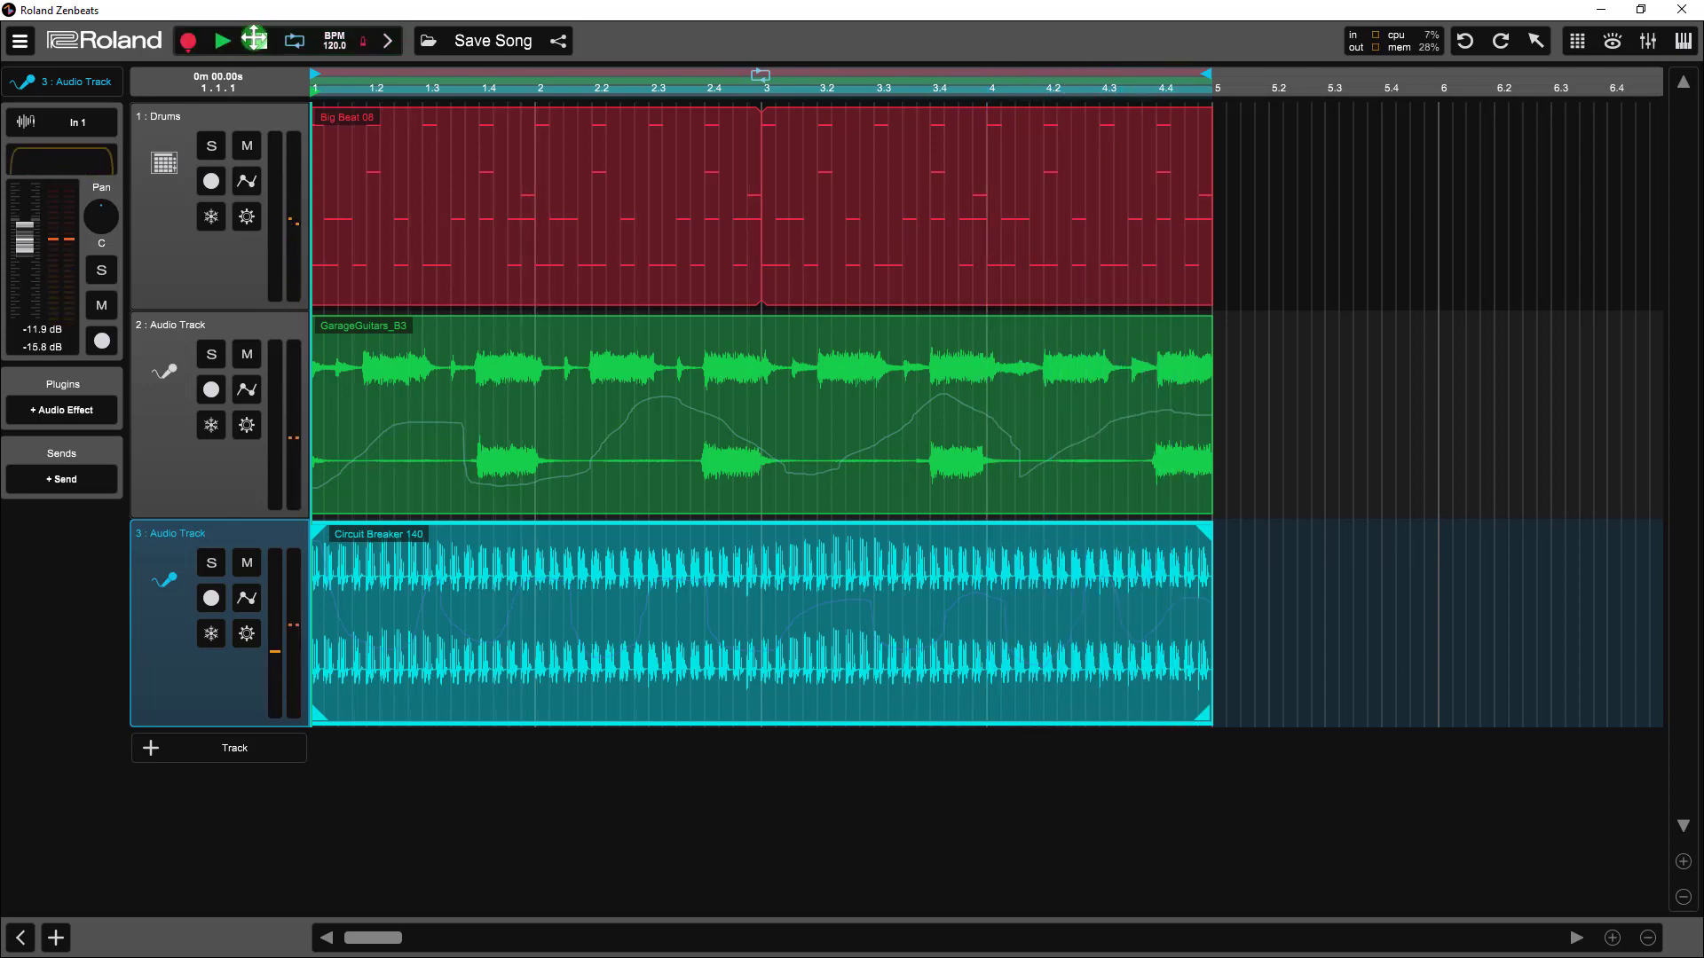
left_click(801, 417)
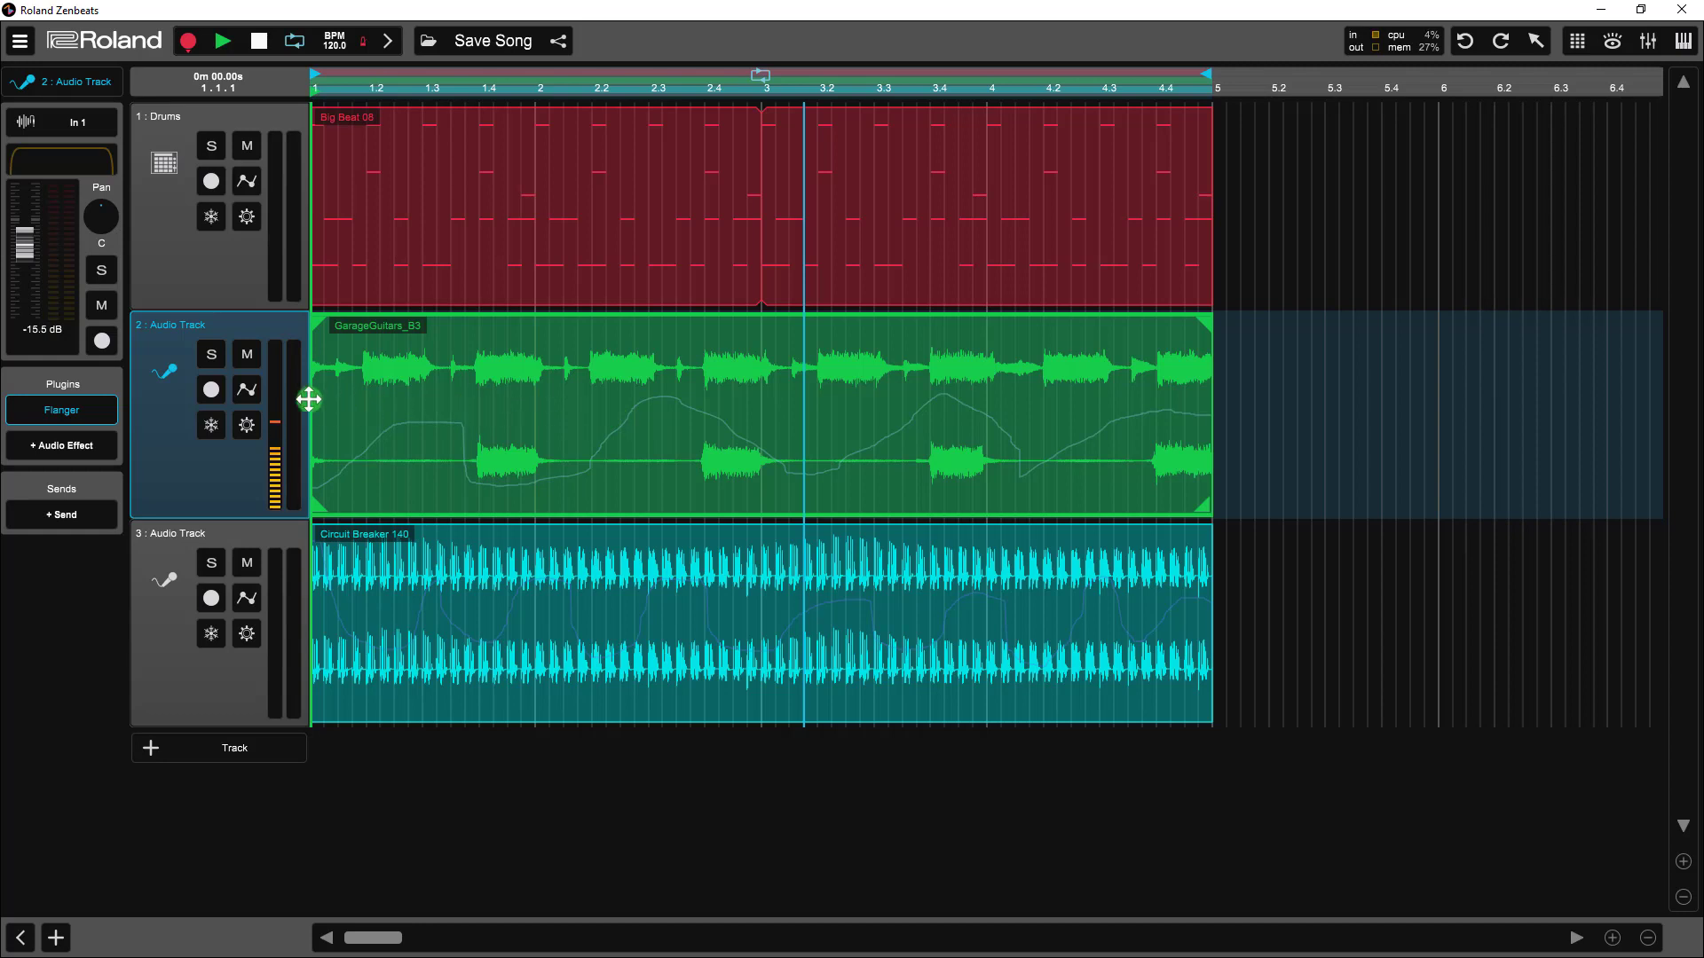
Print all of the GarageGuitars_B3 pattern automation onto the guitar track
left_click(250, 387)
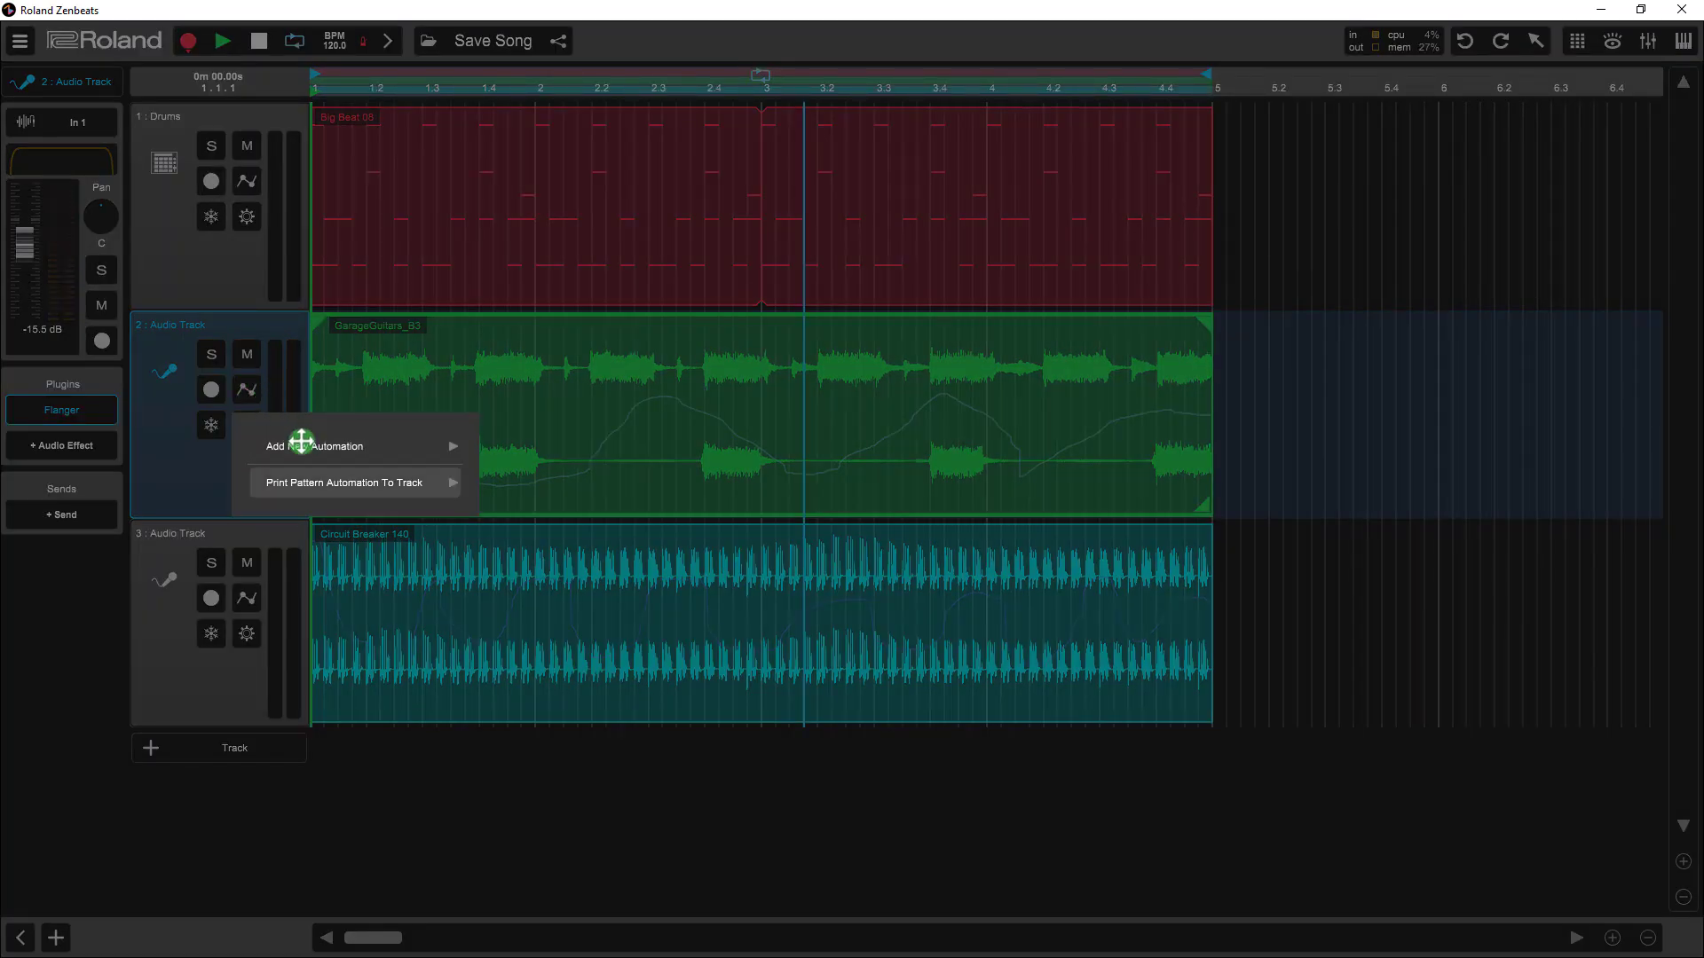
mouse_move(334, 478)
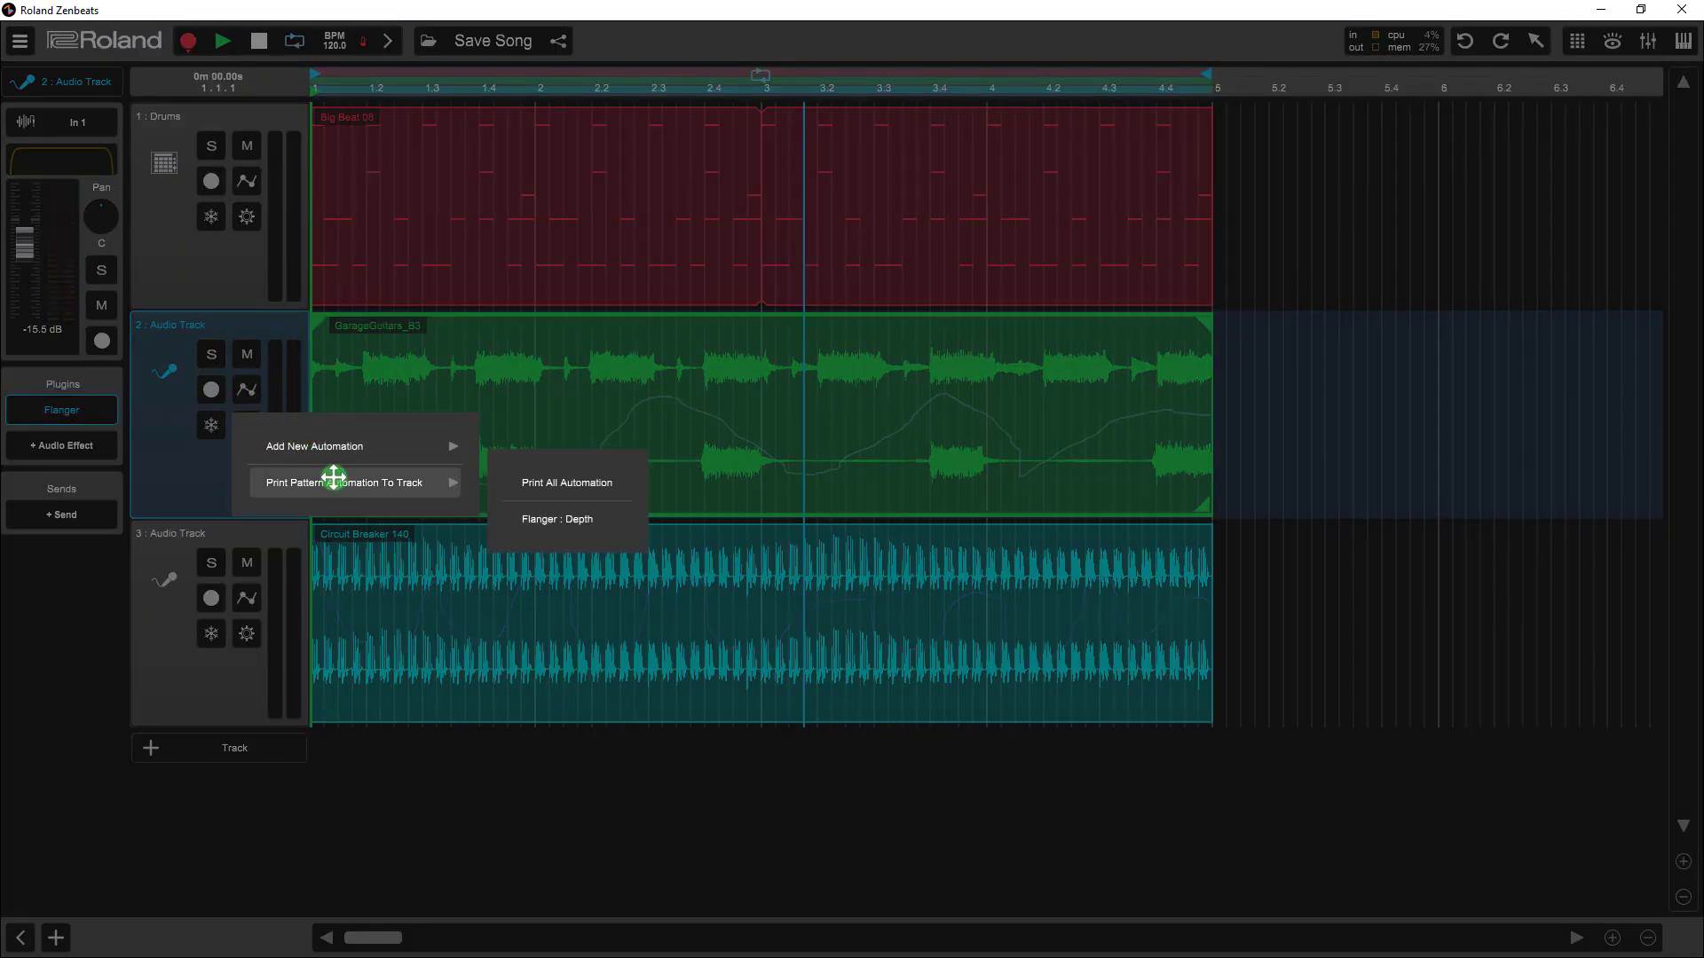
left_click(590, 479)
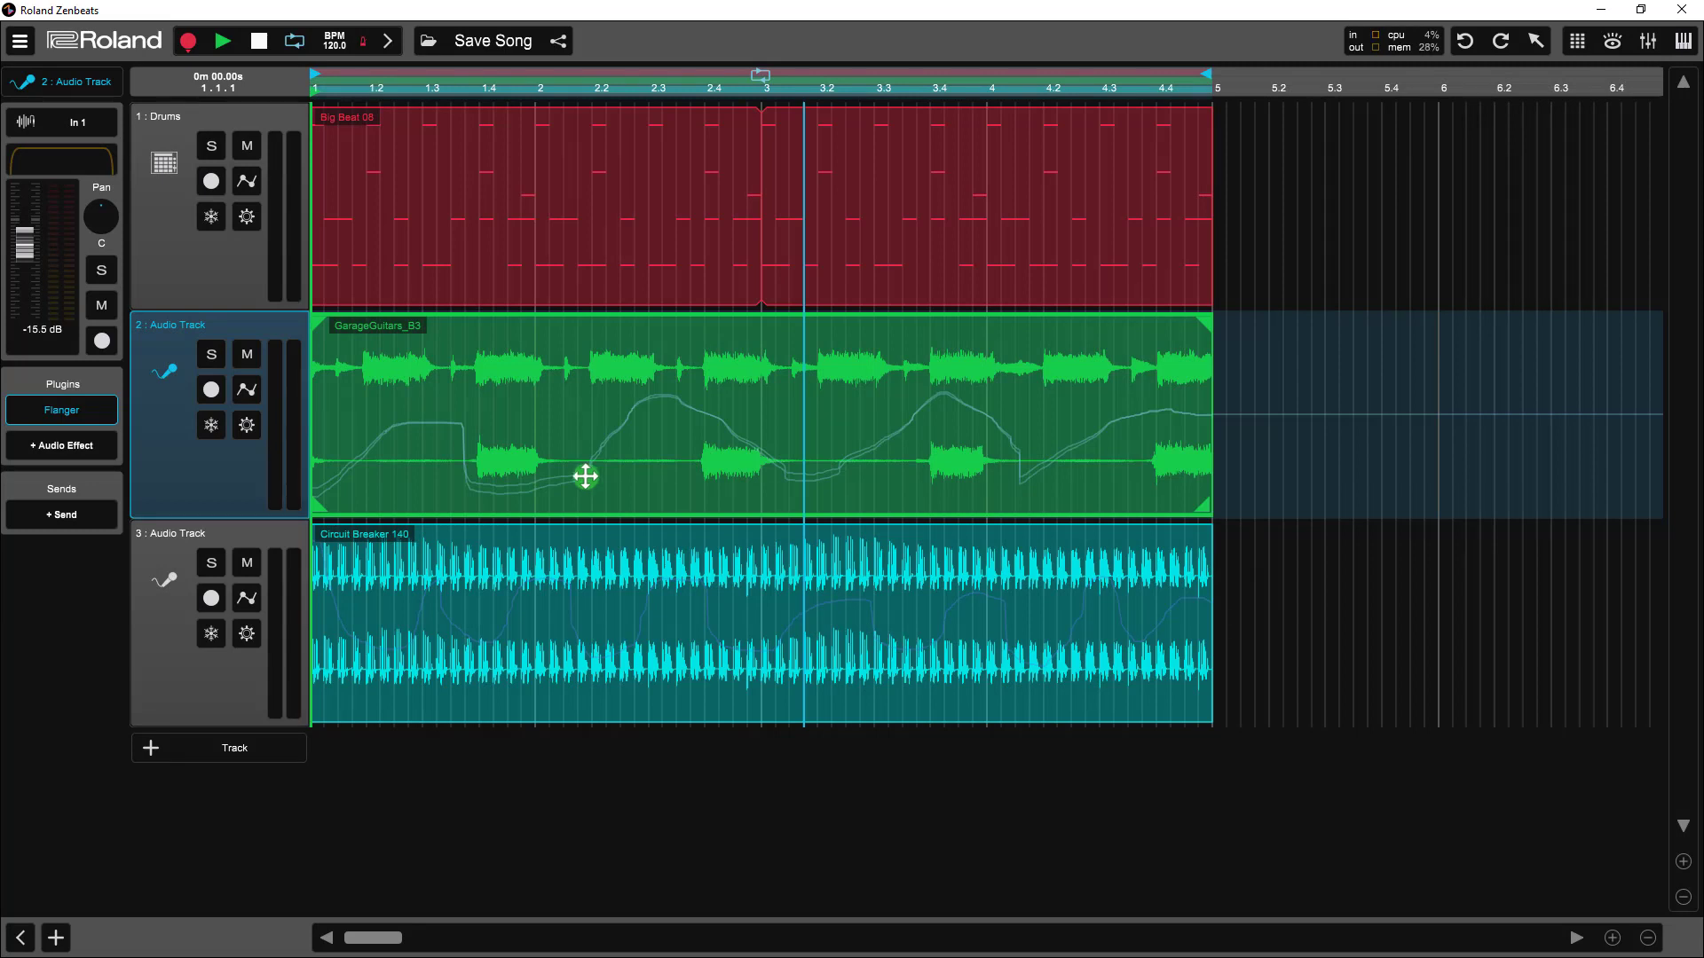
Remove the Flanger automation from inside the GarageGuitars_B3 pattern editor
double_click(399, 380)
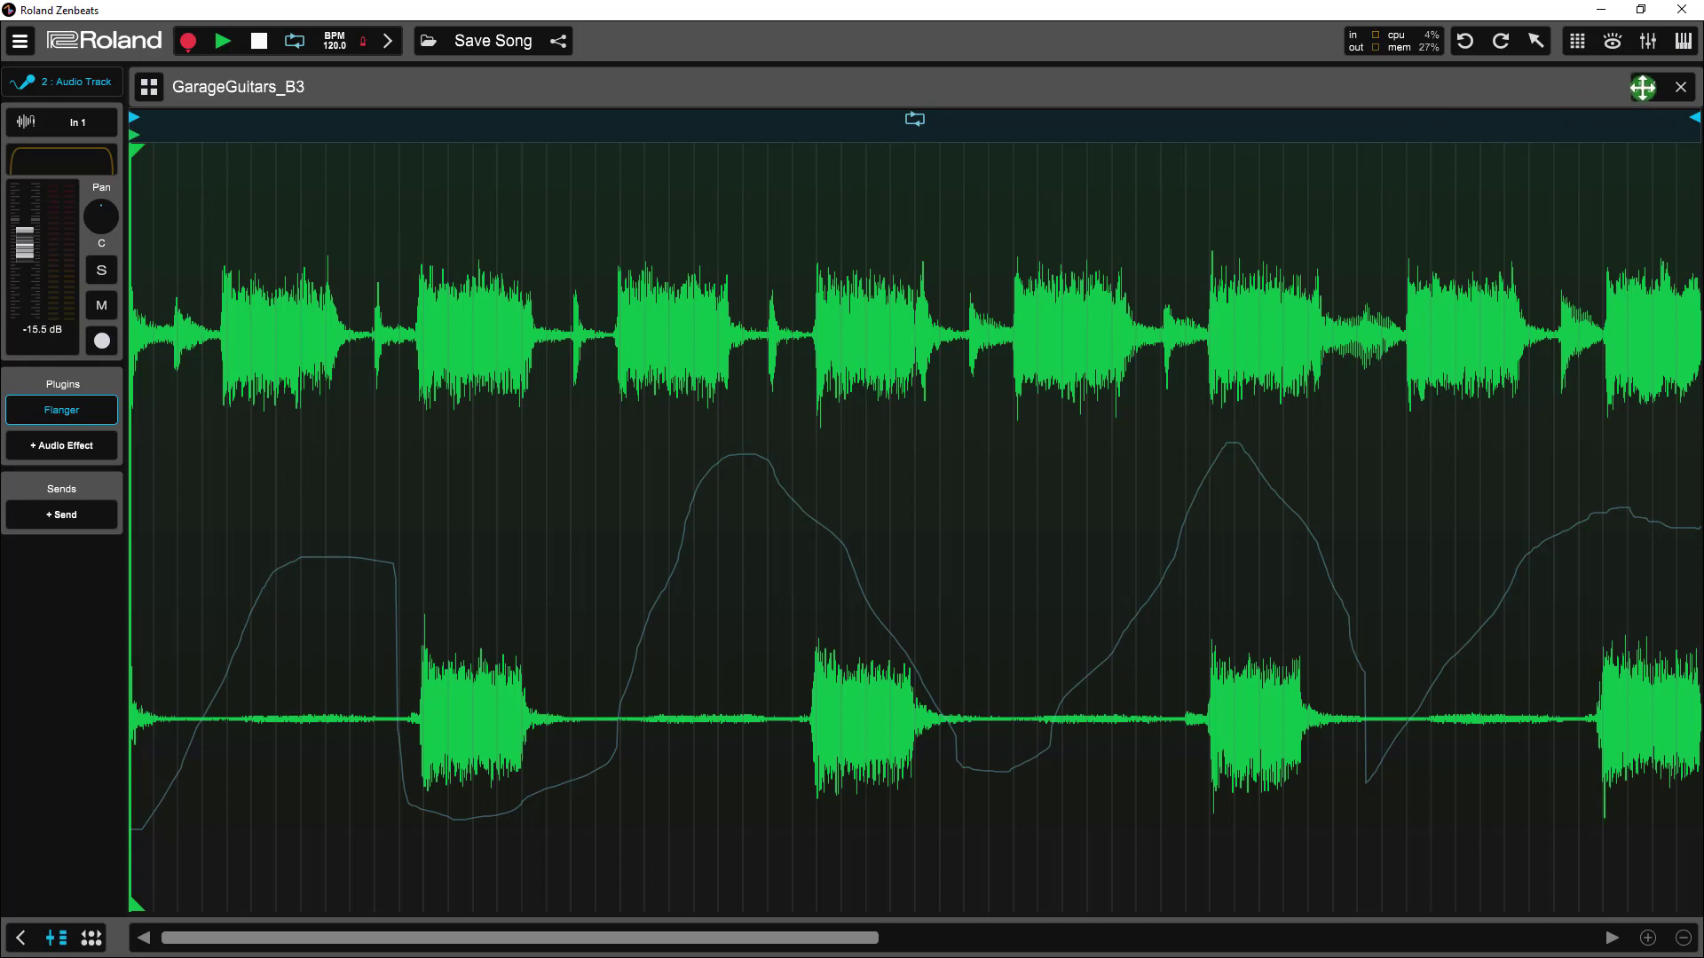
left_click(1643, 87)
left_click(1636, 179)
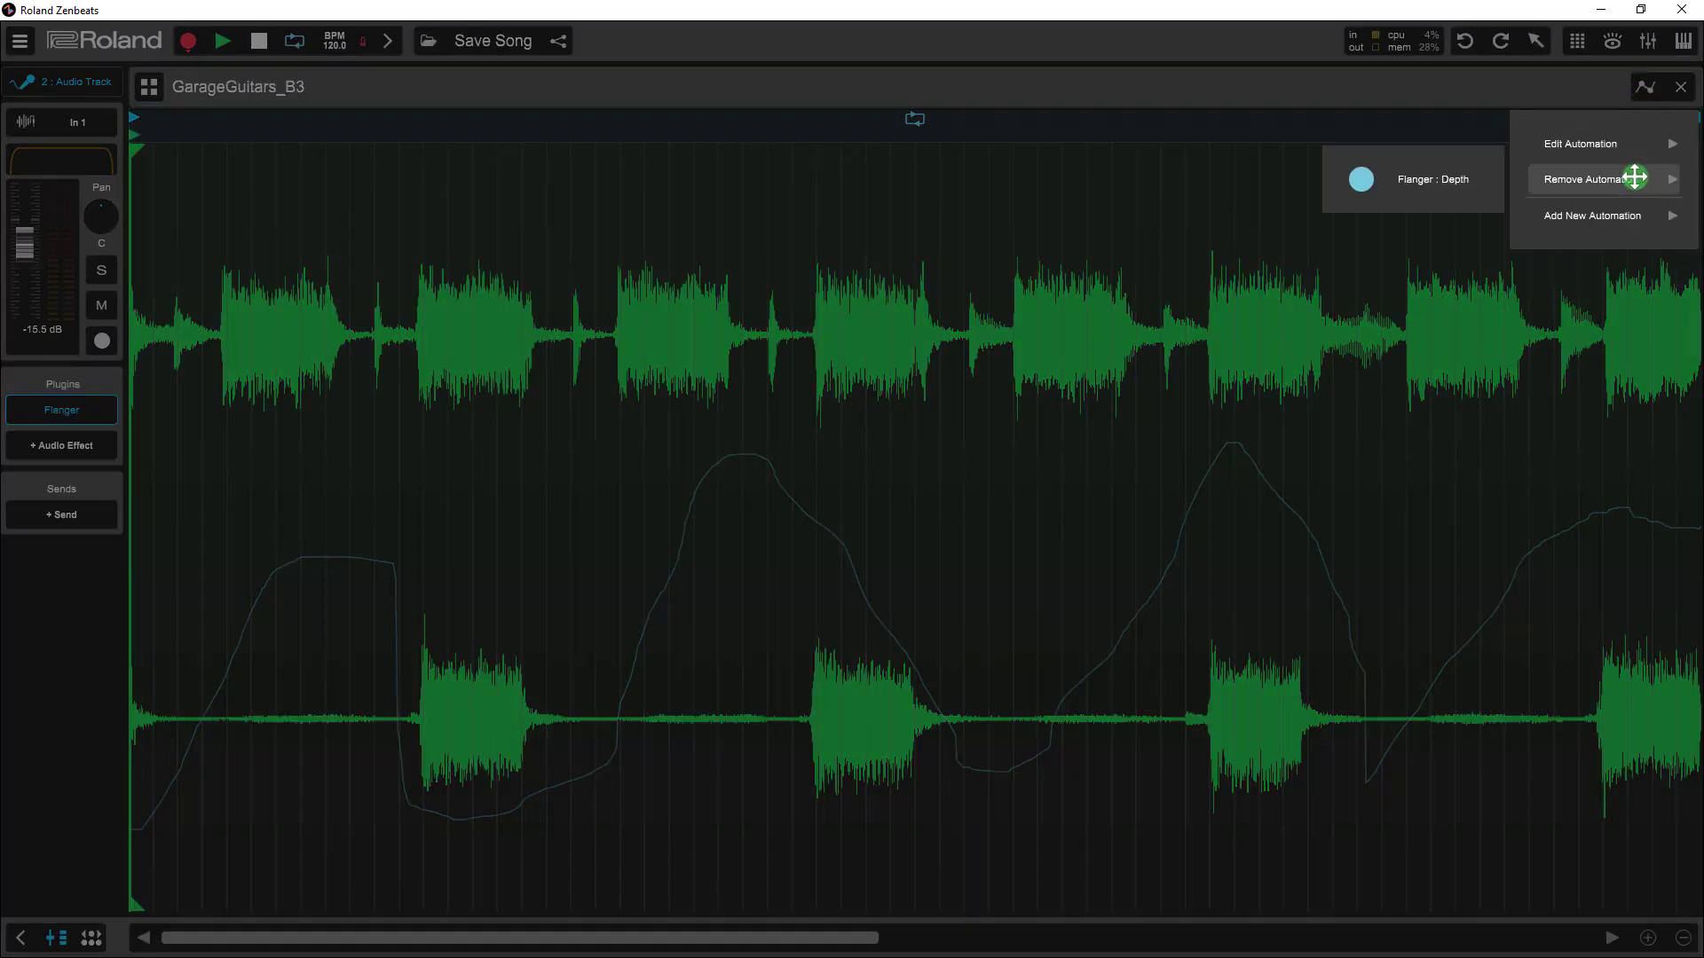
left_click(1450, 180)
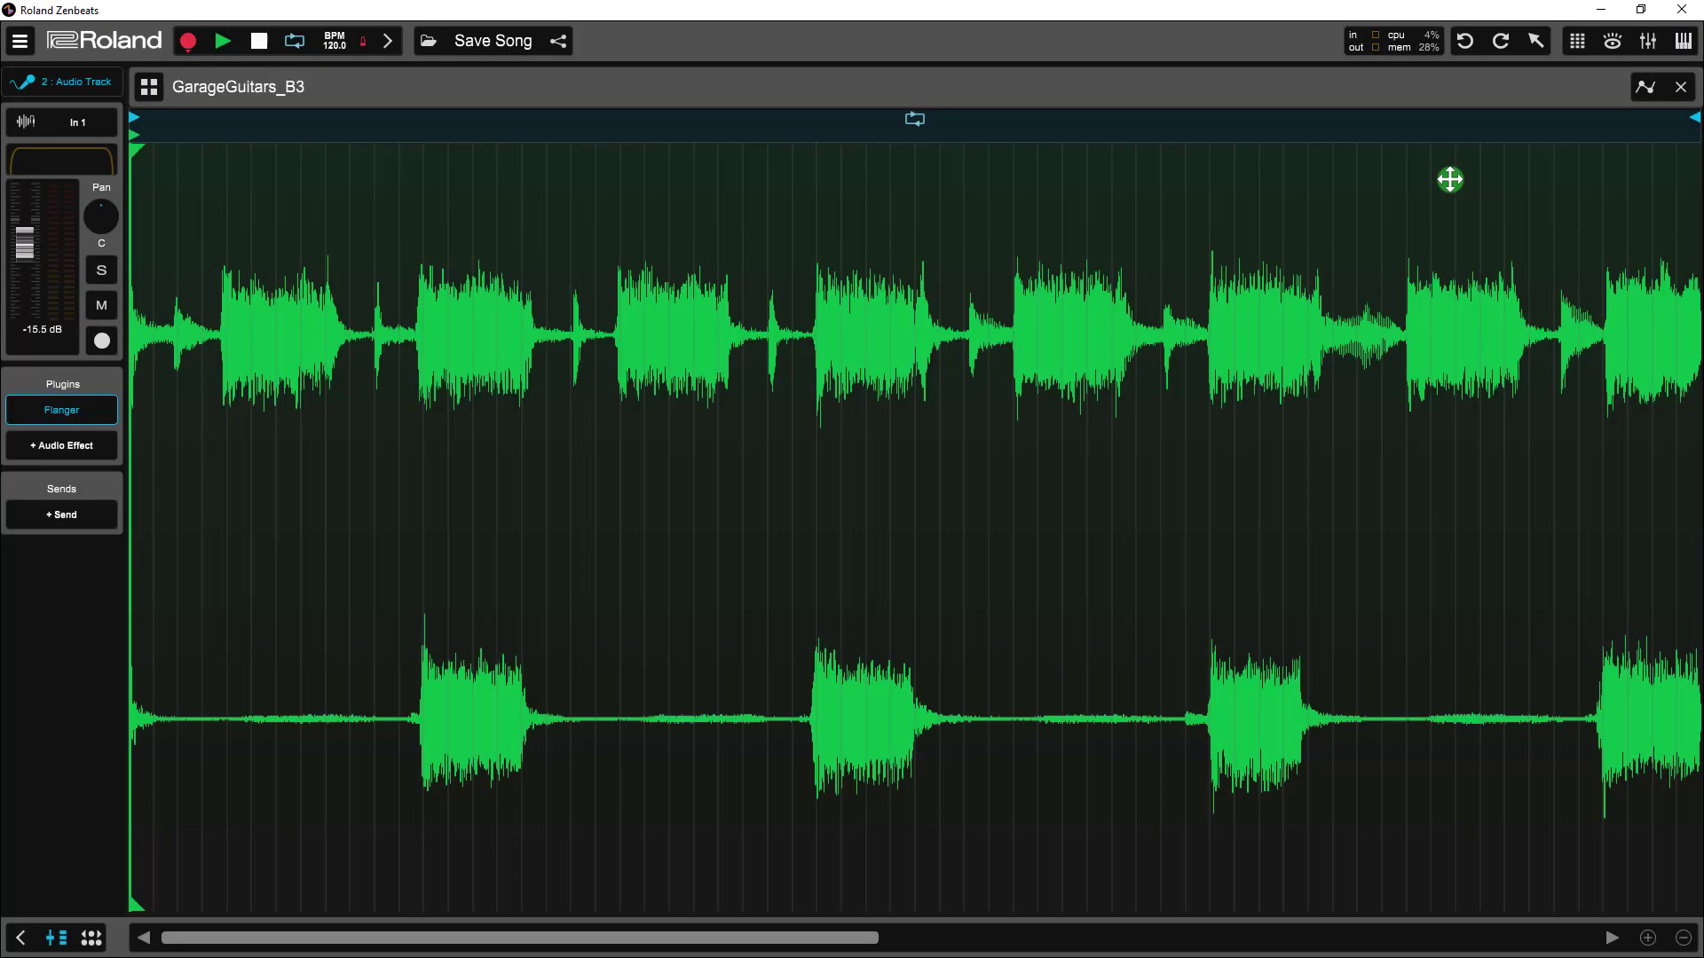
Close the GarageGuitars_B3 pattern editor to return to the three-track arrangement view
left_click(1680, 87)
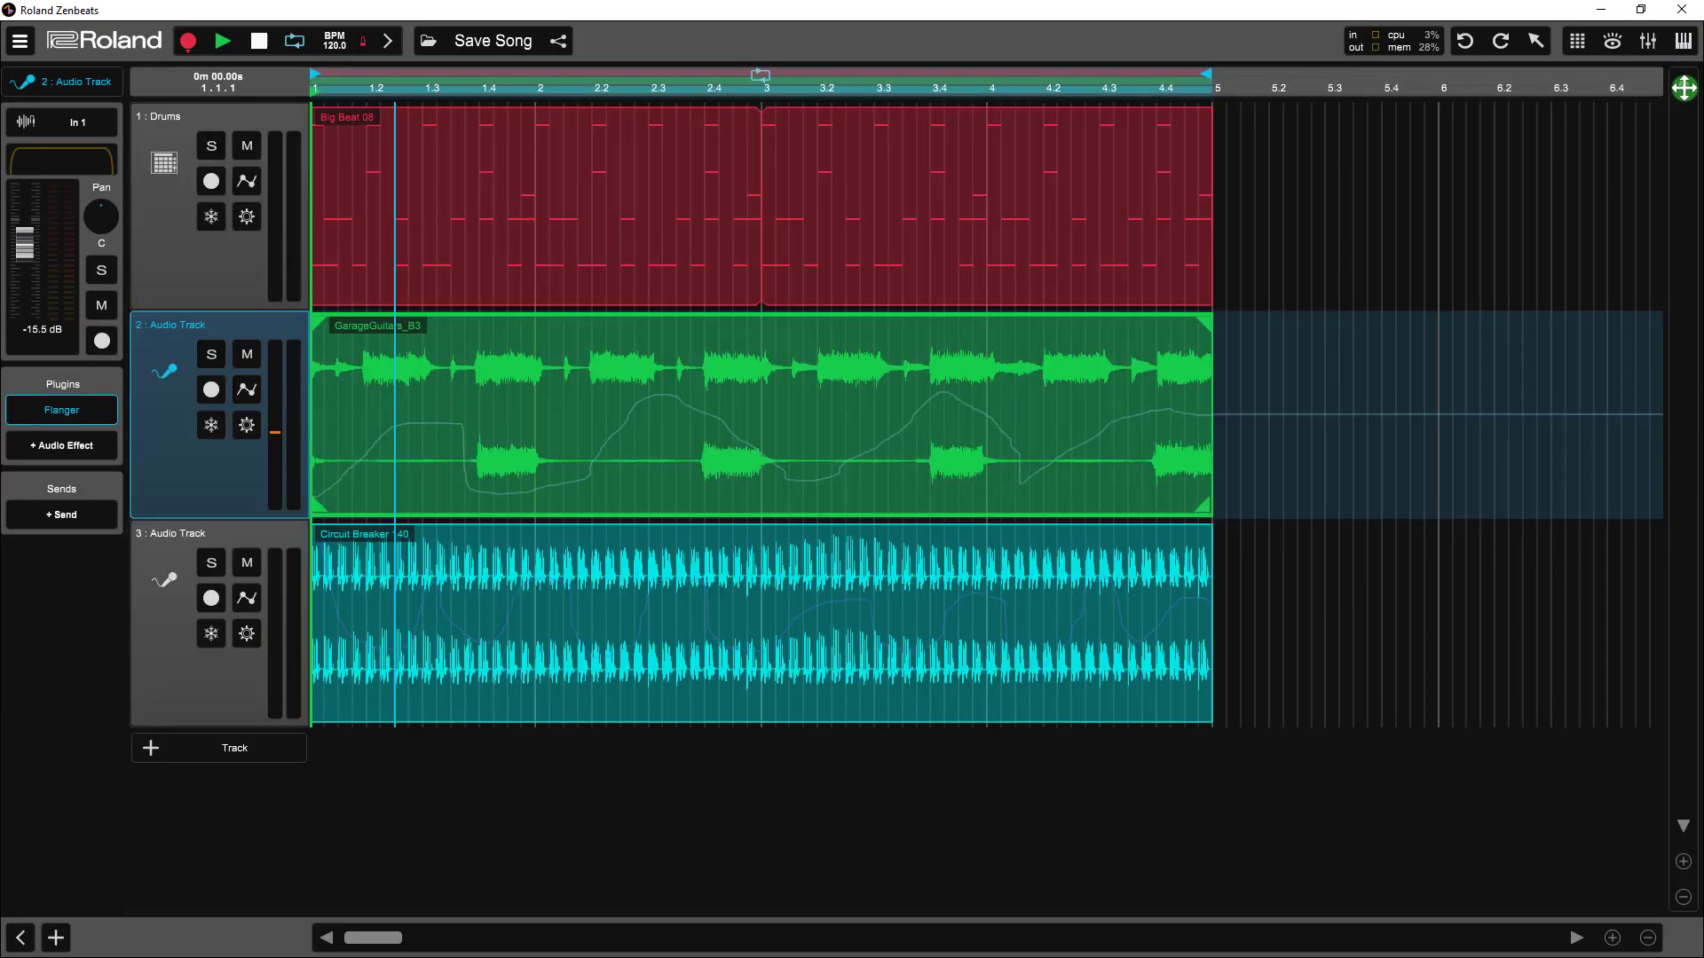